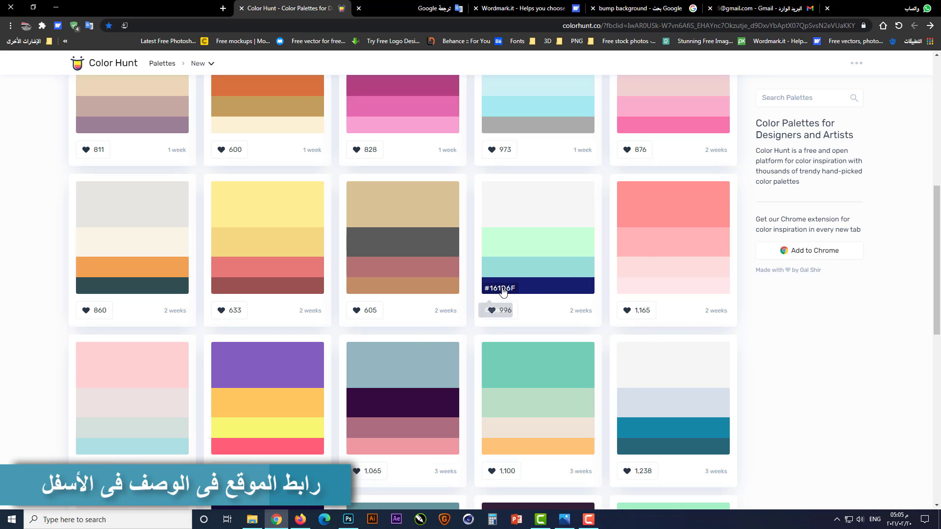
Switch to Photoshop, set the foreground colour to #161d6f and fill the Background layer with it
key("alt+Tab")
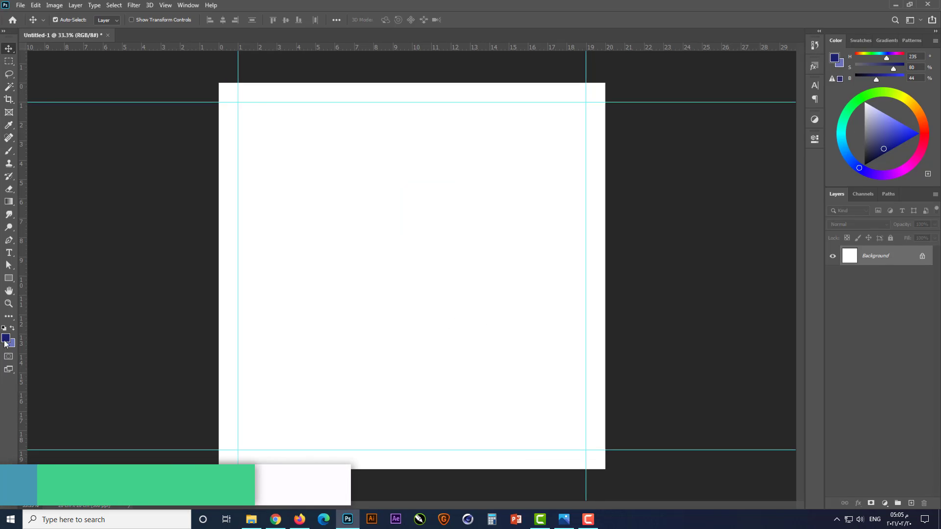
left_click(6, 341)
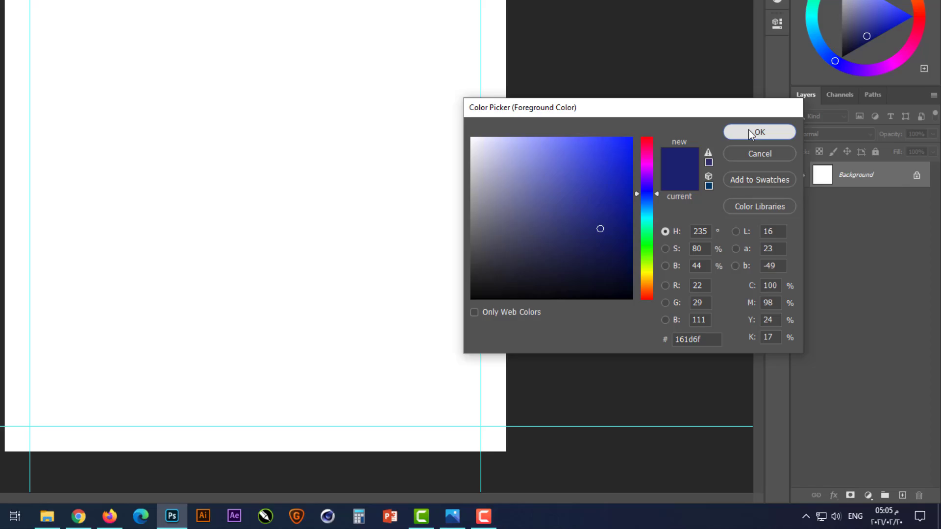
left_click(718, 64)
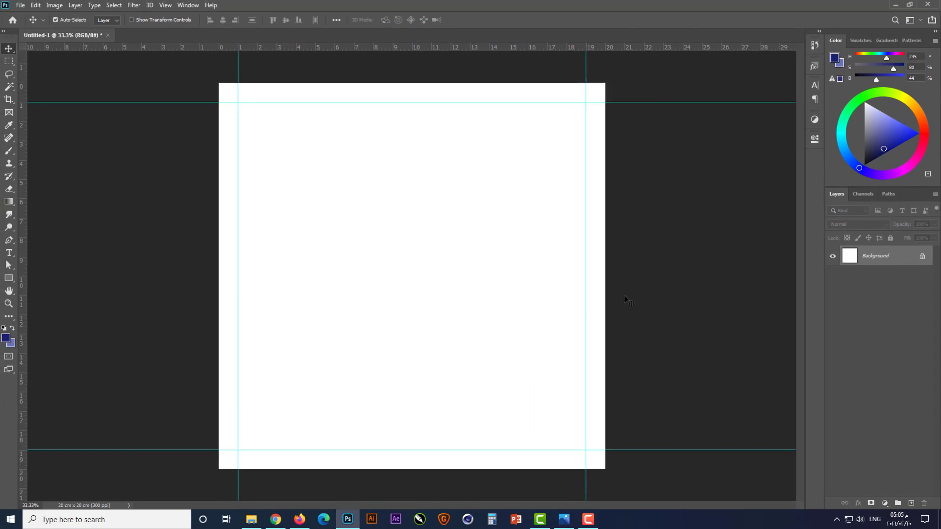
key("alt+Delete")
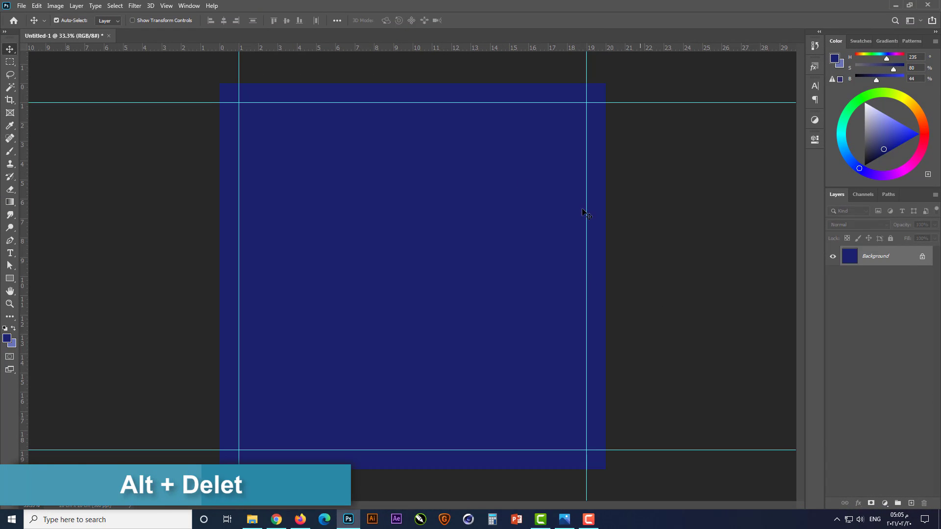
Draw the glowing light bulb custom shape from the "shape collection info graphic studio" set, about 222 × 217 px, inside the canvas's lower-left guide corner
left_click(10, 278)
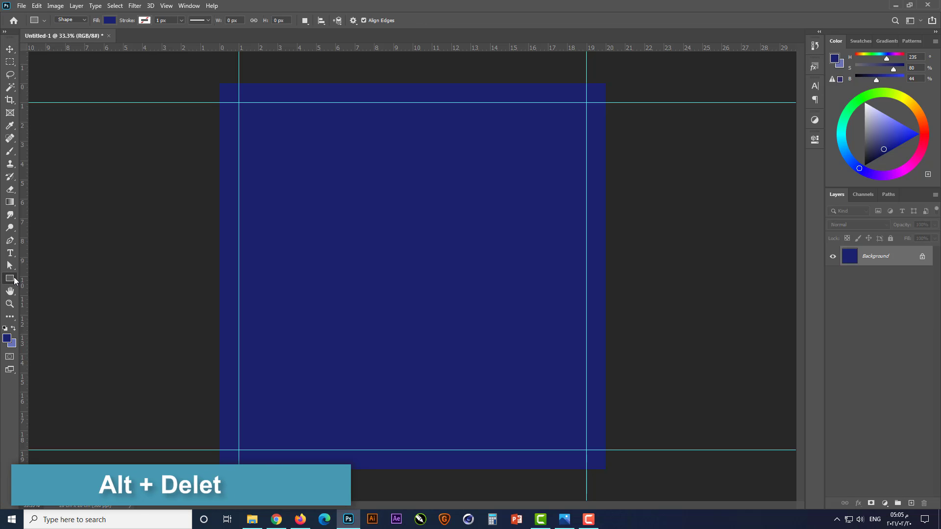
right_click(10, 278)
left_click(49, 325)
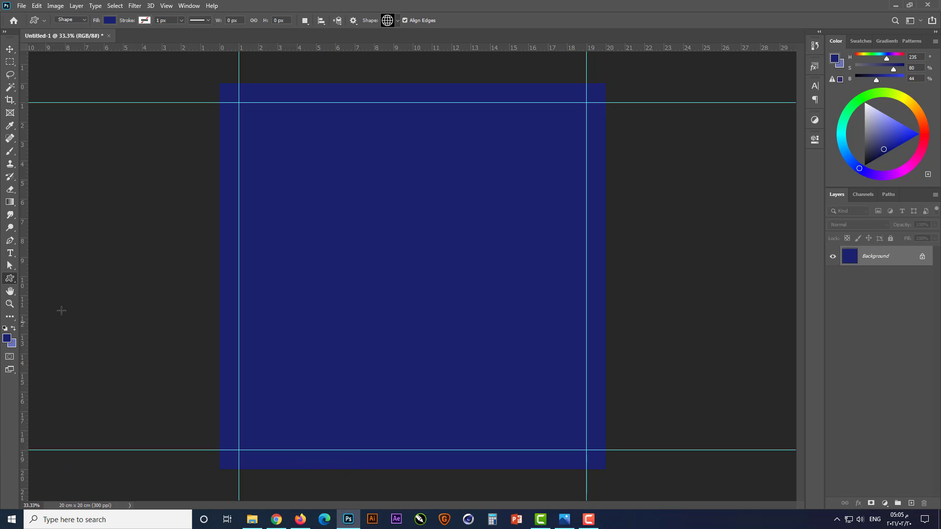
left_click(397, 21)
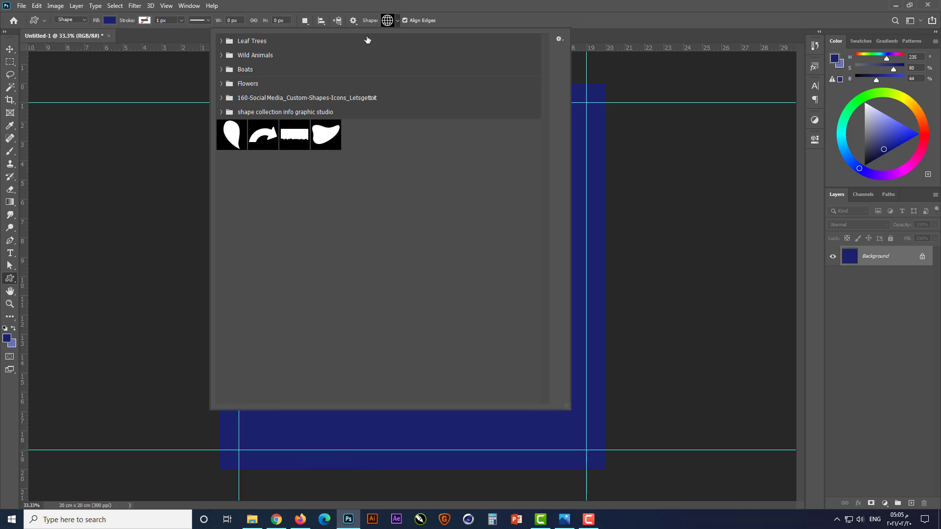
left_click(221, 112)
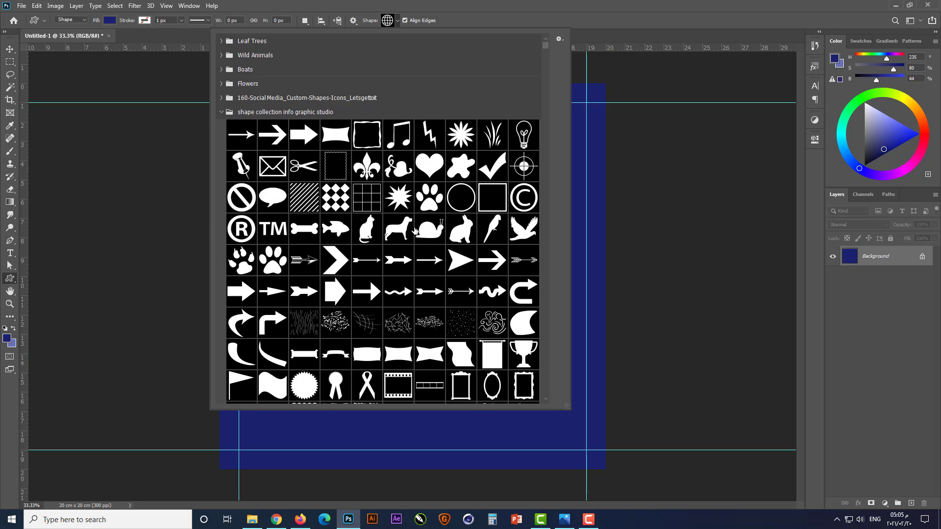
scroll(415, 230, "down", 2)
scroll(483, 266, "down", 2)
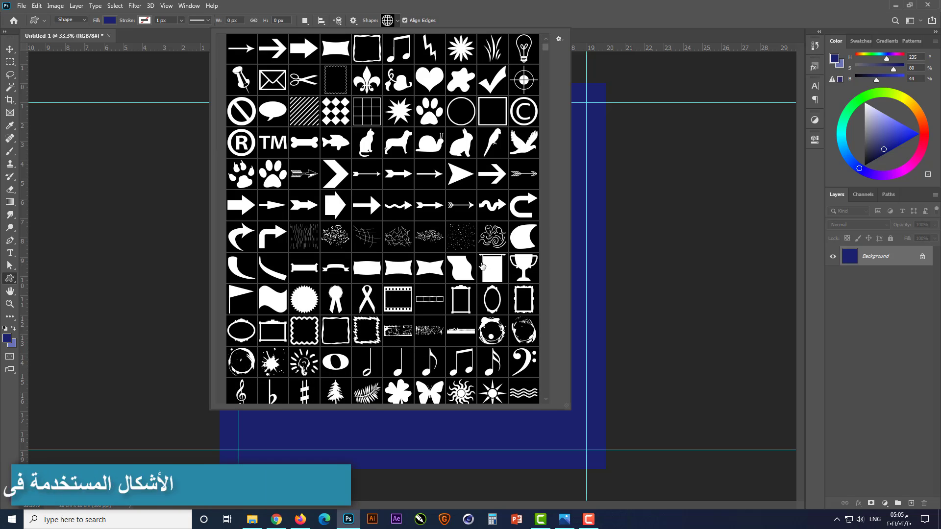
scroll(483, 266, "down", 4)
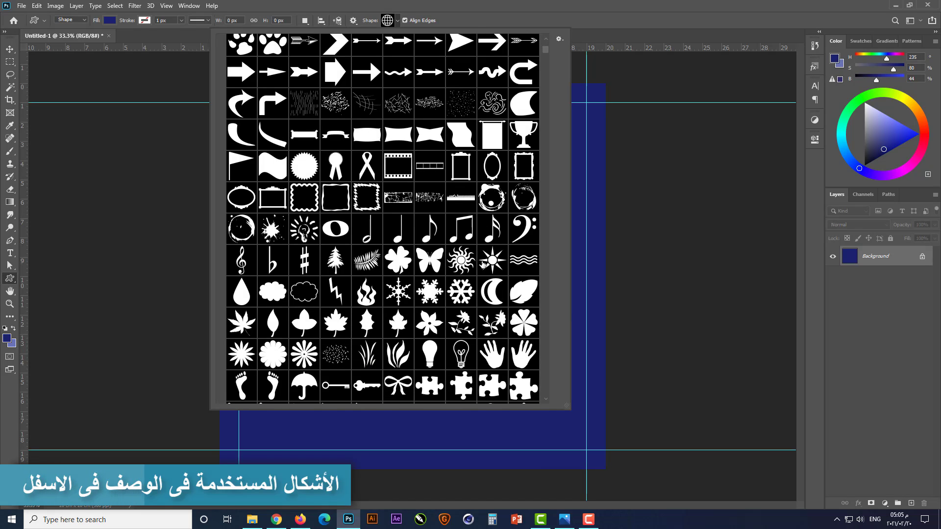
scroll(483, 266, "down", 1)
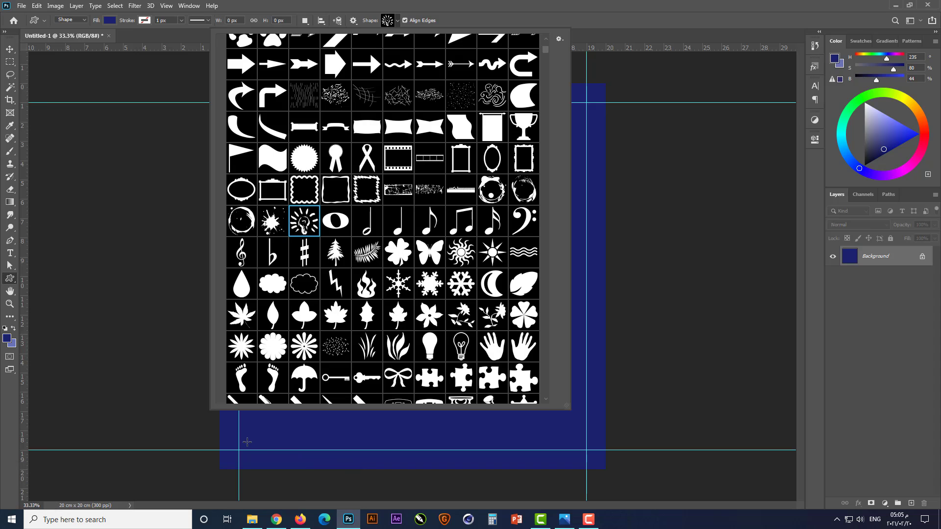
left_click_drag(246, 443, 250, 440)
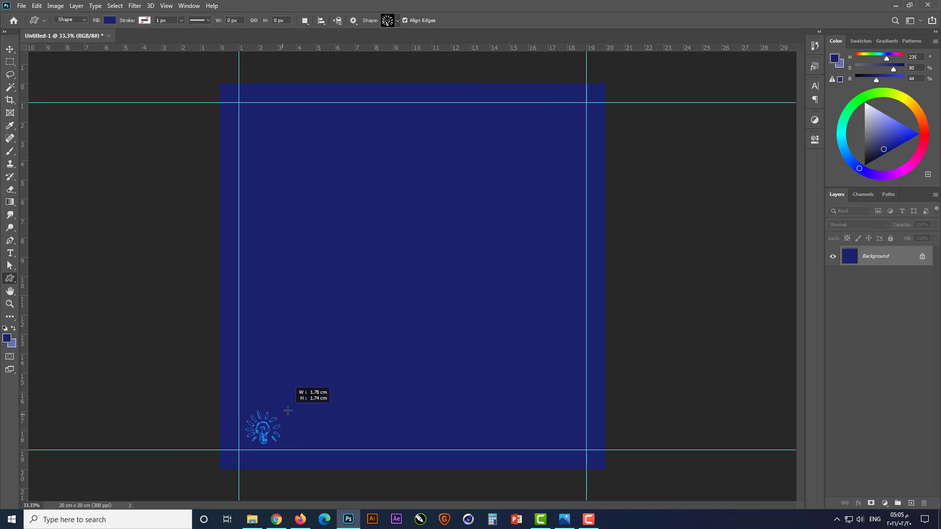
left_click_drag(288, 410, 292, 408)
Set both the light bulb shape's fill and the foreground colour to white
left_click(13, 329)
double_click(849, 257)
left_click(579, 228)
left_click(791, 223)
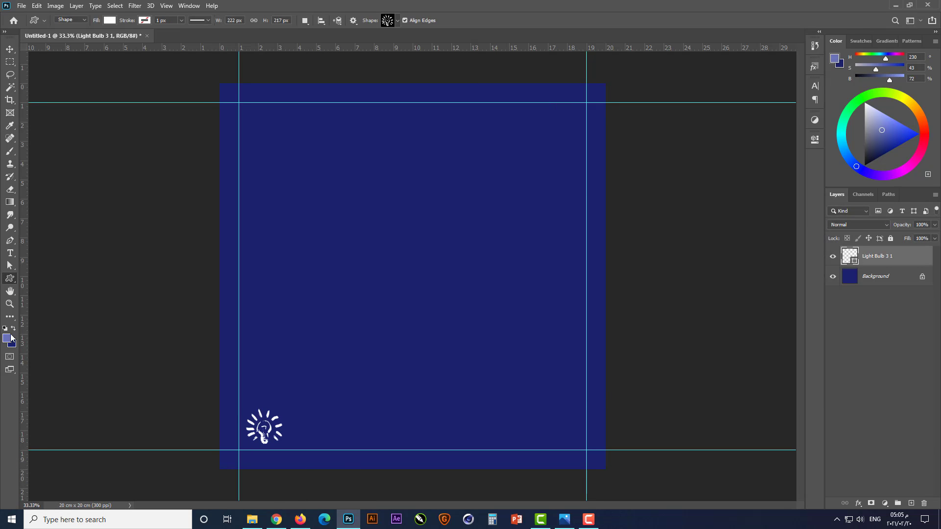
left_click(7, 339)
left_click(579, 228)
left_click(788, 225)
Draw the eighth notes custom shape to the right of the light bulb at the canvas's lower edge
scroll(217, 447, "up", 4)
left_click(397, 20)
scroll(419, 211, "down", 1)
double_click(419, 187)
mouse_move(263, 451)
left_mouse_down()
mouse_move(300, 410)
mouse_move(337, 451)
mouse_move(333, 435)
mouse_move(398, 453)
left_mouse_up()
Add the paper clip custom shape to the right of the eighth notes
left_click(397, 20)
scroll(420, 211, "down", 2)
double_click(498, 253)
key("v")
Draw the checked box custom shape to the right of the paper clip
key("u")
left_click(397, 21)
scroll(474, 252, "down", 4)
scroll(474, 253, "down", 2)
double_click(303, 119)
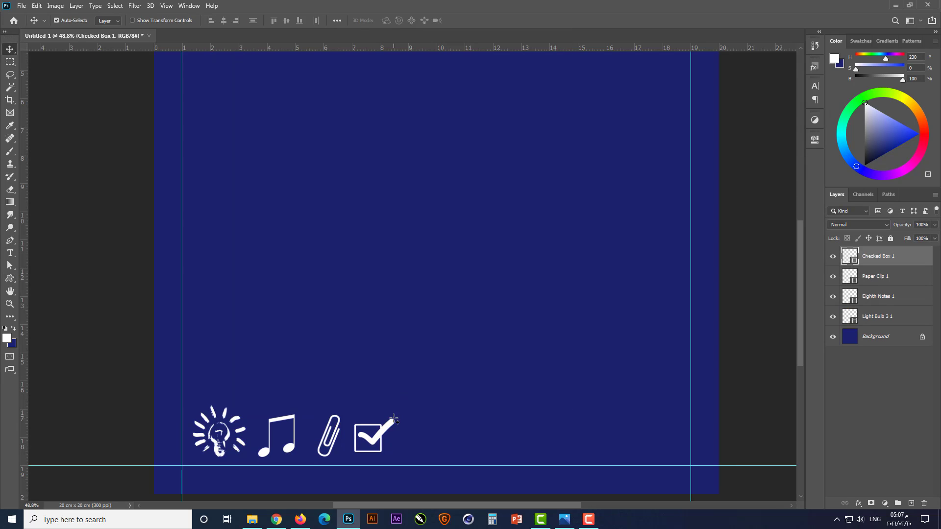
Draw the nuclear atom custom shape to the right of the checked box
left_click(397, 20)
left_click_drag(545, 64, 552, 80)
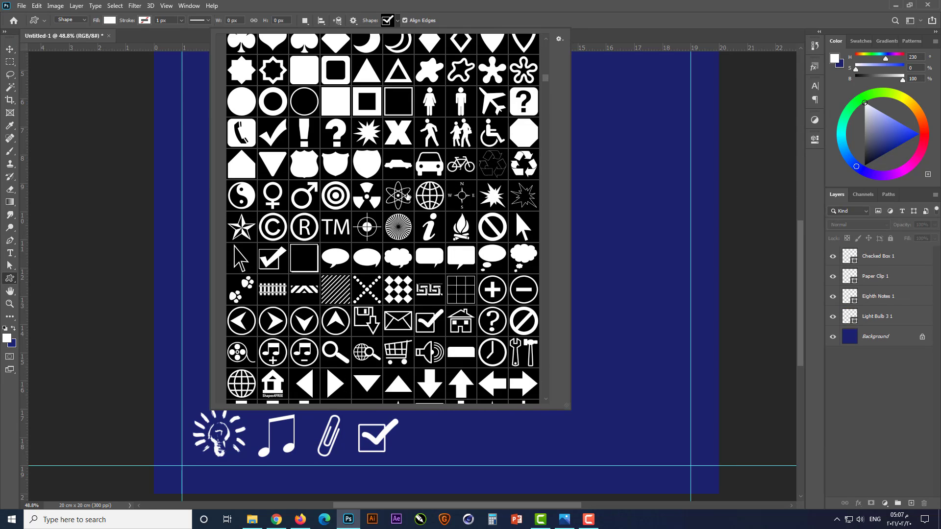
double_click(406, 196)
left_click_drag(417, 419, 448, 455)
left_click(464, 418, "ctrl")
Add the framed sailing custom shape to the right of the atom symbol
left_click(398, 21)
scroll(555, 103, "down", 15)
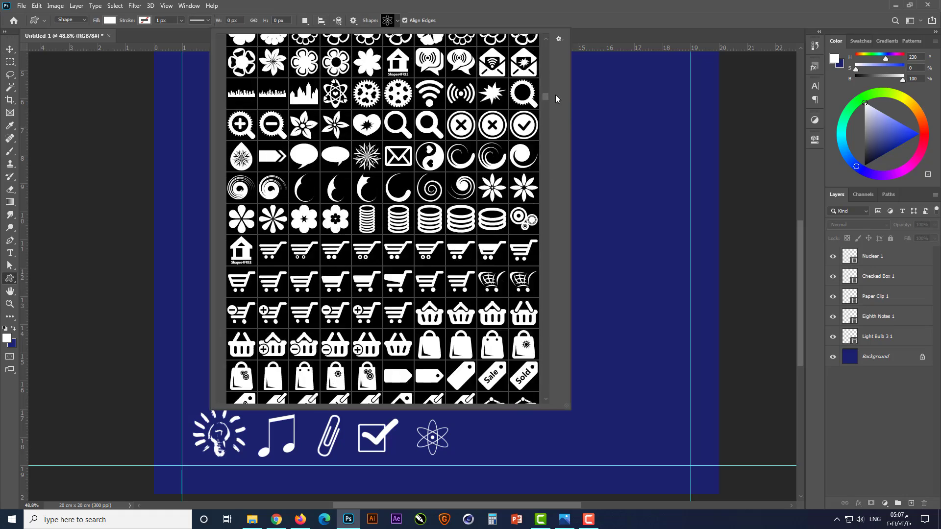
scroll(384, 210, "down", 1)
left_click(366, 127)
left_click_drag(469, 455, 502, 422)
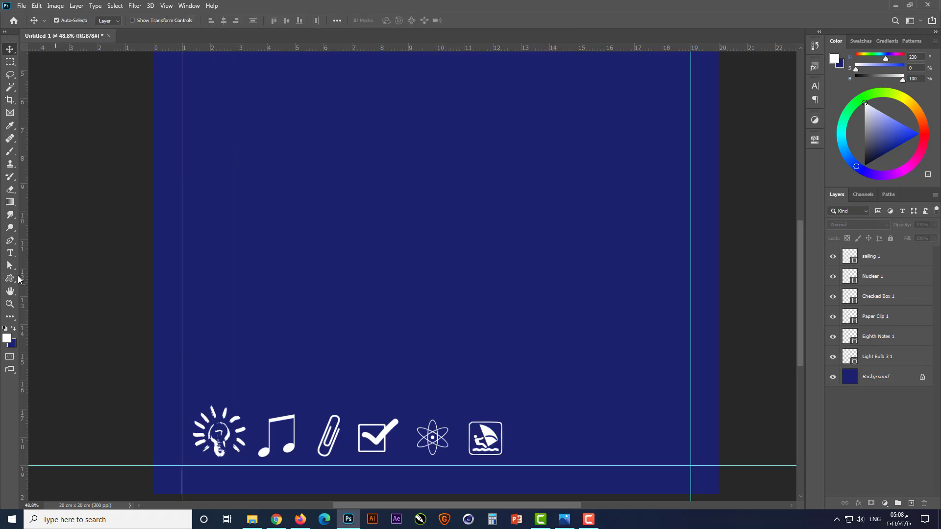
Draw the hot-air balloon custom shape to the right of the sailing icon
left_click(10, 278)
left_click(397, 20)
scroll(353, 221, "down", 3)
left_click(303, 274)
left_click_drag(524, 452, 548, 419)
Draw the airplane custom shape to the right of the hot-air balloon
left_click(397, 21)
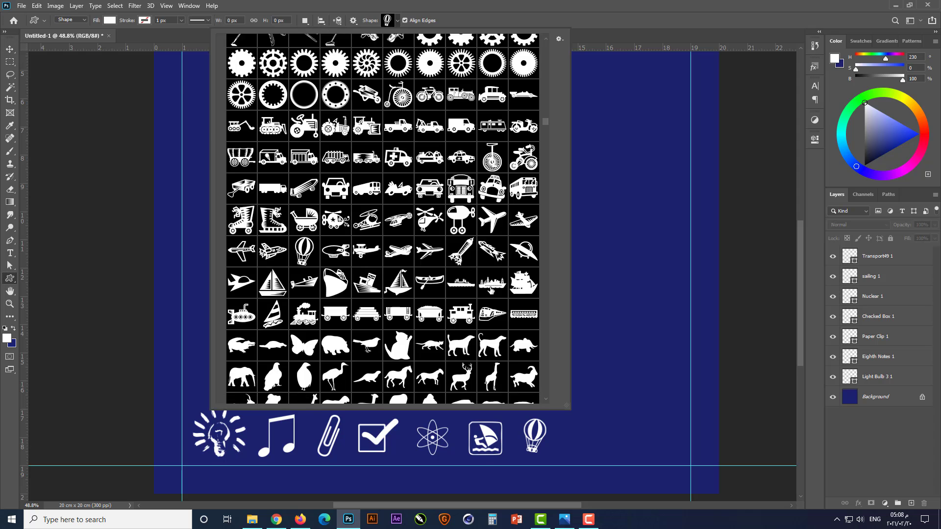
scroll(492, 211, "down", 2)
left_click(492, 188)
left_click_drag(566, 454, 606, 415)
Draw the helicopter custom shape to the right of the airplane
left_click(9, 278)
left_click(398, 20)
scroll(460, 235, "down", 3)
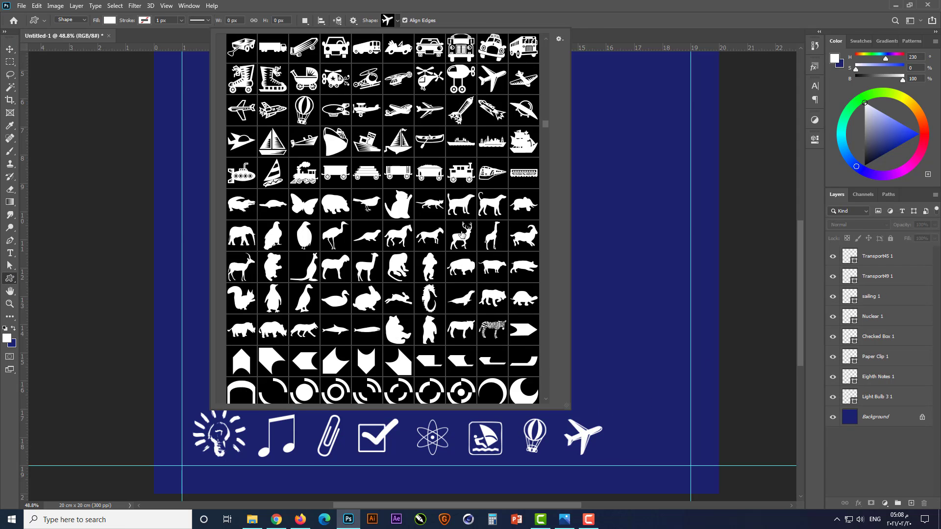
left_click(434, 79)
left_click_drag(617, 455, 662, 412)
Draw the bicycle custom shape at the right end of the bottom icon row
left_click(10, 279)
left_click(397, 20)
scroll(399, 73, "up", 4)
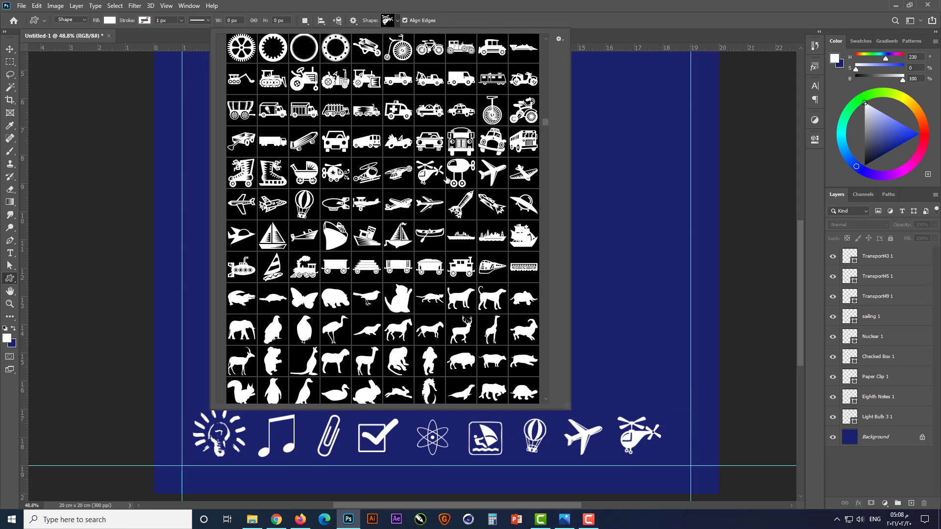
left_click(398, 71)
left_click_drag(676, 453, 737, 408)
Distribute all the icon layers vertically and move the light bulb slightly down into the row
key("v")
left_click(877, 441, "shift")
left_click(253, 20)
left_click(117, 363)
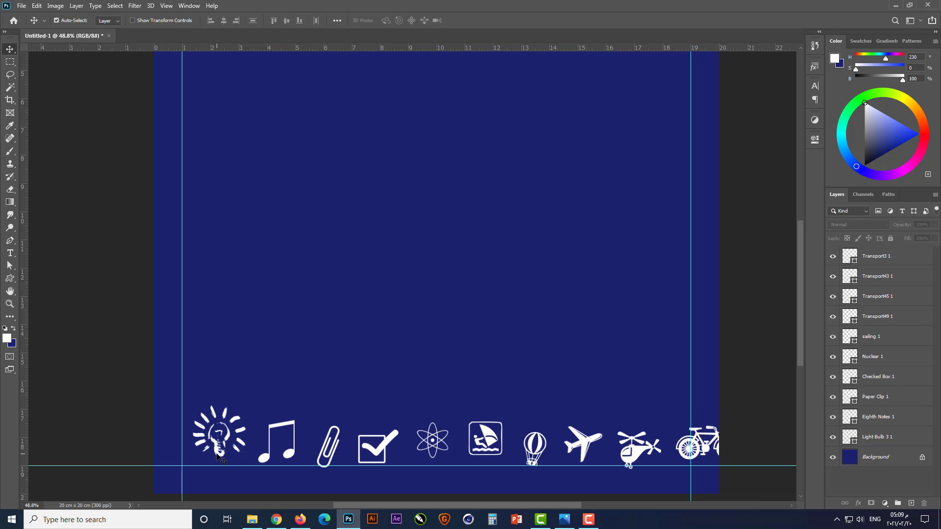
left_click_drag(220, 423, 221, 431)
Select all icon layers and move the whole row left until the bicycle lies inside the canvas
key("ctrl+alt+a")
key("ctrl+t")
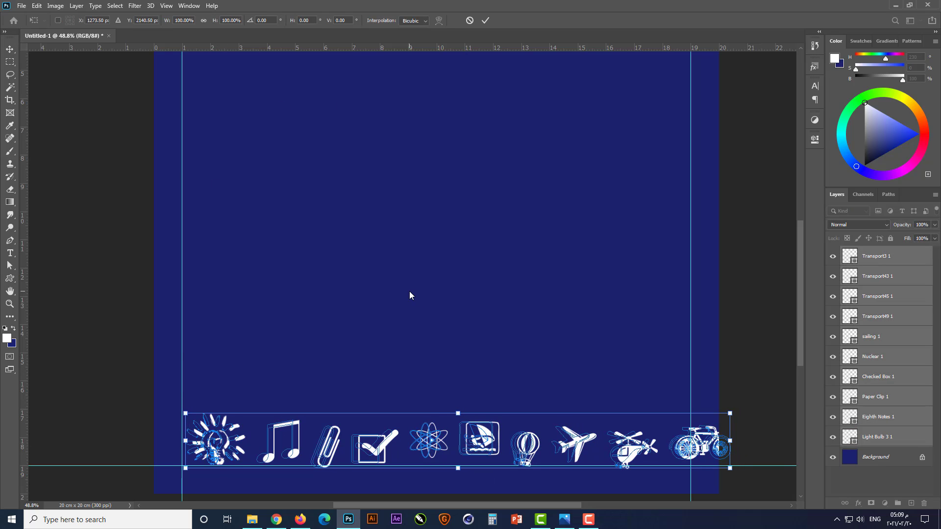
key("shift+Left")
key("Return")
left_click(761, 389)
Draw the drum with drumsticks custom shape above the bicycle to start a second icon row
left_click(9, 279)
left_click(397, 20)
left_click_drag(545, 114, 545, 153)
scroll(552, 140, "down", 1)
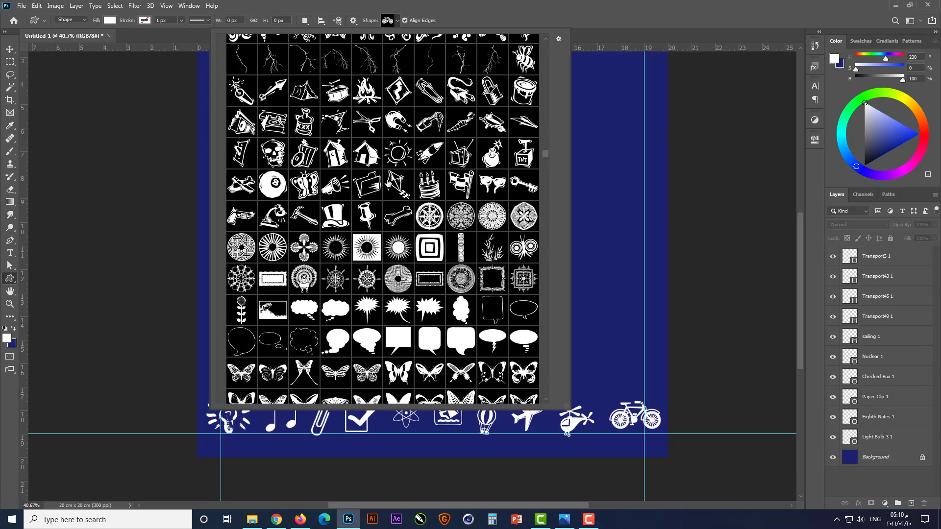
left_click(336, 92)
mouse_move(644, 382)
left_mouse_down()
mouse_move(598, 349)
mouse_move(645, 376)
left_mouse_up()
key("v")
Draw the kite custom shape to the left of the drum
key("u")
left_click(398, 21)
left_click(399, 184)
mouse_move(583, 383)
left_mouse_down()
mouse_move(538, 343)
mouse_move(583, 388)
left_mouse_up()
key("v")
Draw the boombox custom shape and place it to the left of the kite
key("u")
left_click(398, 20)
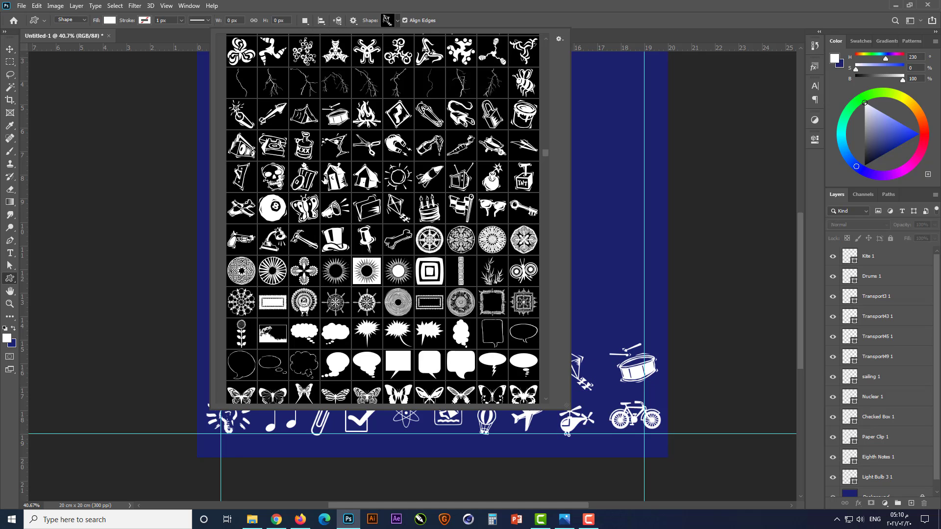
left_click(242, 146)
mouse_move(594, 306)
left_mouse_down()
mouse_move(549, 269)
mouse_move(526, 363)
left_mouse_up()
key("v")
Draw the desk lamp custom shape and place it to the left of the boombox
key("u")
left_click(397, 21)
left_click(273, 239)
mouse_move(626, 310)
left_mouse_down()
mouse_move(584, 273)
mouse_move(463, 368)
left_mouse_up()
key("v")
Draw the megaphone custom shape and place it to the left of the desk lamp
key("u")
left_click(397, 20)
left_click(305, 239)
mouse_move(593, 286)
left_mouse_down()
mouse_move(645, 249)
mouse_move(403, 365)
left_mouse_up()
key("v")
left_click(117, 324)
Draw the rocket custom shape and place it to the left of the megaphone
left_click(9, 278)
left_click(397, 20)
left_click(429, 200)
mouse_move(627, 301)
left_mouse_down()
mouse_move(586, 268)
mouse_move(358, 369)
left_mouse_up()
key("v")
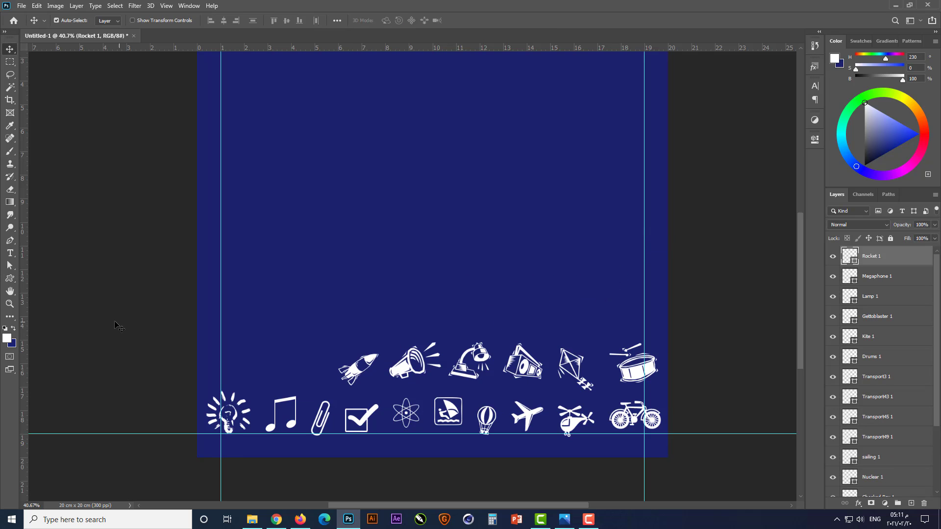
left_click(116, 325)
Draw the magnet custom shape and place it to the left of the rocket
left_click(397, 21)
left_click(398, 169)
mouse_move(575, 285)
left_mouse_down()
mouse_move(614, 252)
mouse_move(307, 364)
left_mouse_up()
left_click(160, 353)
Draw the file folder custom shape and move it to the left end of the second row
left_click(10, 279)
left_click(397, 21)
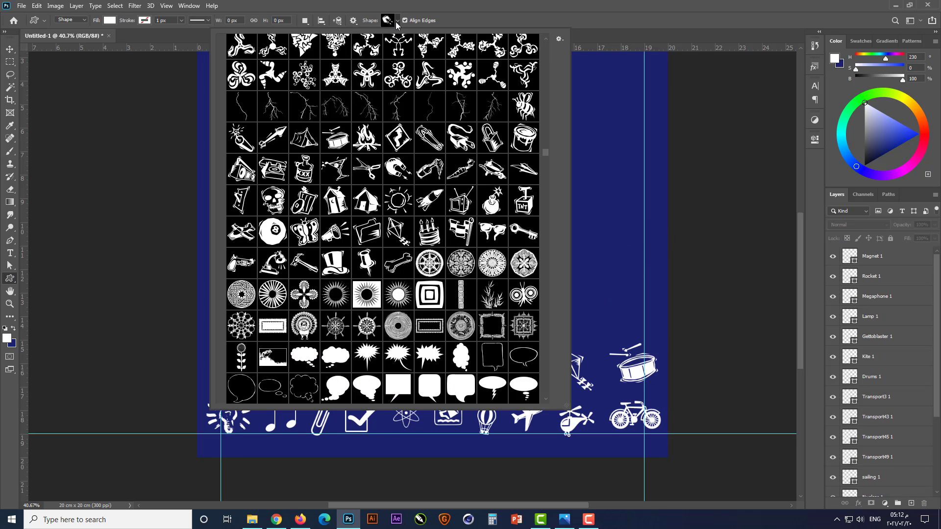
left_click(367, 233)
left_click_drag(593, 299, 642, 255)
key("v")
left_click_drag(618, 278, 254, 362)
left_click(142, 338)
Draw the telephone custom shape above the drum to start a third icon row
left_click(10, 278)
left_click(397, 21)
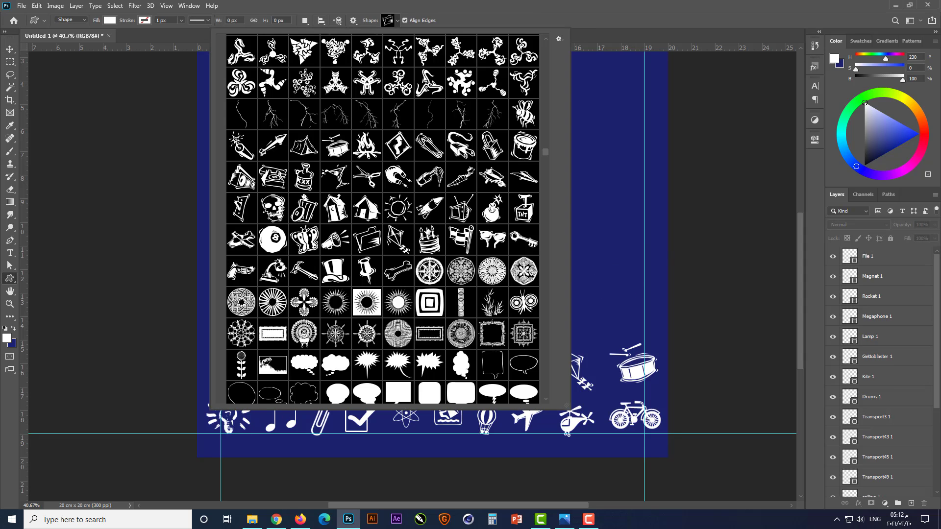
left_click(272, 176)
left_click_drag(616, 332, 663, 291)
Draw the birthday cake custom shape above the kite, to the left of the telephone
left_click(398, 21)
left_click(429, 239)
mouse_move(589, 312)
left_mouse_down()
mouse_move(557, 269)
mouse_move(574, 316)
left_mouse_up()
key("v")
left_click(704, 312)
Draw the thumb tack custom shape and move it to the left of the birthday cake
left_click(10, 278)
left_click(398, 21)
left_click_drag(547, 153, 549, 164)
left_click(336, 274)
left_click_drag(578, 261, 618, 221)
left_click_drag(595, 250, 523, 324)
Draw the award ribbon custom shape and move it to the left of the thumb tack
left_click(10, 278)
left_click(397, 21)
left_click_drag(547, 166, 547, 173)
left_click(300, 145)
left_click_drag(566, 259, 603, 221)
left_click_drag(576, 236, 493, 271)
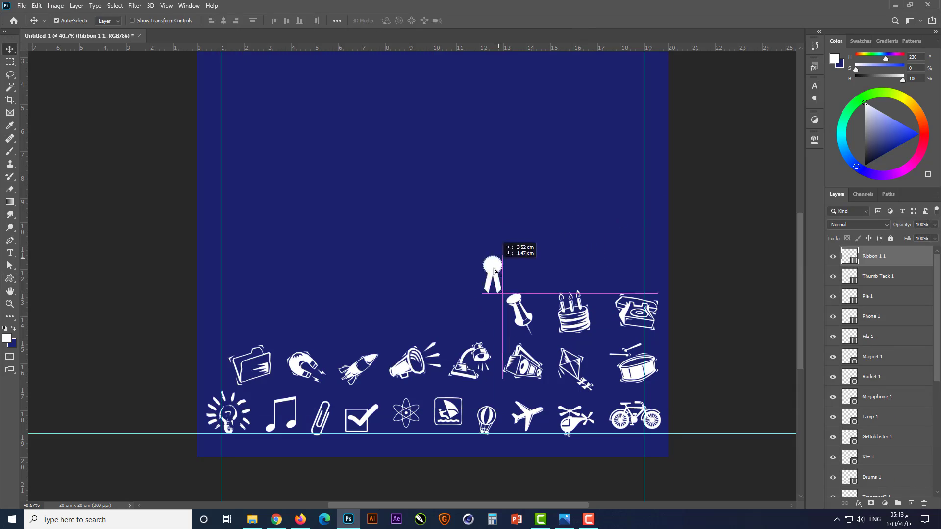
left_click(698, 265)
Draw the treble clef custom shape left of the ribbon, transform it, and shift the ribbon left to even out the third row's spacing
left_click(10, 278)
left_click(397, 21)
left_click_drag(543, 173, 556, 222)
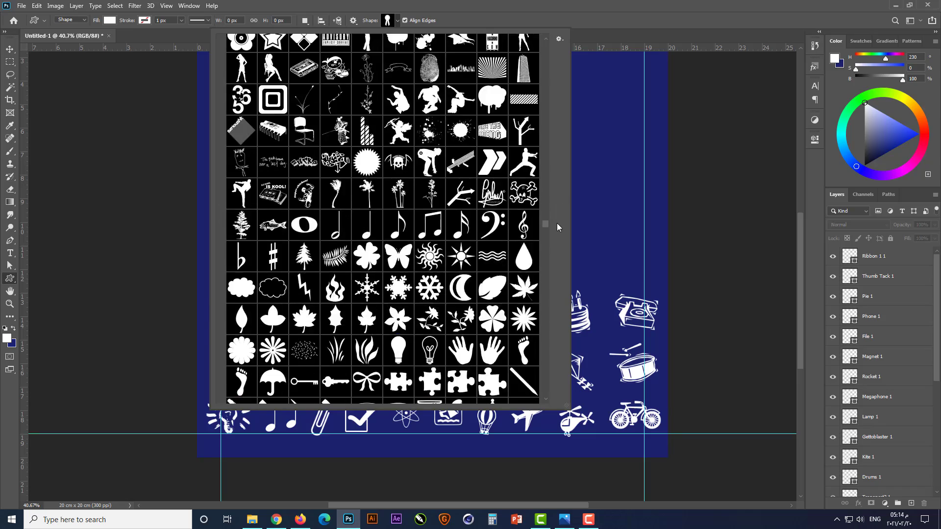
left_click(518, 224)
mouse_move(578, 255)
left_mouse_down()
mouse_move(609, 215)
mouse_move(412, 304)
mouse_move(421, 313)
left_mouse_up()
key("v")
key("ctrl+t")
key("Return")
left_click_drag(480, 306, 472, 309)
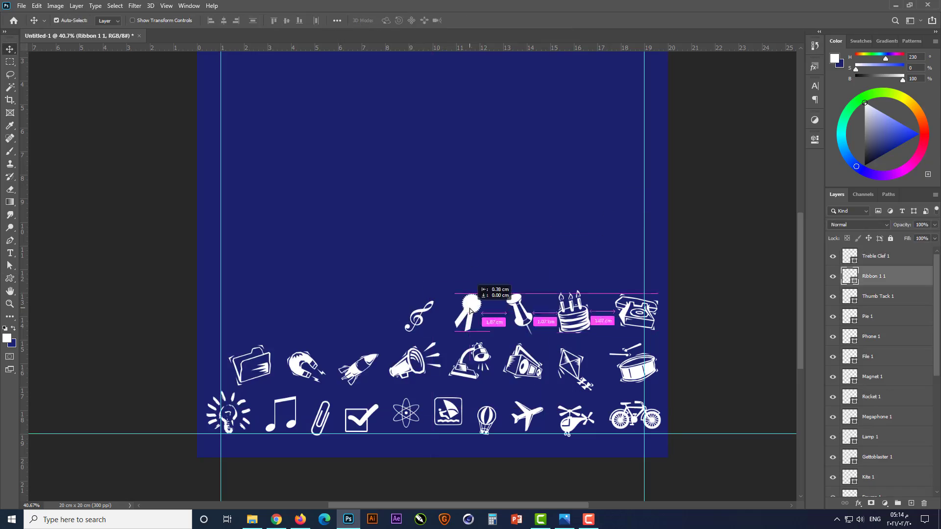
Draw the television custom shape and place it to the left of the treble clef in the third row
left_click(10, 279)
left_click(397, 22)
left_click_drag(545, 224, 547, 252)
left_click(492, 249)
mouse_move(580, 213)
left_mouse_down()
mouse_move(623, 260)
mouse_move(378, 332)
left_mouse_up()
key("v")
Draw the diagonal arrow custom shape and move it to the left of the television
left_click(10, 278)
left_click(397, 21)
left_click_drag(546, 252, 547, 255)
left_click(460, 102)
left_click_drag(584, 224, 625, 256)
key("v")
left_click_drag(612, 237, 316, 314)
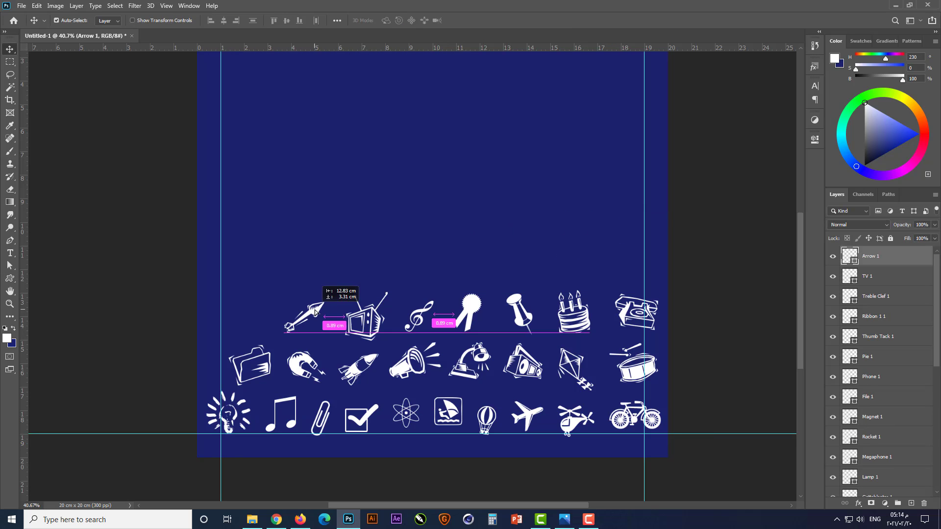
Draw the bells custom shape and place it at the left end of the third row, beside the arrow
left_click(10, 279)
left_click(398, 21)
scroll(417, 273, "down", 2)
left_click(494, 274)
mouse_move(584, 249)
left_mouse_down()
mouse_move(633, 210)
mouse_move(313, 318)
mouse_move(234, 329)
left_mouse_up()
key("v")
left_click(678, 237)
Draw the graduate child custom shape and move it above the bells to start the fourth row
left_click(10, 279)
left_click(390, 22)
left_click(461, 254)
left_click_drag(577, 259, 621, 199)
key("v")
left_click_drag(599, 242, 226, 275)
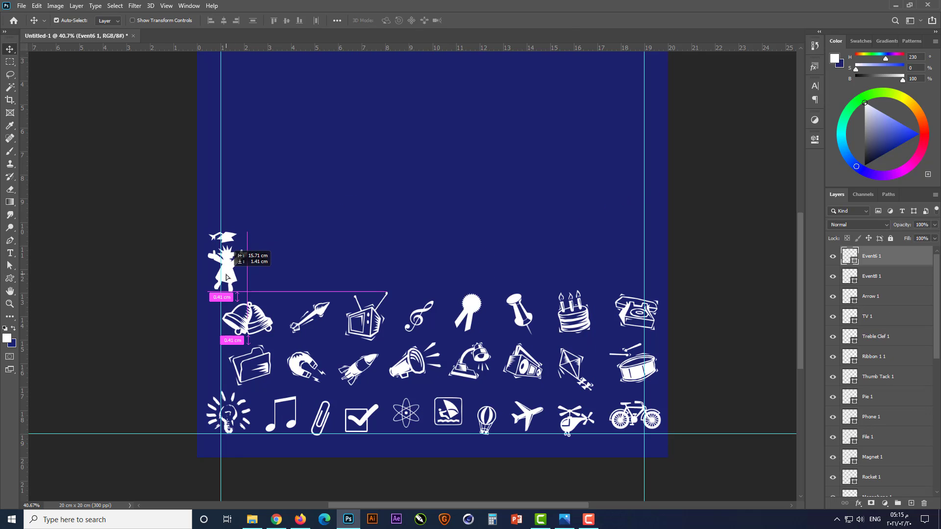
Draw the checkered flag custom shape and place it to the right of the graduate child
left_click(10, 278)
left_click(392, 21)
left_click(335, 223)
mouse_move(585, 233)
left_mouse_down()
mouse_move(629, 188)
mouse_move(288, 262)
left_mouse_up()
key("v")
Draw the kite custom shape again and place it to the right of the checkered flag
left_click(10, 278)
left_click(398, 21)
left_click(273, 223)
left_click_drag(592, 252, 529, 210)
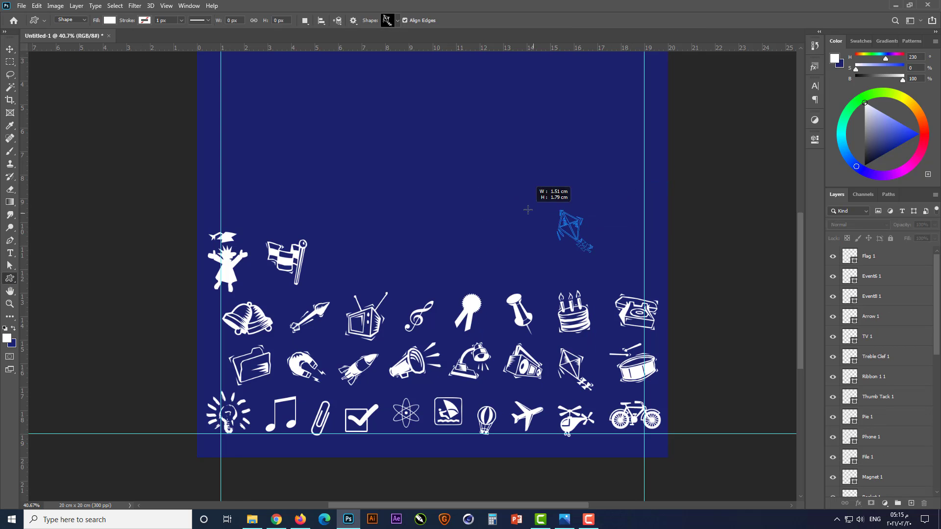
left_click_drag(363, 283, 362, 283)
Draw the candy cane with bow custom shape and move it to the right of the upper kite
left_click(10, 278)
left_click(394, 21)
scroll(242, 172, "down", 2)
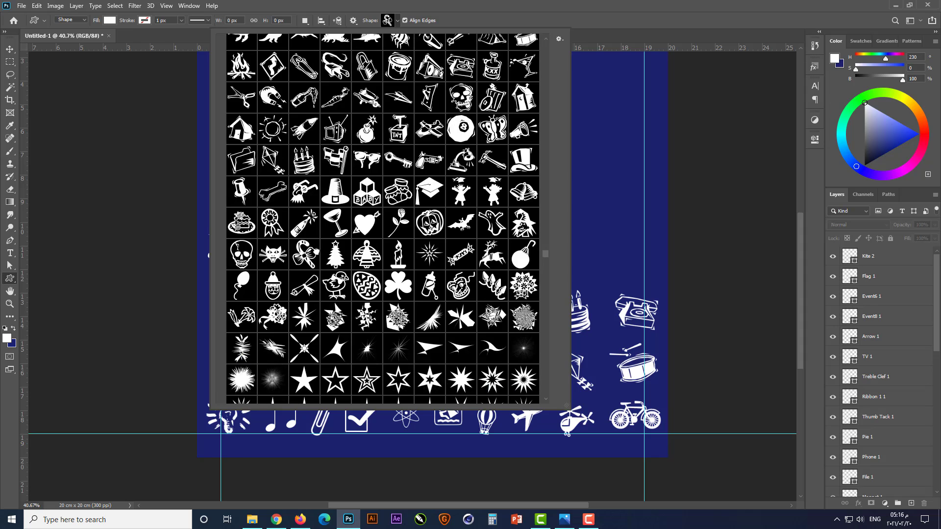
left_click(304, 255)
left_click_drag(602, 243, 566, 204)
left_click_drag(585, 226, 408, 264)
Draw the other graduate child custom shape and move it to the right of the candy cane
left_click(10, 278)
left_click(395, 21)
left_click(492, 192)
left_click_drag(582, 241, 527, 196)
key("v")
left_click_drag(570, 225, 465, 271)
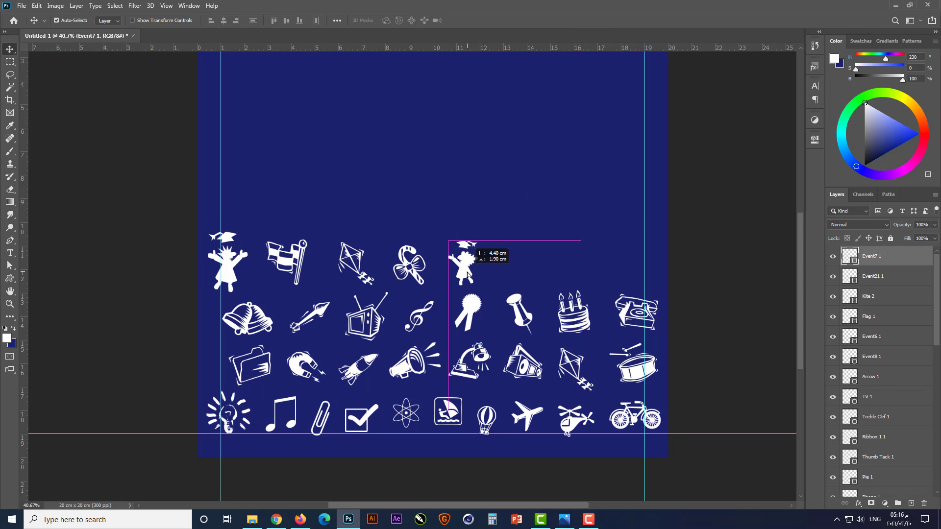
Draw the candle custom shape and place it in the fourth row, right of the second graduate child
left_click(10, 278)
left_click(397, 21)
scroll(399, 220, "down", 2)
left_click(399, 184)
left_click_drag(577, 261, 624, 218)
mouse_move(599, 257)
left_mouse_down()
mouse_move(524, 281)
mouse_move(631, 226)
mouse_move(573, 269)
left_mouse_up()
Complete the fourth row with the diploma scroll and graduation cap custom shapes to the right of the candle
left_click(10, 279)
left_click(397, 21)
left_click(304, 200)
key("v")
left_click(10, 278)
key("v")
mouse_move(615, 221)
left_mouse_down()
mouse_move(662, 268)
mouse_move(635, 262)
left_mouse_up()
left_click(658, 268)
Select all the icon shape layers and convert them into one smart object
scroll(470, 350, "down", 4)
left_click_drag(198, 431, 196, 438)
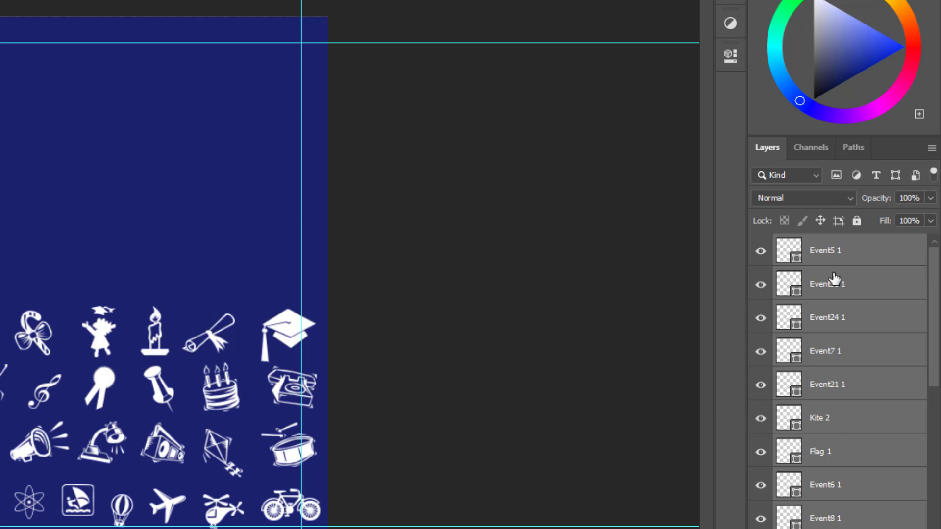
right_click(833, 280)
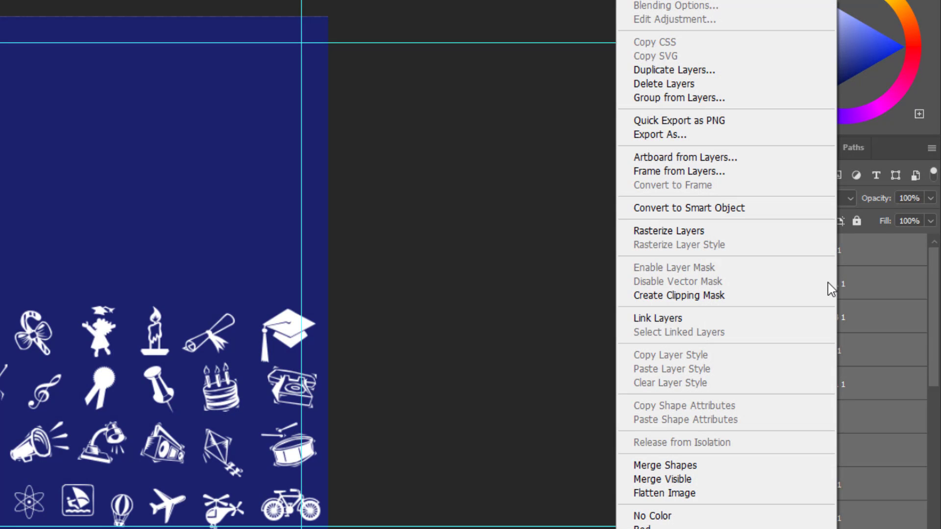
left_click(757, 208)
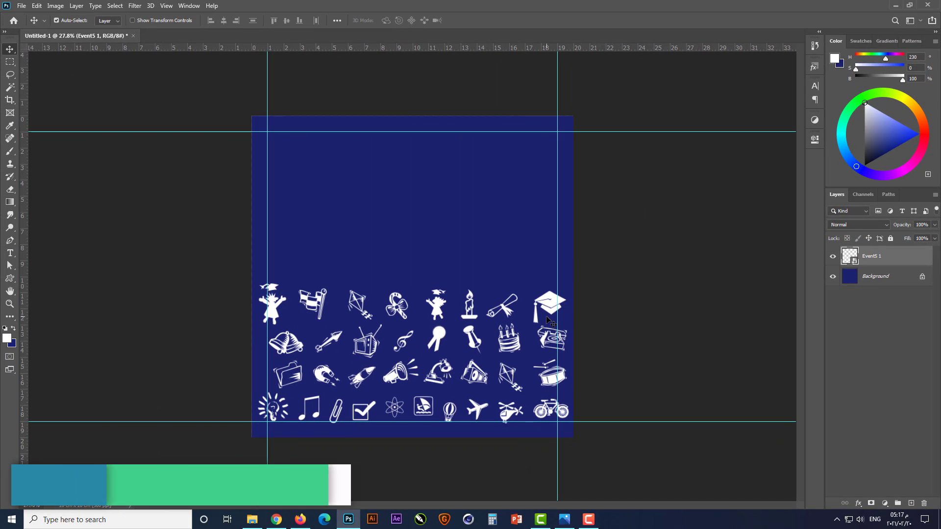
Duplicate the icon smart object and move the copy straight up to fill the upper half of the canvas
key("ctrl+j")
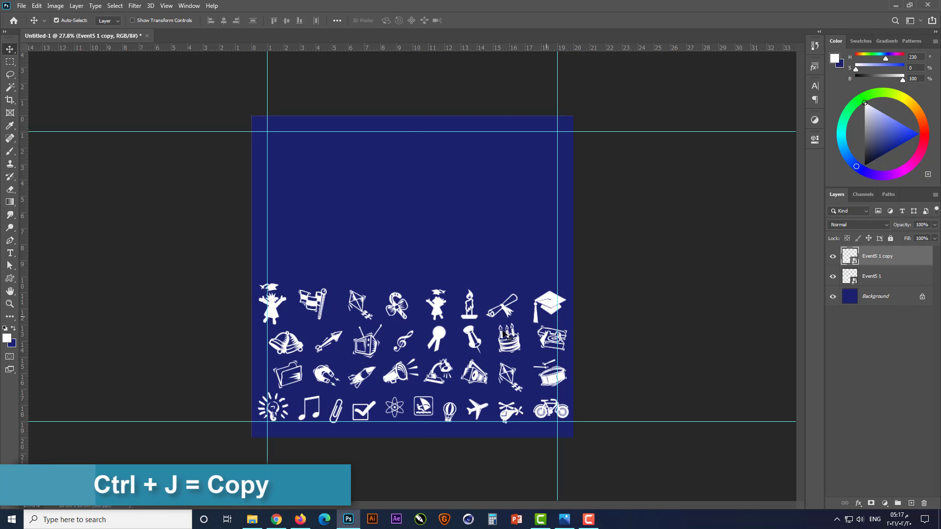
key("ctrl")
left_click_drag(438, 298, 445, 198)
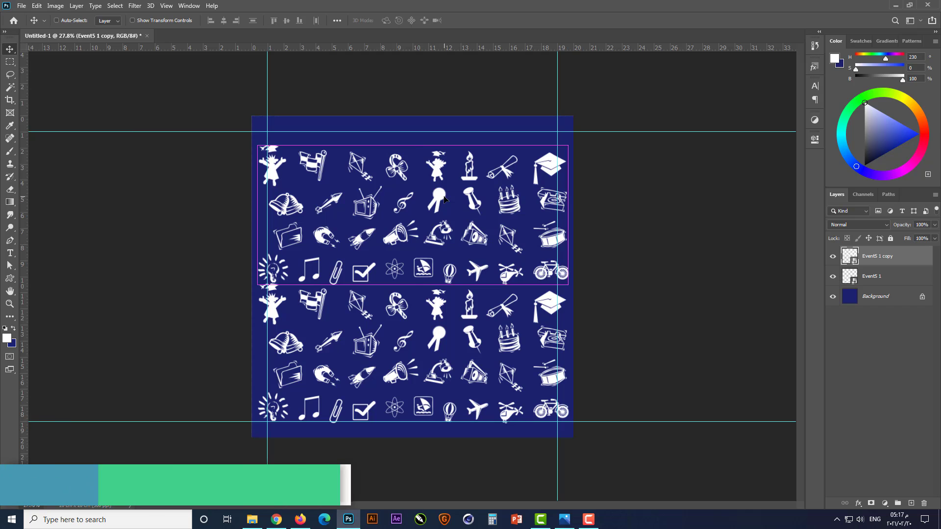
Flip the upper icon copy horizontally with Free Transform
key("ctrl+t")
right_click(435, 197)
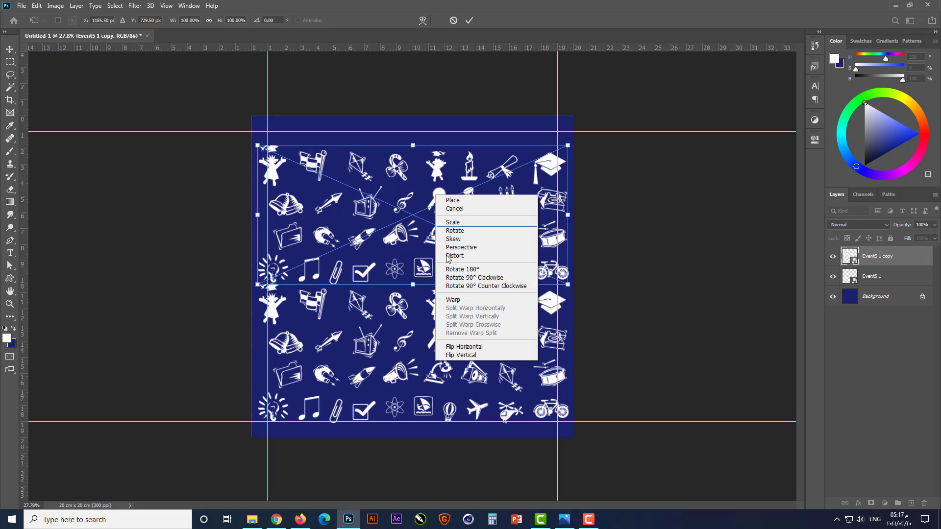
left_click(458, 347)
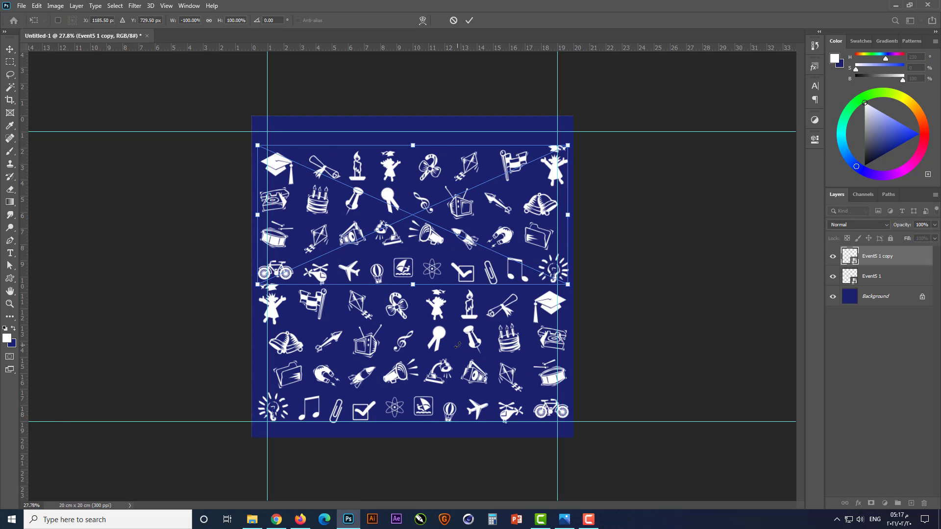
key("Return")
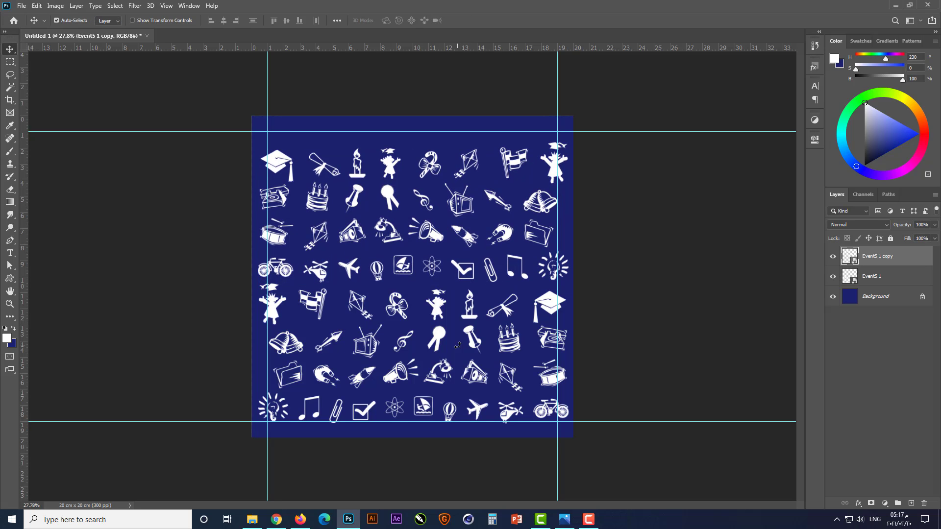
left_click(637, 192)
Select both icon layers and stretch them together to all four edges of the canvas
left_click(881, 259)
left_click(877, 277, "shift")
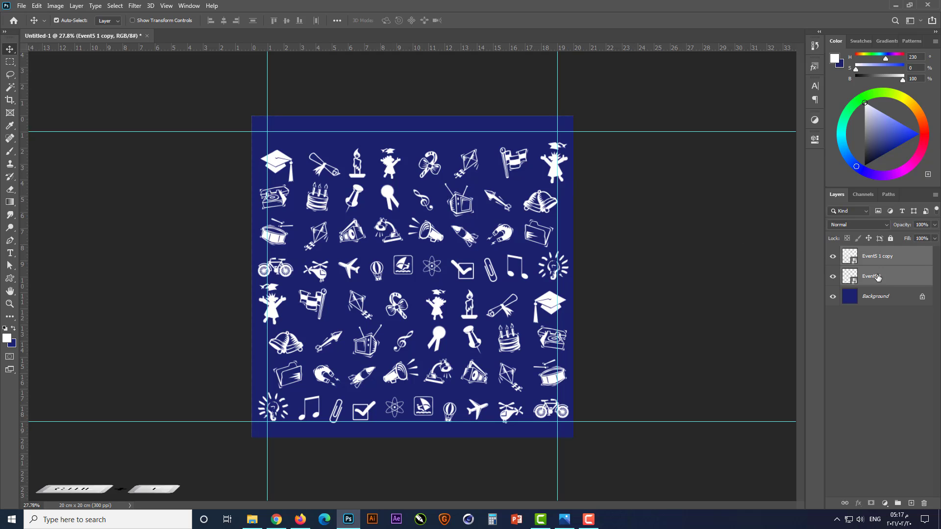
key("ctrl+t")
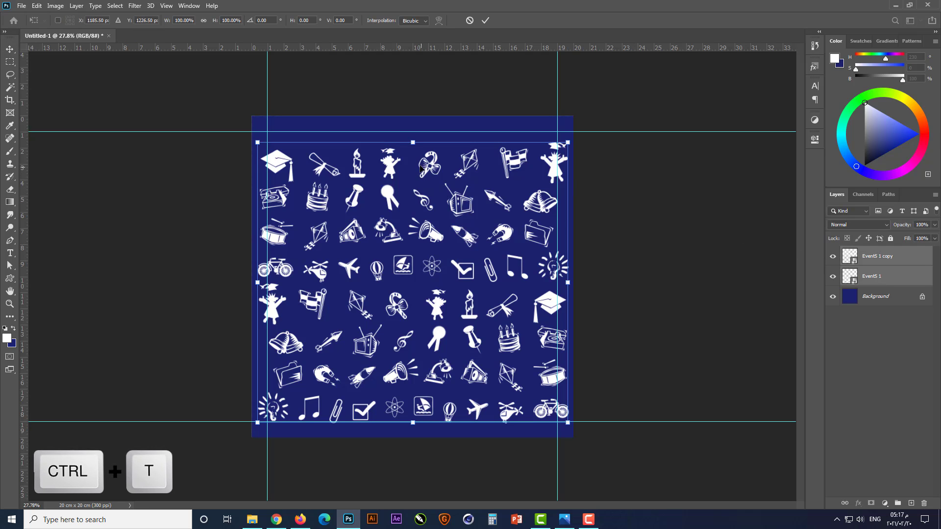
left_click_drag(412, 142, 418, 117)
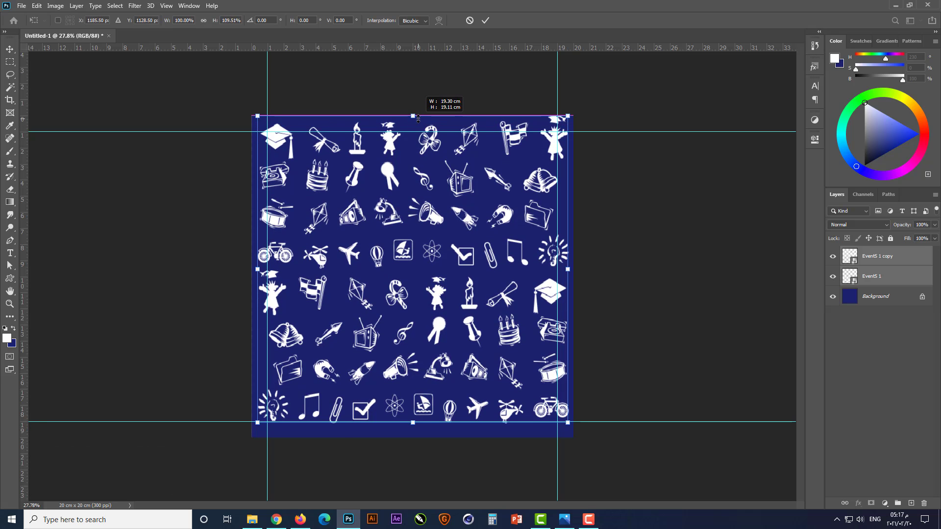
left_click_drag(414, 422, 413, 436)
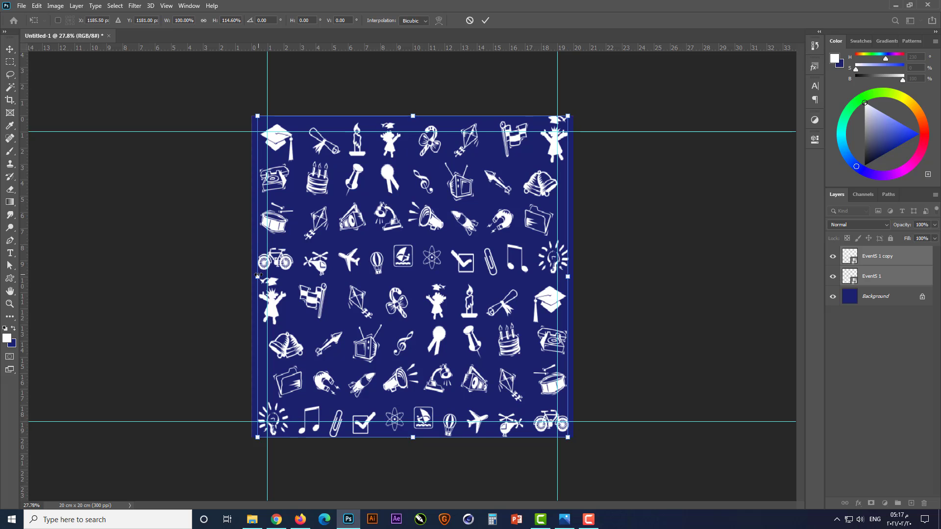
left_click_drag(258, 276, 251, 275)
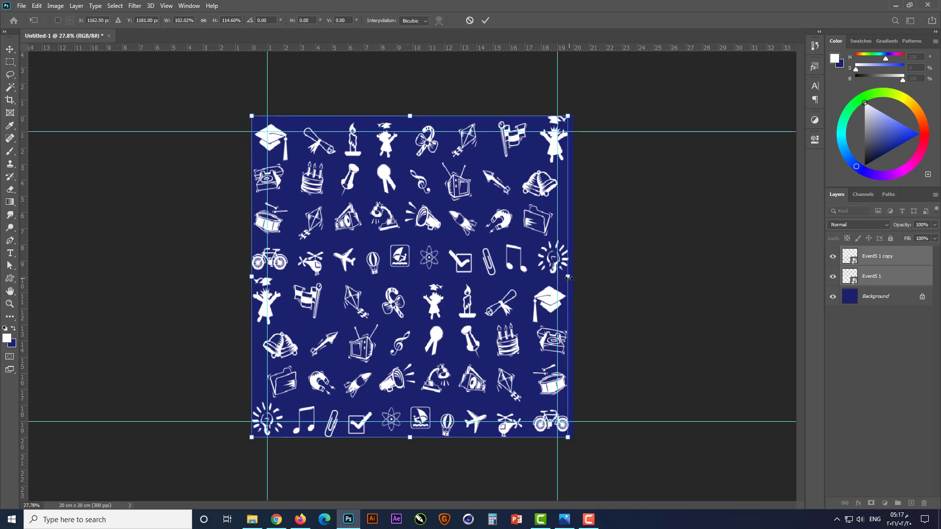
left_click_drag(568, 278, 573, 278)
key("Return")
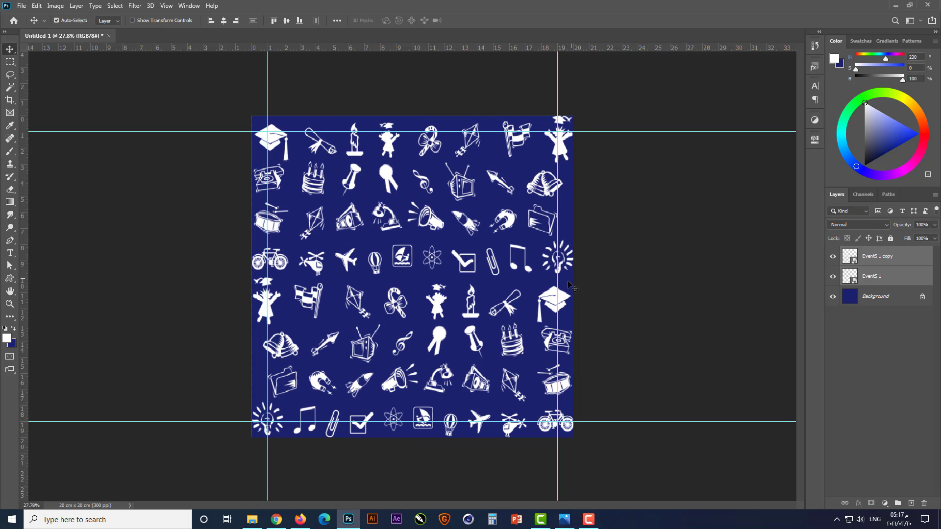
Convert both icon layers into a single smart object and set its opacity to 10%
right_click(914, 256)
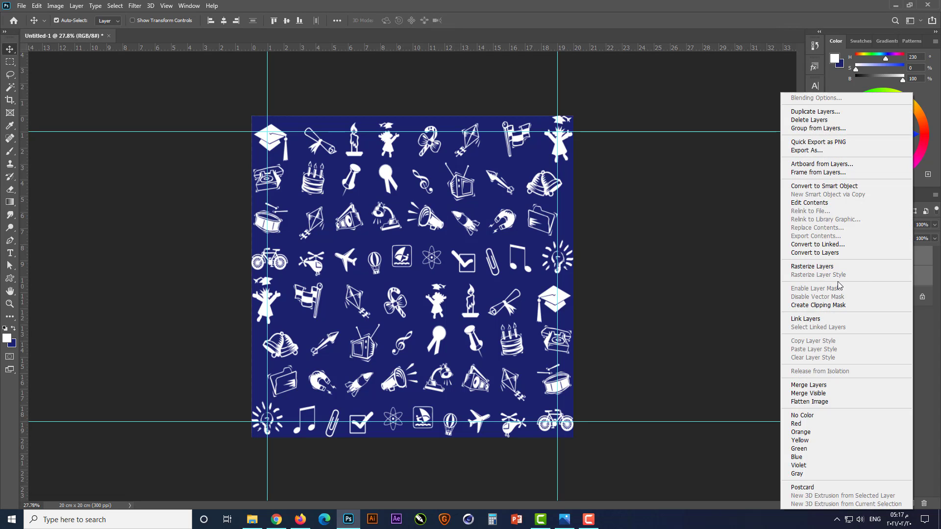
left_click(849, 187)
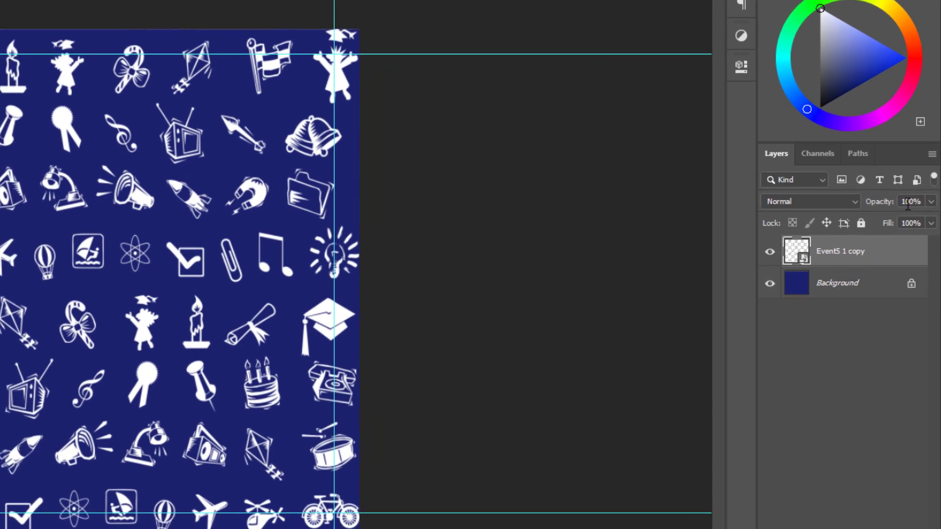
left_click(918, 225)
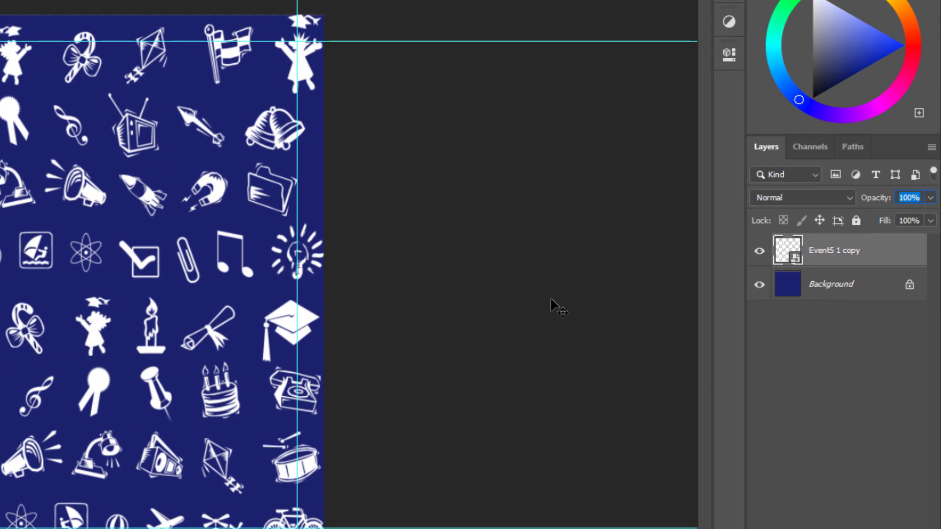
type("10")
key("Return")
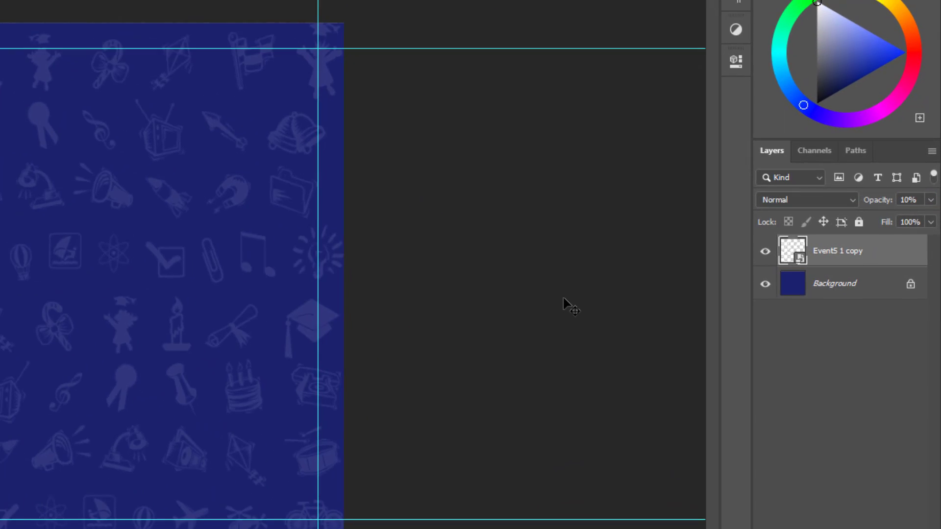
left_click(433, 288)
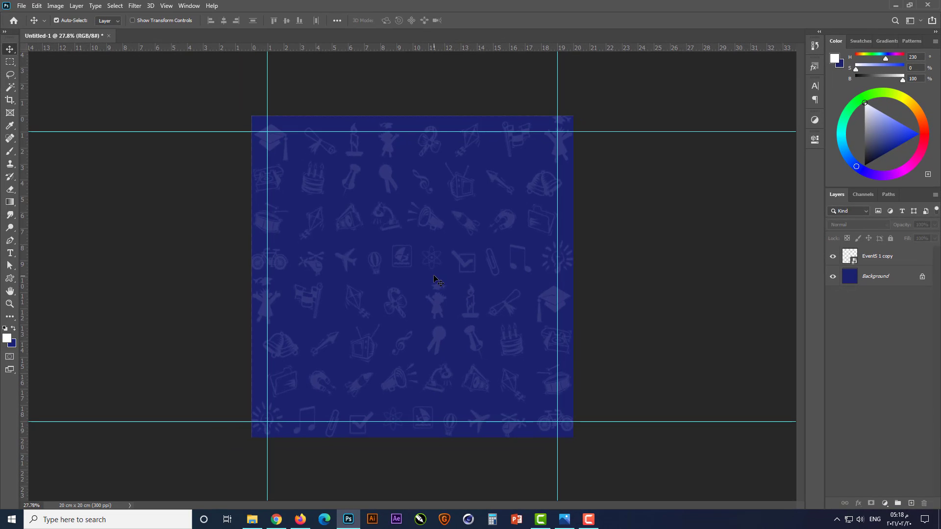
Draw the white blob custom shape, about 1252 × 857 px, and position it slightly below the canvas centre
scroll(428, 288, "up", 2)
scroll(433, 252, "down", 1)
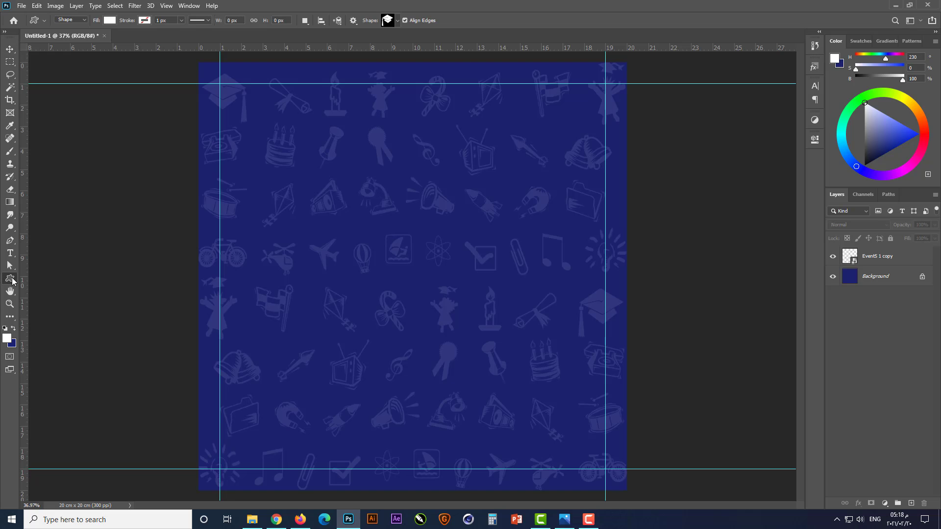
left_click(397, 21)
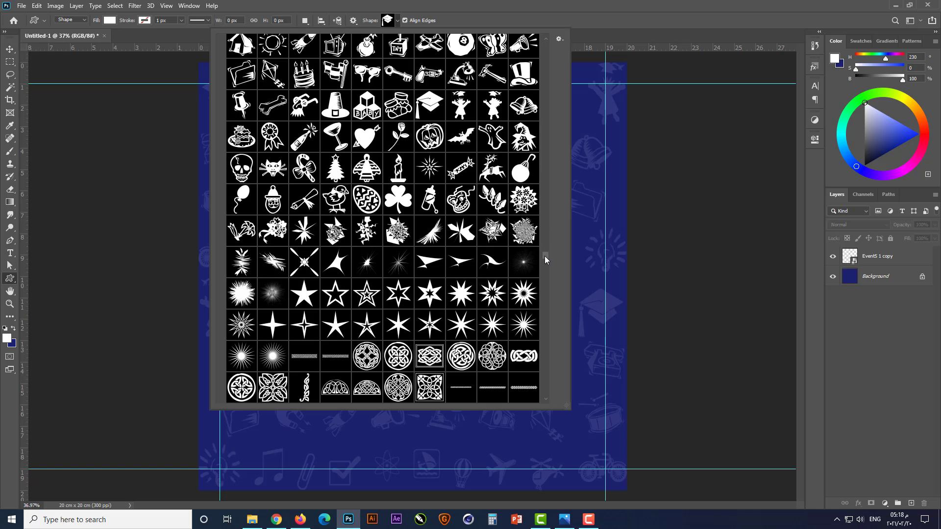
left_click_drag(545, 256, 545, 404)
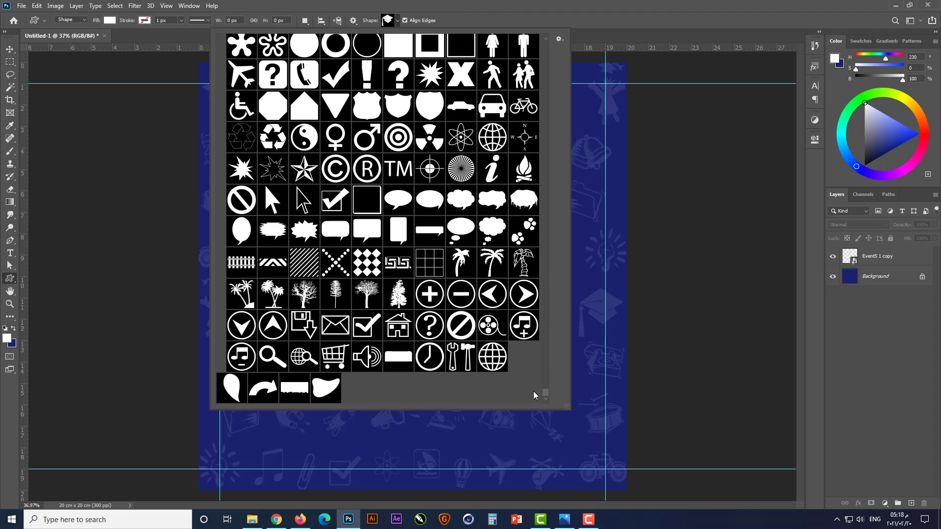
left_click(374, 437)
left_click_drag(365, 423, 586, 265)
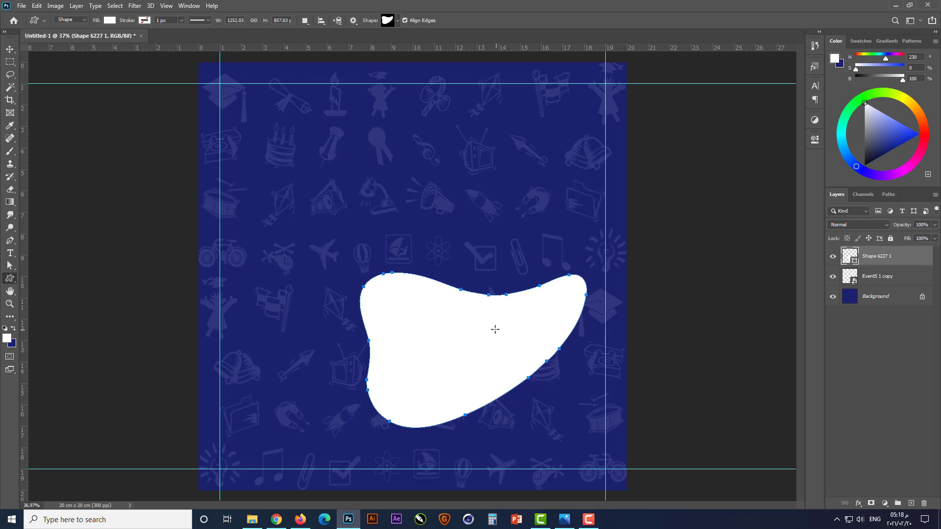
key("v")
left_click_drag(455, 336, 422, 332)
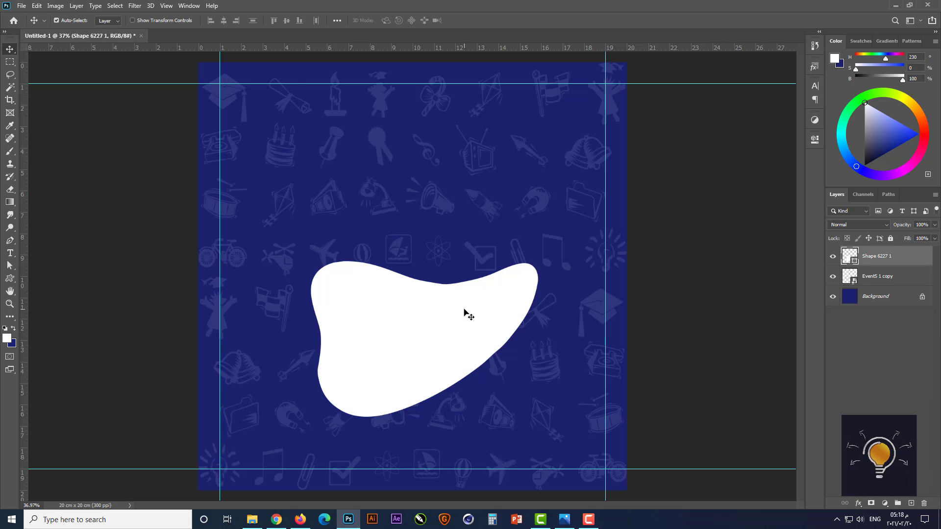
Duplicate the white blob layer and select the original blob beneath the copy
key("ctrl+j")
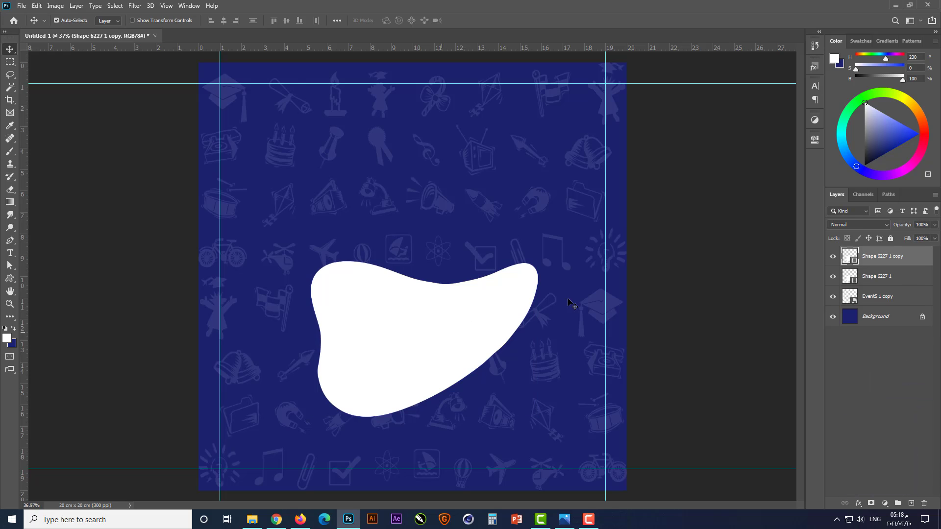
left_click(670, 311)
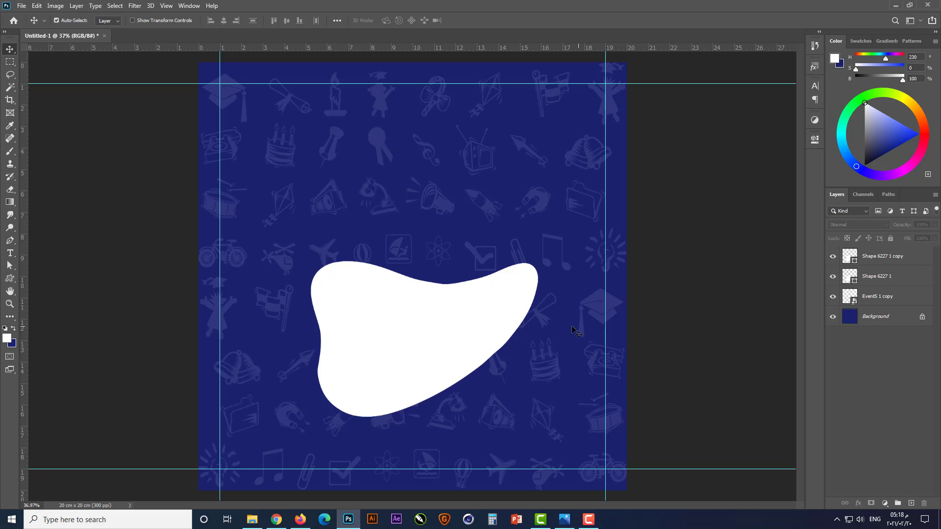
left_click(495, 333)
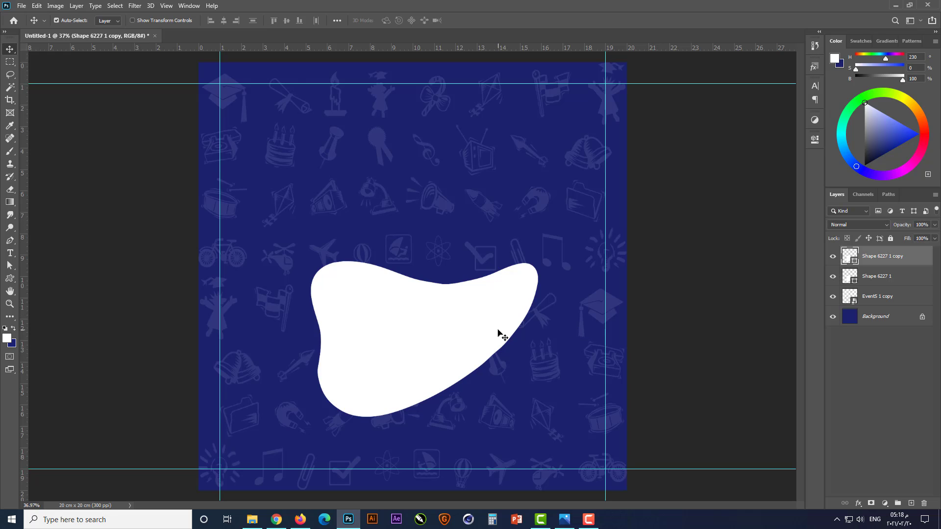
left_click(853, 282)
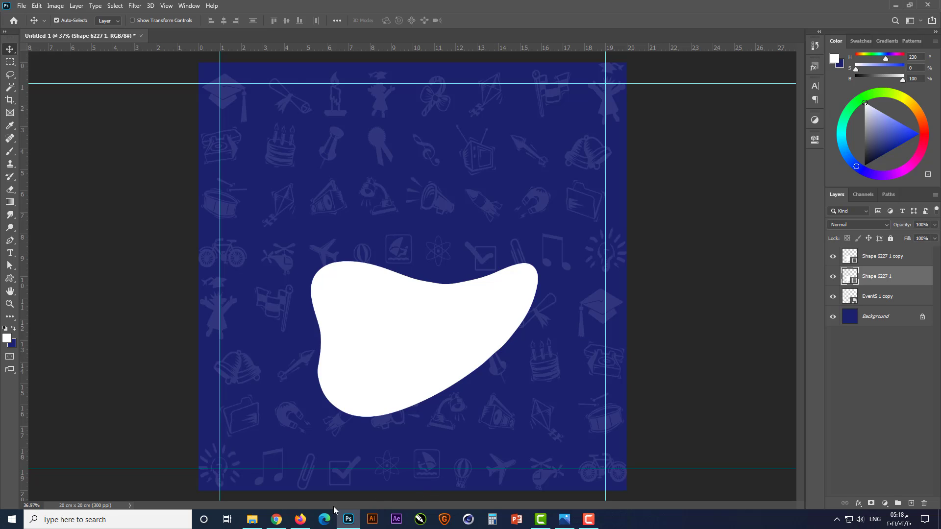
Switch to Chrome to check the Color Hunt palettes, and return to Photoshop
left_click(276, 520)
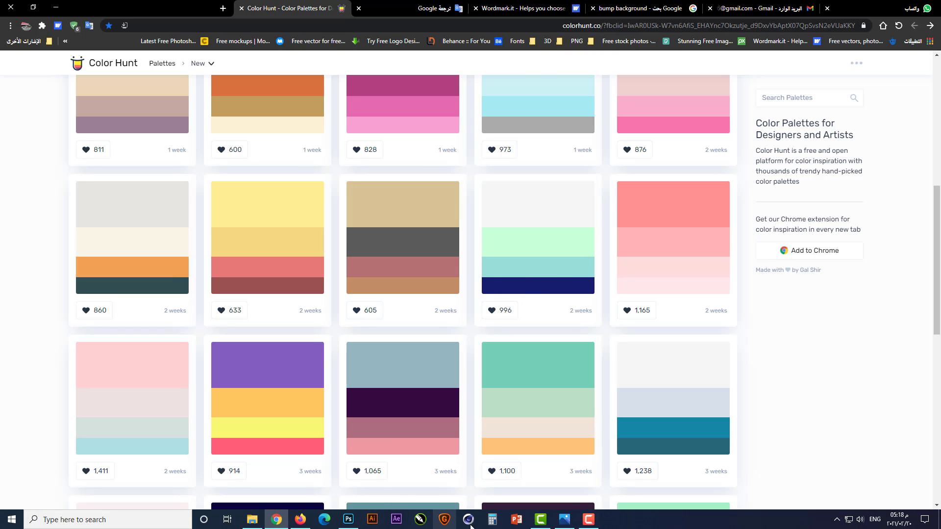
left_click(347, 520)
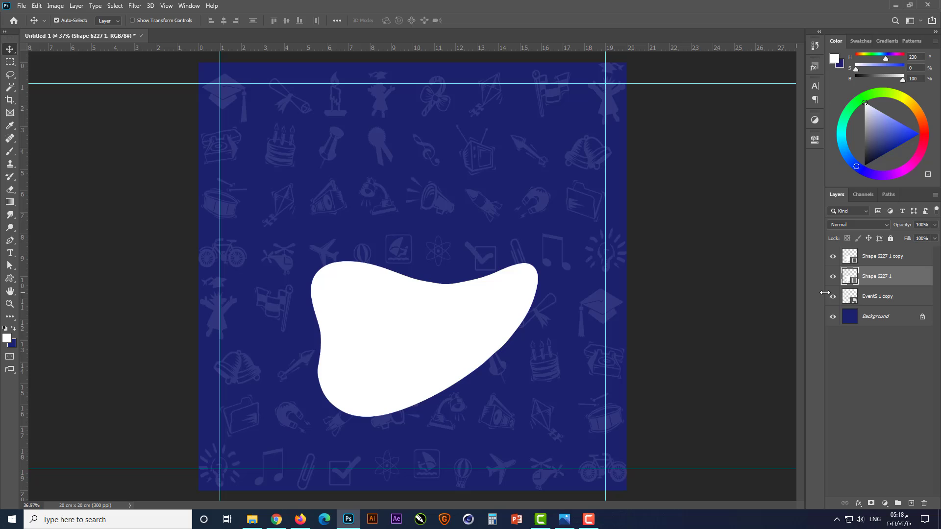
Recolour the original blob beneath the white copy to 98ded9
double_click(854, 281)
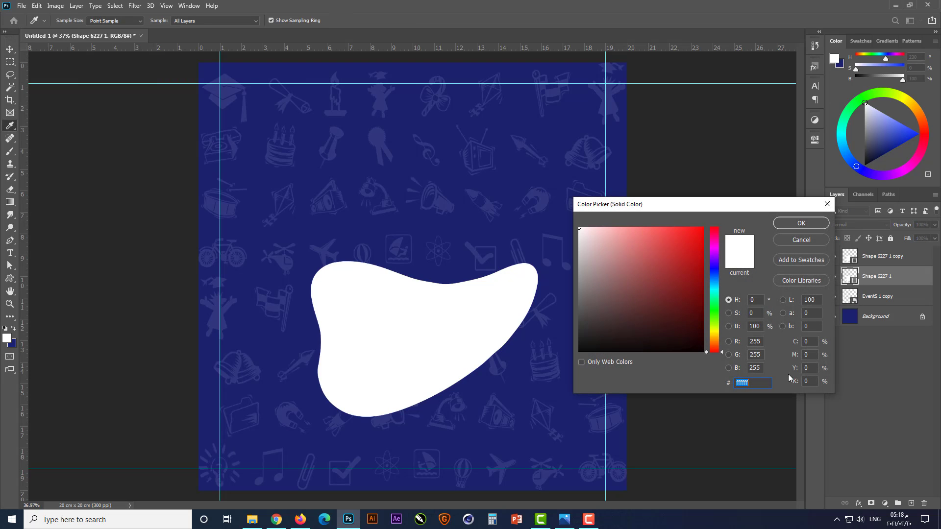
key("ctrl+v")
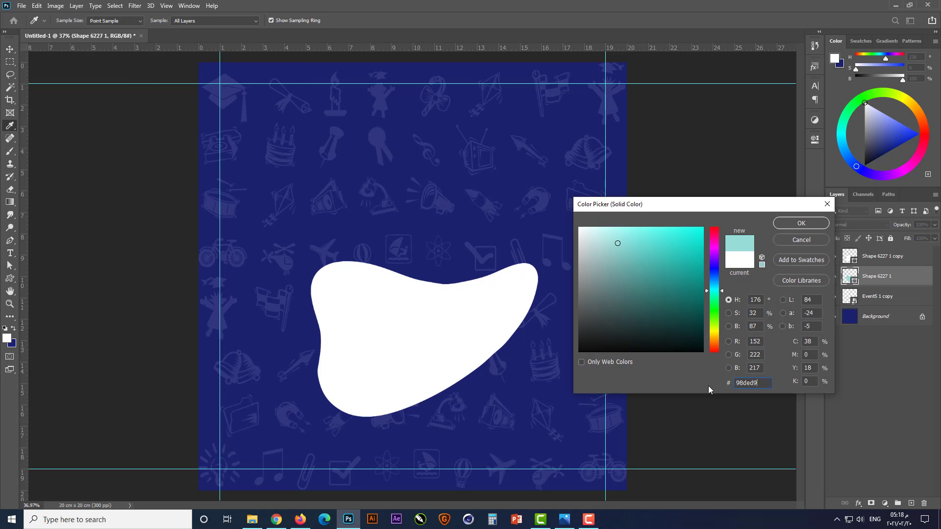
key("Return")
Enlarge the aqua blob about its centre to about 108% so it outlines the white copy, and deselect it
key("ctrl+t")
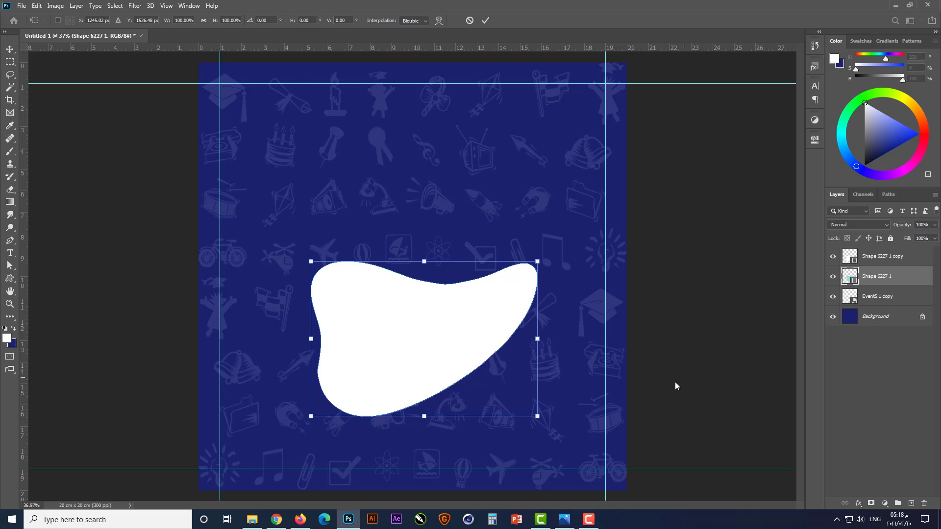
left_click_drag(538, 261, 544, 256)
left_click_drag(546, 255, 548, 254)
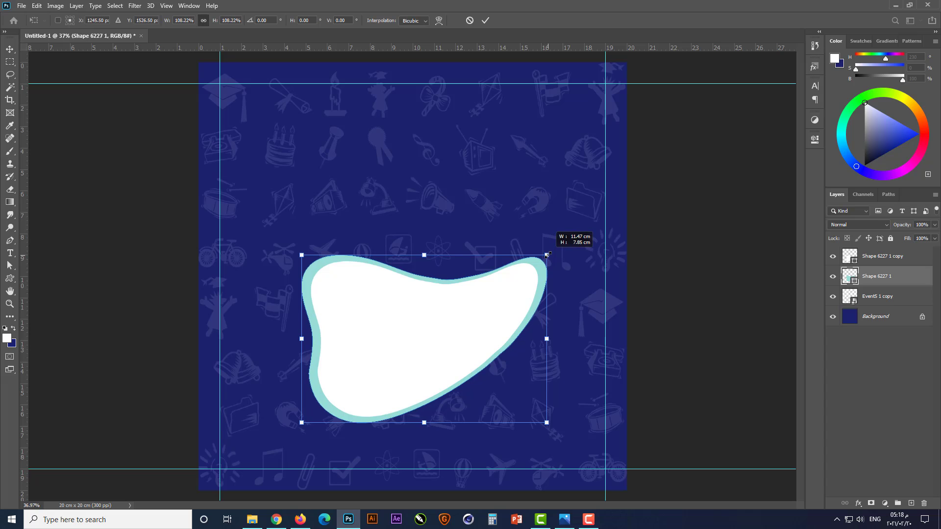
key("Return")
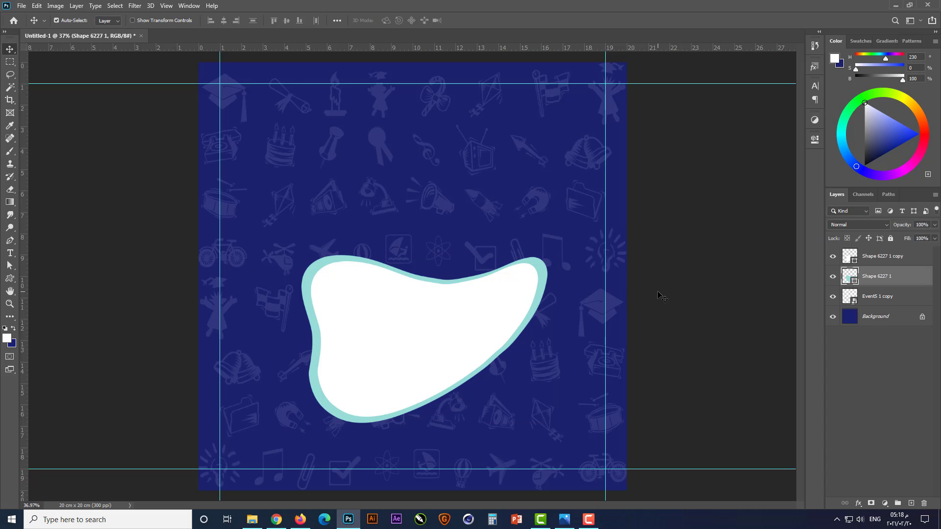
left_click(683, 300)
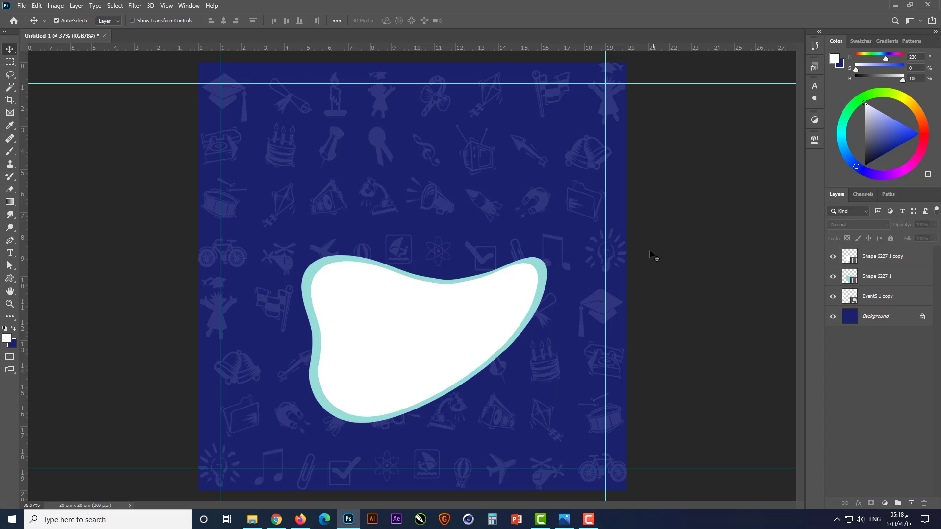
left_click(448, 353)
left_click(684, 322)
Place the schoolboy photo from File Explorer above the blobs at full canvas width, and rasterize its layer
mouse_move(250, 521)
left_click(260, 463)
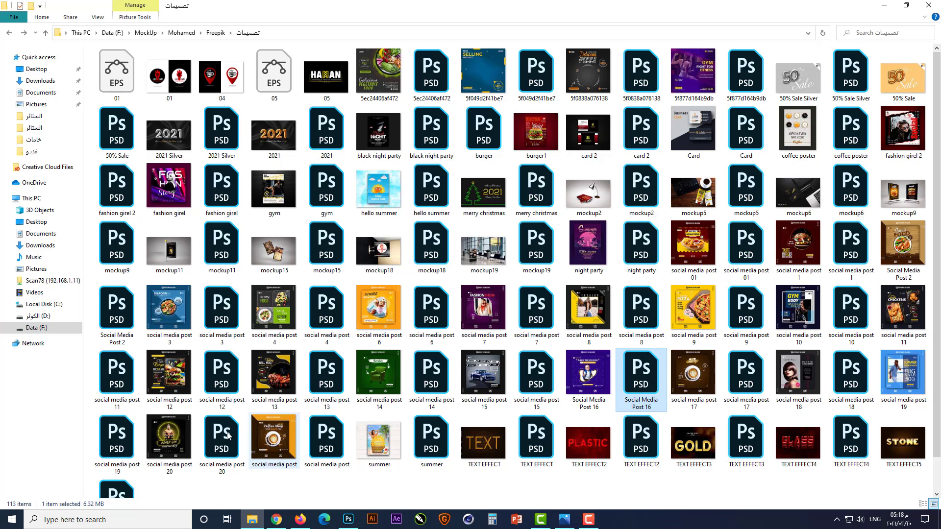
left_click(41, 331)
left_click_drag(399, 147, 411, 343)
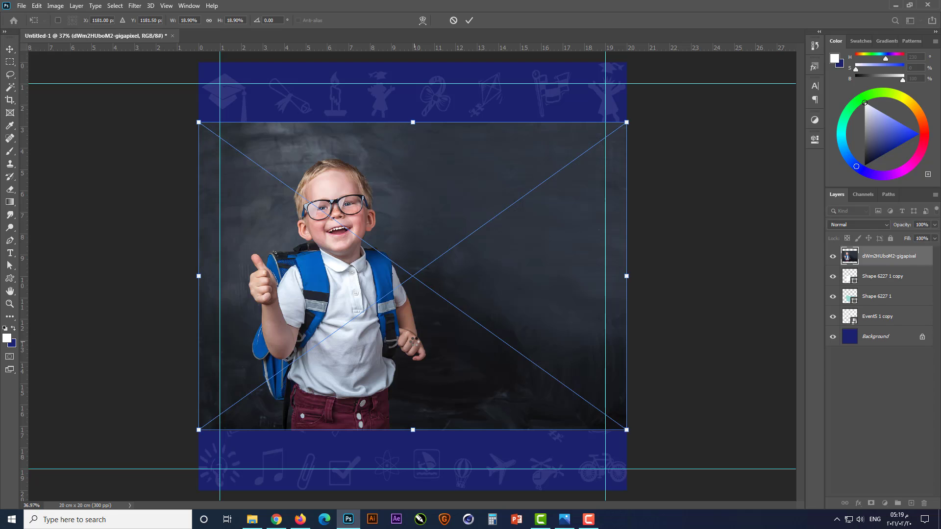
key("Return")
mouse_move(352, 312)
left_mouse_down()
mouse_move(394, 312)
mouse_move(352, 311)
left_mouse_up()
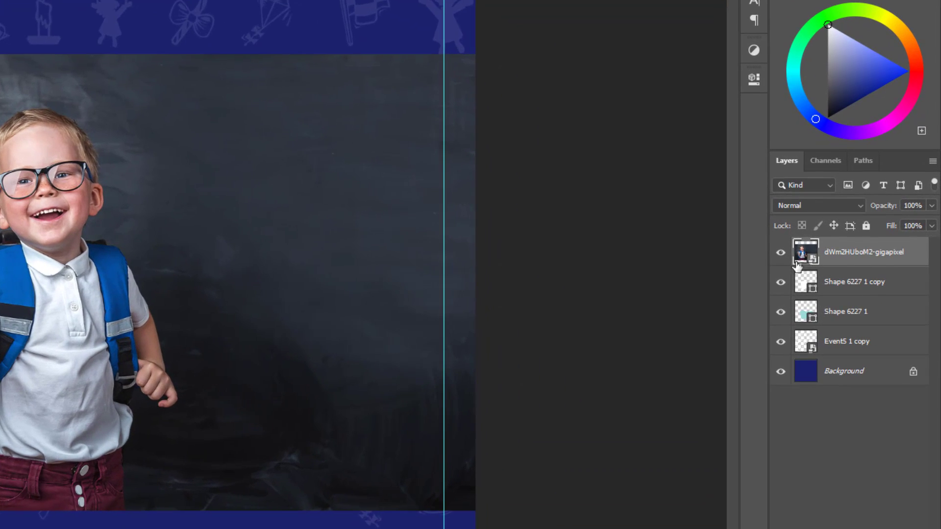
right_click(862, 252)
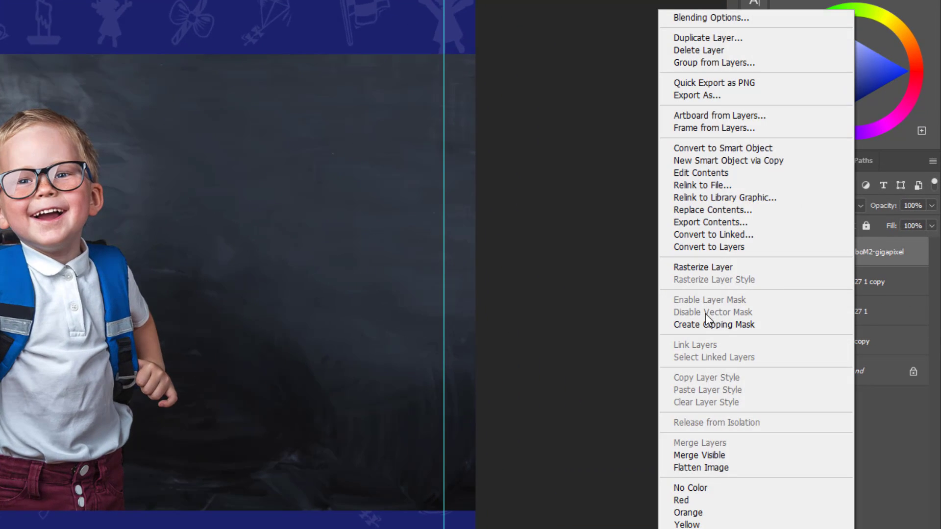
left_click(734, 268)
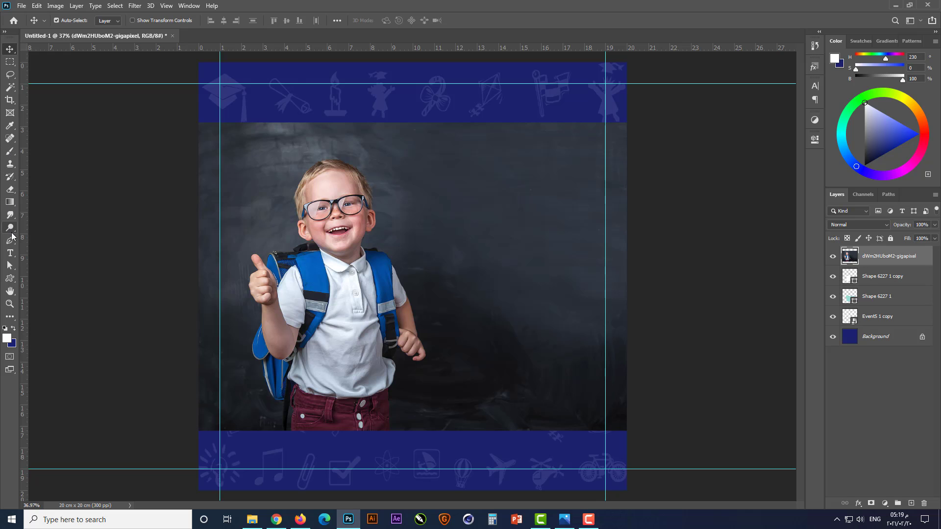
Start a Pen tool path below the boy's ear and trace the top edge of the backpack
left_click(10, 241)
scroll(279, 252, "up", 3)
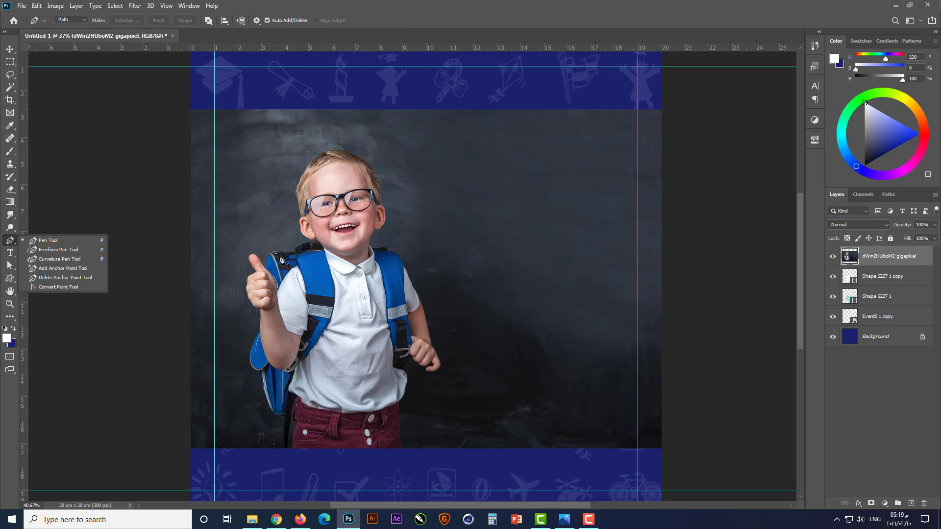
scroll(282, 252, "up", 2)
left_click(52, 241)
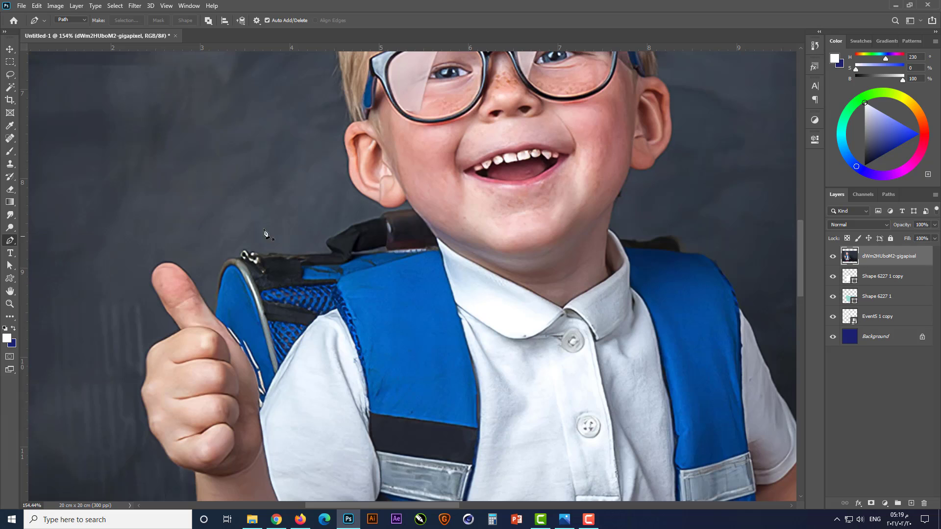
scroll(368, 227, "up", 2)
scroll(368, 226, "up", 1)
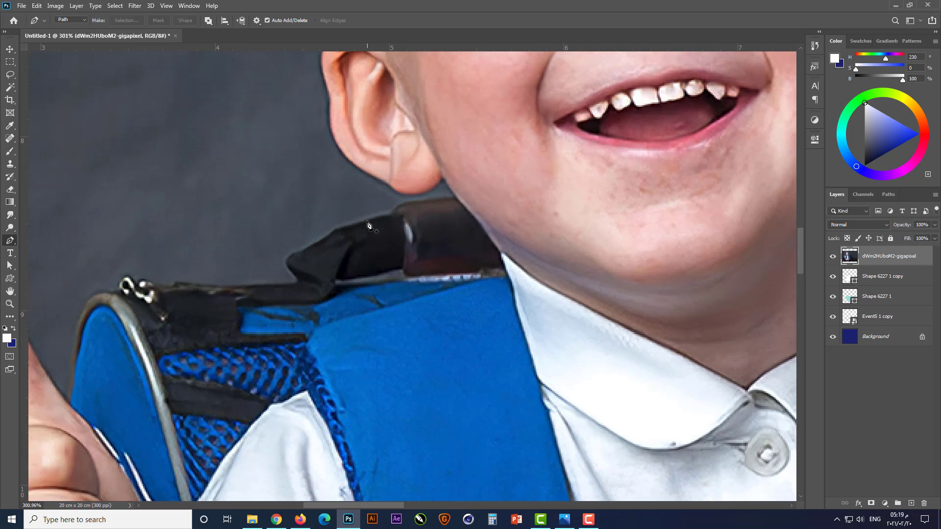
left_click(442, 180)
left_click_drag(393, 214, 362, 216)
left_click_drag(286, 260, 283, 270)
left_click(127, 283)
left_click_drag(81, 309, 73, 329)
Continue the path around the raised thumb and down the outer edge of the fist
scroll(291, 228, "up", 1)
scroll(250, 156, "up", 3)
left_click_drag(236, 162, 186, 165)
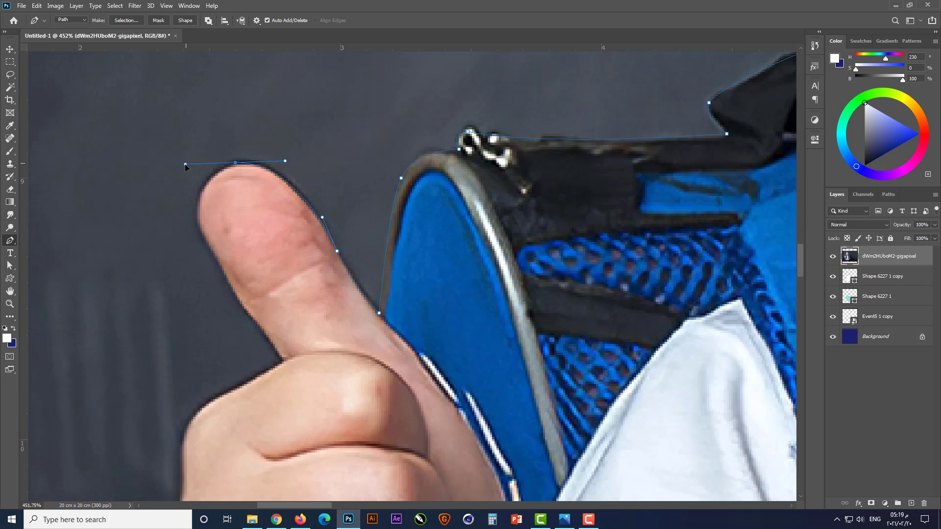
left_click_drag(213, 253, 231, 277)
left_click_drag(244, 308, 250, 317)
left_click_drag(284, 360, 272, 366)
scroll(230, 416, "up", 3)
left_click_drag(321, 273, 313, 284)
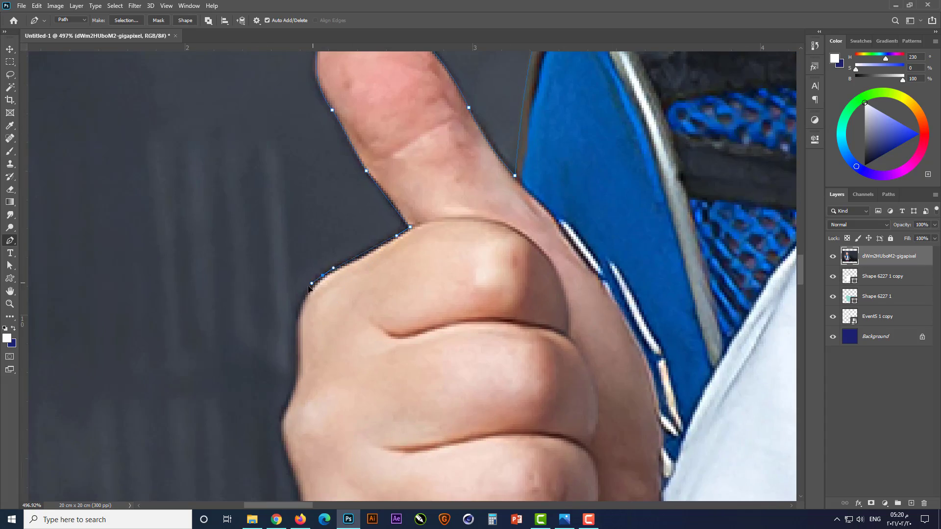
left_click_drag(296, 352, 295, 373)
scroll(324, 201, "down", 3)
scroll(292, 405, "up", 3)
left_click_drag(293, 331, 295, 368)
Extend the path along the raised forearm and the outer edge of the backpack below it
scroll(294, 201, "down", 3)
left_click_drag(314, 288, 329, 329)
scroll(244, 191, "down", 3)
left_click_drag(396, 363, 400, 392)
scroll(294, 201, "down", 3)
left_click_drag(343, 292, 340, 330)
scroll(275, 274, "down", 3)
left_click_drag(253, 400, 287, 304)
left_click_drag(288, 303, 351, 377)
scroll(300, 267, "up", 2)
left_click_drag(363, 462, 313, 339)
scroll(294, 314, "down", 3)
left_click_drag(313, 386, 321, 398)
left_click_drag(353, 418, 412, 433)
Trace the underside of the backpack and its hanging strap down to the photo's lower edge
scroll(364, 421, "up", 4)
left_click_drag(349, 288, 358, 356)
left_click(380, 346)
left_click_drag(390, 229, 390, 219)
scroll(391, 215, "up", 2)
left_click_drag(382, 180, 391, 208)
left_click(409, 221)
left_click_drag(413, 246, 416, 255)
left_click_drag(399, 296, 398, 311)
left_click_drag(396, 430, 400, 439)
scroll(522, 348, "up", 4)
Trace across the bottom of the trousers and up their far side to the shirt hem
left_click(522, 349)
left_click_drag(516, 231, 518, 177)
scroll(492, 216, "up", 3)
left_click_drag(466, 294, 468, 273)
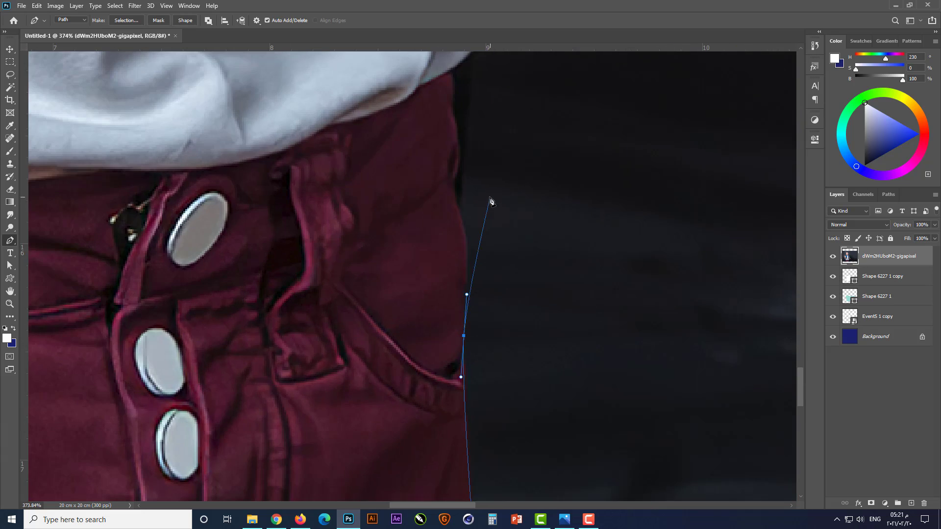
left_click_drag(450, 180, 447, 165)
scroll(446, 167, "down", 3)
left_click_drag(387, 281, 392, 272)
scroll(399, 270, "up", 4)
scroll(399, 270, "up", 3)
left_click_drag(459, 324, 459, 318)
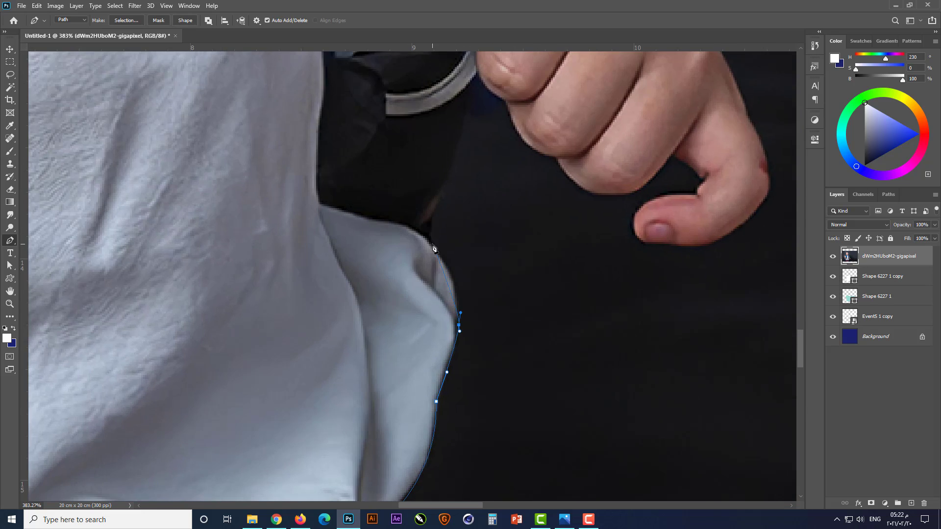
Continue the path from the shirt hem around the boy's lowered hand
scroll(442, 214, "down", 2)
mouse_move(434, 247)
left_mouse_down()
mouse_move(441, 216)
mouse_move(437, 237)
left_mouse_up()
left_click_drag(461, 231, 468, 247)
left_click_drag(506, 273, 568, 338)
left_click(602, 270)
left_click(626, 291)
left_click(618, 302)
left_click_drag(601, 345, 630, 346)
scroll(630, 345, "down", 2)
left_click(483, 358)
left_click(528, 292)
left_click_drag(527, 316, 492, 272)
Extend the path up the lowered arm and along the outside of the shirt sleeve
scroll(527, 341, "down", 3)
scroll(520, 284, "up", 3)
scroll(508, 402, "down", 3)
left_click(491, 285)
scroll(490, 275, "down", 3)
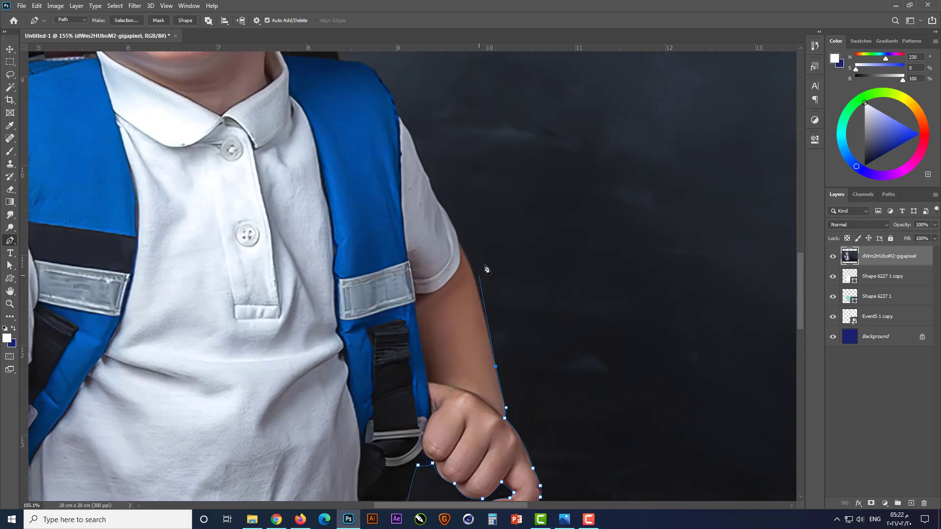
scroll(485, 268, "up", 3)
left_click(462, 273)
left_click_drag(437, 219, 368, 235)
scroll(438, 207, "down", 2)
scroll(434, 202, "up", 2)
left_click(402, 157)
Trace the shoulder strap and the top of the backpack up to the shirt collar
scroll(401, 155, "down", 3)
left_click(357, 159)
scroll(356, 158, "down", 3)
left_click(358, 236)
scroll(357, 235, "down", 3)
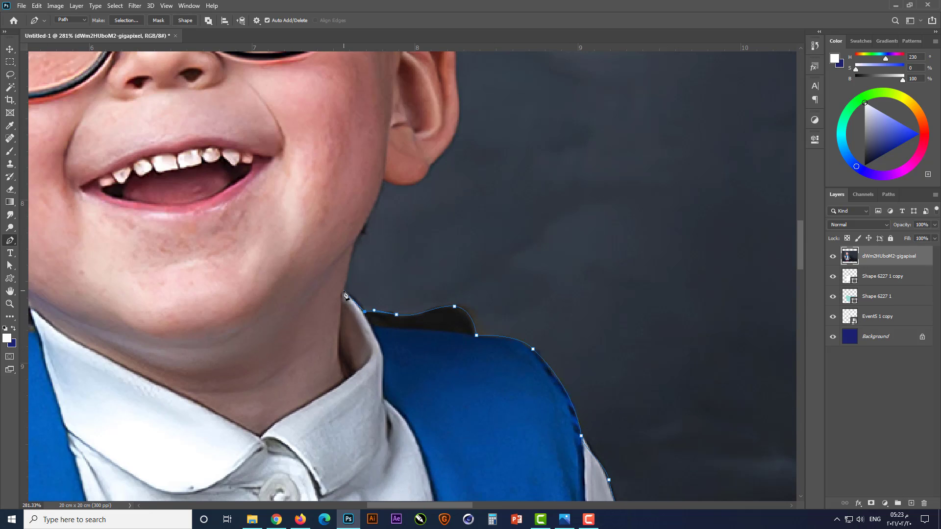
Continue the path up the boy's neck and around the adjacent ear
left_click_drag(348, 292, 345, 274)
left_click_drag(361, 233, 367, 223)
left_click_drag(357, 272, 365, 278)
scroll(387, 270, "up", 3)
left_click_drag(394, 311, 410, 296)
left_click(403, 295)
scroll(443, 231, "up", 3)
mouse_move(442, 242)
left_mouse_down()
mouse_move(445, 220)
mouse_move(376, 213)
mouse_move(430, 244)
left_mouse_up()
left_click(445, 245)
Trace the hair outline up from that ear and across the top of the head
scroll(441, 243, "down", 3)
scroll(411, 245, "down", 3)
left_click(434, 222)
left_click(424, 185)
scroll(406, 155, "up", 3)
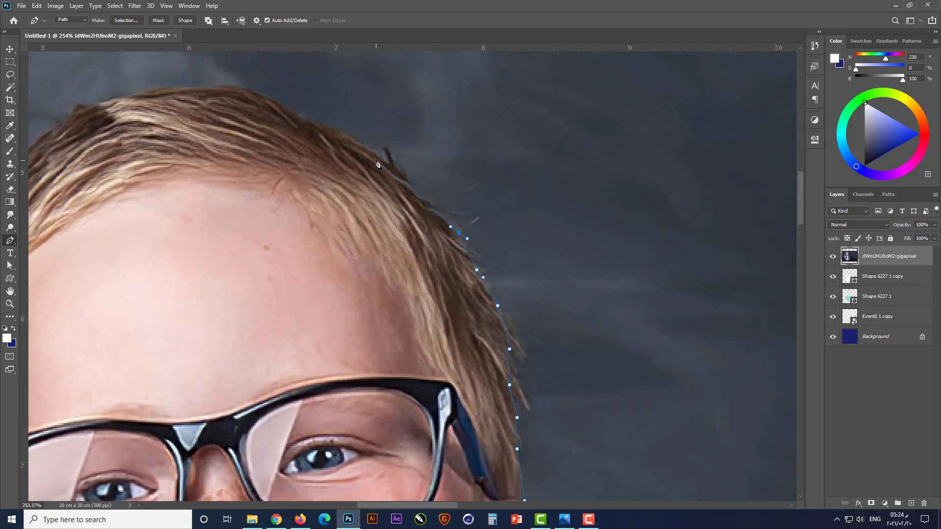
left_click(411, 183)
left_click_drag(485, 206, 472, 200)
left_click(372, 178)
scroll(254, 269, "down", 3)
left_click_drag(338, 252, 337, 257)
Trace the hair down the other side of the head and around the remaining ear, closing the path
scroll(259, 461, "up", 3)
left_click(362, 323)
left_click(369, 364)
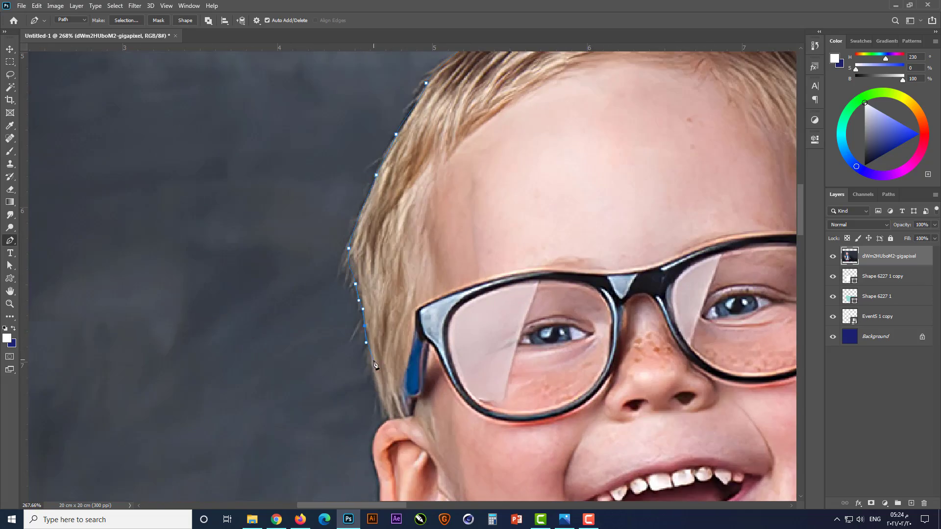
left_click(370, 302)
left_click(351, 346)
left_click_drag(358, 406, 358, 423)
scroll(372, 412, "up", 1)
left_click_drag(334, 393, 353, 399)
scroll(379, 424, "down", 6)
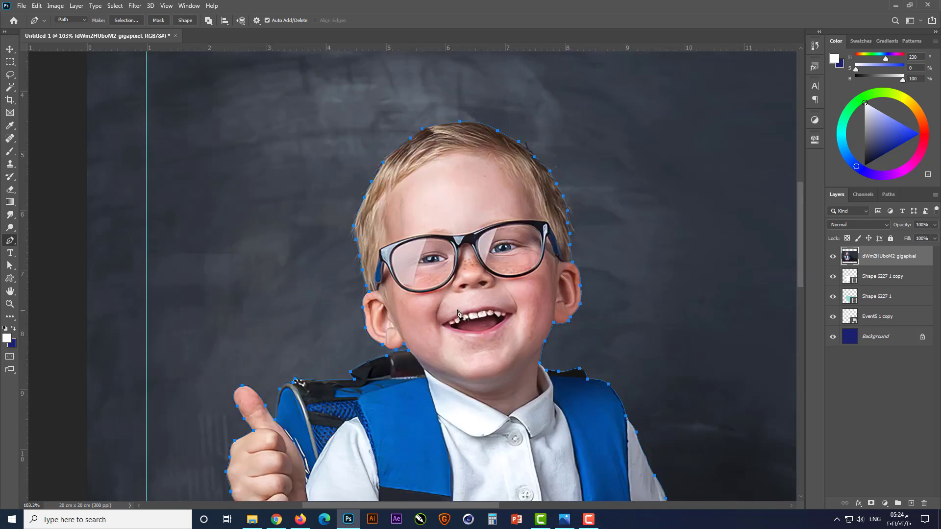
Turn the path into an inverted selection, delete the photo background around the boy, and deselect
key("ctrl+Return")
key("m")
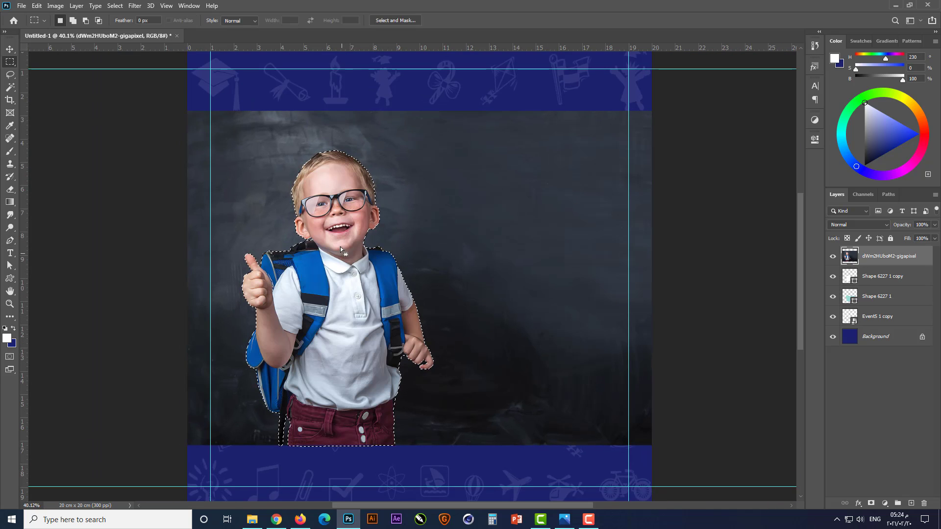
right_click(338, 235)
left_click(367, 248)
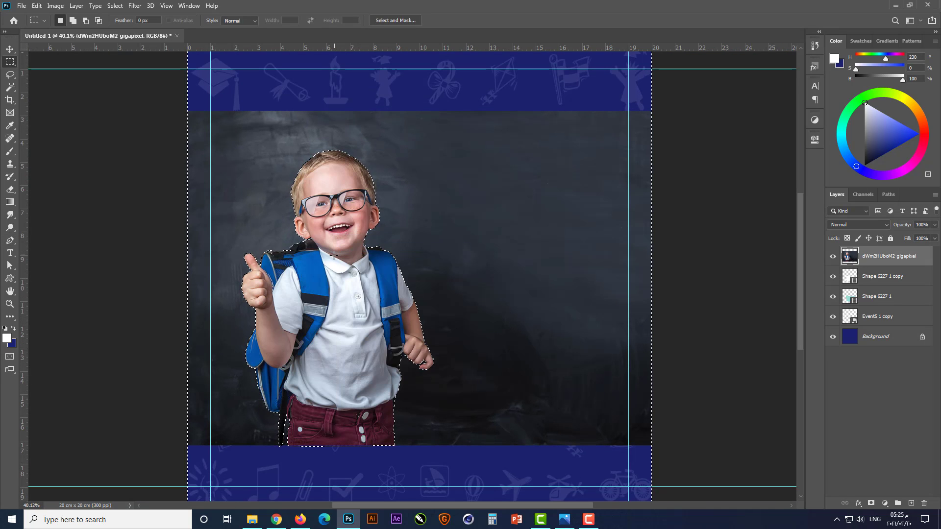
key("Delete")
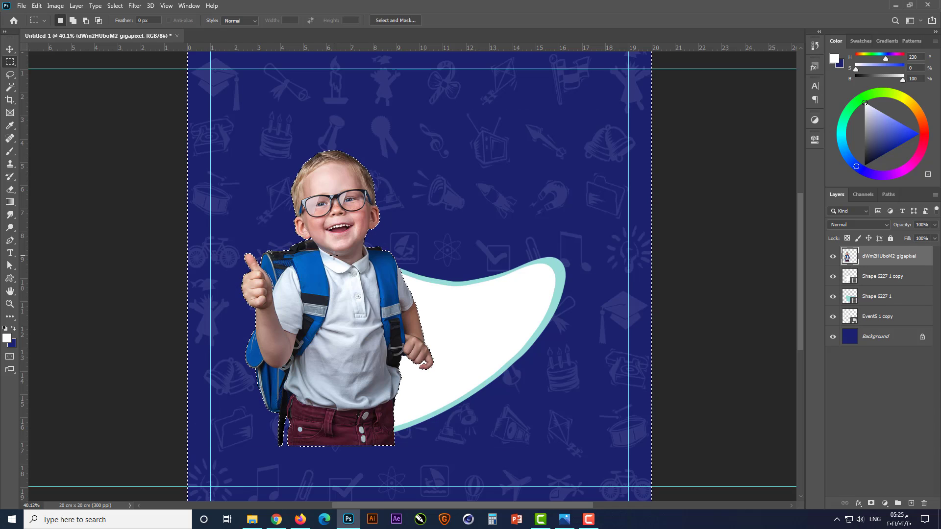
key("ctrl+d")
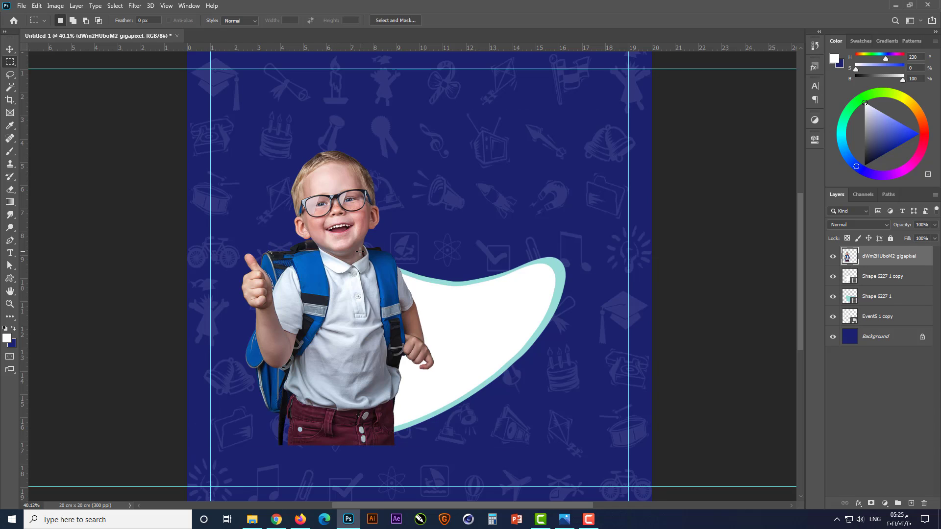
Move the cut-out boy over the centre of the blob shapes
key("v")
scroll(411, 230, "down", 1)
left_click_drag(348, 294, 429, 279)
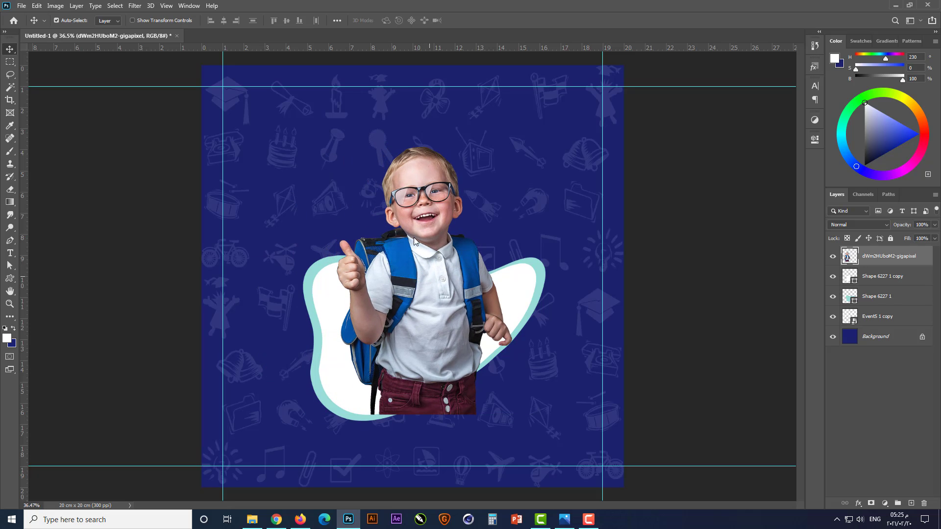
scroll(413, 237, "up", 2)
scroll(433, 283, "down", 1)
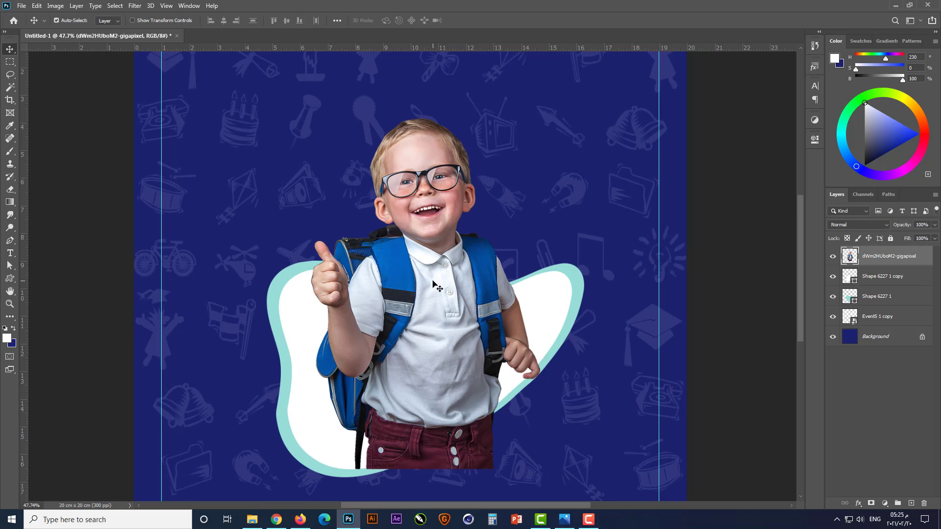
Add a Curves adjustment masked to the boy's outline, darkening the shadows and brightening the highlights with a slight S-curve
key("ctrl")
key("ctrl")
left_click(850, 256, "ctrl")
left_click(884, 503)
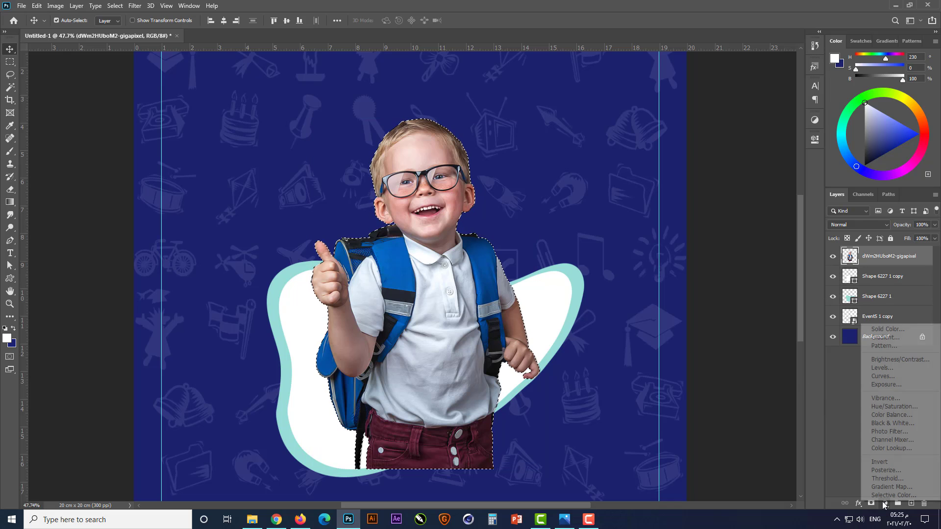
left_click(883, 376)
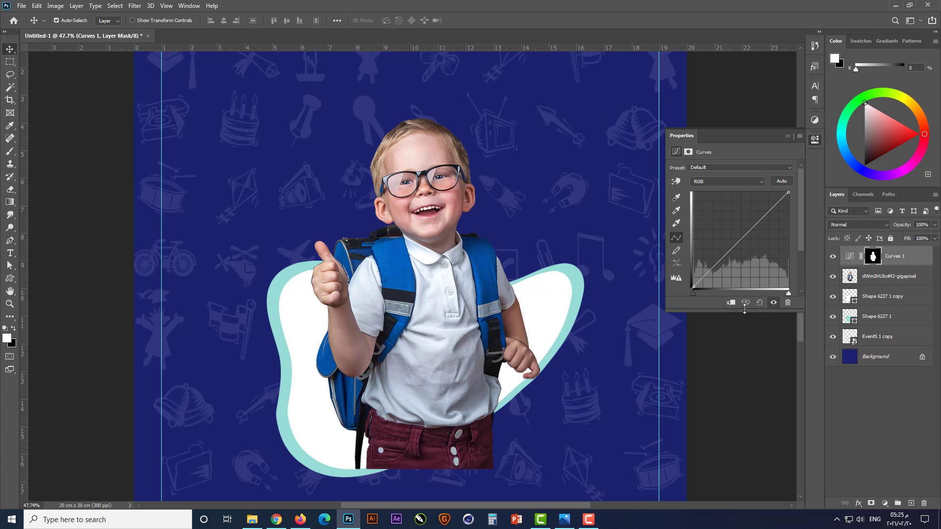
left_click_drag(713, 268, 717, 270)
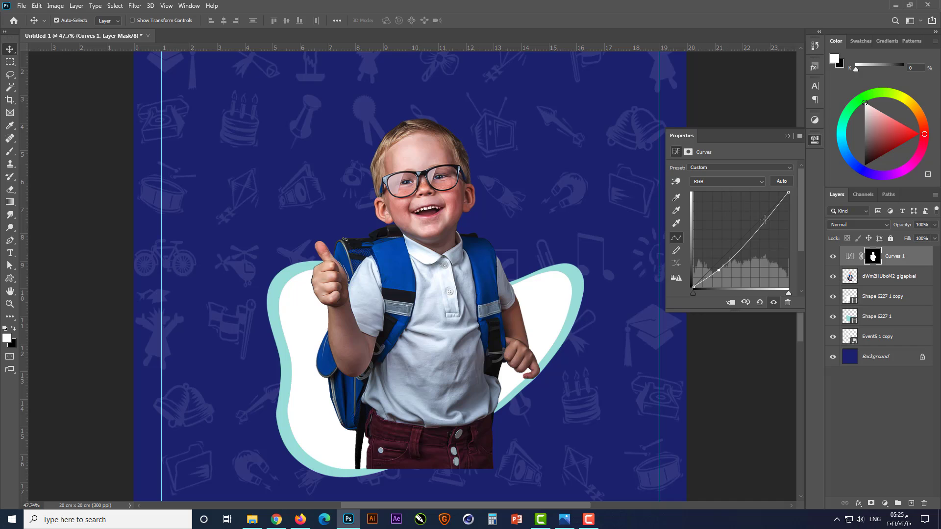
left_click_drag(764, 219, 760, 214)
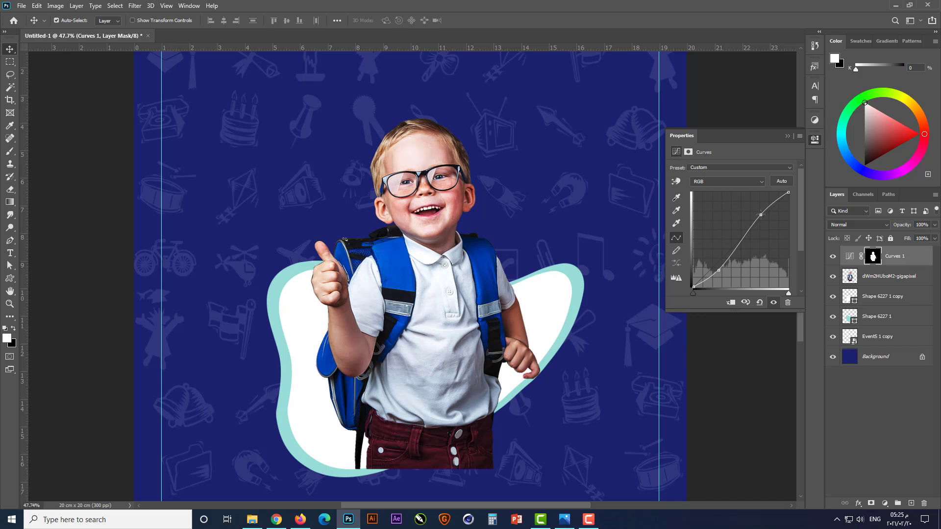
left_click(786, 137)
Add a Levels adjustment masked to the boy's outline, with input black at 14 and input white at 237
left_click(849, 278)
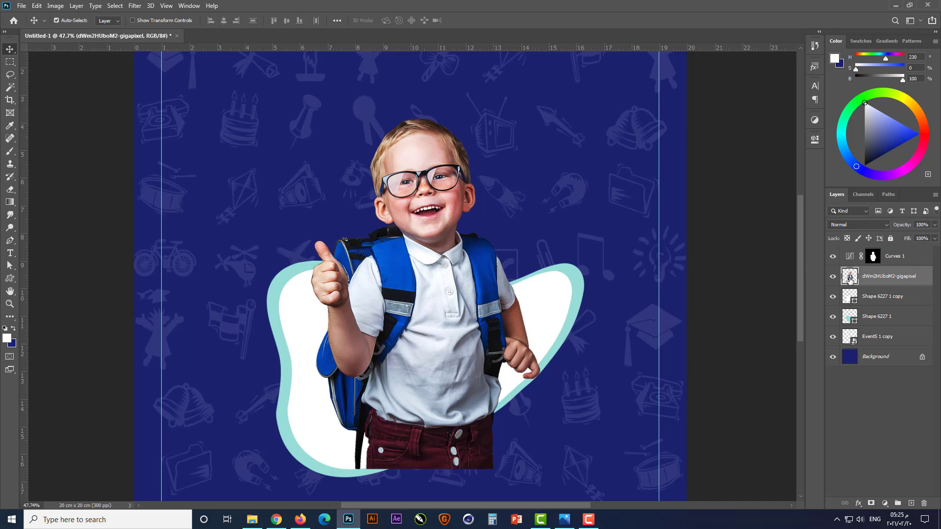
left_click(850, 277, "ctrl")
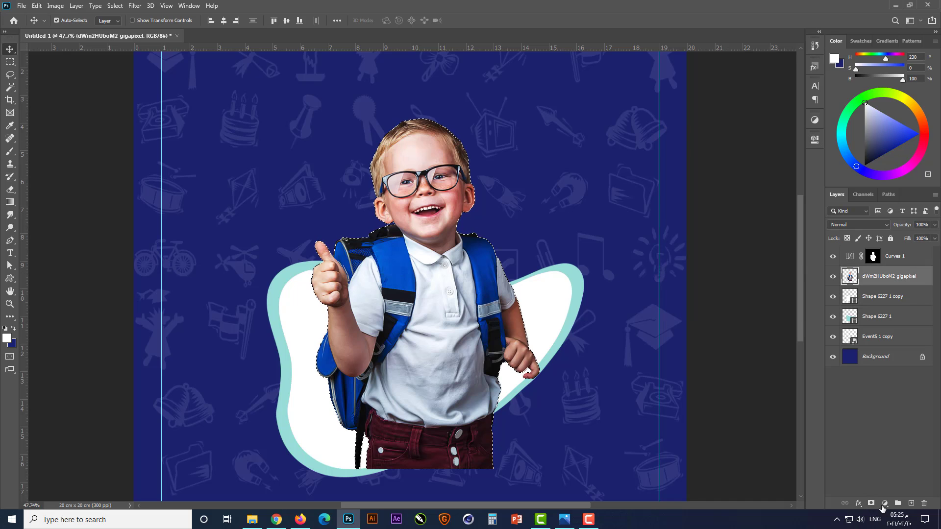
left_click(884, 503)
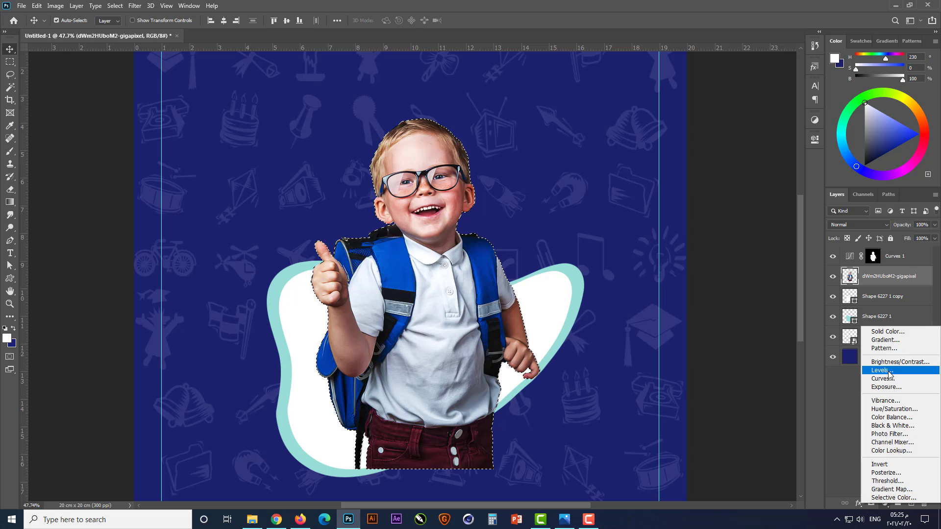
left_click(888, 371)
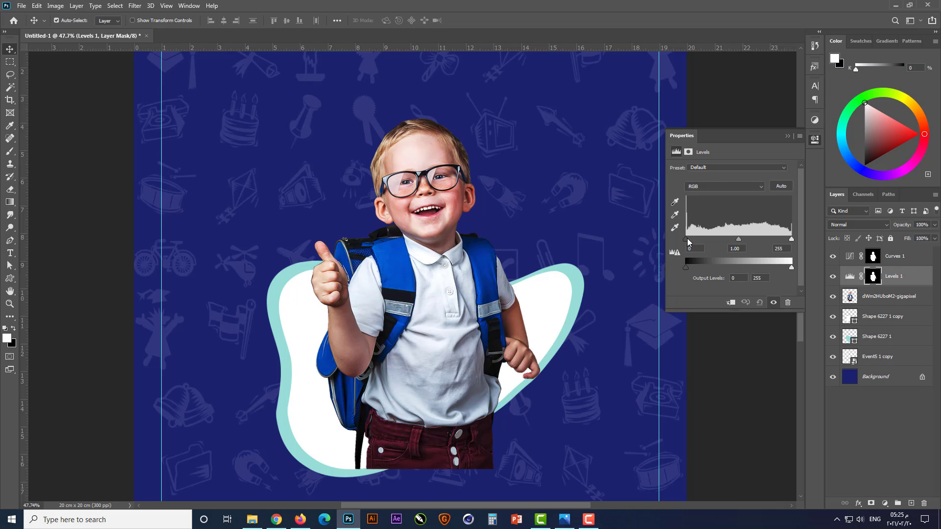
left_click_drag(687, 238, 691, 239)
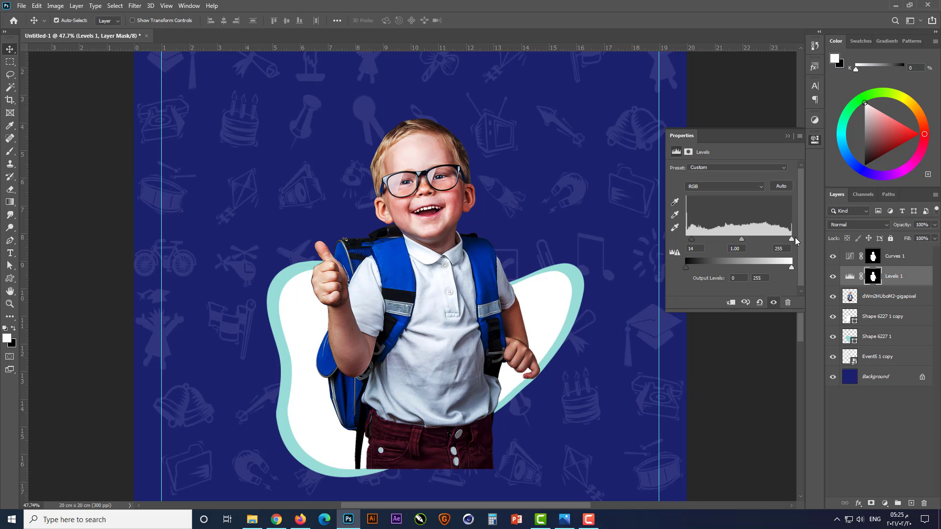
left_click_drag(791, 238, 783, 238)
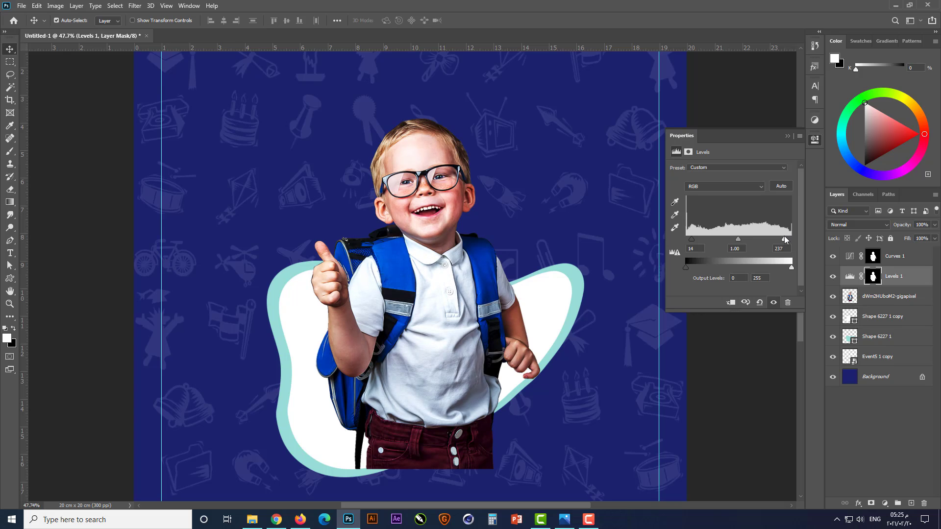
left_click(785, 137)
Add a Hue/Saturation adjustment masked to the boy's outline, with saturation at +11 and hue at -6
left_click(884, 296)
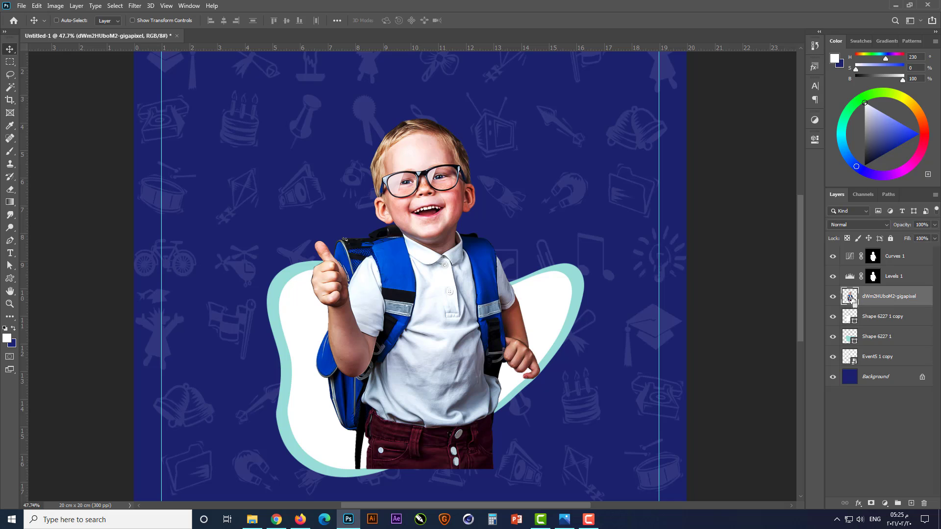
left_click(849, 296, "ctrl")
left_click(885, 503)
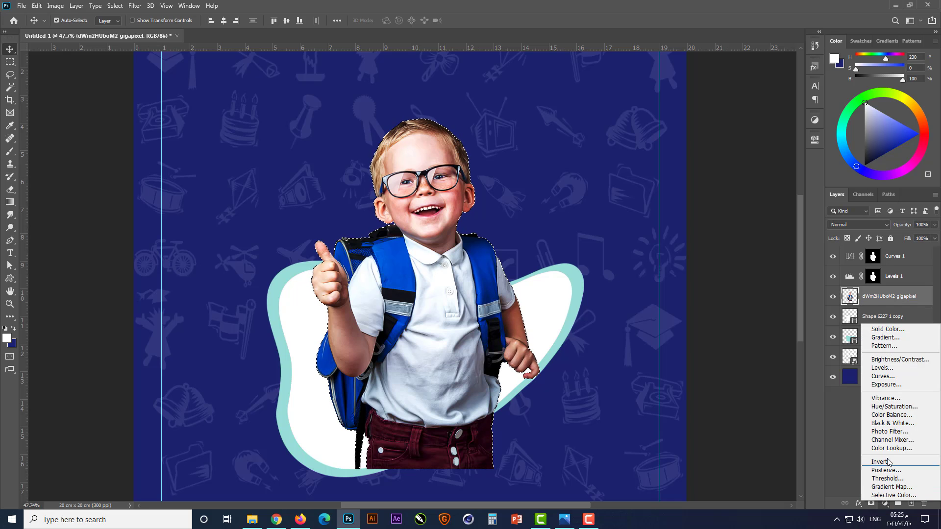
left_click(876, 407)
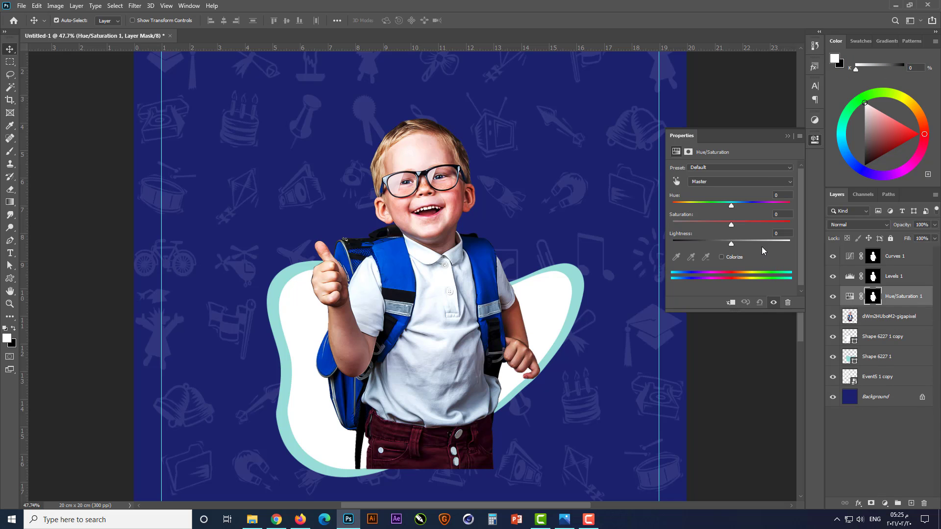
left_click_drag(731, 225, 737, 225)
left_click(779, 195)
type("-6")
key("Return")
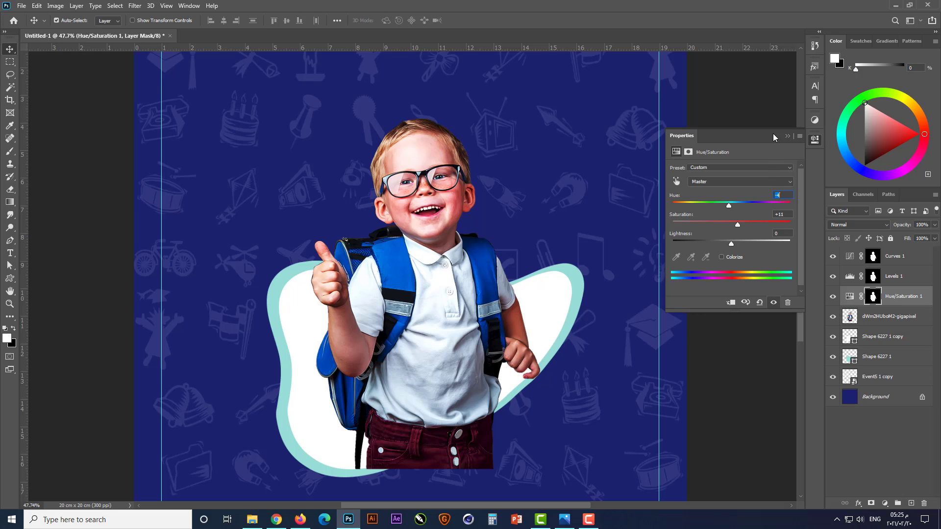
left_click(788, 136)
left_click(762, 303)
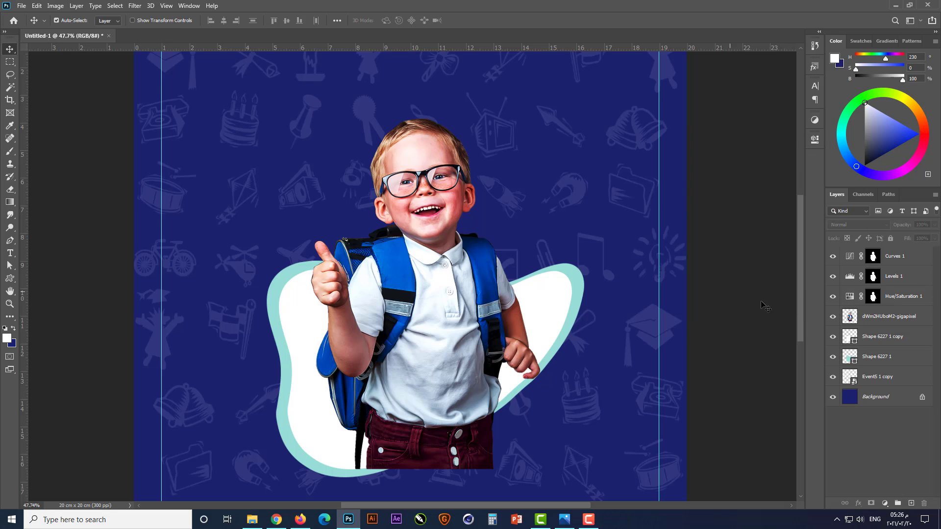
Group the boy photo with its Curves, Levels and Hue/Saturation adjustment layers, and expand the group
left_click(898, 257)
left_click(878, 317, "shift")
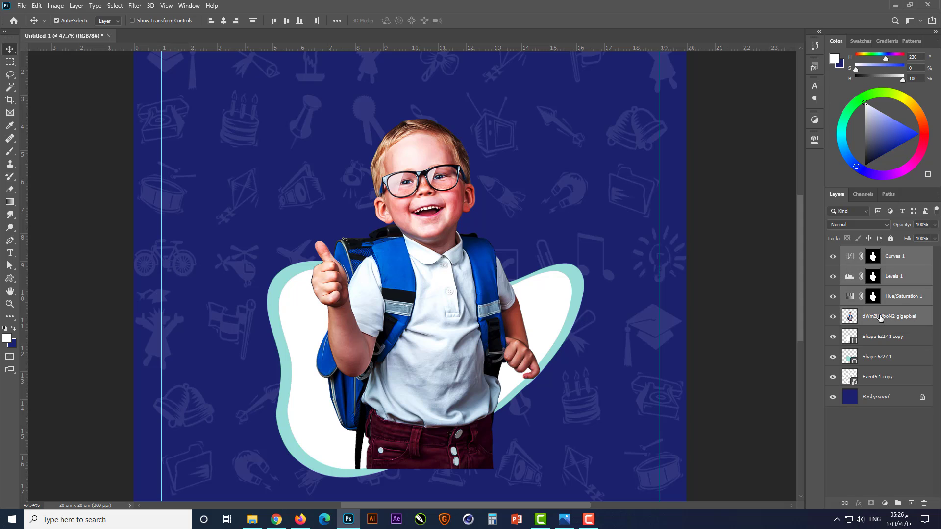
right_click(898, 299)
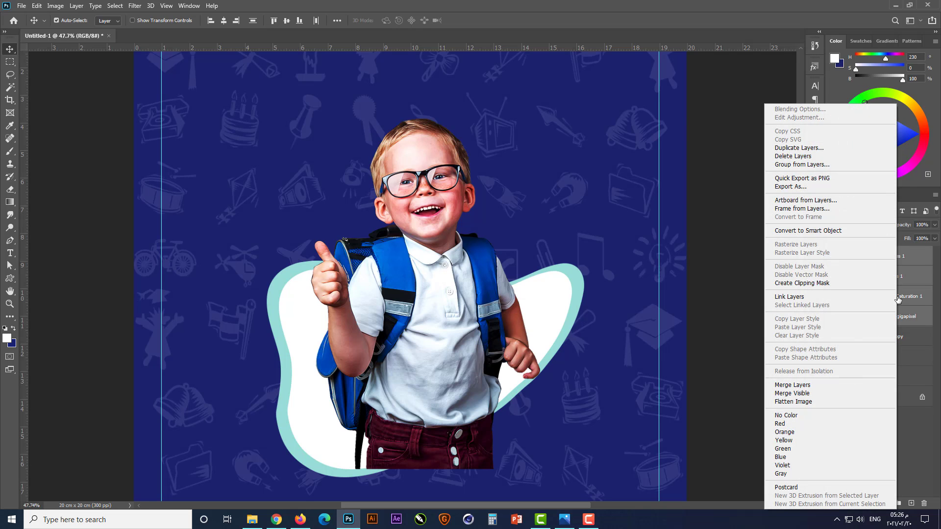
left_click(900, 299)
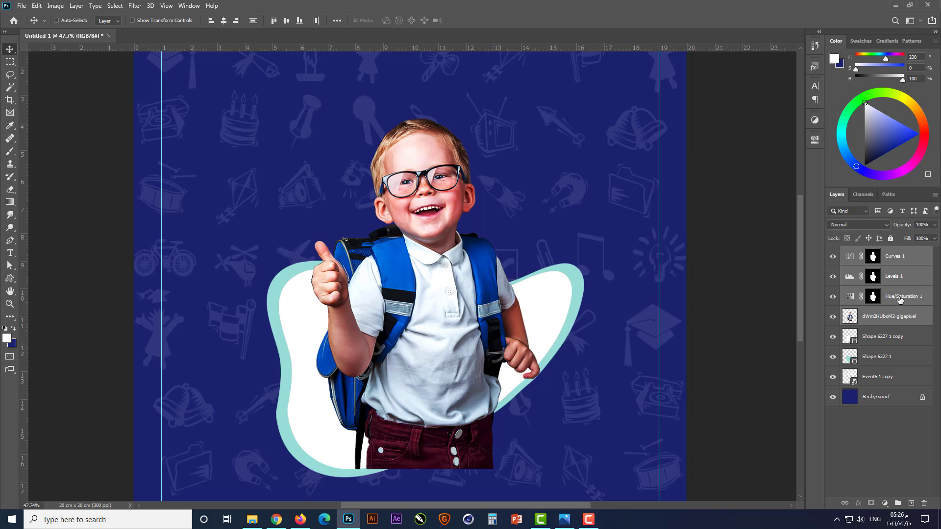
key("ctrl+g")
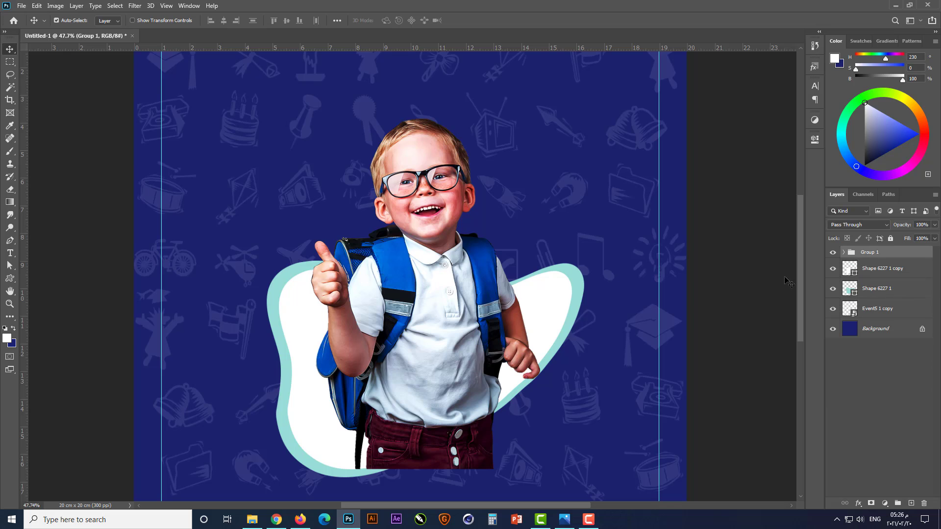
left_click(844, 252)
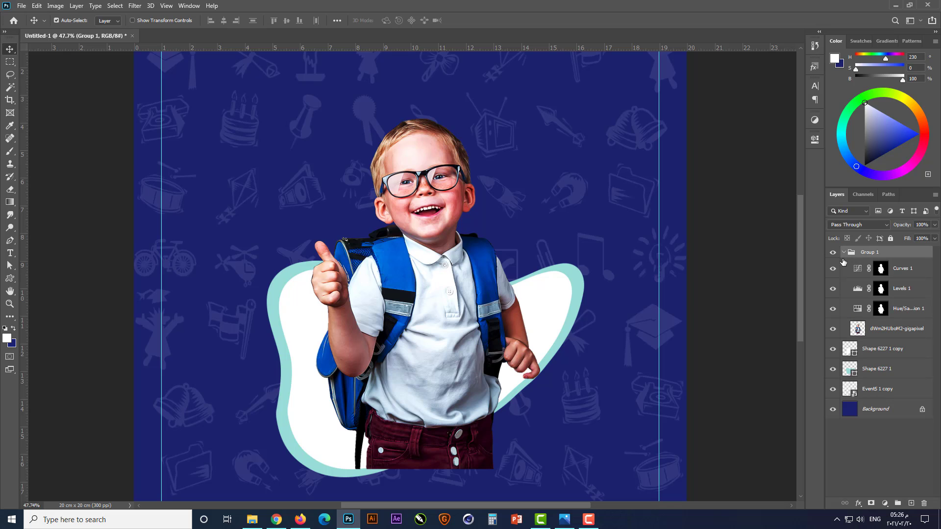
Move both blob shape layers into the group, beneath the boy layer
left_click(878, 334)
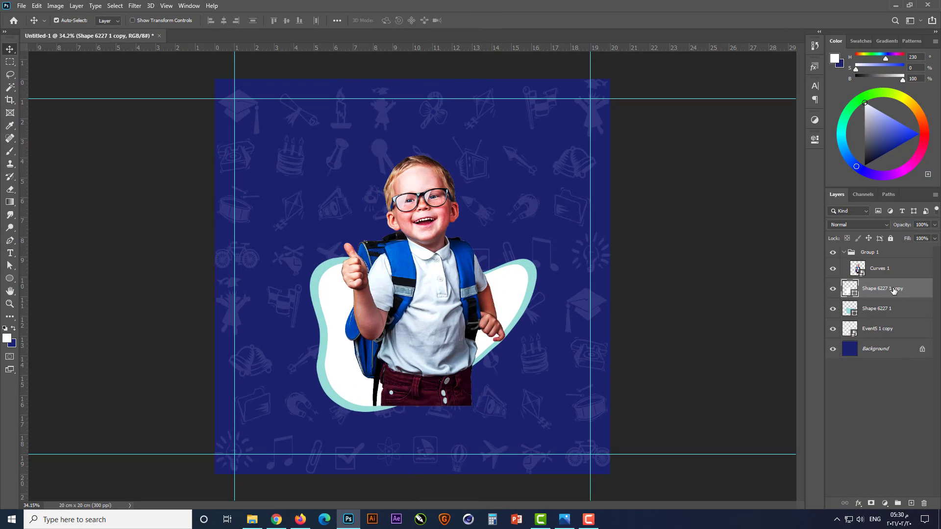
left_click(880, 310, "shift")
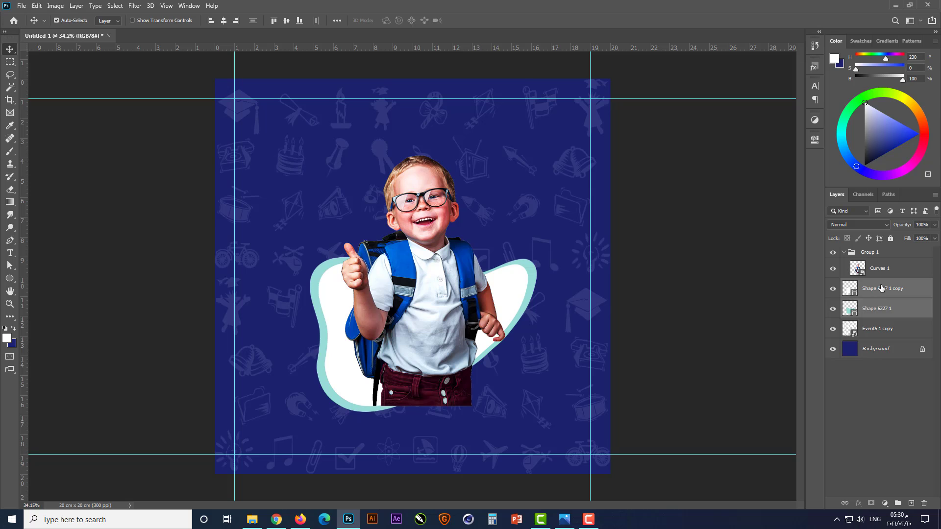
left_click_drag(881, 288, 881, 278)
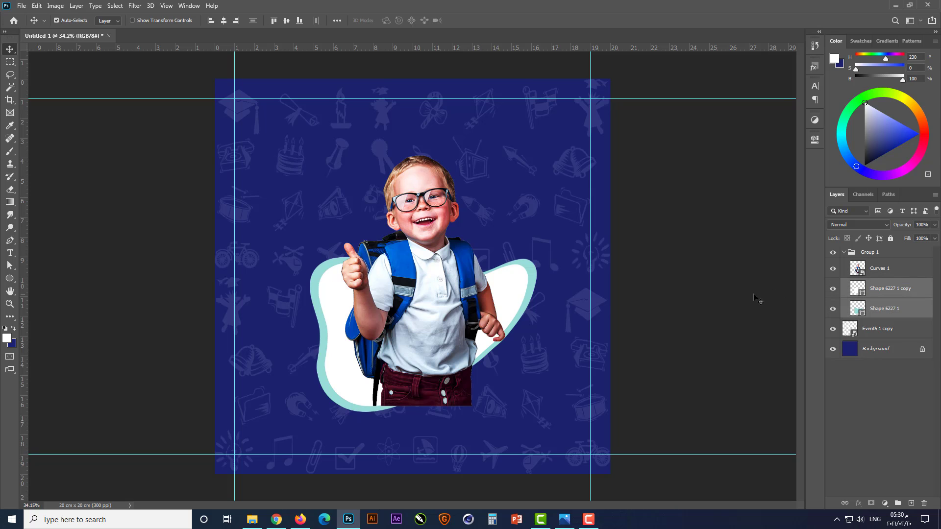
left_click(754, 295)
Duplicate the boy layer, clip the original to the white blob while the copy is hidden, and show the copy again
left_click(883, 274)
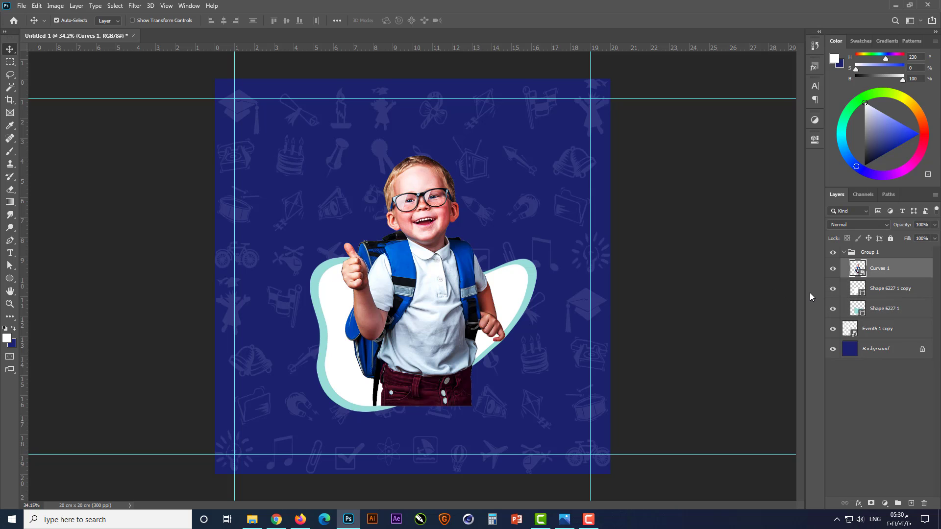
key("ctrl+j")
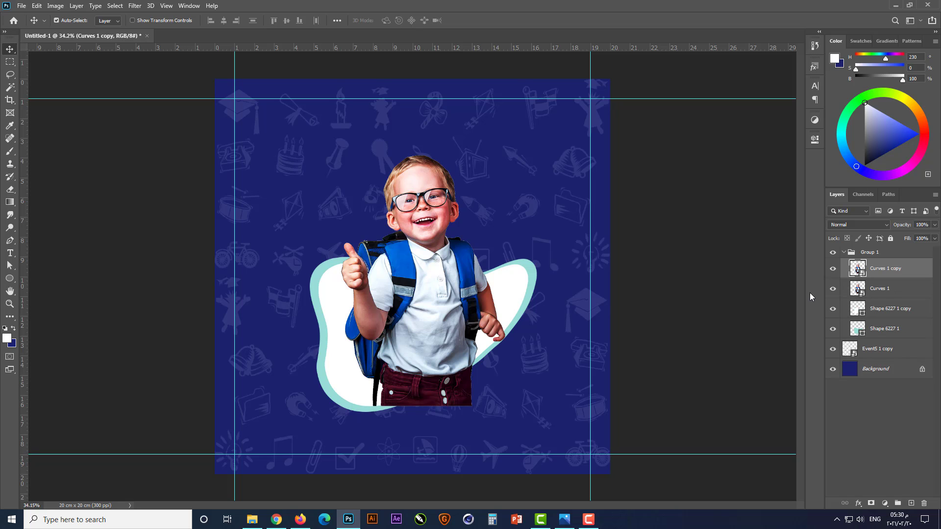
left_click(832, 268)
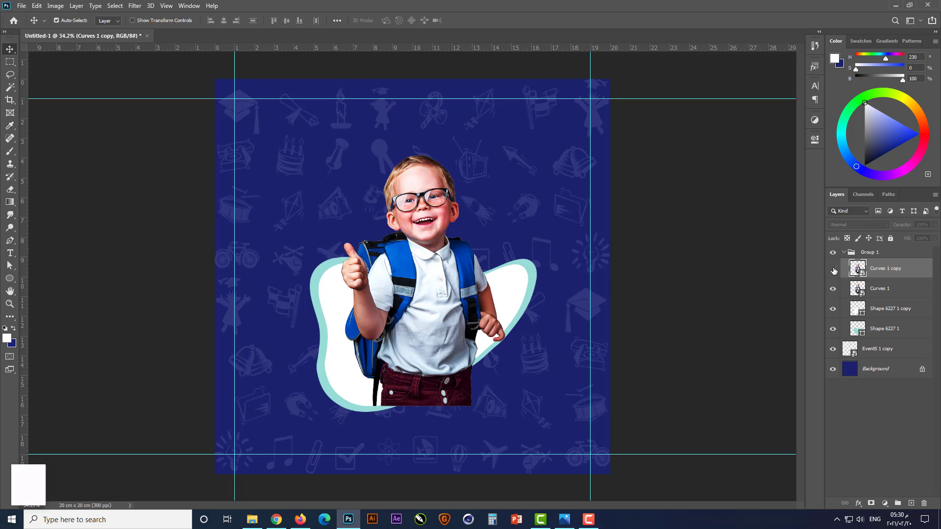
left_click(873, 290)
key("ctrl+alt+g")
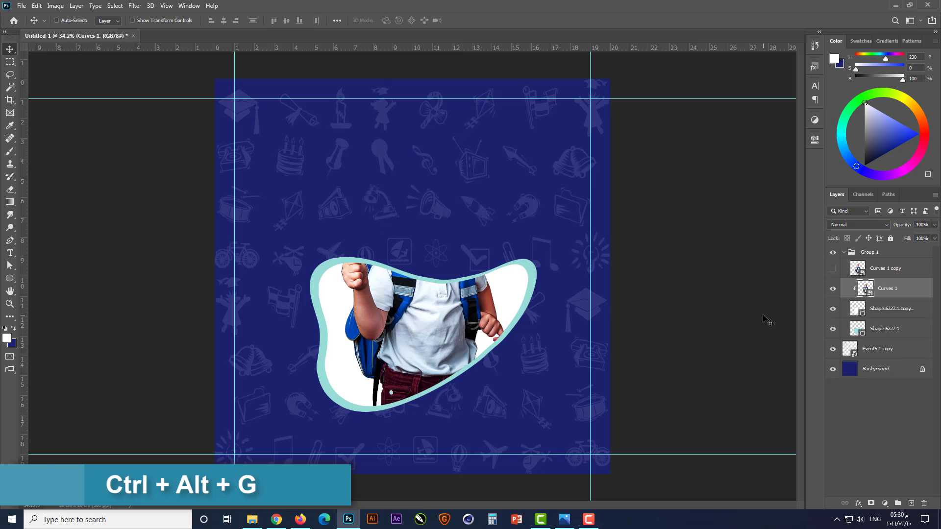
left_click(832, 268)
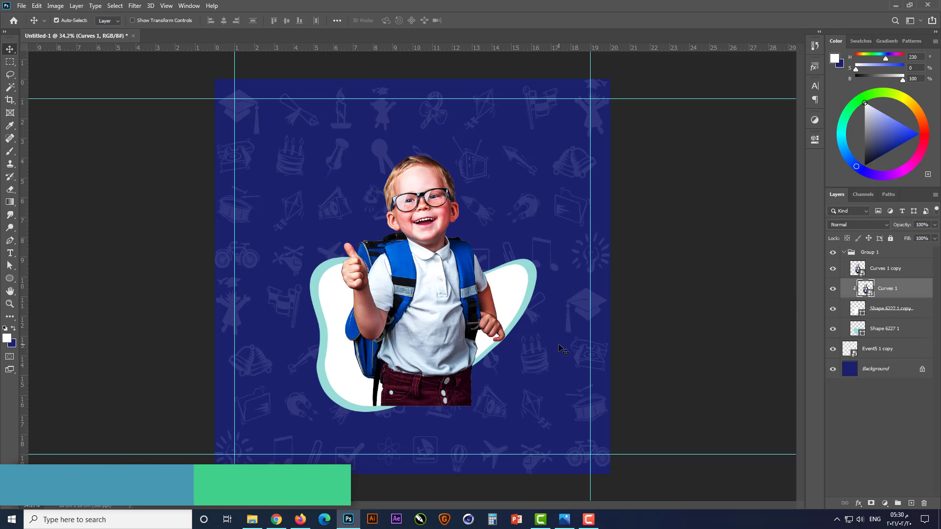
Rasterize the upper copy of the boy and erase its trousers where they overhang the blob's lower edge
scroll(437, 349, "up", 1)
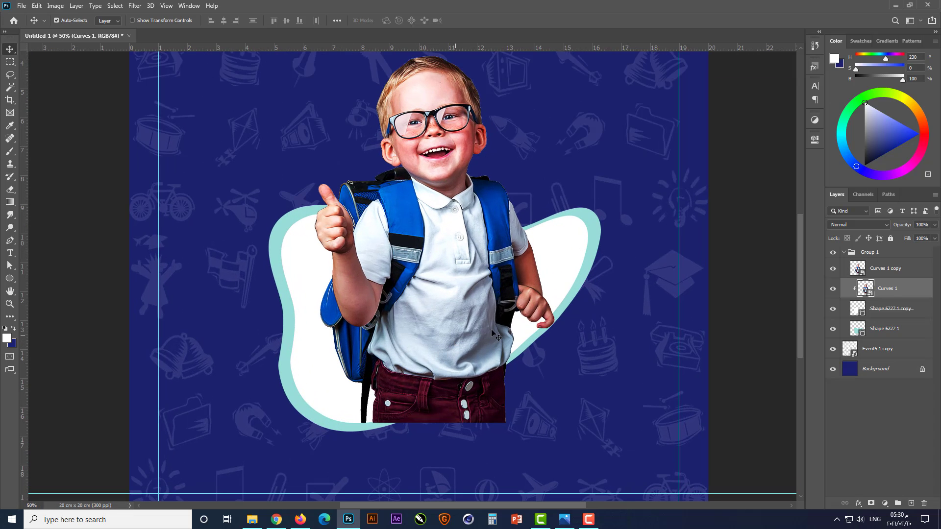
left_click(883, 275)
right_click(895, 271)
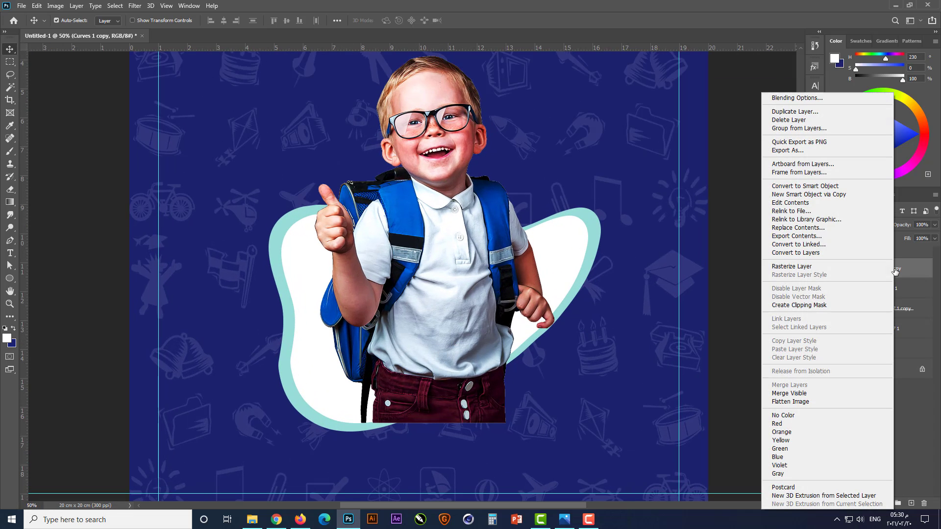
left_click(791, 270)
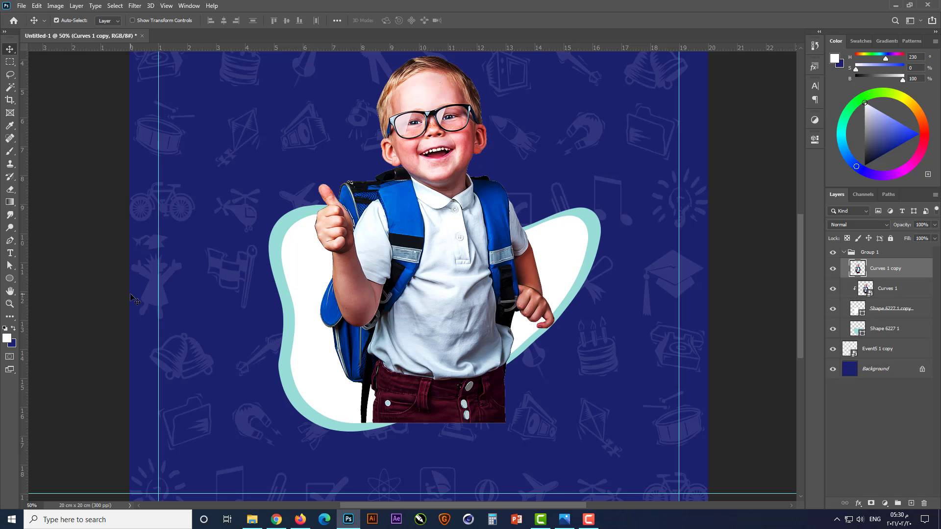
left_click(10, 189)
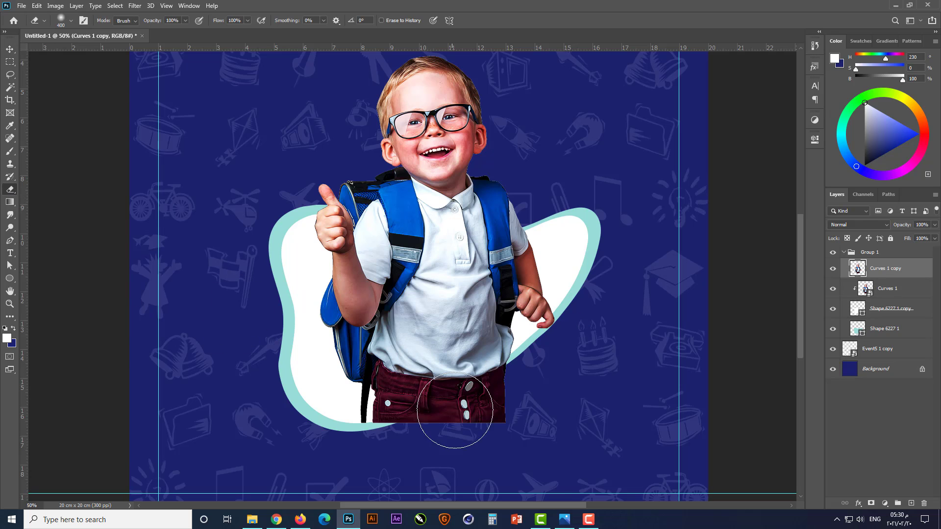
mouse_move(498, 394)
left_mouse_down()
mouse_move(523, 387)
mouse_move(353, 436)
mouse_move(480, 398)
left_mouse_up()
scroll(456, 445, "down", 1)
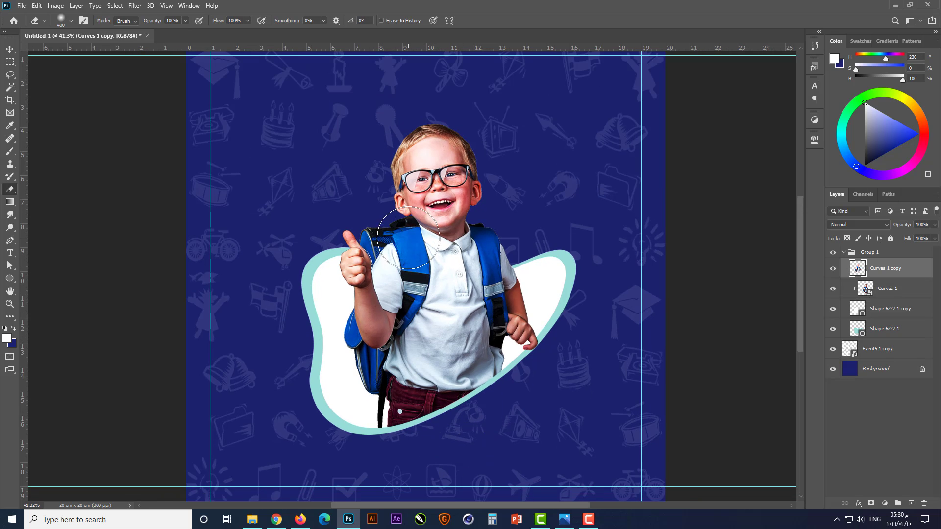
scroll(414, 195, "up", 1)
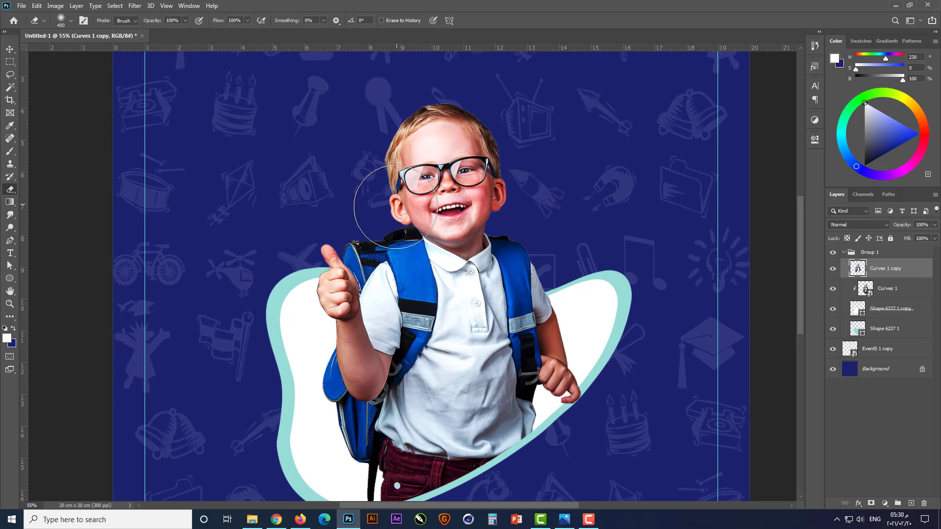
mouse_move(315, 199)
left_mouse_down()
mouse_move(332, 252)
mouse_move(367, 226)
mouse_move(364, 248)
left_mouse_up()
key("ctrl+z")
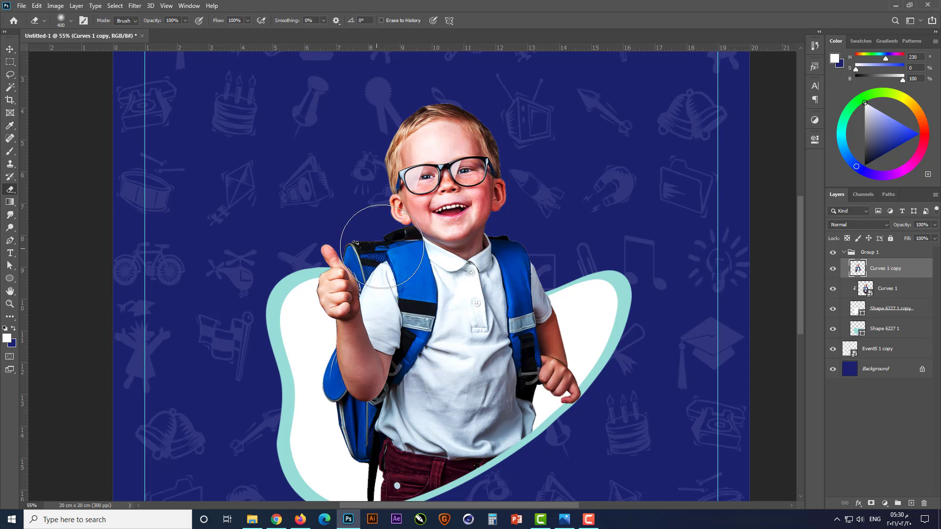
scroll(365, 230, "down", 1)
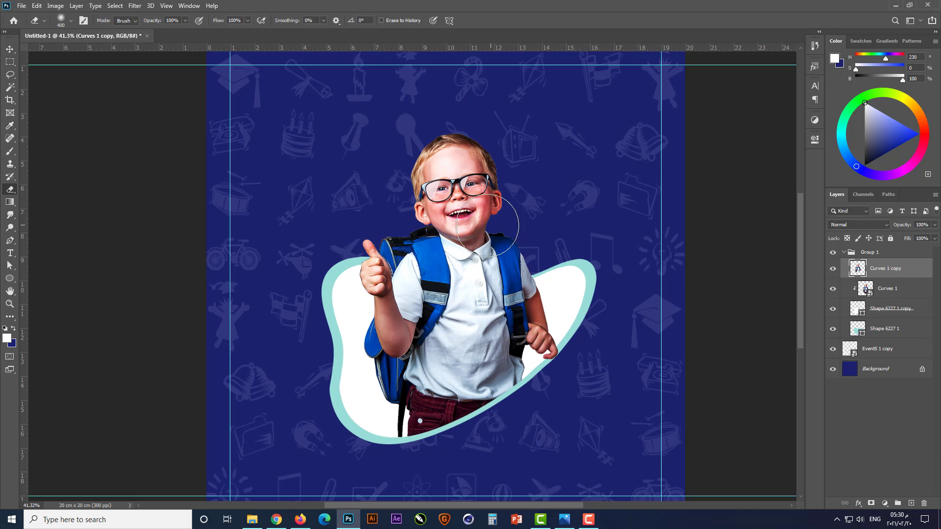
Switch to the Move tool and select the partly erased copy of the boy
left_click(9, 50)
left_click(129, 242)
scroll(351, 307, "down", 1)
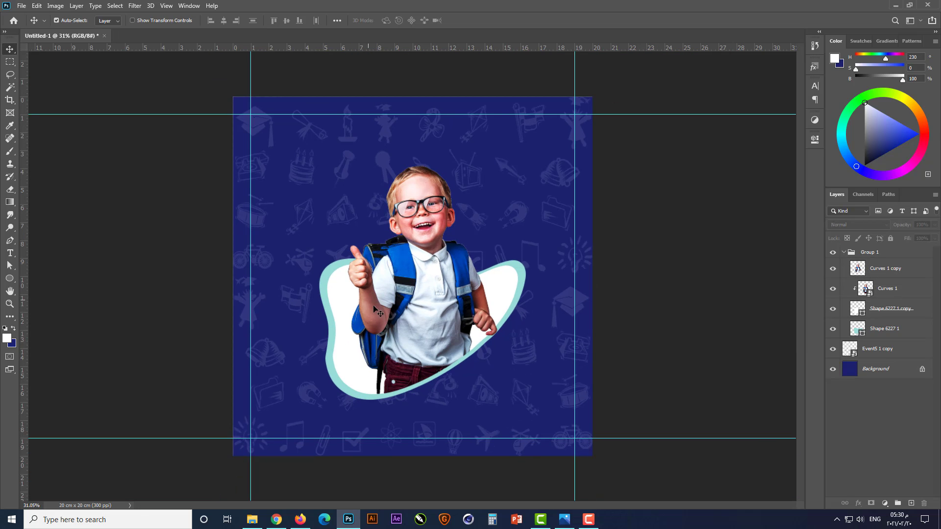
scroll(435, 306, "up", 1)
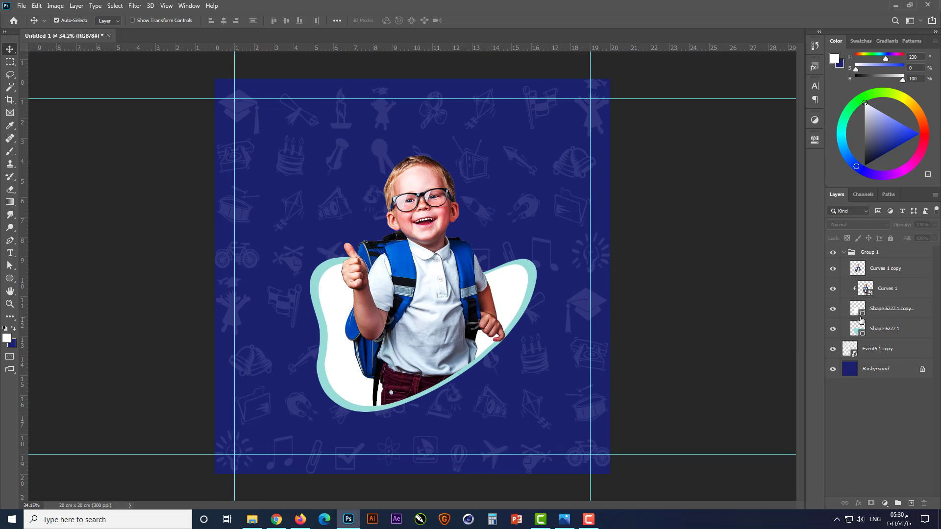
left_click(883, 273)
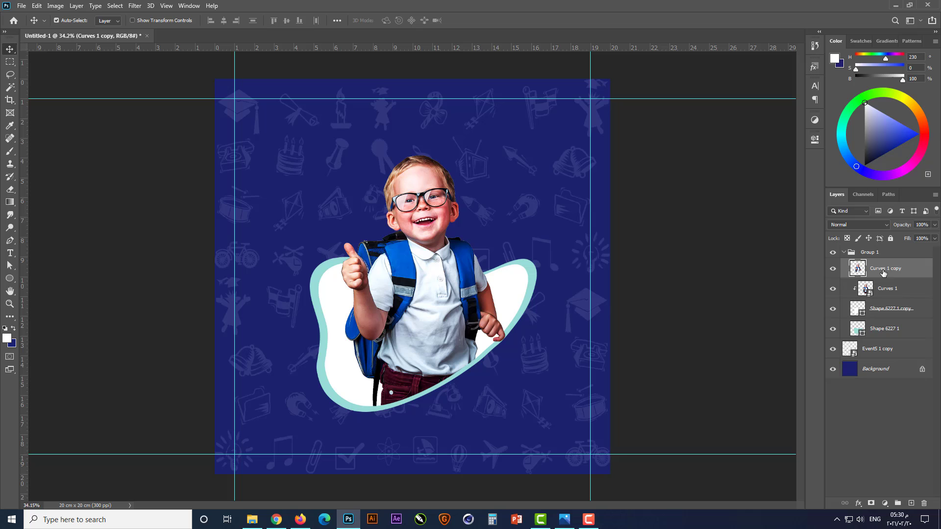
Collapse Group 1 holding the boy and blobs, and clear the layer selection
left_click(879, 329, "shift")
left_click(843, 253)
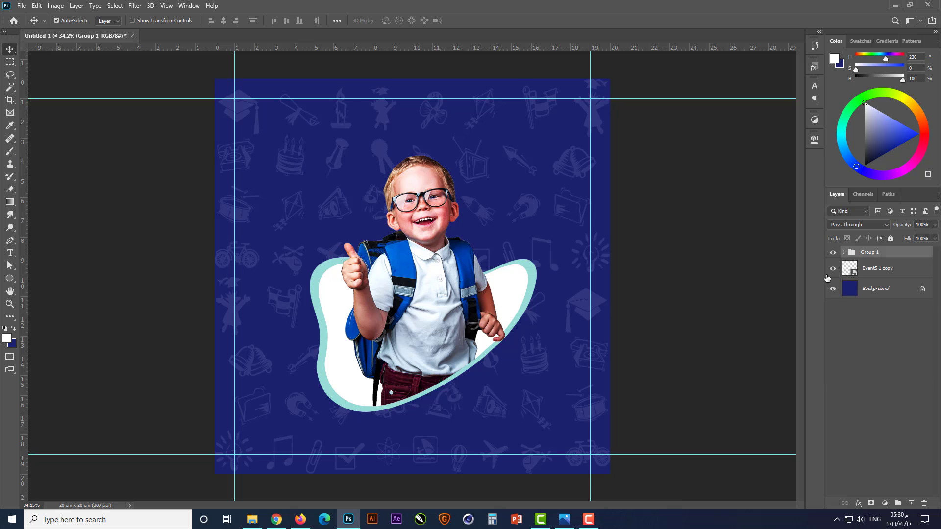
left_click(701, 308)
Set the Pen tool to Shape mode with no fill and a white 10 px stroke
scroll(429, 364, "up", 4)
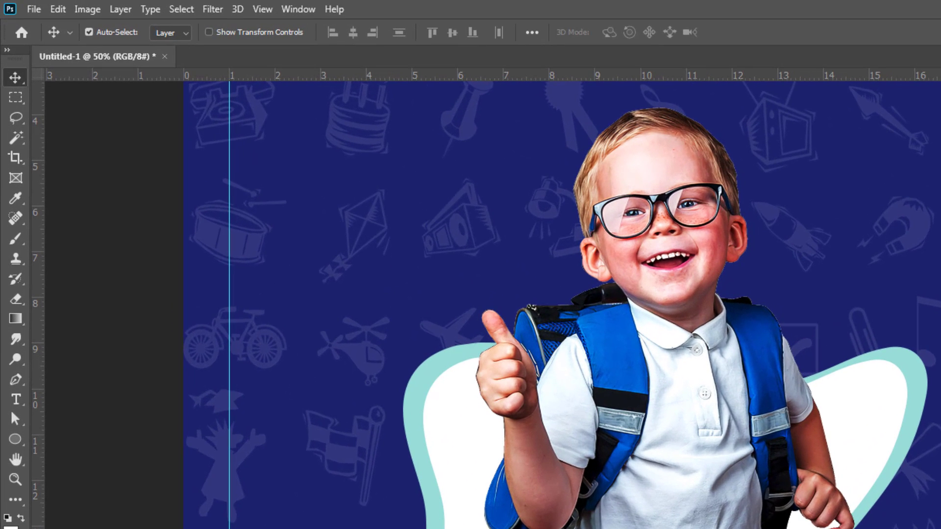
left_click(17, 380)
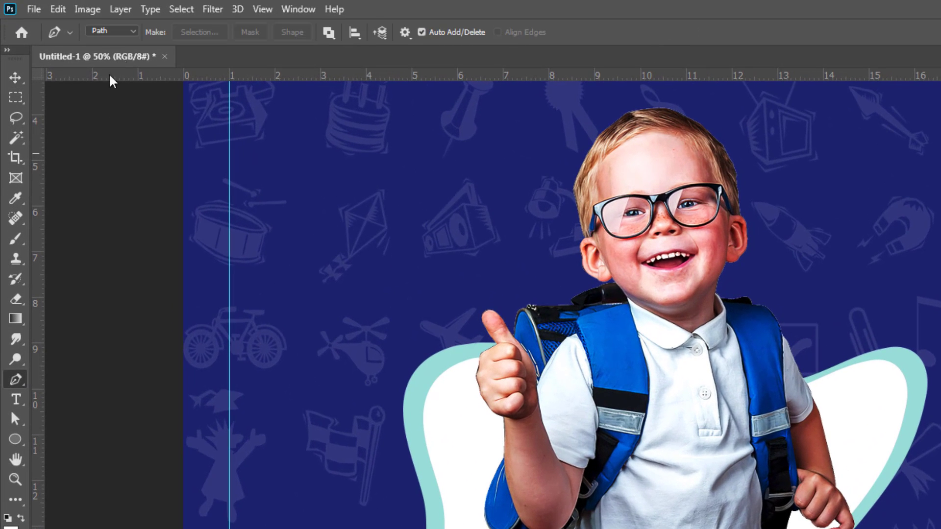
left_click(130, 31)
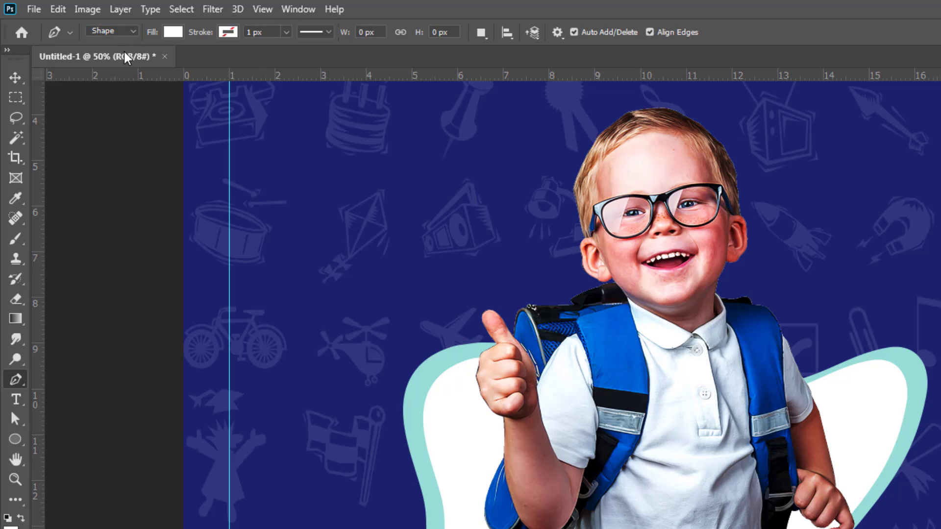
left_click(172, 32)
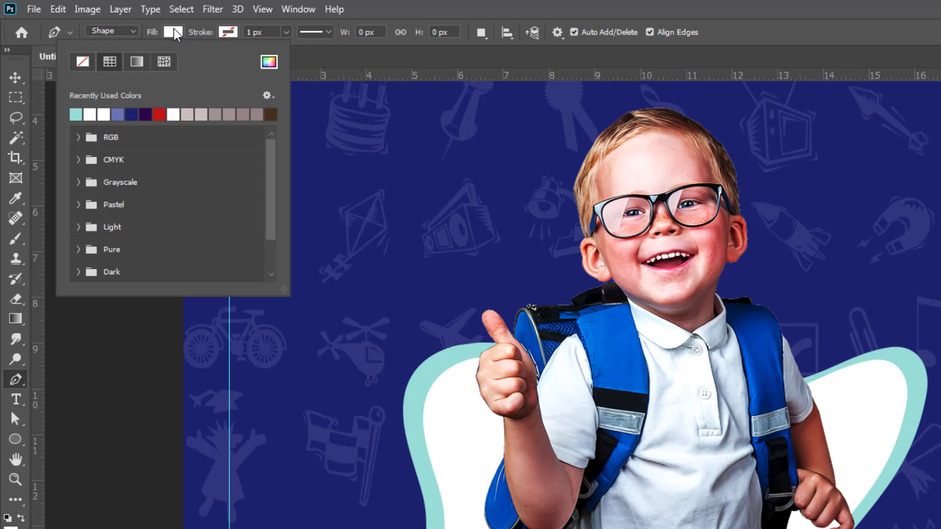
left_click(82, 61)
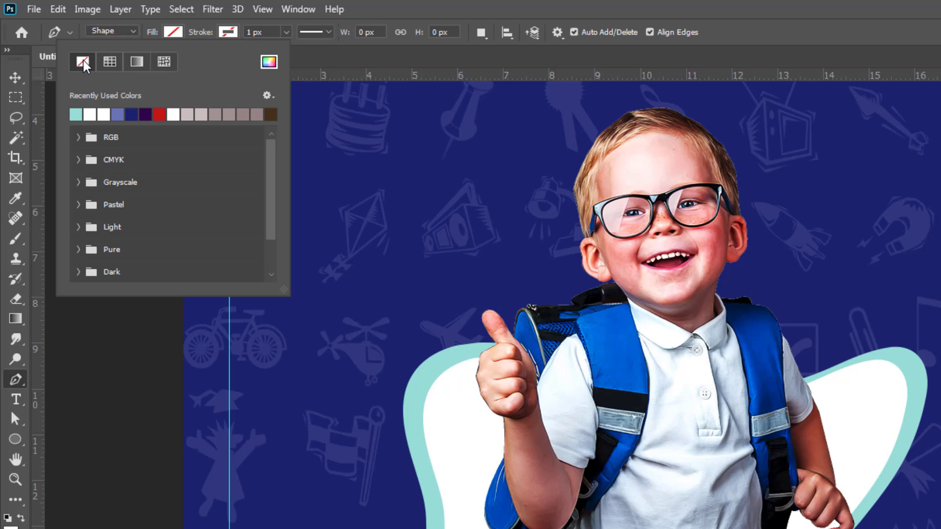
left_click(228, 33)
left_click(159, 115)
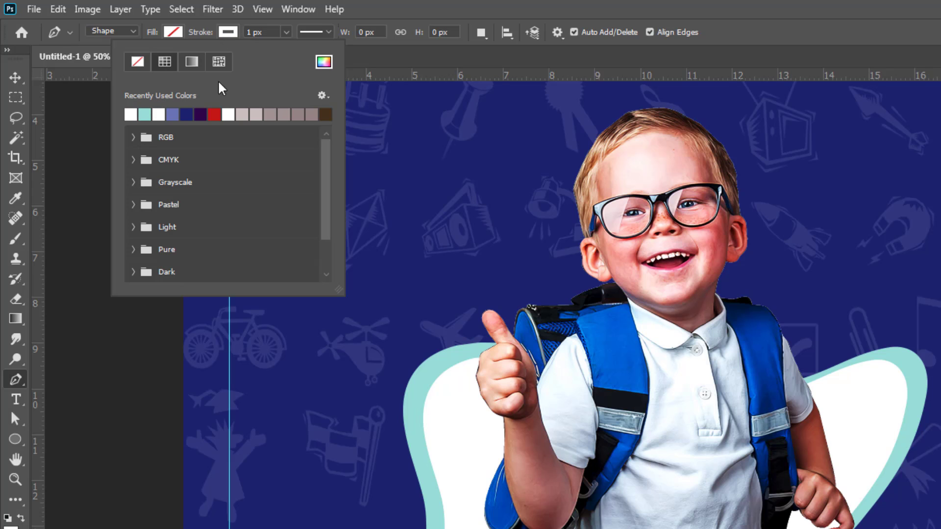
left_click(251, 32)
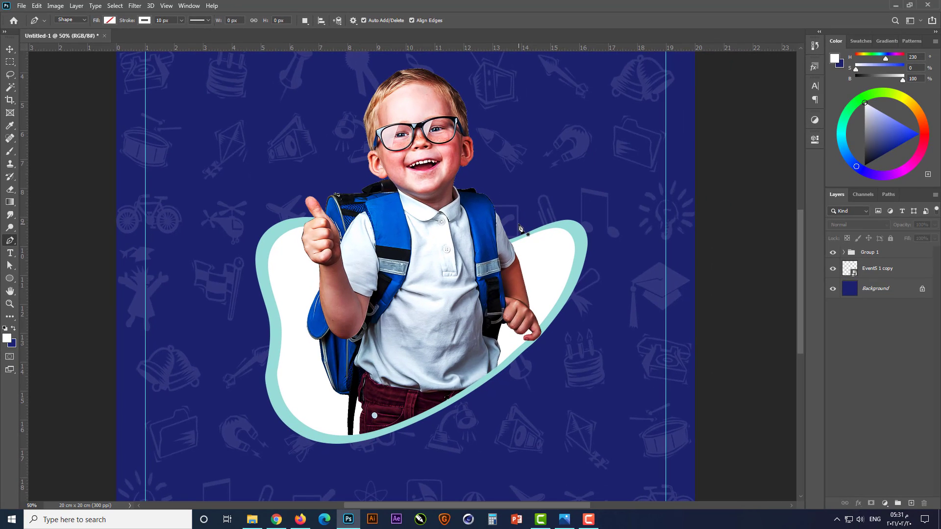
Draw an open curve about 311 × 470 px around the outside of the blob's upper-right tip
left_click(517, 225)
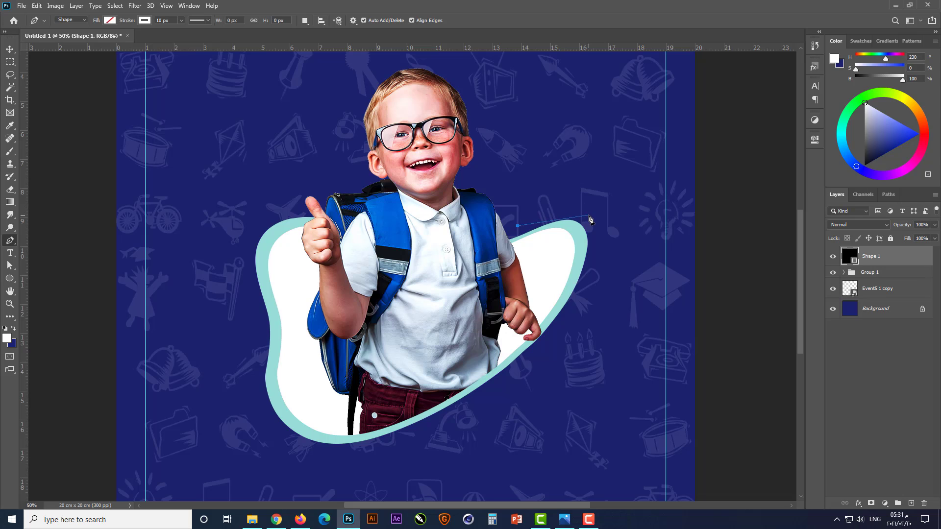
left_click_drag(588, 215, 597, 239)
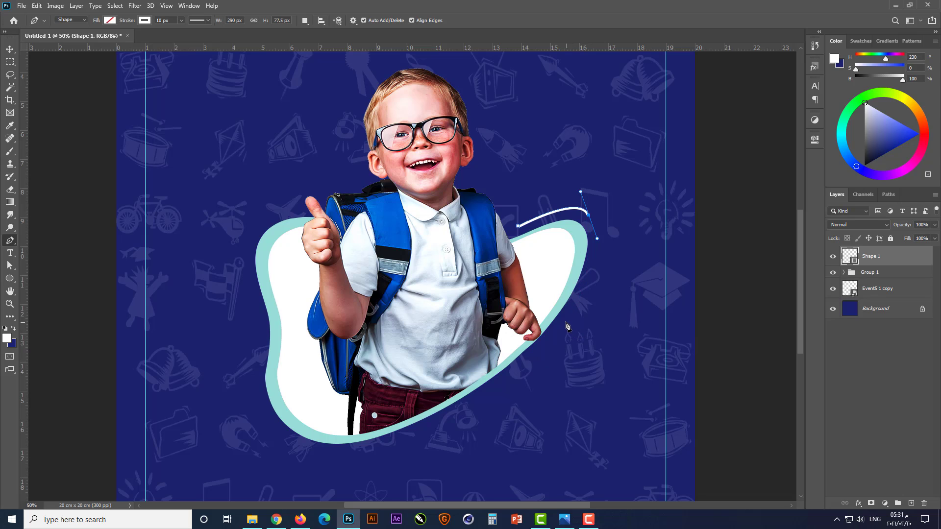
left_click_drag(565, 323, 534, 368)
Refine the direction handles at the curve's upper-right anchor so the line follows the blob's rounded tip smoothly
scroll(598, 263, "up", 3)
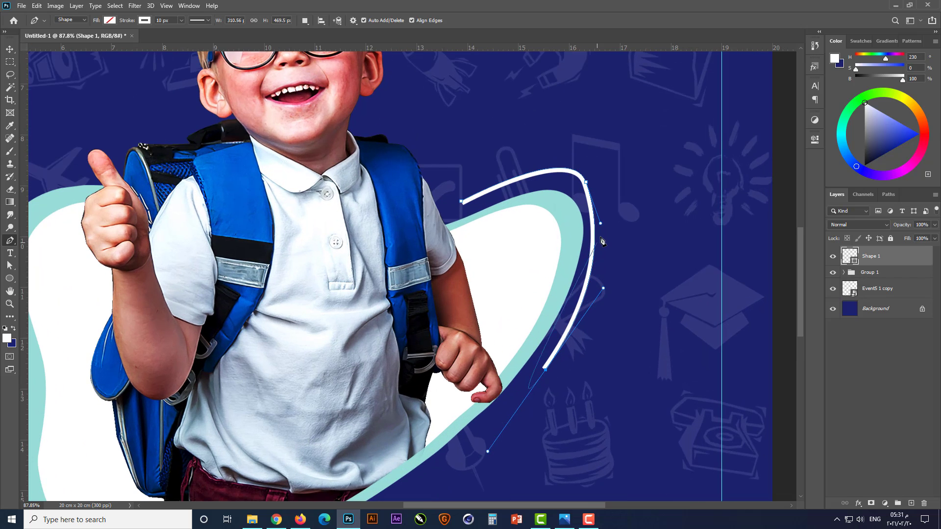
left_click_drag(600, 223, 606, 225)
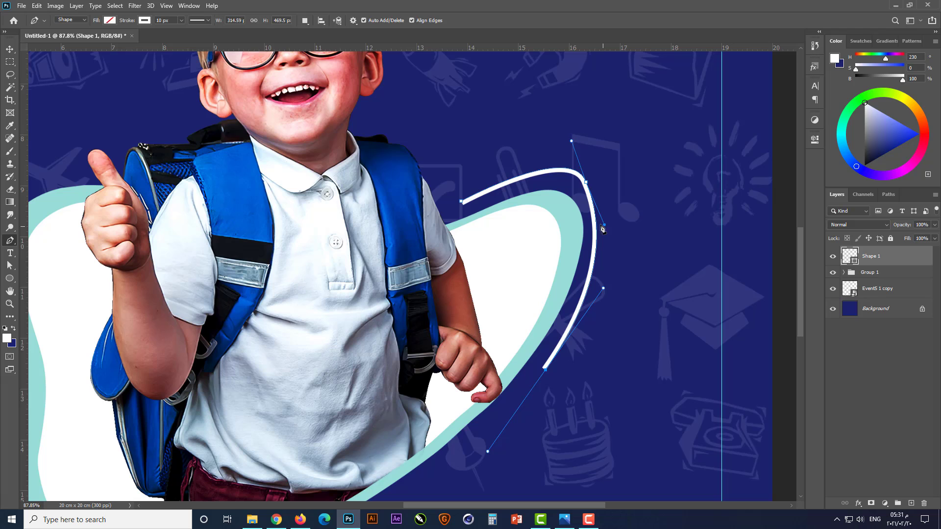
left_click_drag(571, 142, 570, 149)
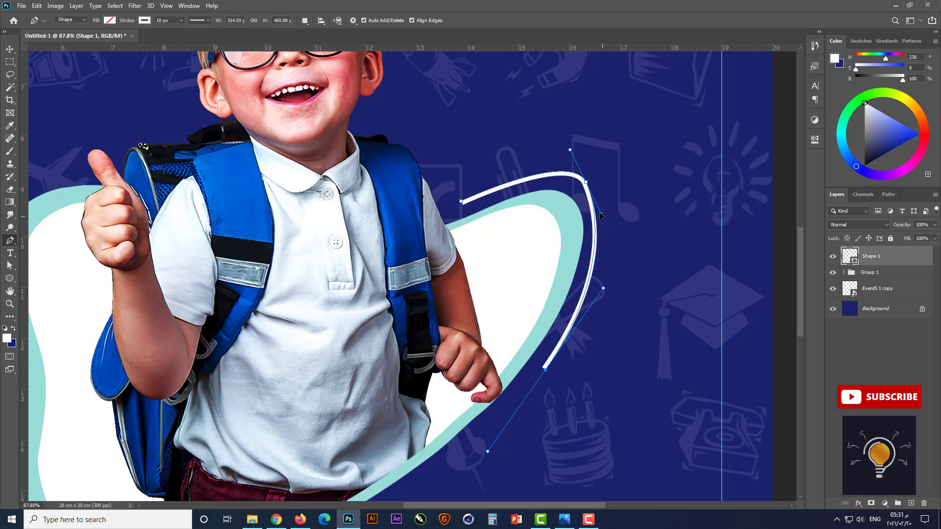
left_click_drag(600, 212, 611, 214)
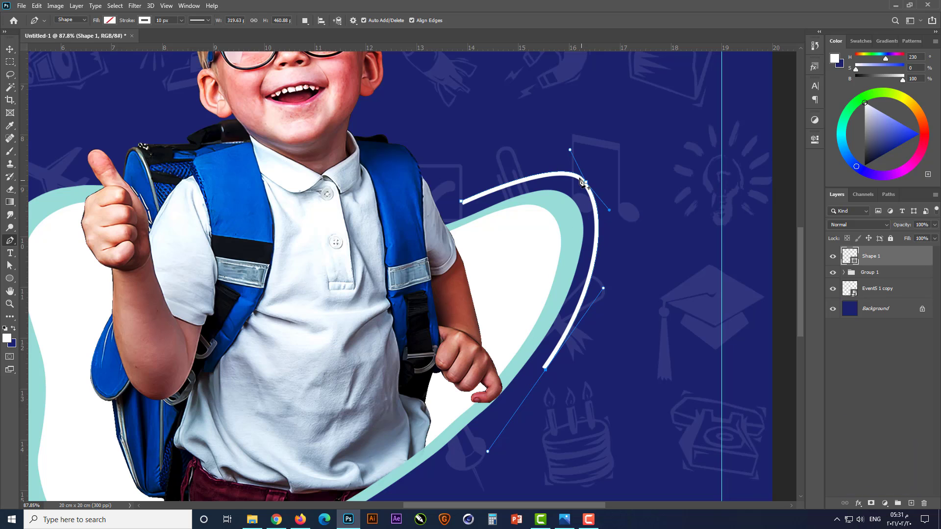
left_click_drag(570, 151, 567, 157)
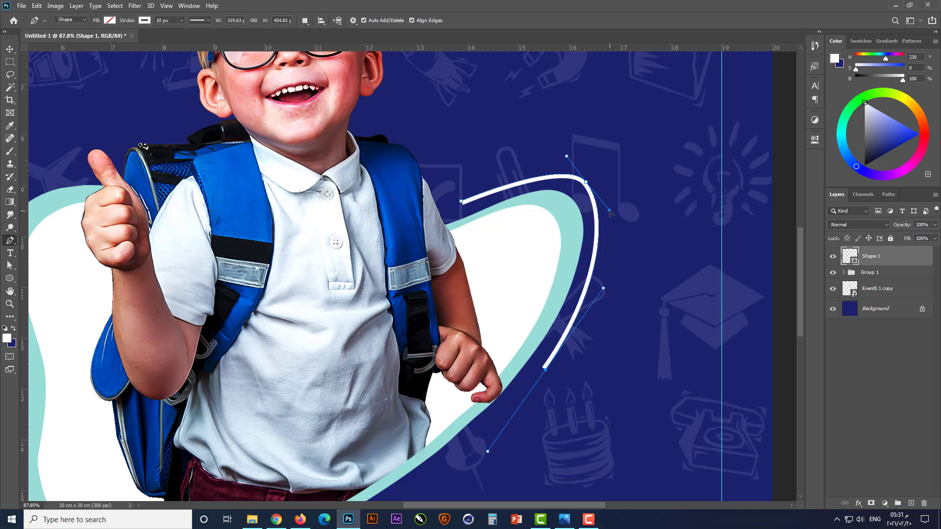
left_click_drag(609, 211, 610, 214)
Give the upper-right curve the dashed stroke style and deselect it
left_click(208, 21)
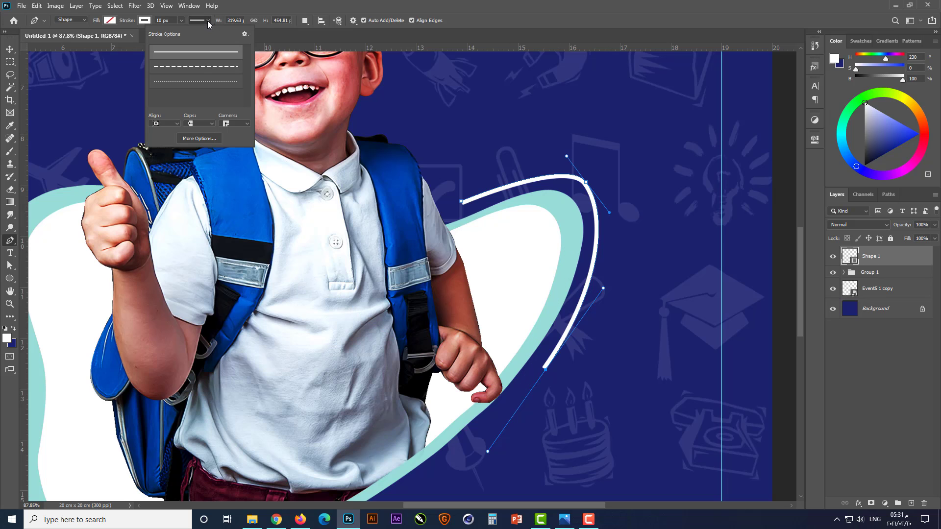
left_click(205, 68)
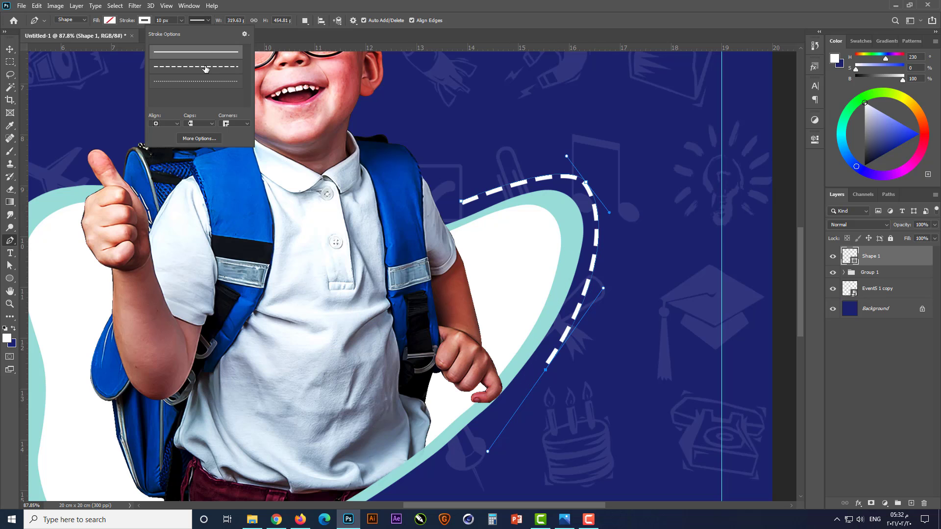
left_click(11, 49)
scroll(537, 299, "down", 5)
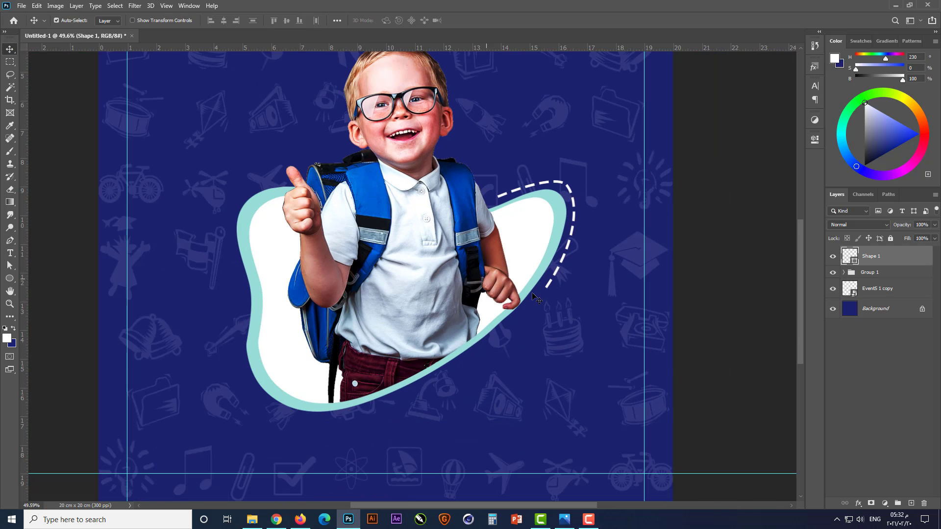
left_click(112, 320)
Draw a second open curve with the Pen tool around the blob's lower-left edge and refine its curvature
left_click(10, 241)
scroll(410, 410, "up", 2)
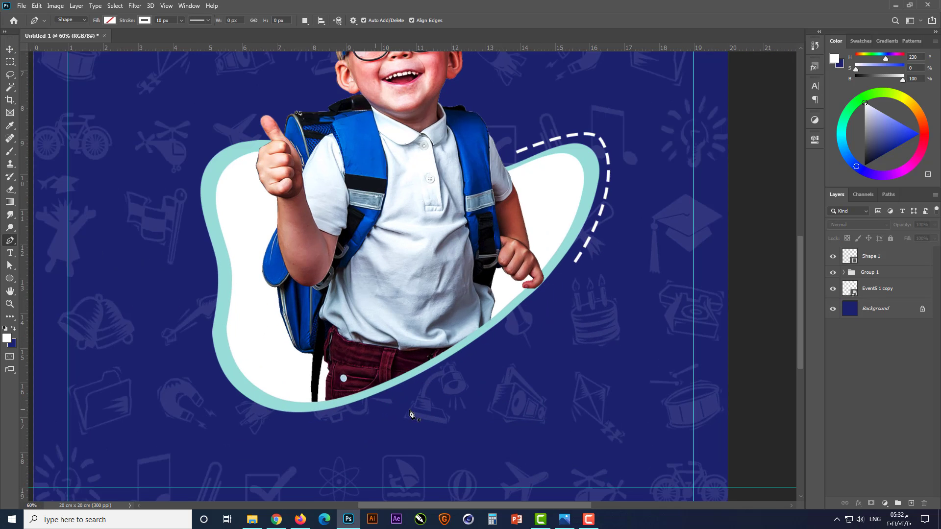
left_click_drag(432, 382, 500, 338)
left_click(459, 354)
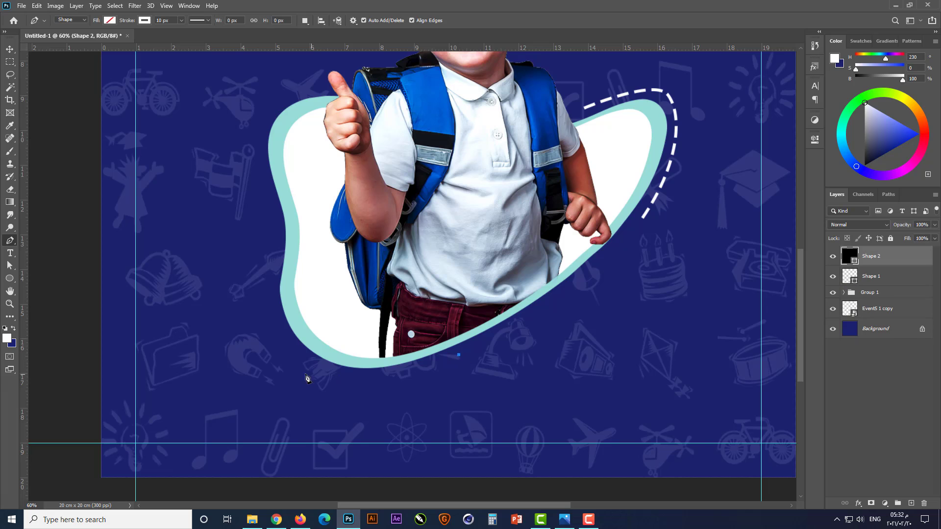
left_click_drag(314, 367, 246, 336)
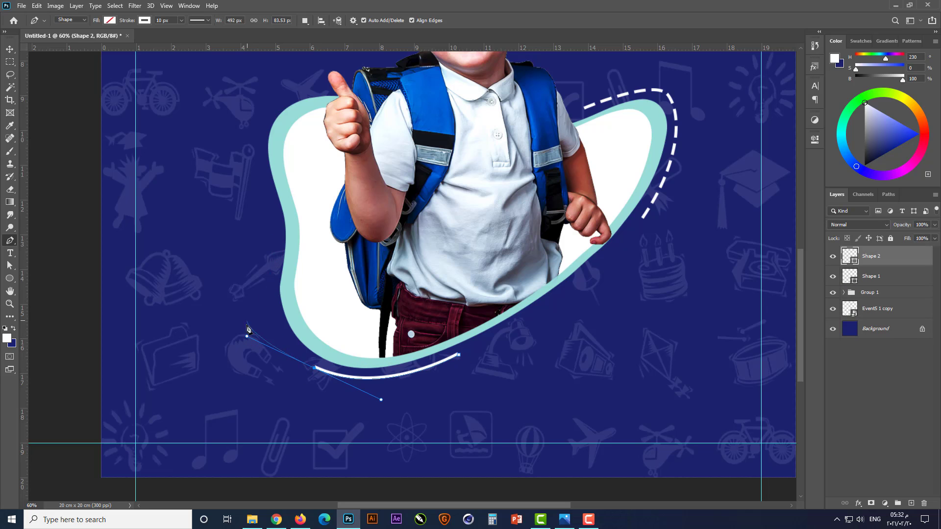
mouse_move(267, 258)
left_mouse_down()
mouse_move(281, 216)
mouse_move(279, 227)
left_mouse_up()
scroll(245, 383, "up", 1)
left_click_drag(283, 349, 272, 346)
Give the lower-left curve the dashed stroke style and deselect it
left_click(197, 21)
left_click(191, 65)
left_click(10, 50)
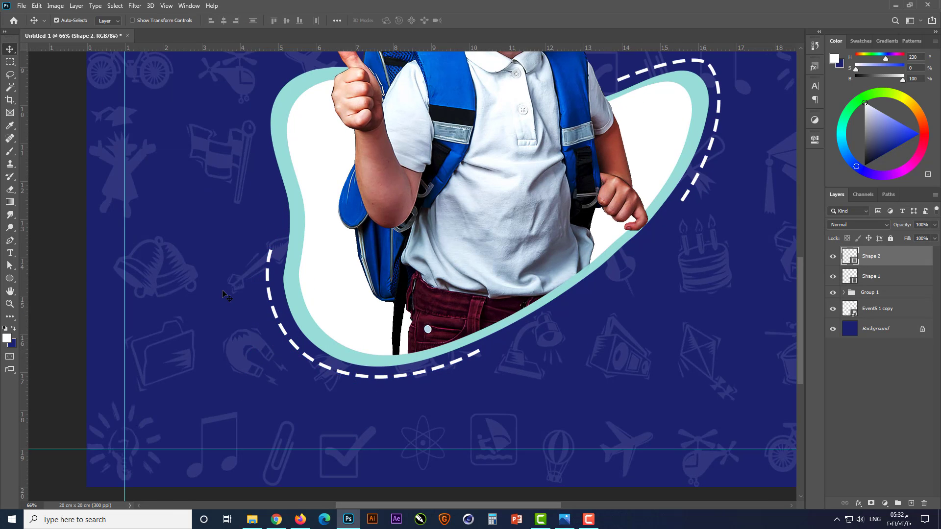
scroll(306, 296, "down", 4)
left_click(90, 177)
Draw a third open curve with the Pen tool around the blob's upper-left corner, ending near the boy's thumb
left_click(10, 240)
scroll(303, 98, "up", 4)
scroll(264, 239, "up", 1)
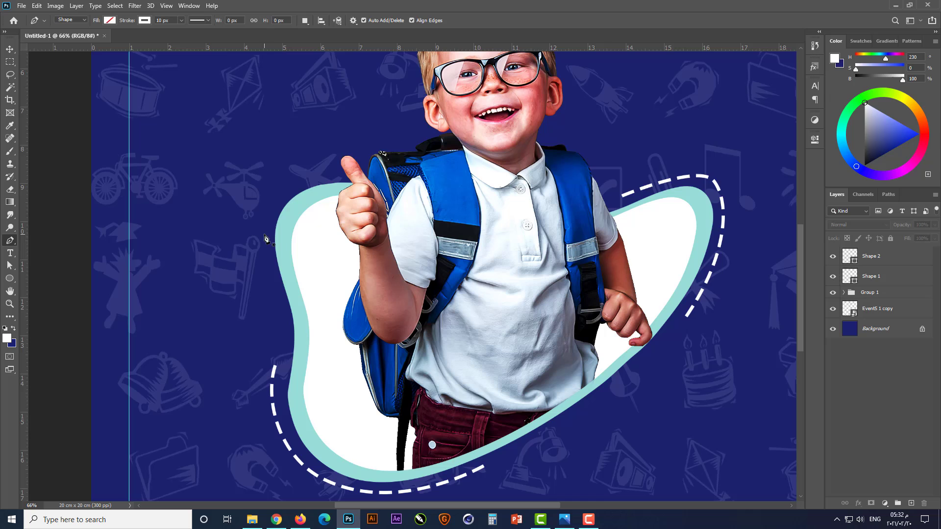
left_click(266, 267)
mouse_move(268, 196)
left_mouse_down()
mouse_move(289, 148)
mouse_move(285, 167)
mouse_move(327, 172)
left_mouse_up()
Give the upper-left curve the dashed stroke style and deselect it
left_click(200, 20)
left_click(203, 64)
left_click(11, 50)
left_click(61, 98)
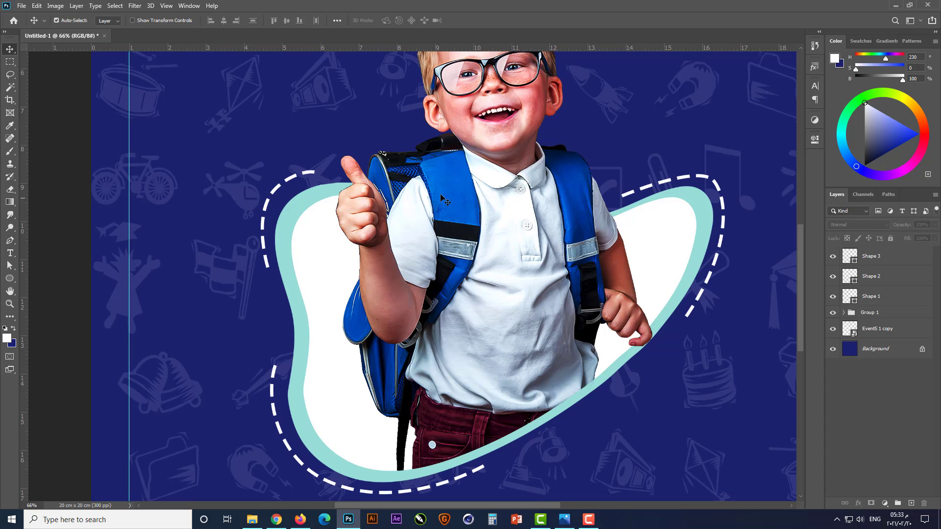
Draw a 25 px circle with a white 10 px outline at the shoulder-side end of the upper-right dashed line
key("ctrl+0")
scroll(465, 331, "up", 2)
key("u")
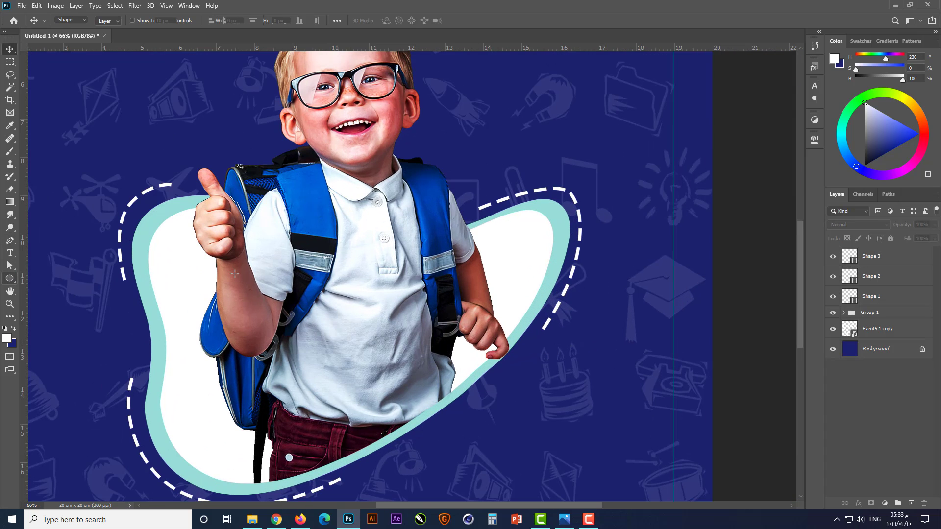
scroll(463, 226, "up", 1)
scroll(495, 205, "up", 2)
left_click_drag(486, 202, 509, 220)
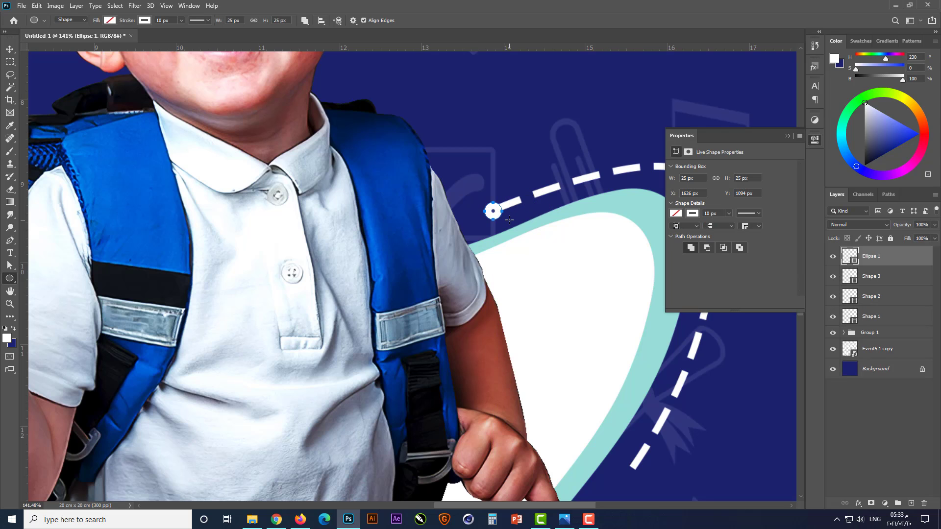
left_click(787, 137)
scroll(533, 179, "down", 1)
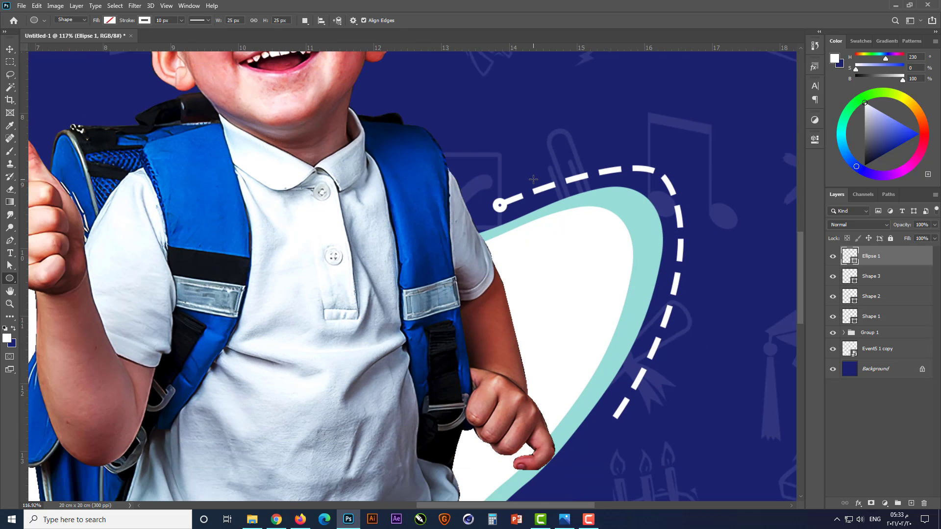
Duplicate the small circle with the Move tool and fit the copy onto the right end of the lower-left dashed line
key("v")
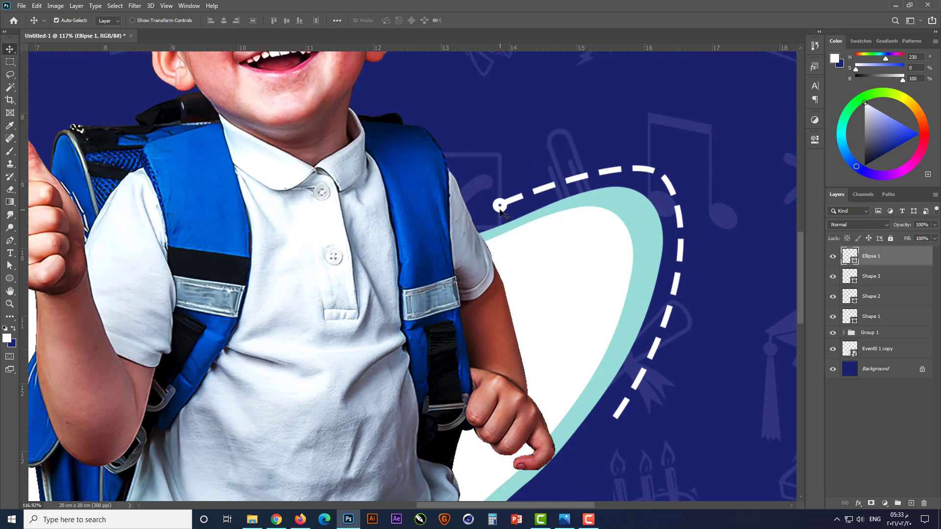
scroll(561, 131, "down", 2)
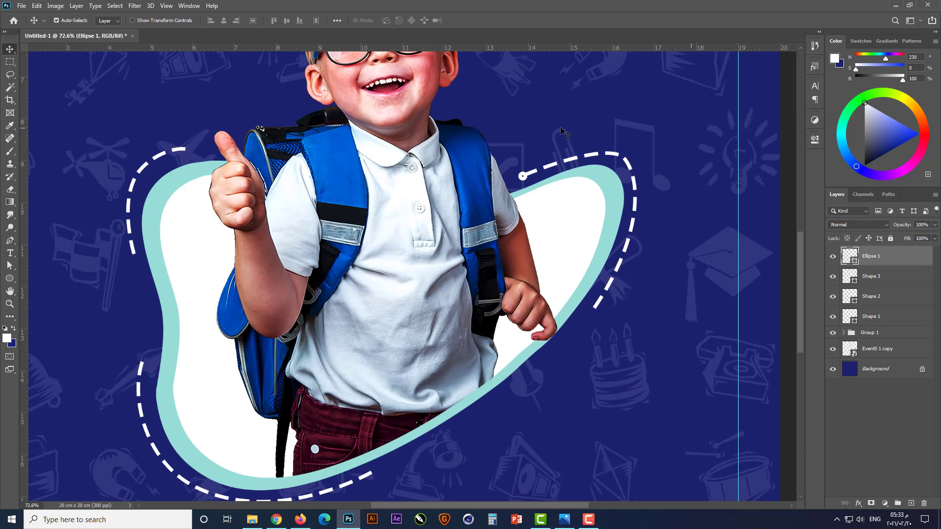
scroll(561, 128, "down", 1)
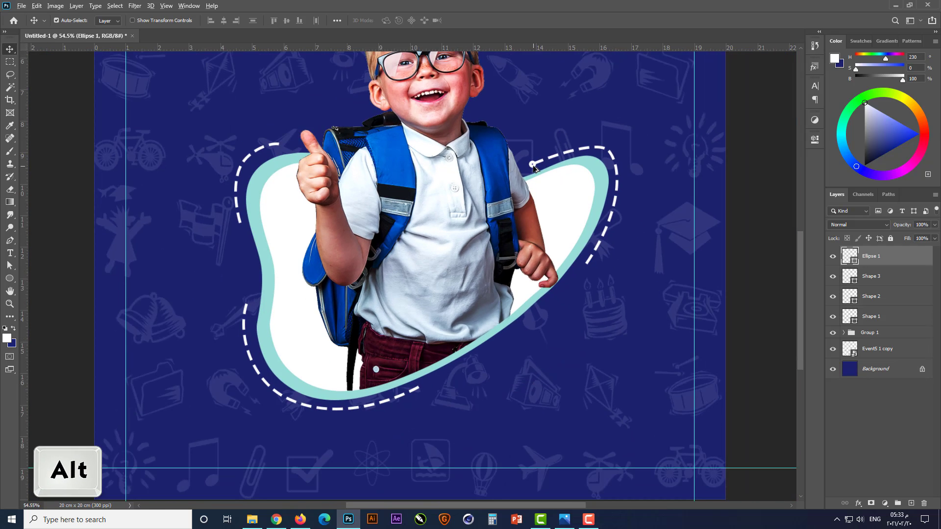
left_click_drag(534, 169, 418, 397)
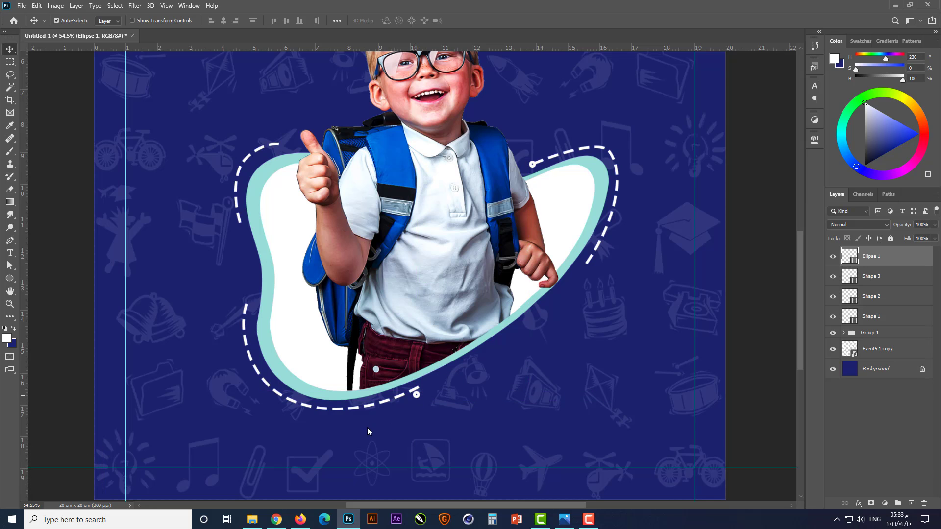
scroll(394, 409, "up", 5)
left_click_drag(486, 358, 508, 321)
scroll(542, 346, "down", 4)
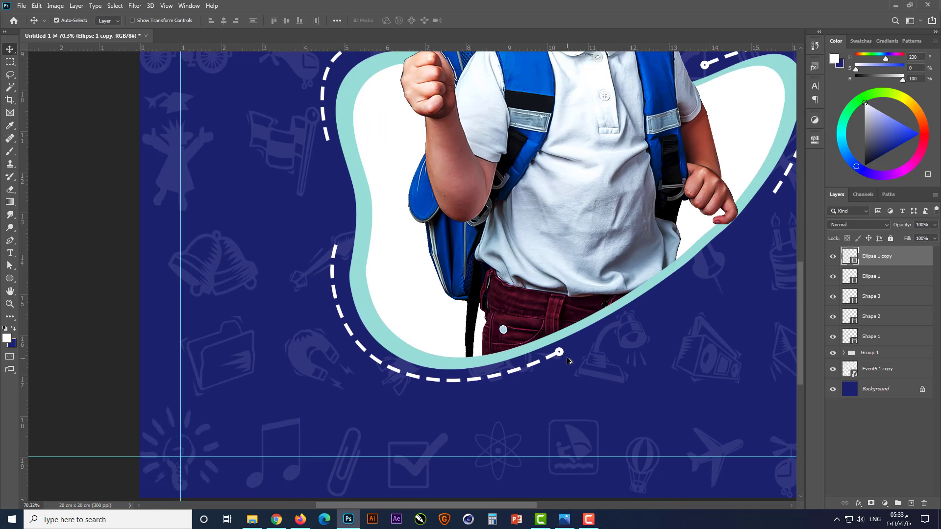
Duplicate the small circle again and fit the copy onto the lower end of the upper-left dashed line
left_click_drag(561, 354, 332, 147)
scroll(324, 159, "up", 4)
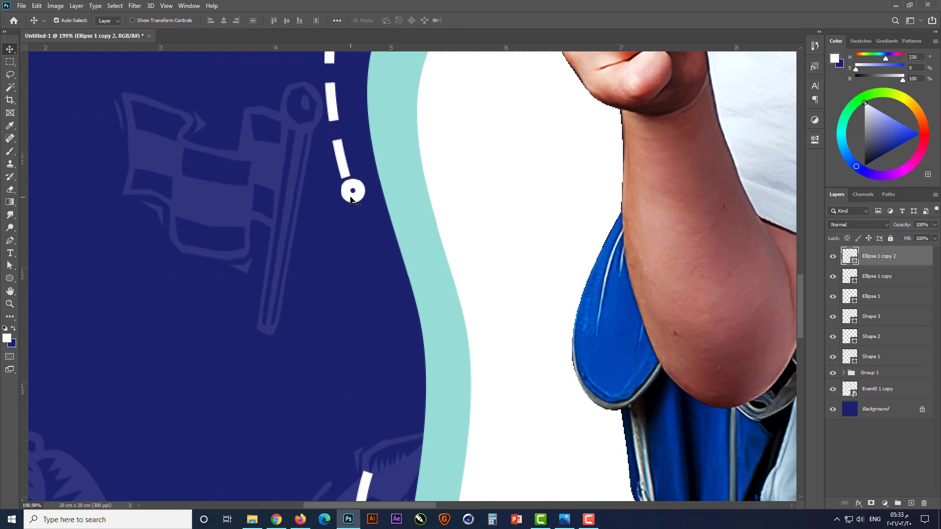
left_click_drag(350, 198, 344, 186)
scroll(213, 219, "down", 3)
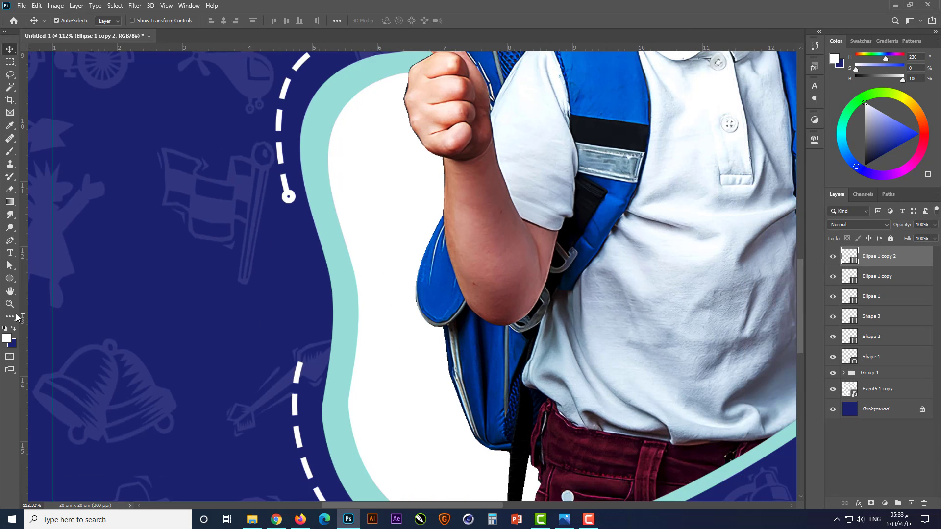
Remove the outline from the small circle on the upper-left dashed line, fill it solid white and deselect it
left_click(10, 278)
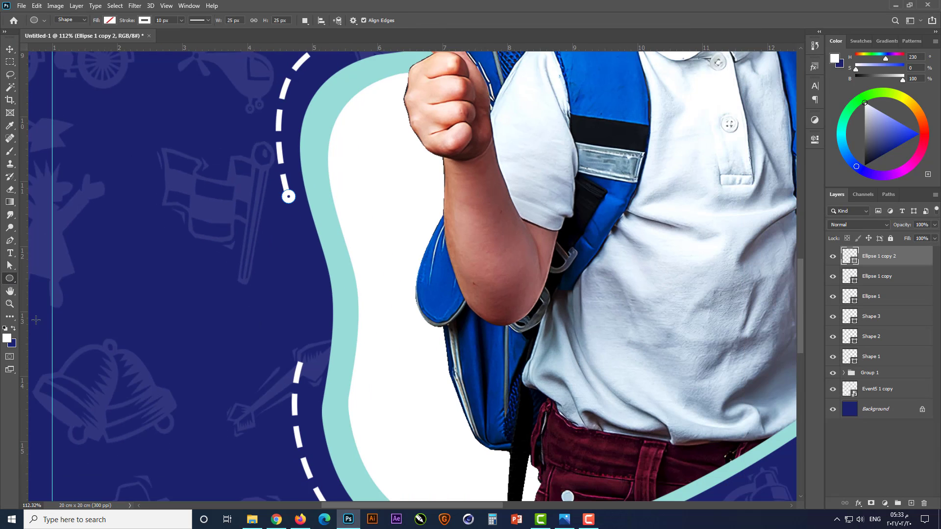
left_click(36, 320)
left_click(146, 21)
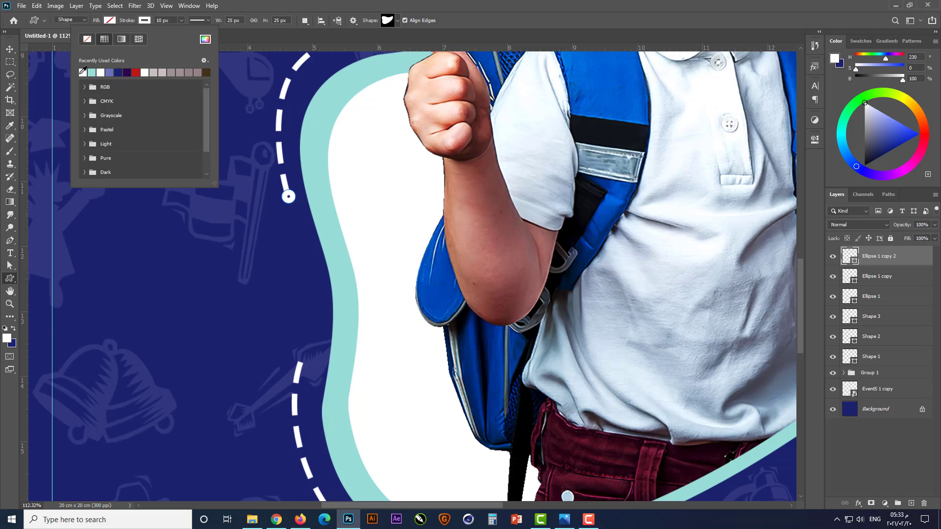
left_click(89, 40)
left_click(110, 21)
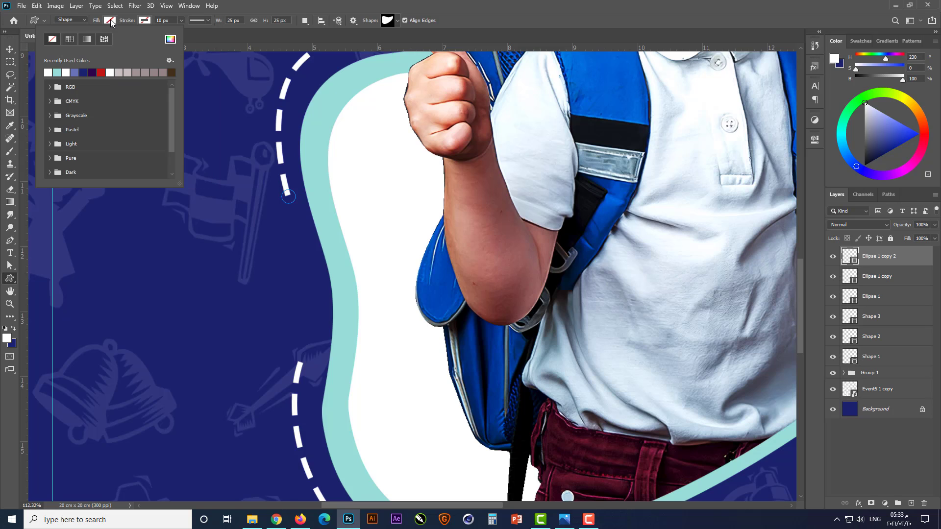
left_click(66, 72)
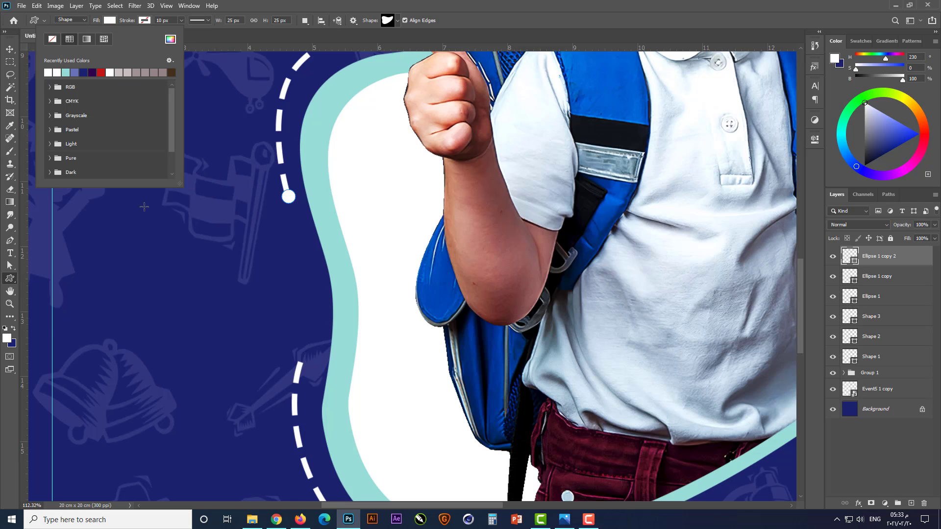
scroll(148, 207, "down", 5)
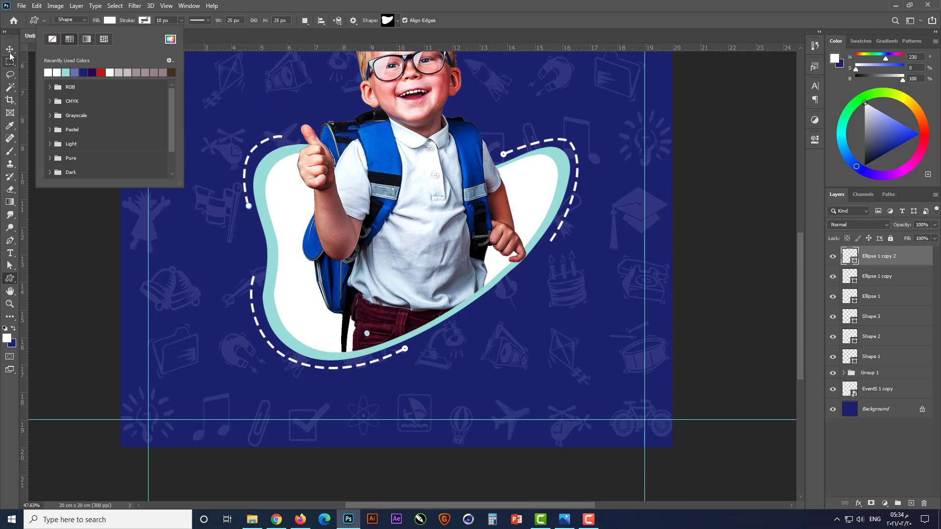
key("v")
left_click(49, 183)
Draw an arrowhead custom shape of about 69 × 58 px just below the lower end of the right dashed line
scroll(266, 89, "up", 5)
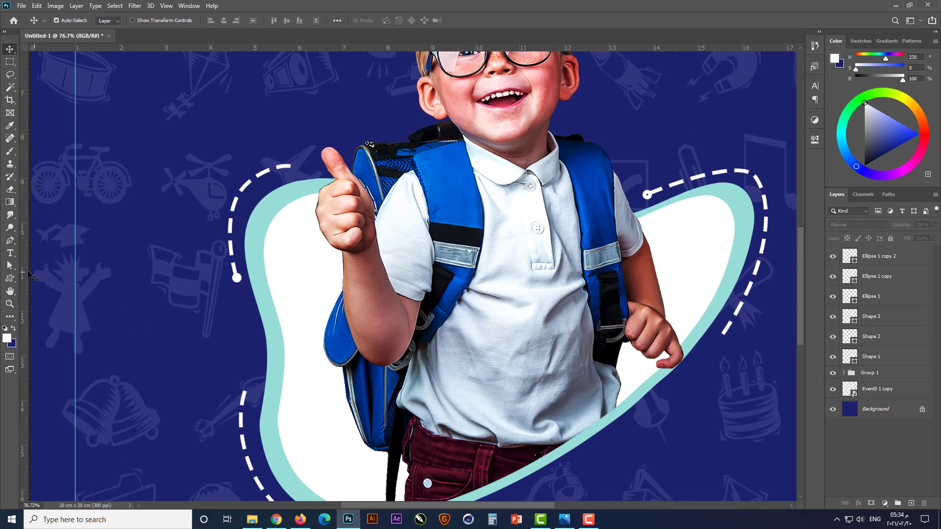
left_click(10, 279)
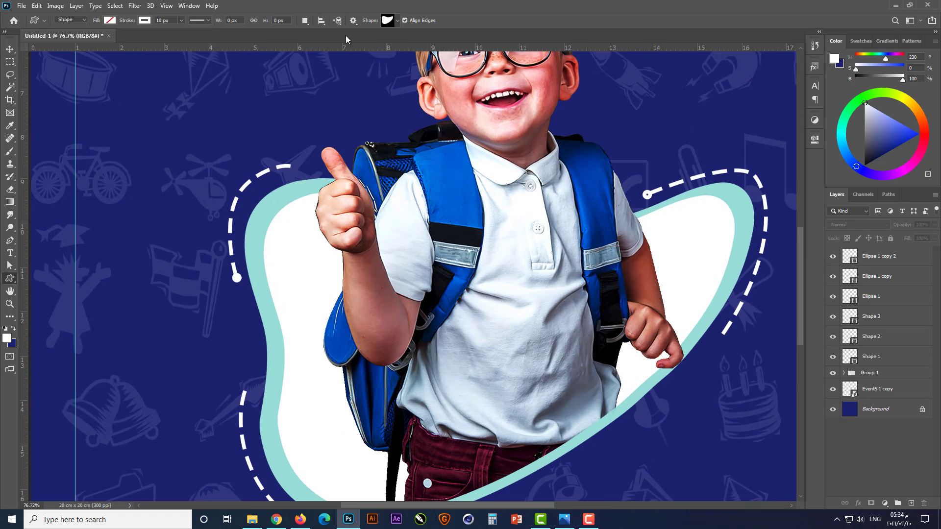
left_click(397, 22)
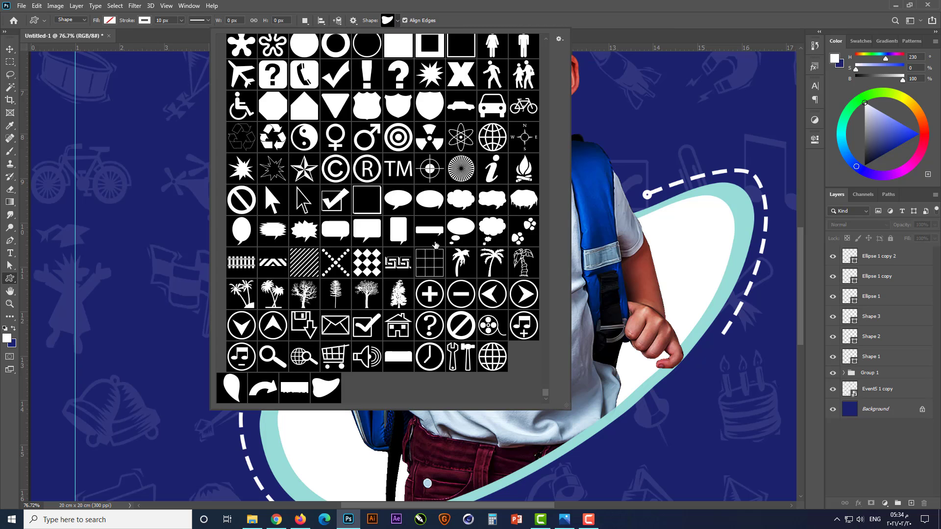
left_click_drag(548, 395, 557, 45)
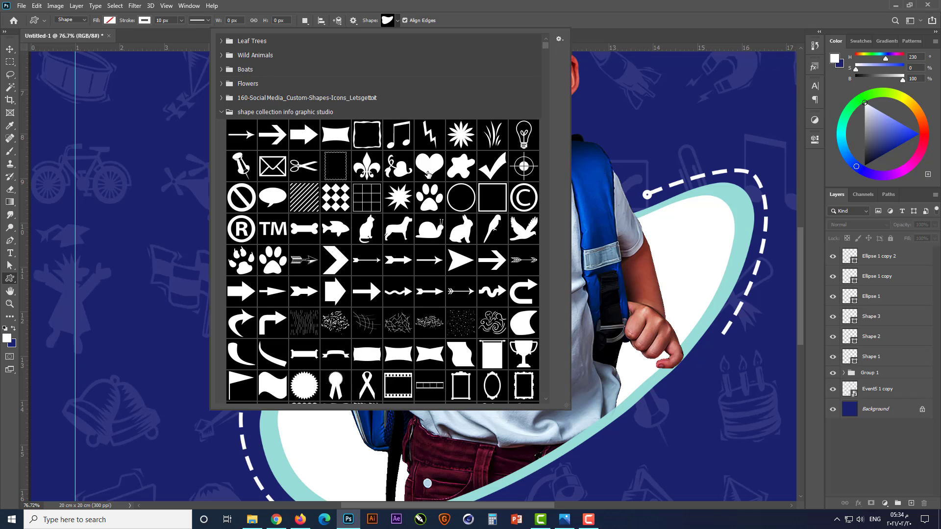
scroll(428, 170, "down", 3)
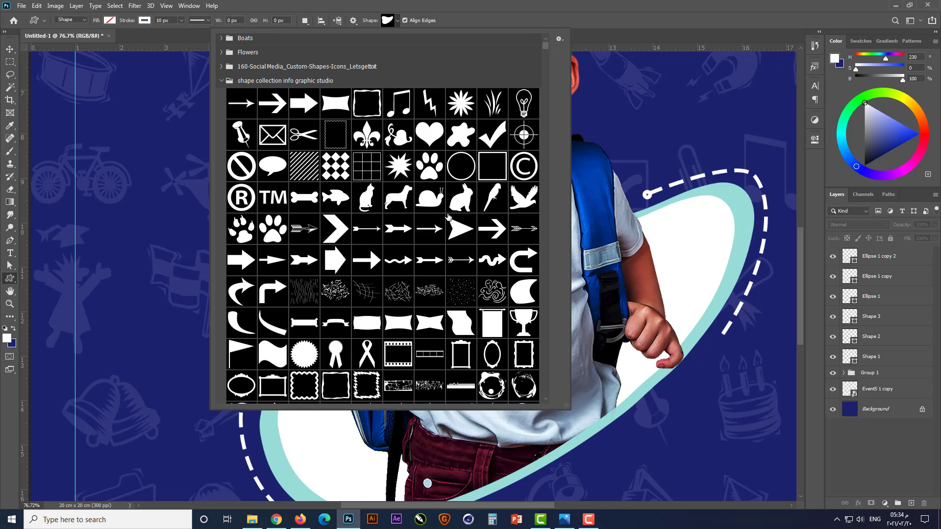
left_click(461, 233)
left_click_drag(711, 349, 737, 383)
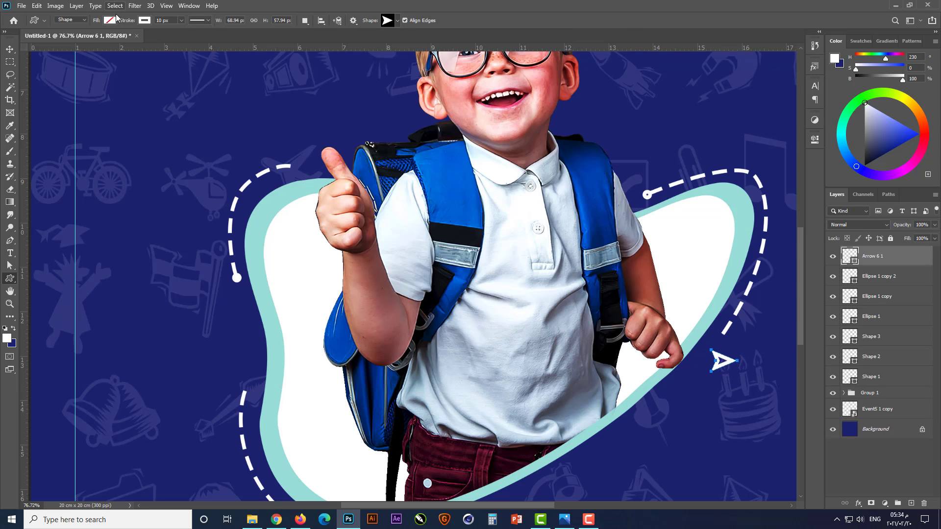
Remove the arrowhead's outline and give it a solid white (ffffff) fill
left_click(143, 20)
left_click(87, 39)
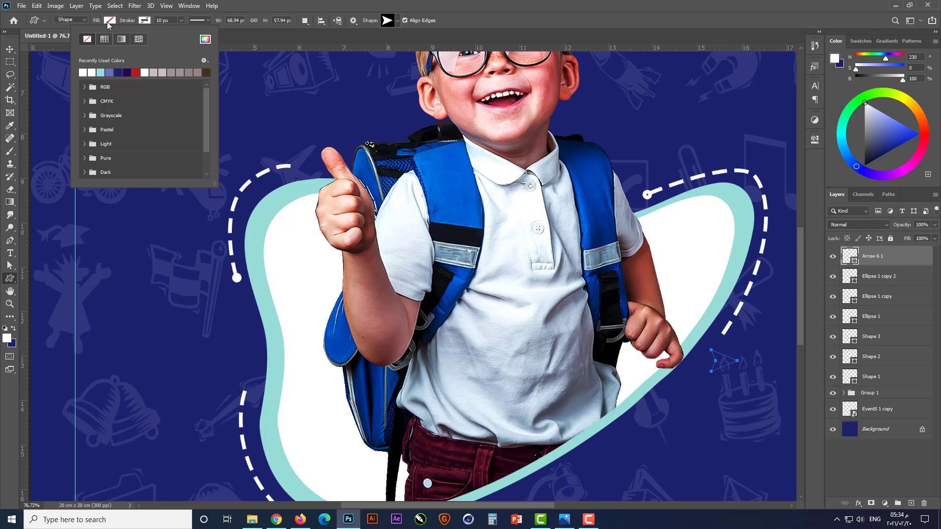
left_click(49, 73)
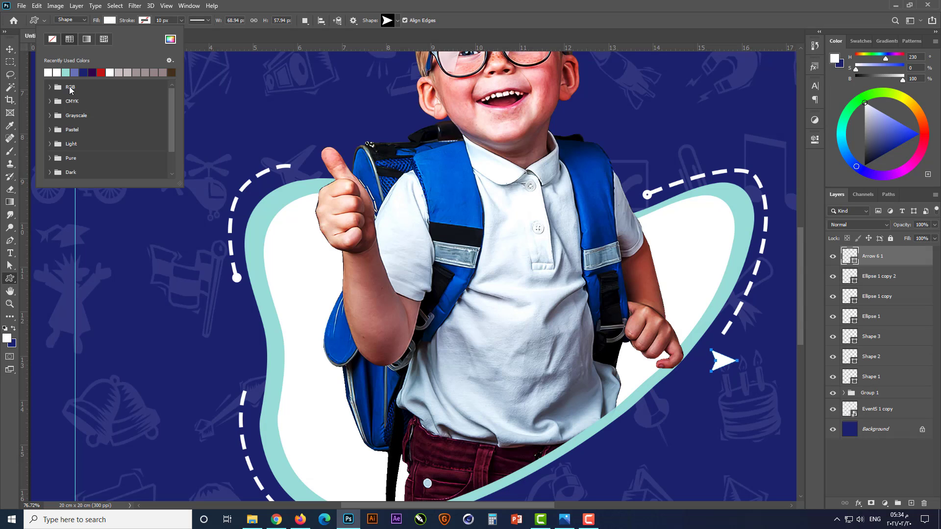
key("Return")
key("v")
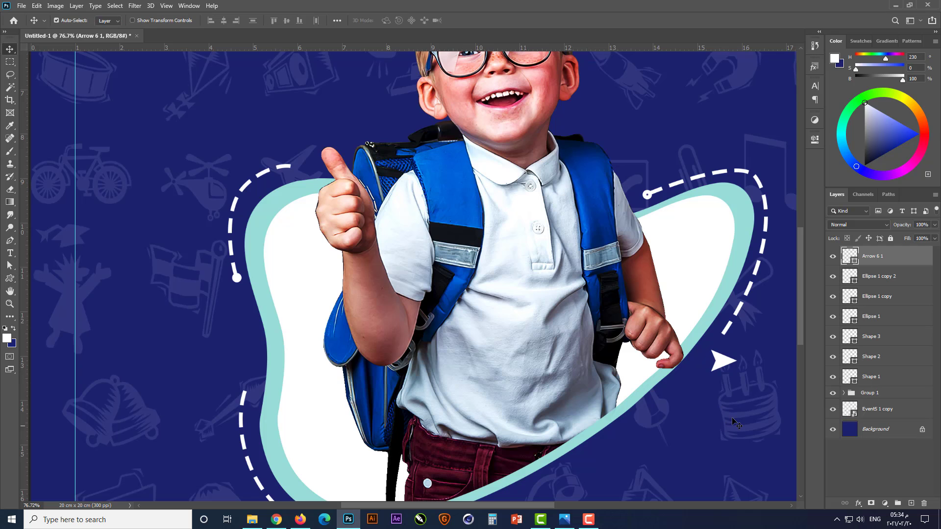
scroll(790, 380, "up", 5)
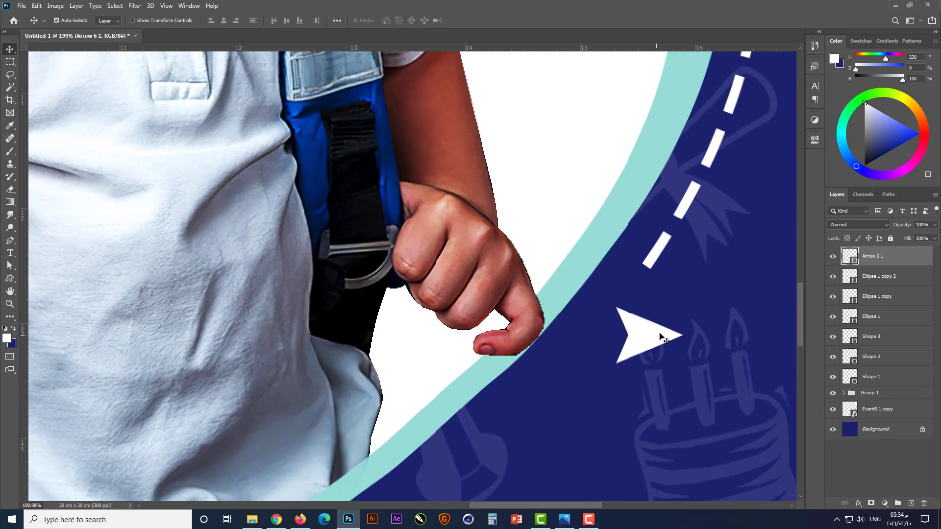
double_click(855, 259)
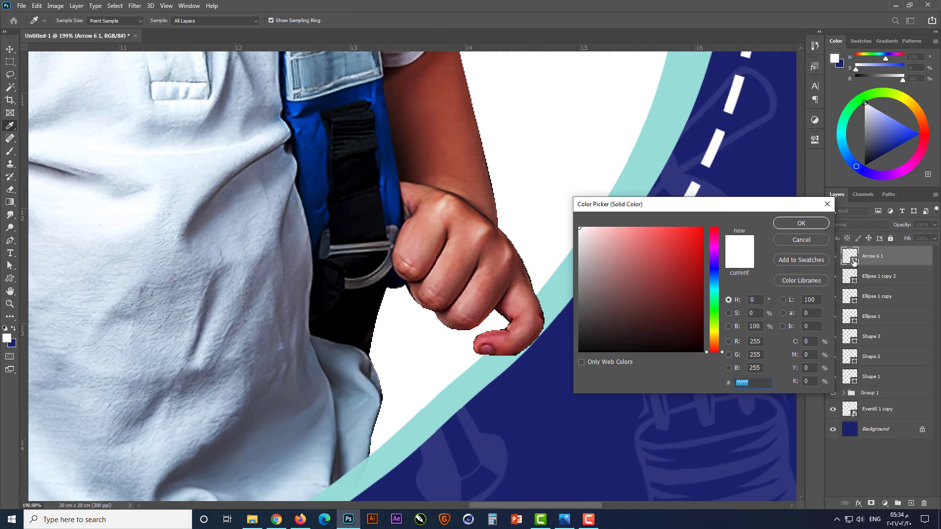
left_click(791, 220)
Rotate the arrowhead about 116°, shrink it and place it on the lower end of the right dashed line
key("ctrl+t")
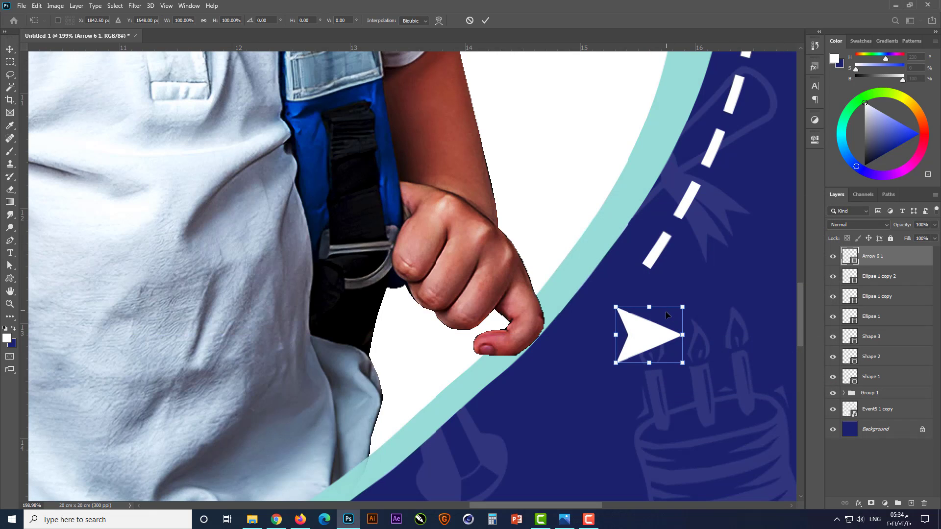
left_click_drag(688, 291, 681, 381)
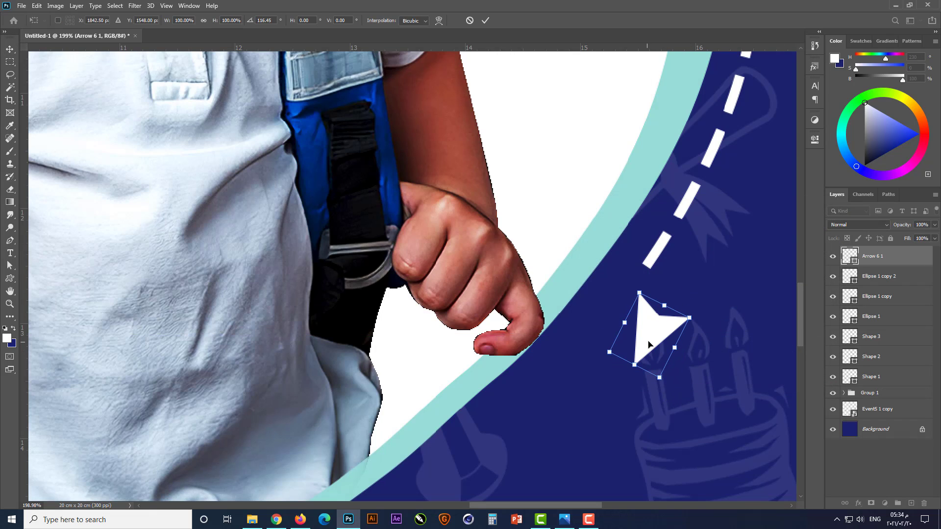
left_click_drag(653, 343, 640, 294)
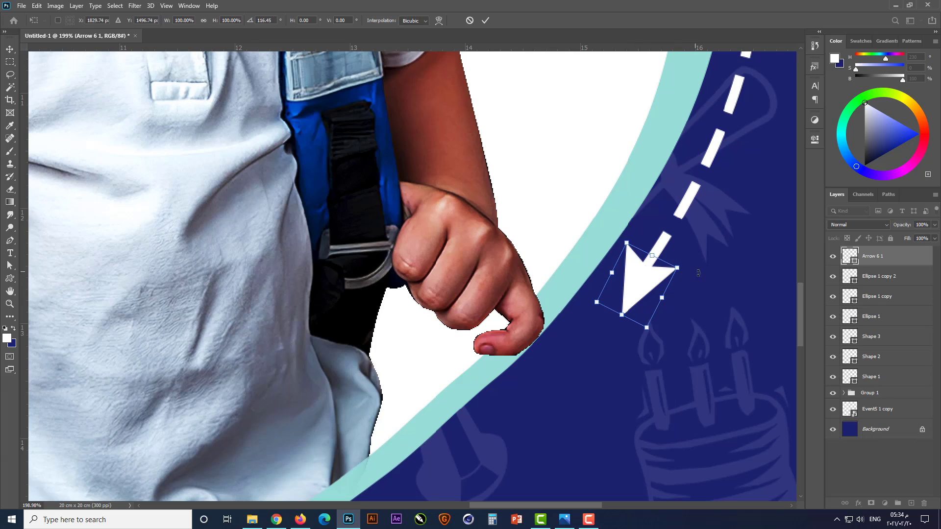
left_click_drag(700, 274, 652, 274)
key("Return")
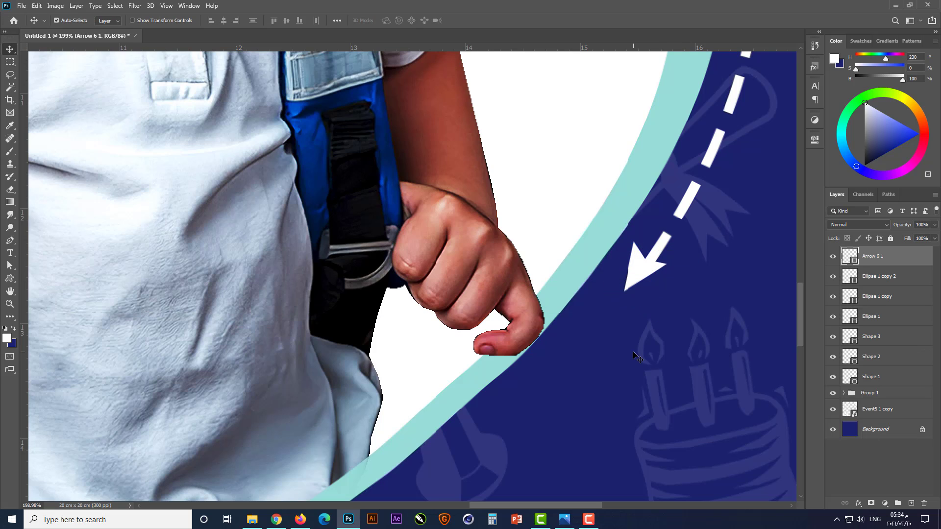
Nudge the arrowhead slightly down and to the right to align it with the last dash
key("Down")
key("Right")
key("Right")
key("Down")
key("Down")
key("Down")
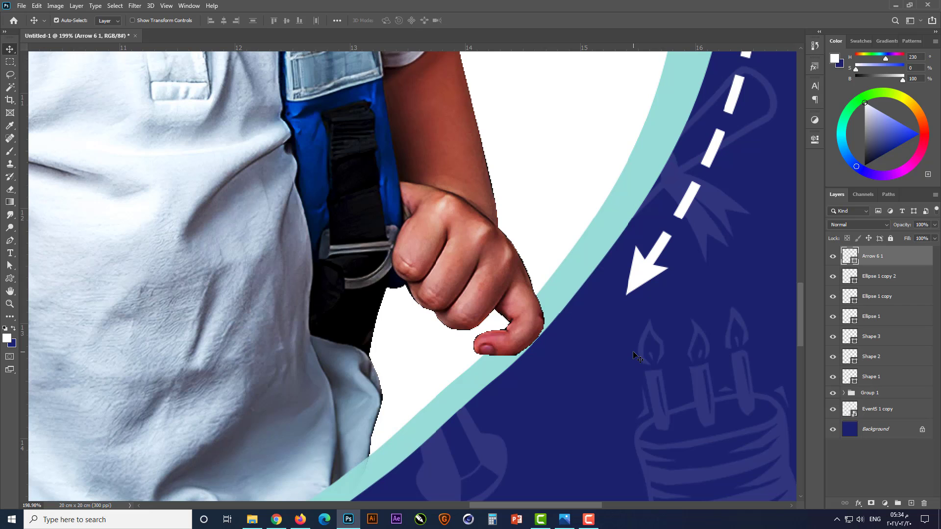
scroll(660, 222, "down", 8)
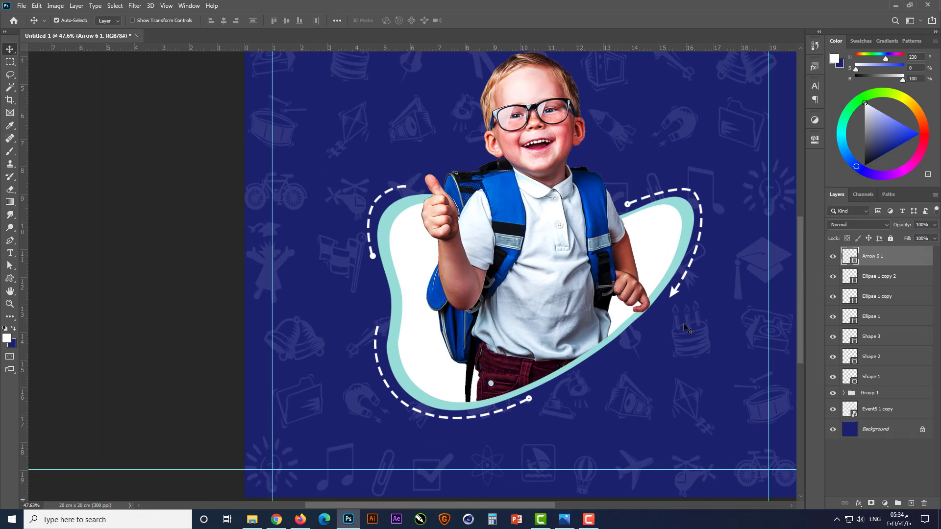
Duplicate the arrowhead, rotate the copy about 164° and fit it onto the upper end of the lower-left dashed line
scroll(660, 332, "up", 3)
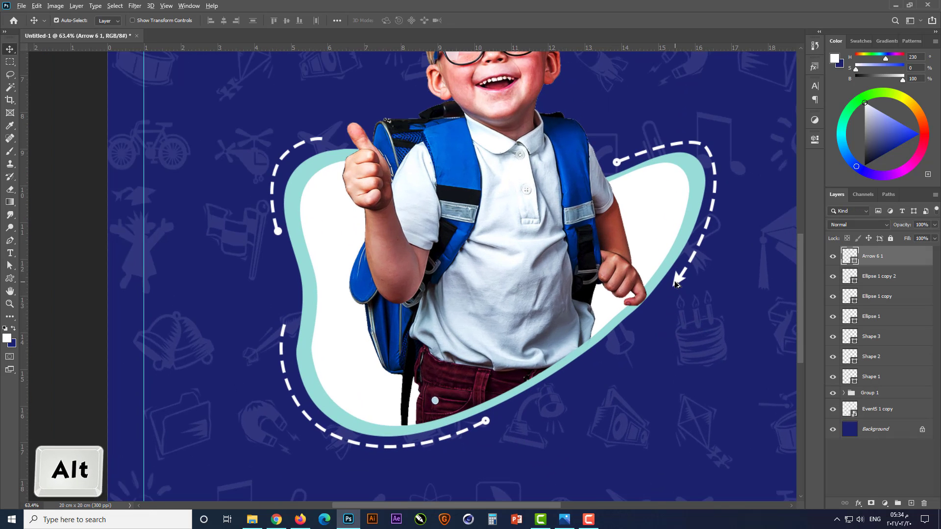
left_click_drag(676, 278, 278, 301)
scroll(254, 324, "up", 4)
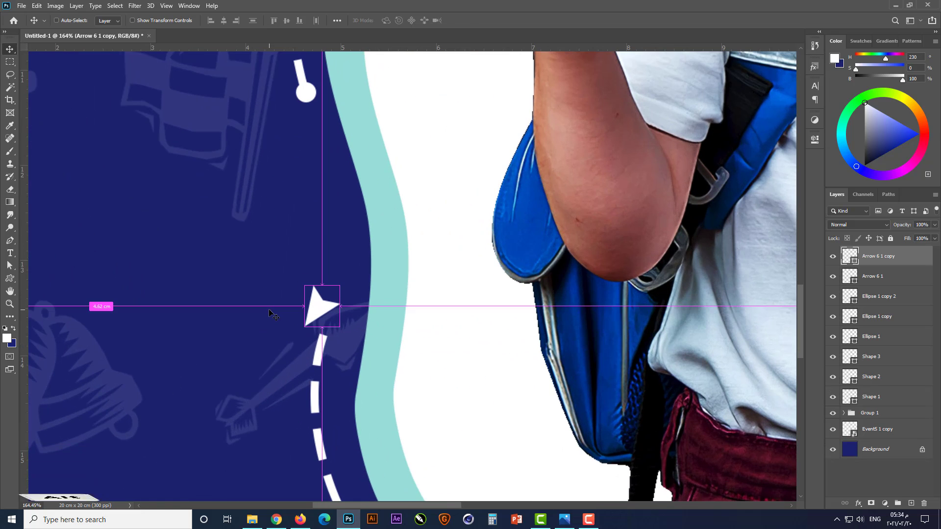
key("ctrl+t")
left_click_drag(367, 312, 309, 357)
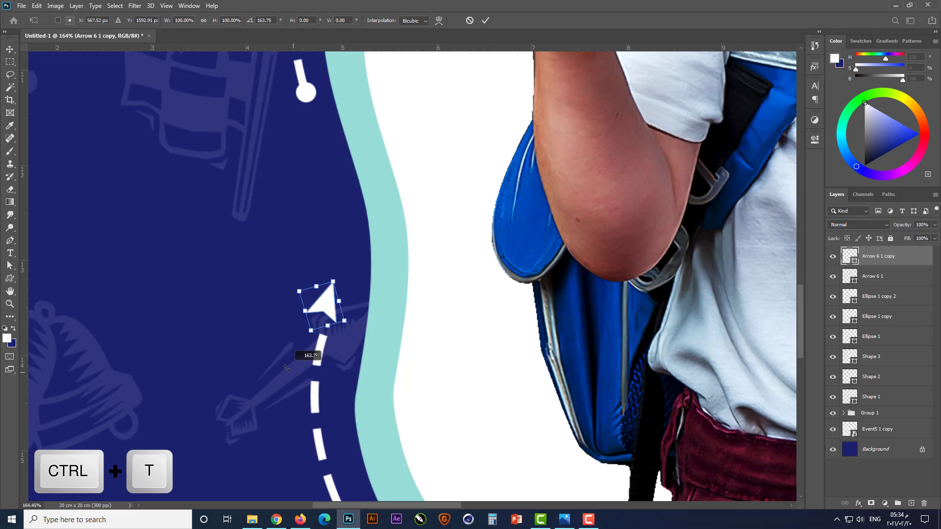
scroll(314, 353, "up", 2)
left_click_drag(325, 283, 324, 319)
key("Return")
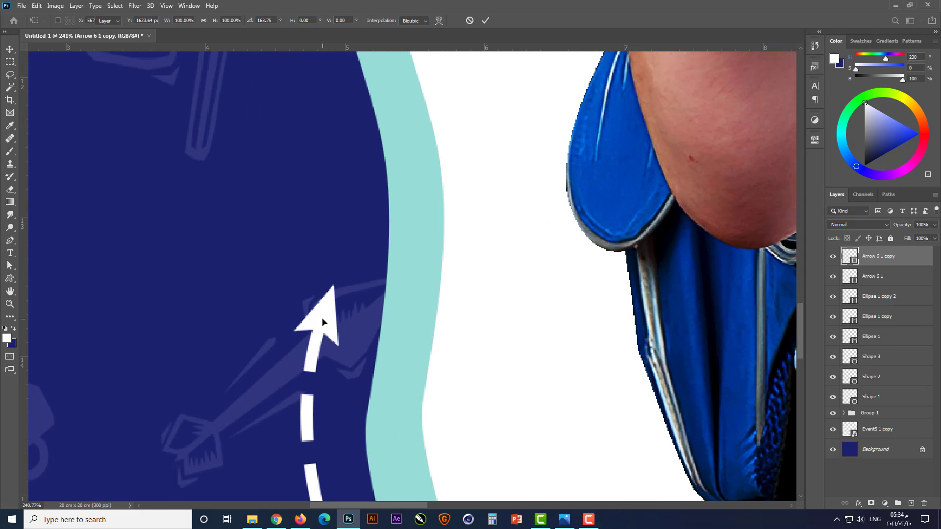
Duplicate the arrowhead again, rotate the copy to point right, fit it onto the upper-left dashed line's free end and deselect
scroll(326, 386, "down", 4)
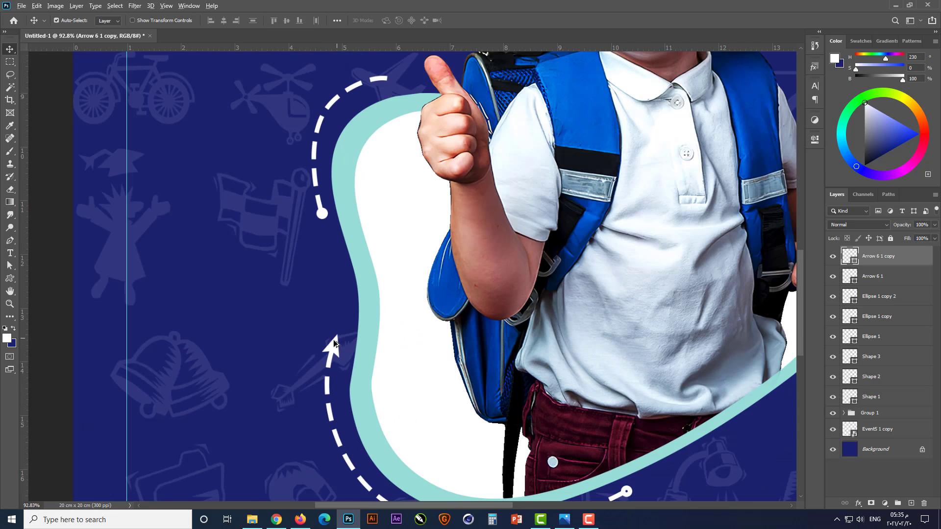
left_click_drag(333, 343, 377, 87)
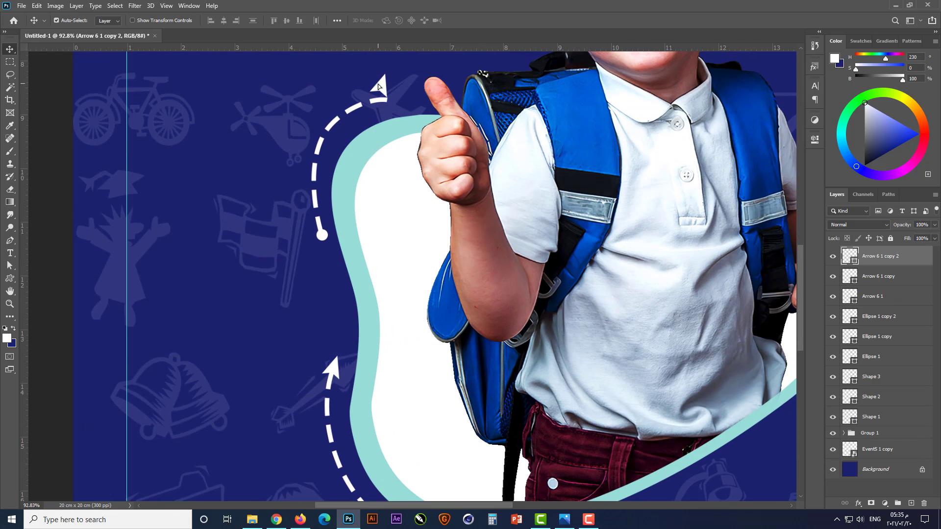
scroll(376, 89, "up", 4)
key("ctrl+t")
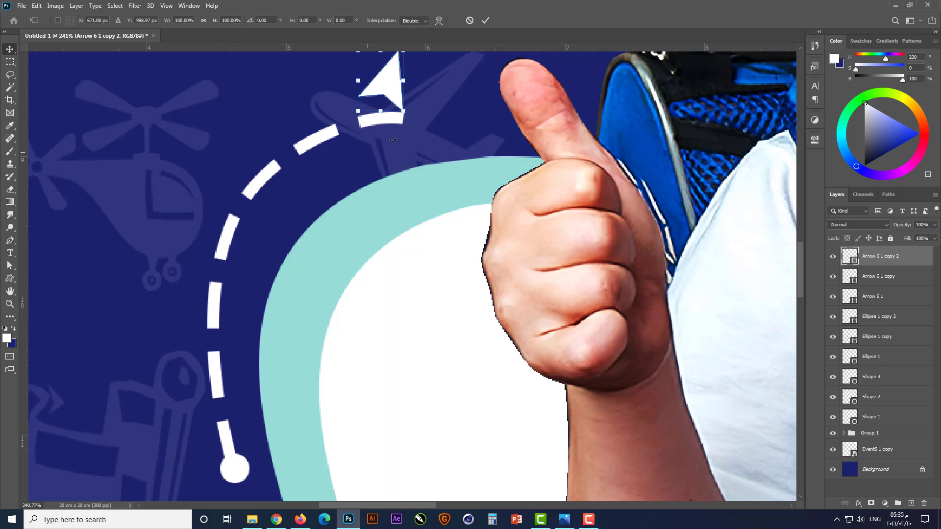
scroll(338, 261, "down", 3)
scroll(338, 262, "up", 2)
left_click_drag(402, 122, 415, 197)
left_click_drag(374, 167, 437, 207)
key("Return")
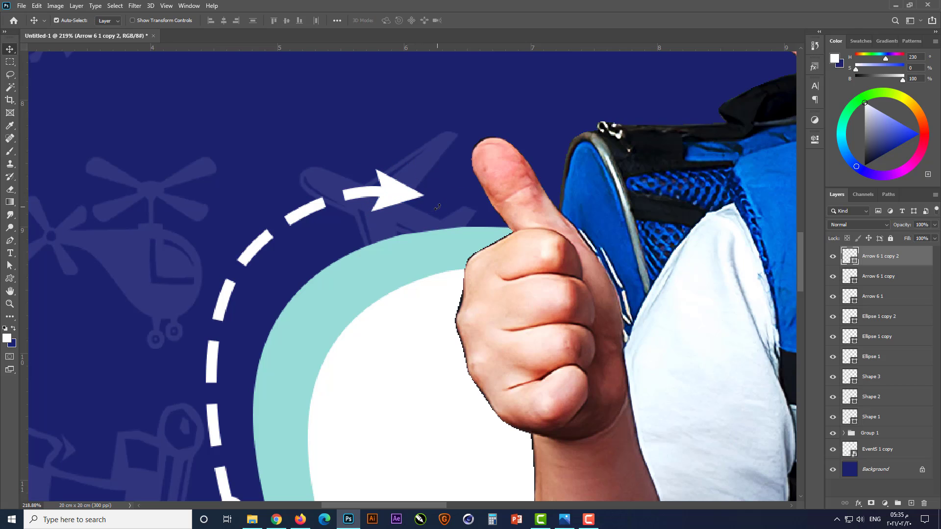
scroll(375, 190, "down", 8)
scroll(348, 224, "down", 2)
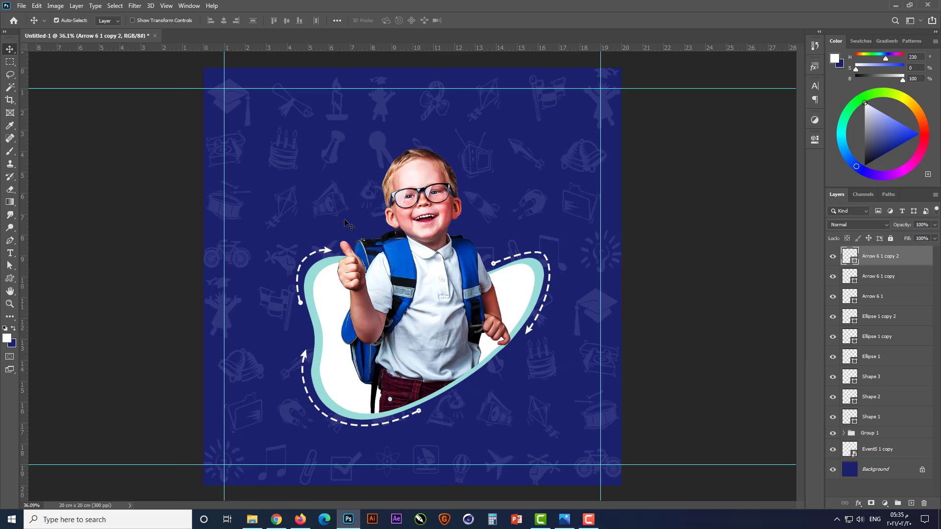
left_click(657, 326)
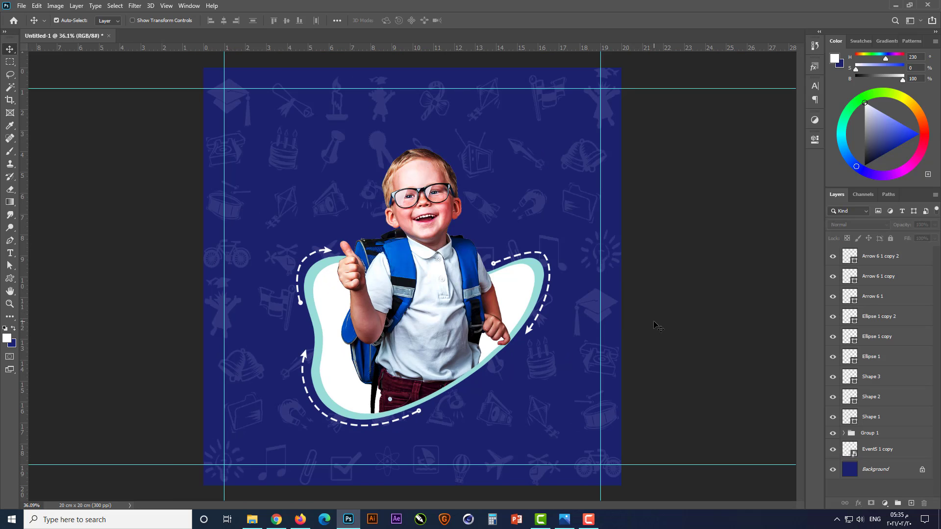
Move all the arrow, ellipse and dashed-line shape layers into Group 1, then collapse the group and deselect
left_click(842, 433)
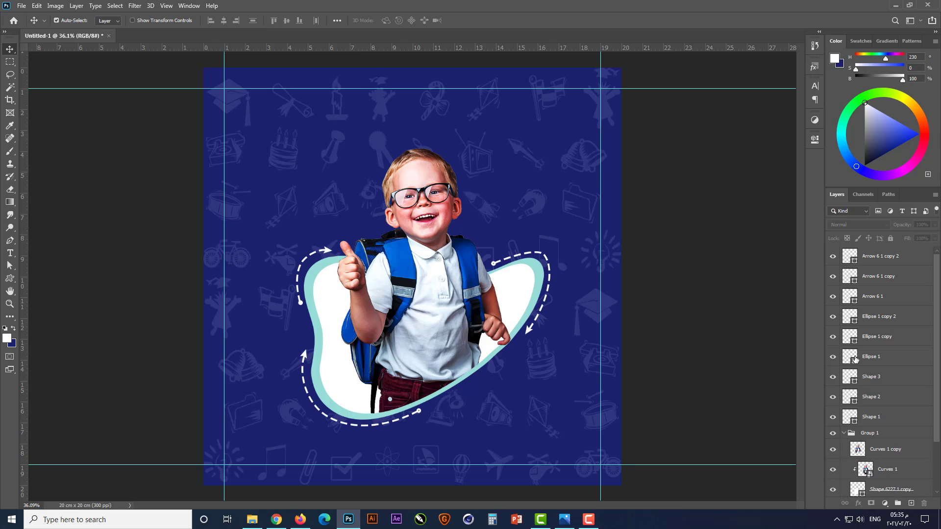
left_click(881, 259)
left_click(871, 417, "shift")
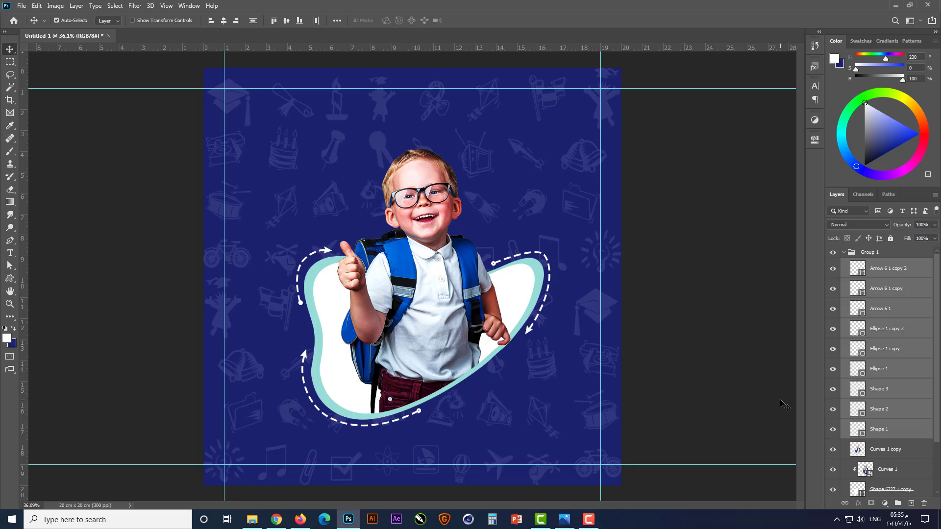
left_click(844, 253)
left_click(719, 327)
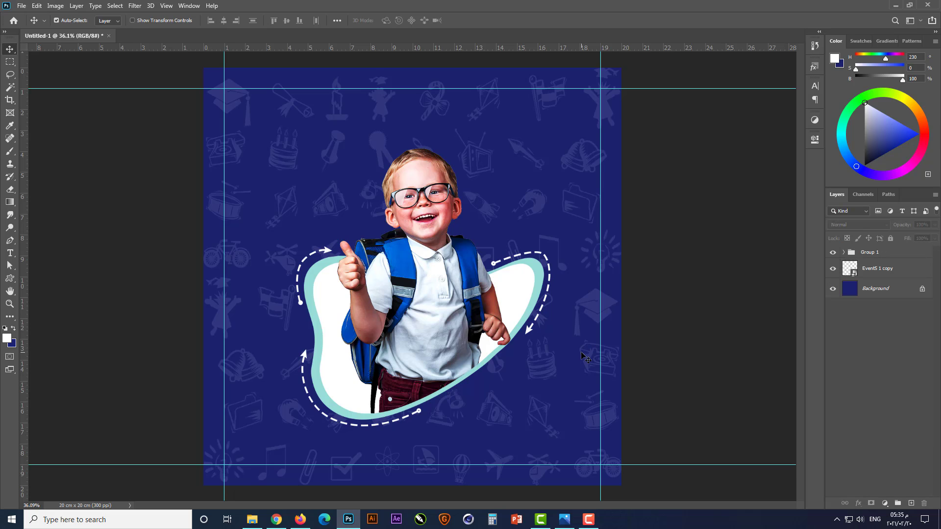
Briefly hide and reshow Group 1 and the icon pattern layer to check their contents, and fully lock the Event5 1 copy icon layer
left_click(833, 253)
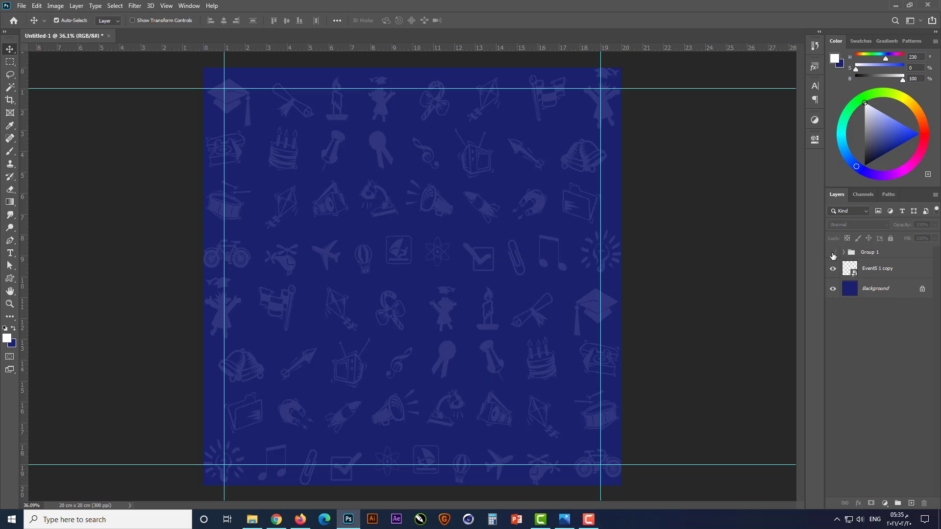
left_click(832, 253)
left_click(832, 270)
left_click(832, 269)
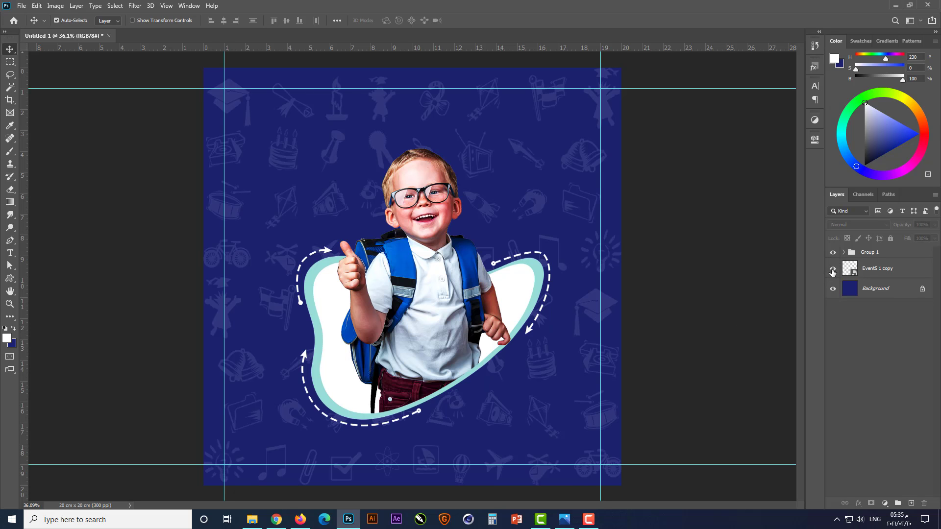
left_click(880, 271)
left_click(890, 239)
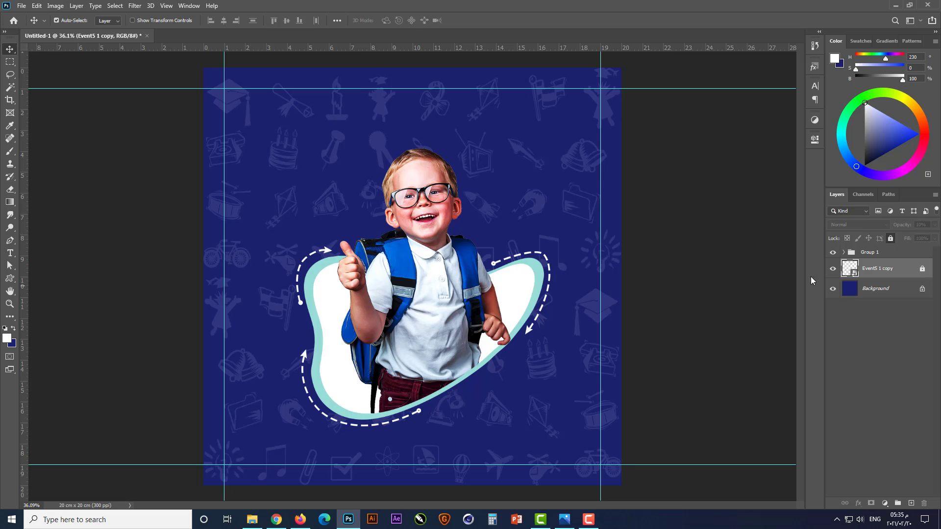
Scale Group 1 with the boy, blobs and arrows down proportionally around its centre to about 95%, apply the transform and deselect
left_click(863, 254)
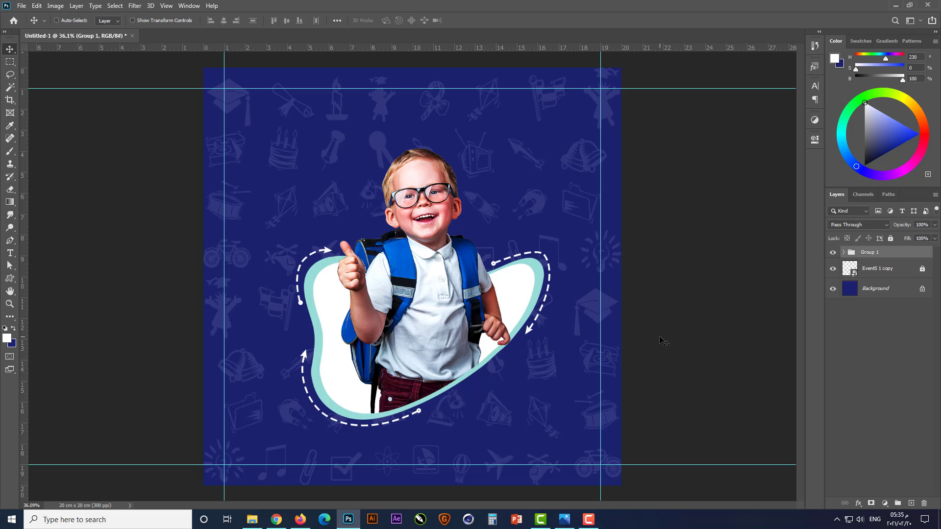
key("ctrl+t")
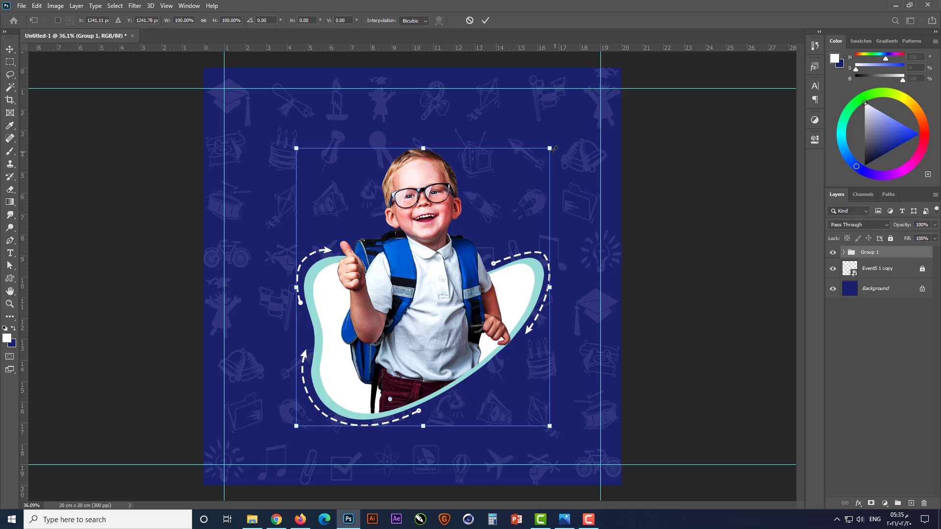
left_click_drag(552, 149, 547, 156)
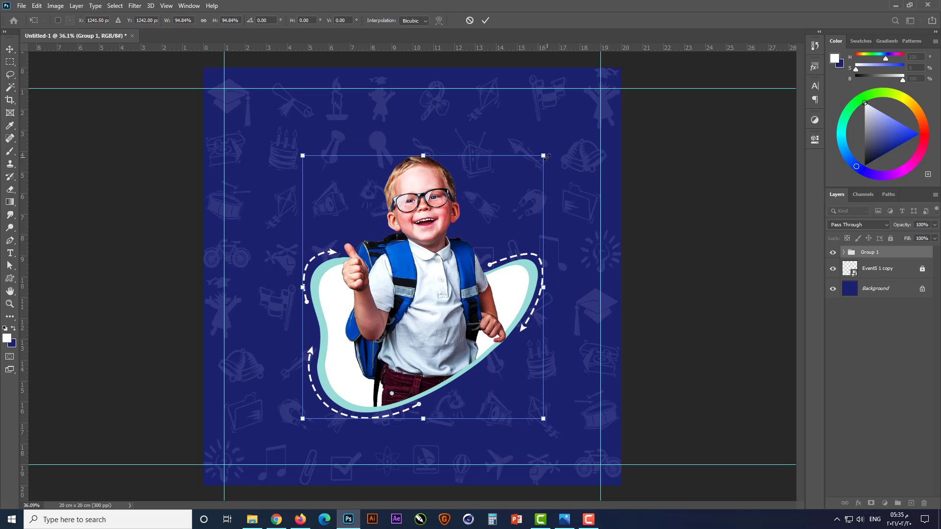
key("Return")
left_click(665, 307)
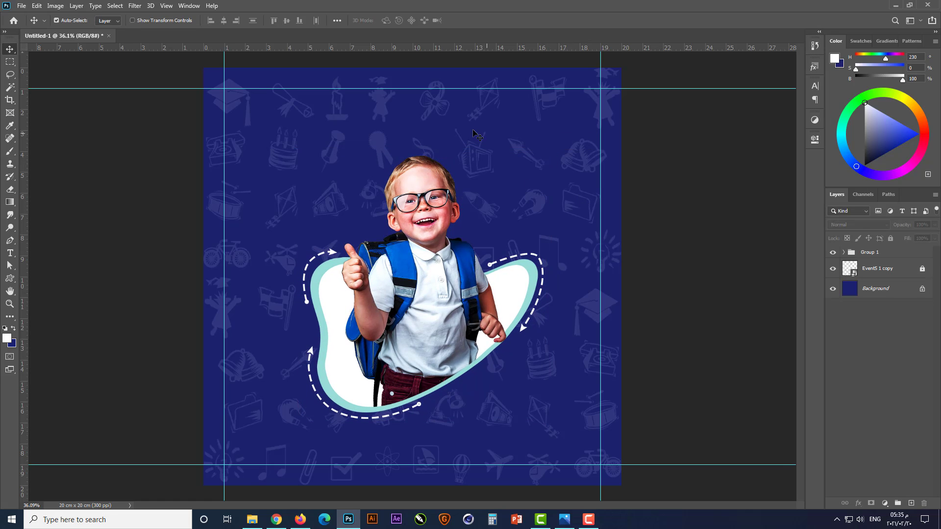
Add the white text title "العودة للمدارس" above the boy's head
scroll(392, 88, "up", 3)
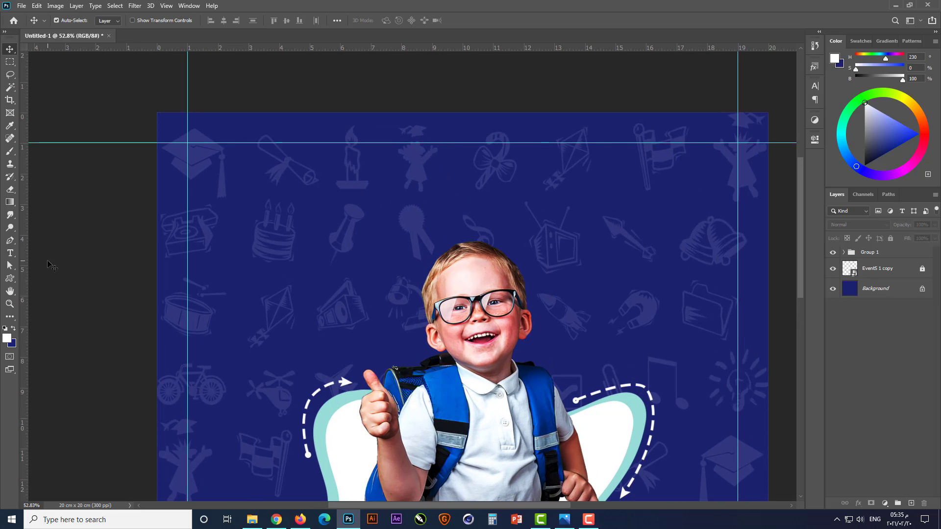
left_click(16, 254)
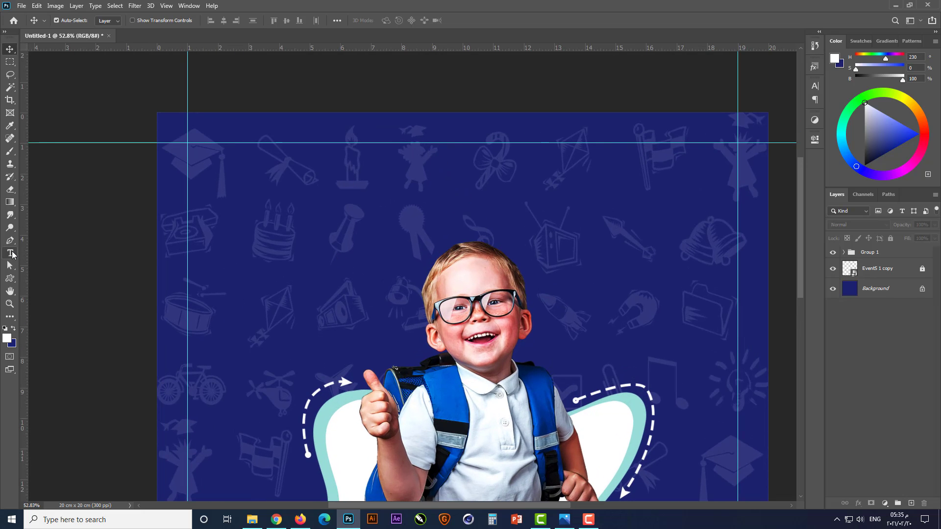
left_click(510, 193)
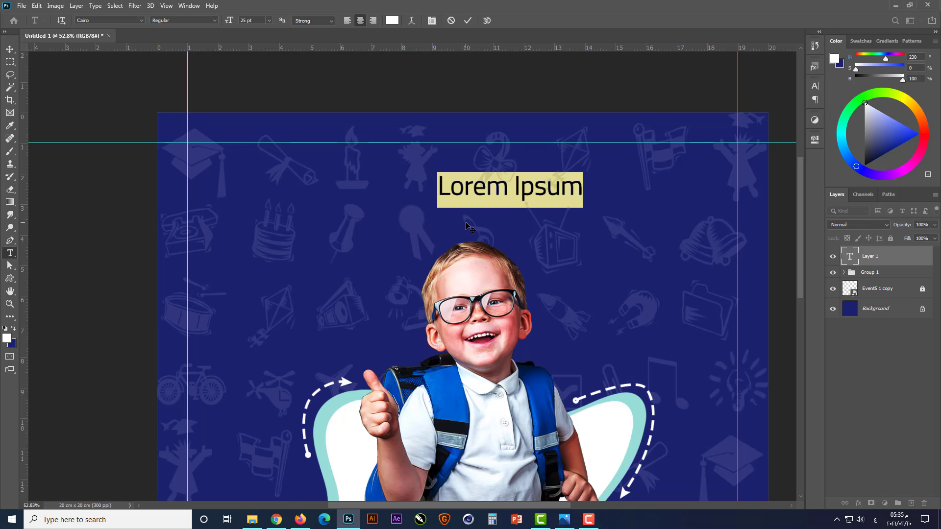
type("الع")
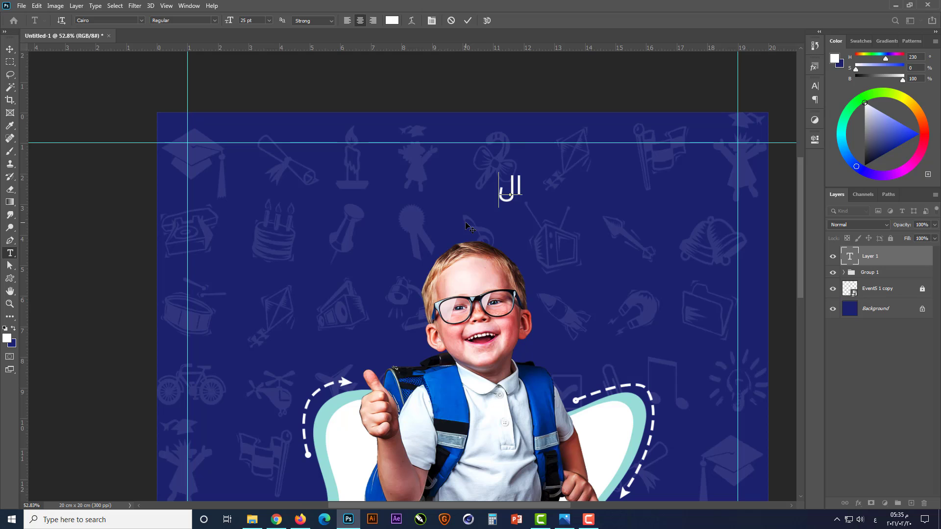
type("ود")
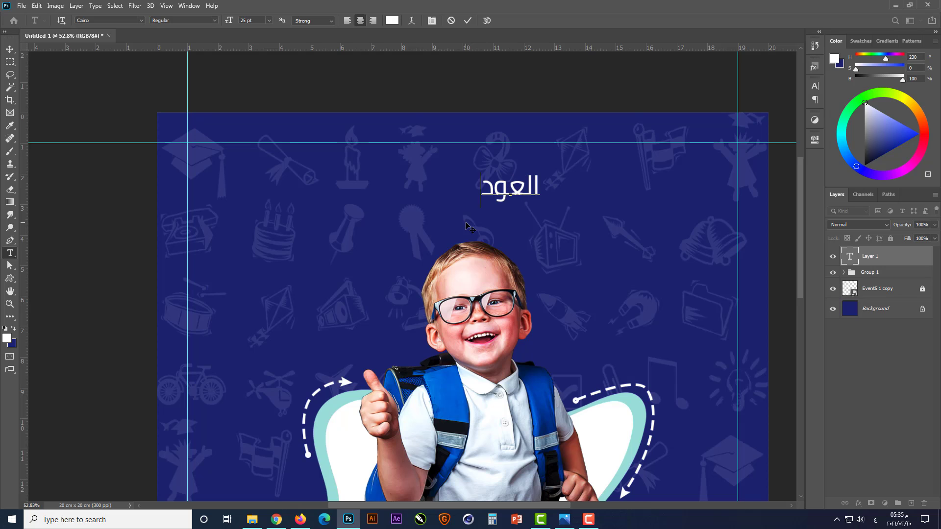
type("ة لل")
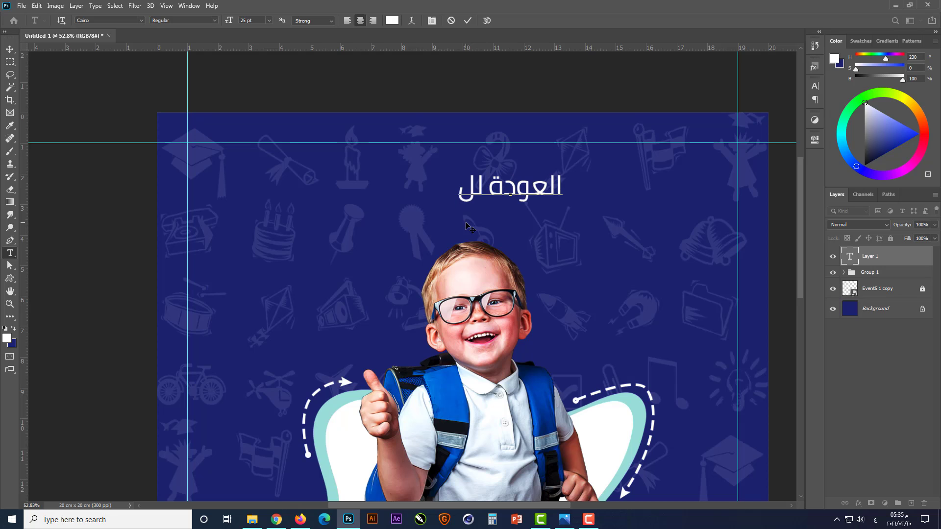
type("مدارس")
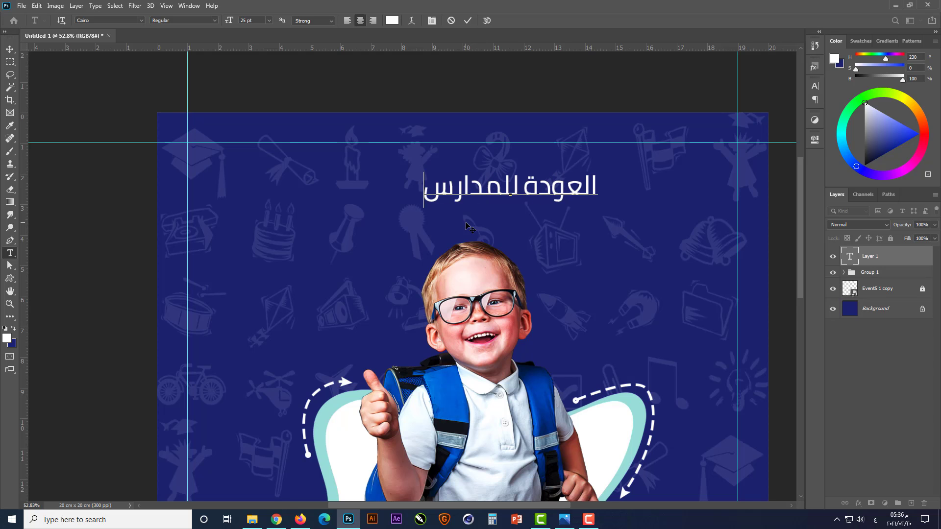
key("ctrl+Return")
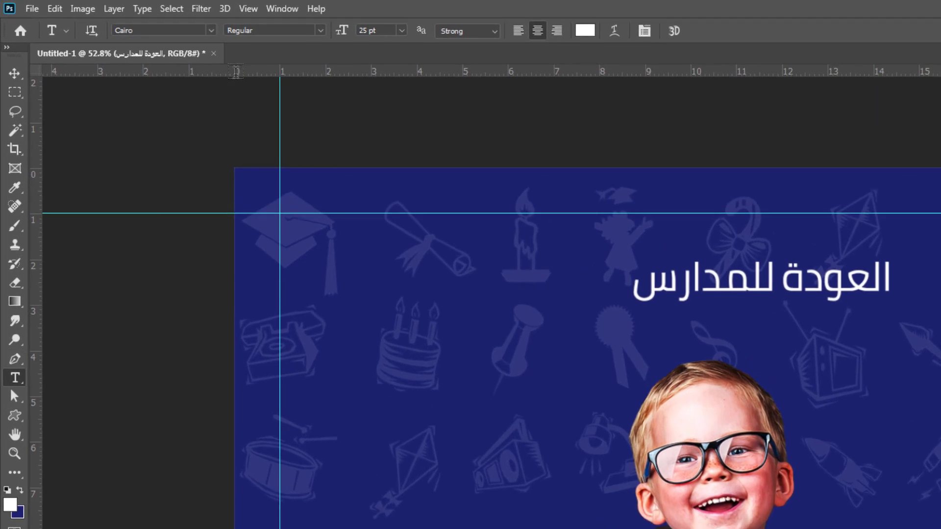
Change the title's font to 1Lionsys Reqa and scale the text up to more than twice its size
left_click(216, 32)
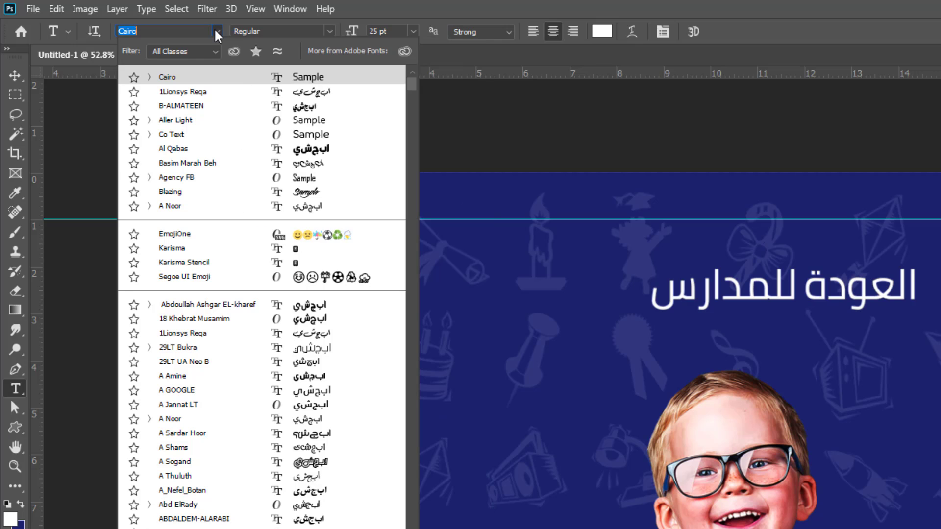
left_click(231, 93)
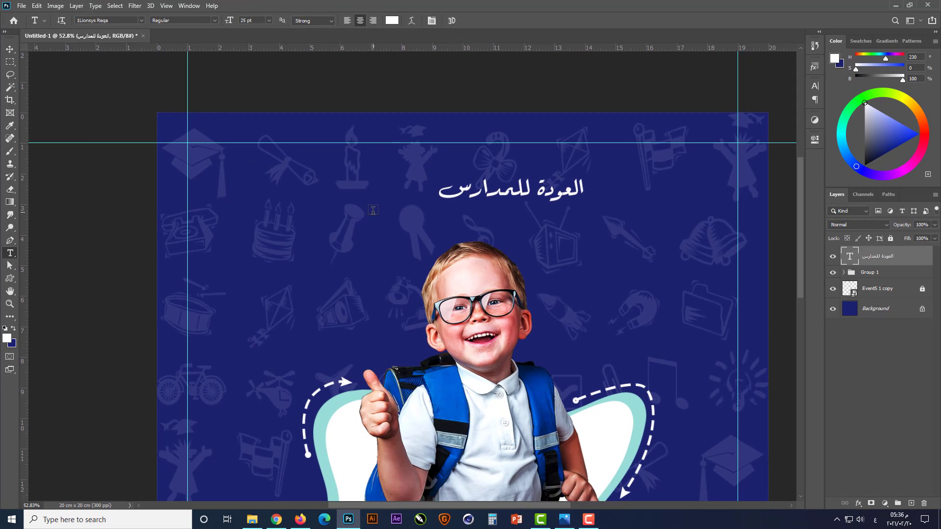
key("v")
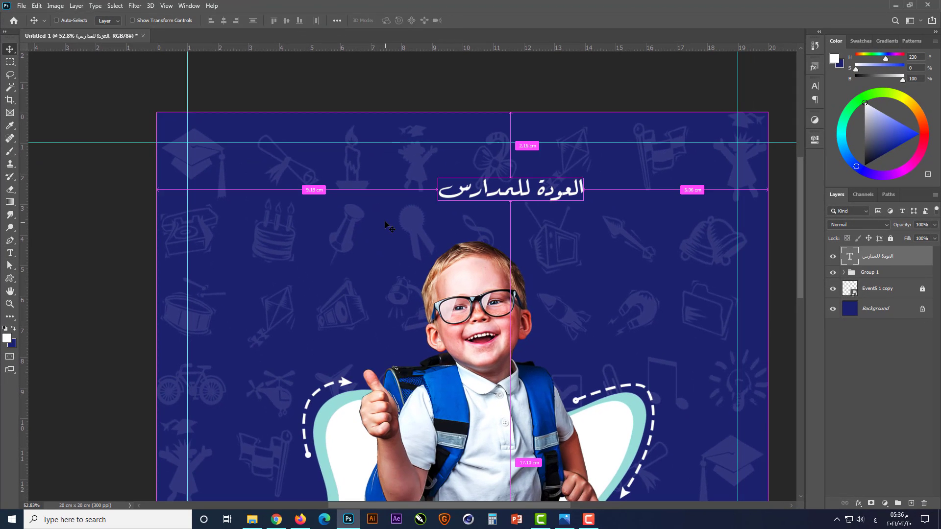
key("ctrl+t")
left_click_drag(583, 207, 673, 231)
key("Return")
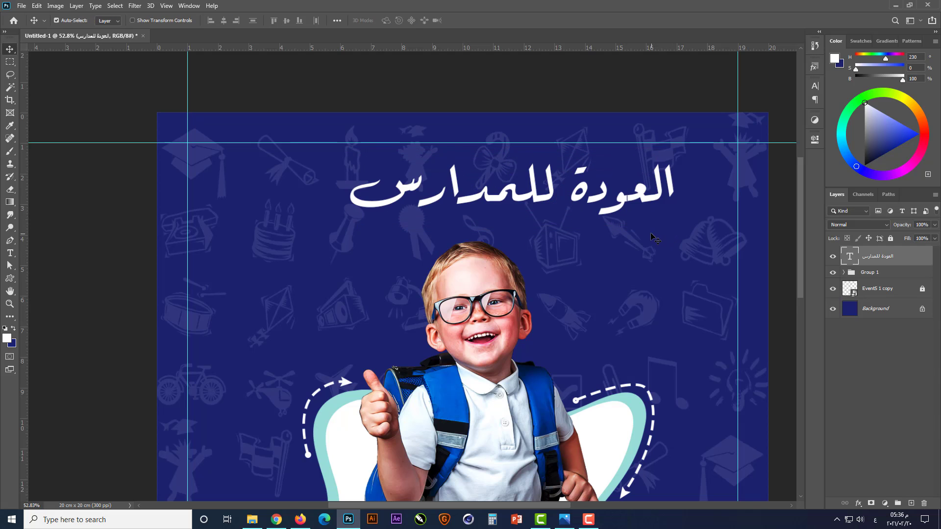
Center the title horizontally on the canvas and clear the selection
key("ctrl+a")
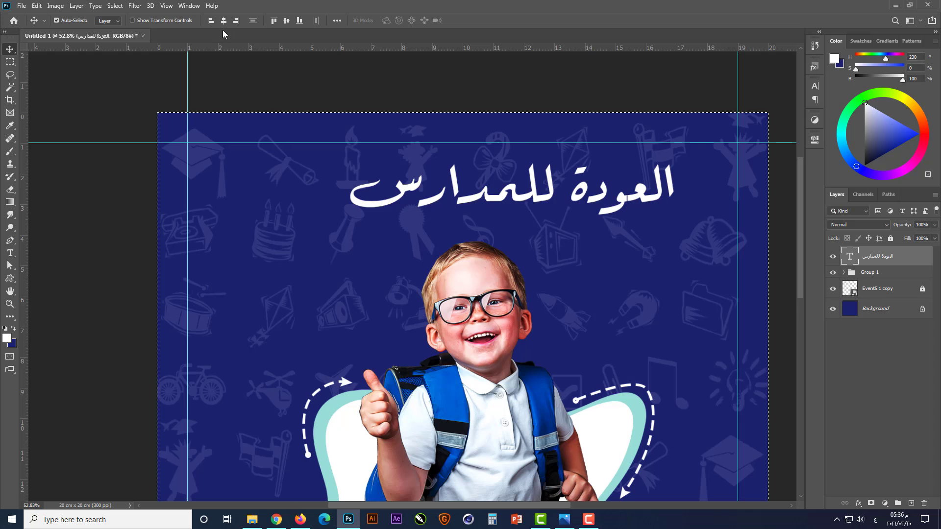
left_click(224, 20)
scroll(425, 149, "down", 3)
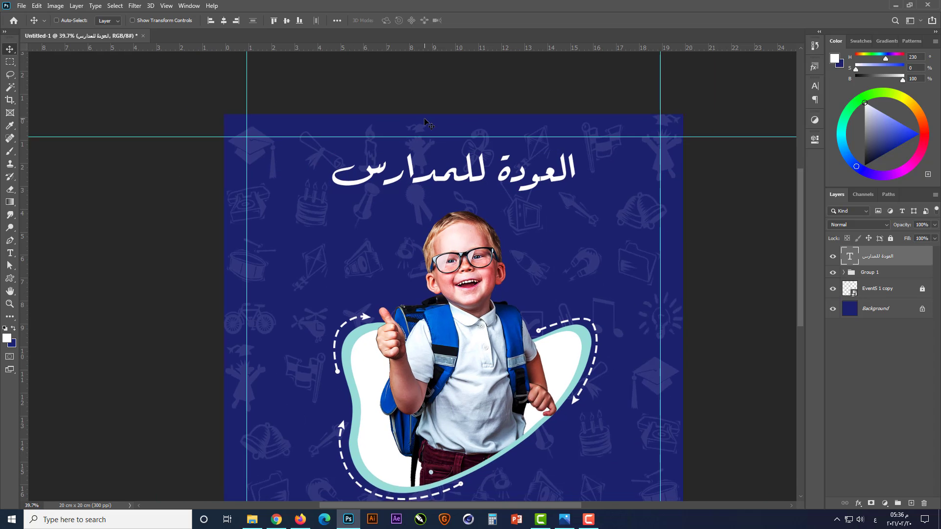
key("ctrl+0")
key("ctrl+d")
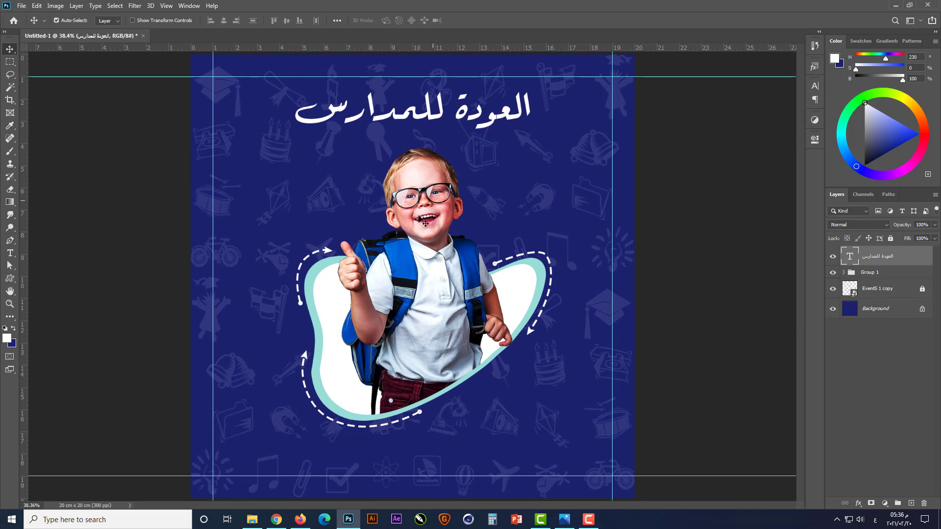
left_click(186, 178, "ctrl")
Nudge the title slightly up toward the upper horizontal guide
scroll(416, 106, "up", 2)
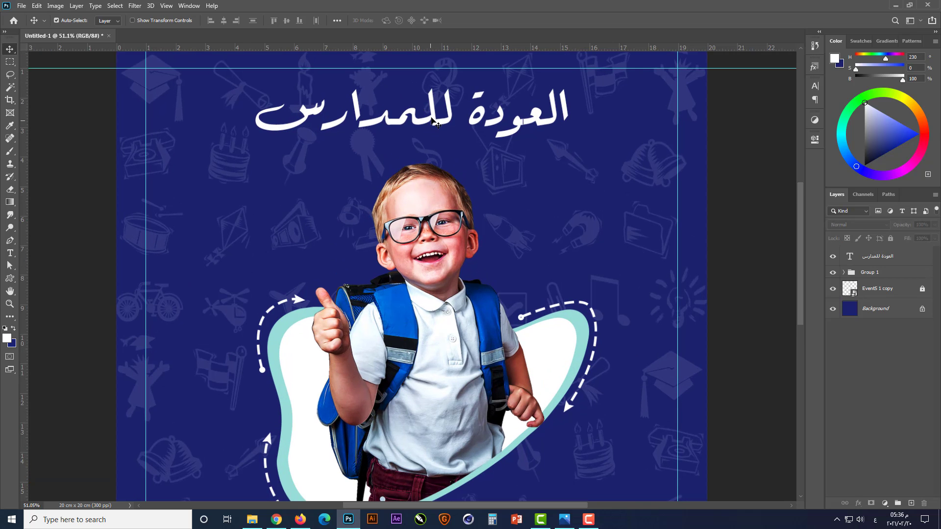
left_click(432, 118)
key("shift+Up")
key("shift+Up")
key("shift+Up")
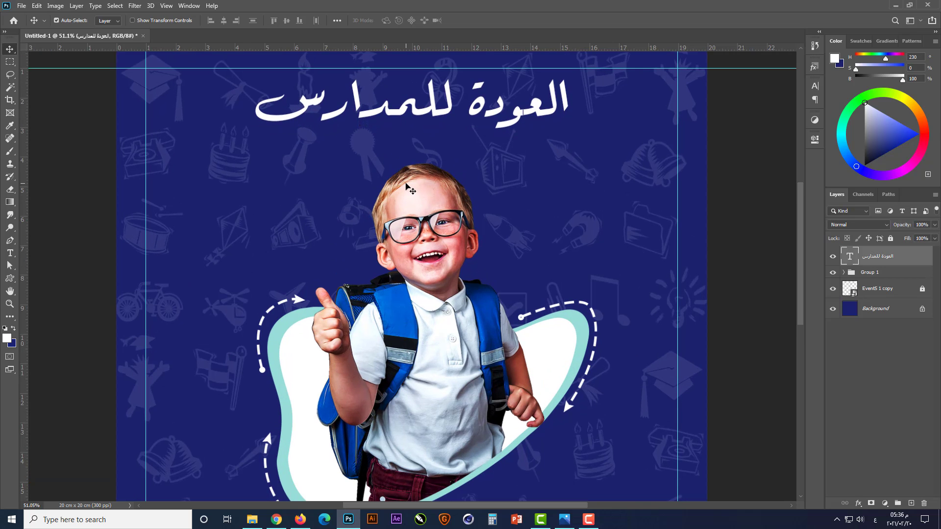
left_click(732, 240)
Draw a rounded rectangle about 852 × 108 px between the title and the boy's head
scroll(426, 136, "up", 1)
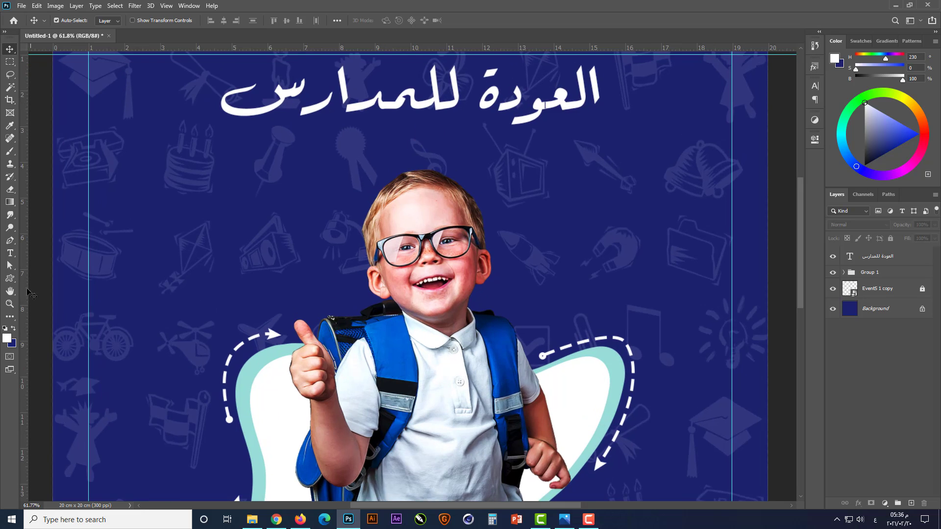
left_click(10, 278)
left_click(45, 290)
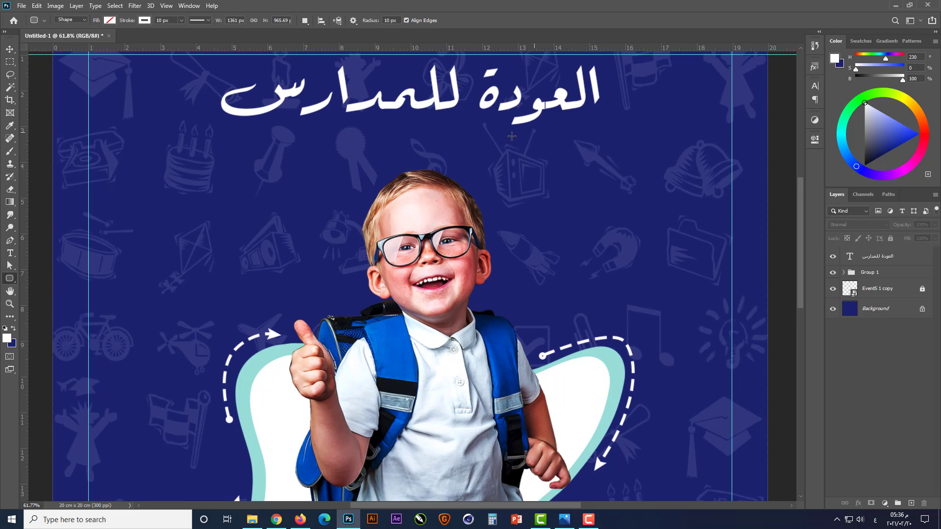
left_click_drag(573, 137, 318, 169)
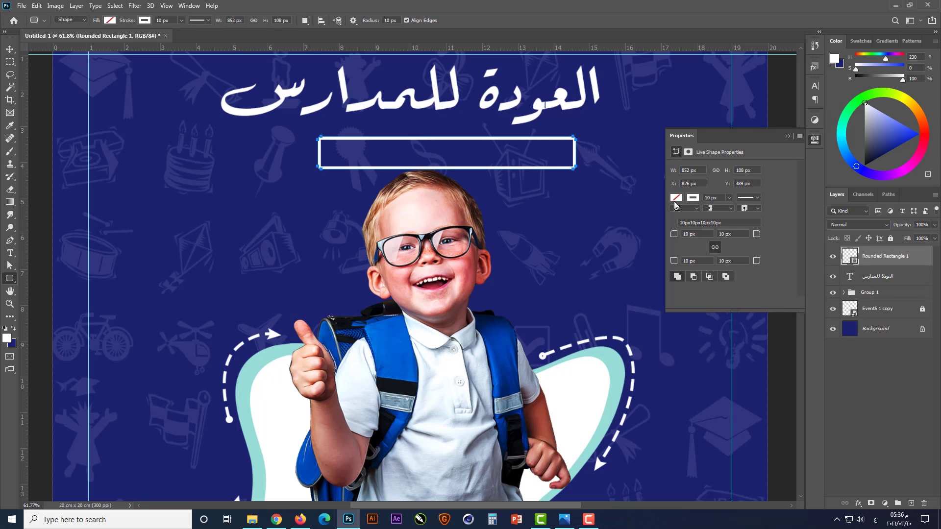
Give the rounded rectangle a white fill with no stroke and increase its corner radius
left_click(692, 197)
left_click(681, 216)
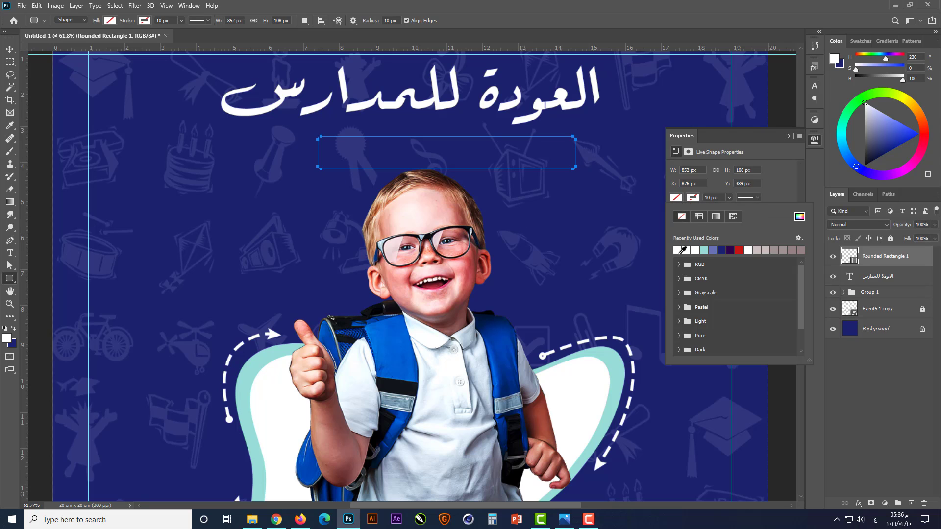
double_click(681, 250)
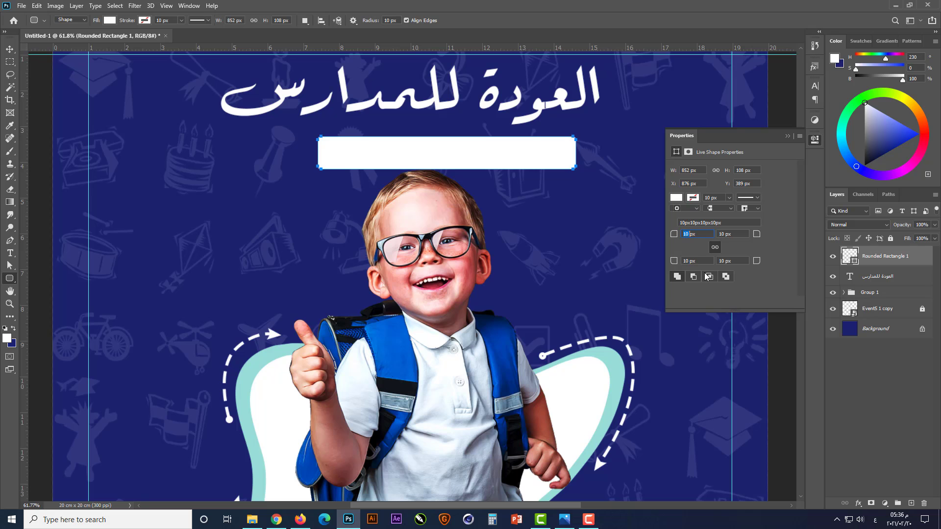
key("Return")
left_click(784, 134)
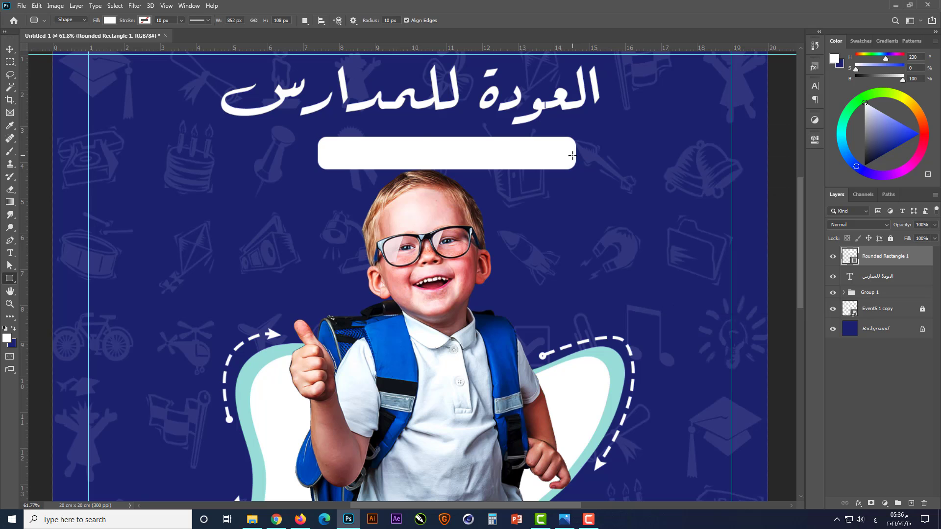
Shift the white bar slightly up and place a copy of it directly against its left end
key("v")
left_click_drag(466, 153, 465, 148)
scroll(698, 207, "down", 3)
scroll(697, 206, "up", 2)
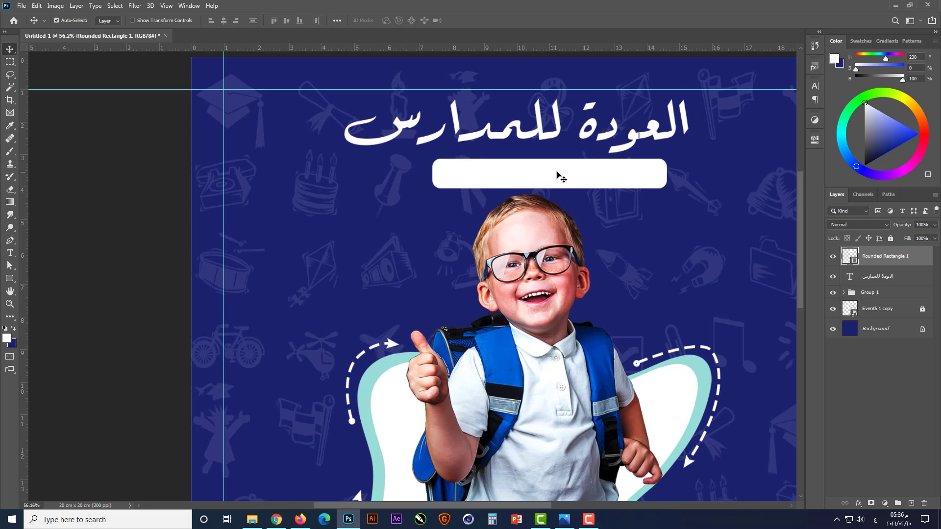
left_click_drag(618, 180, 381, 180)
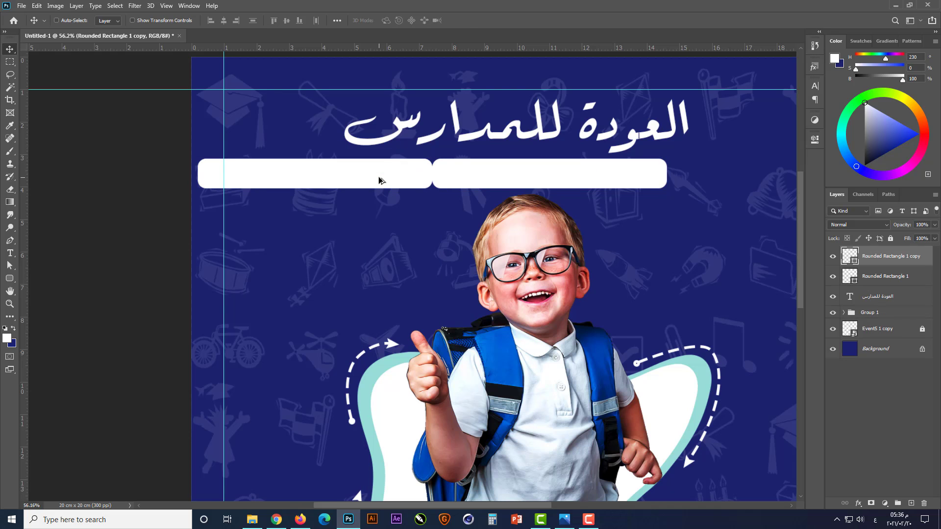
Narrow the copied bar from its left side to a short block adjoining the longer bar
key("ctrl+t")
left_click_drag(199, 174, 386, 175)
key("Return")
scroll(179, 225, "down", 2)
left_click(155, 241)
Scale the title down slightly around its center
scroll(507, 144, "up", 4)
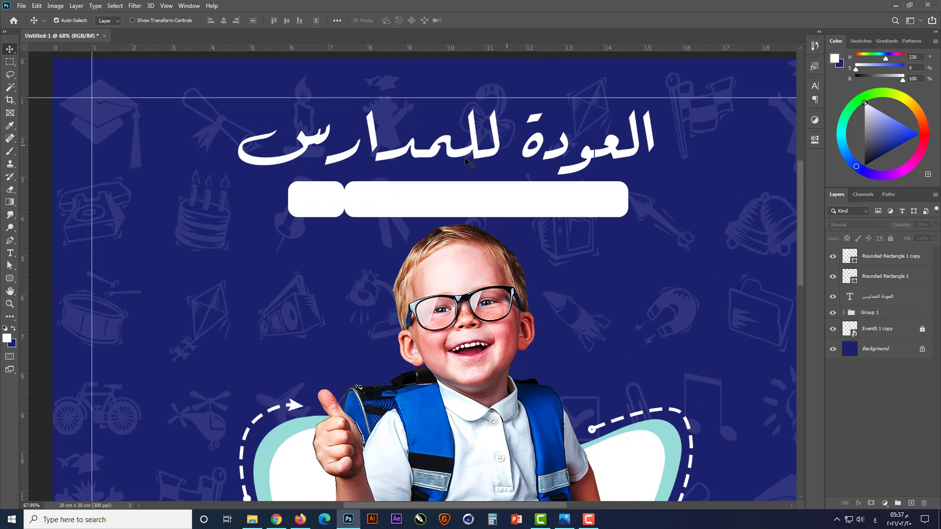
left_click(490, 156)
key("ctrl+t")
left_click_drag(657, 87, 637, 94)
key("Return")
Shorten the longer white bar from its right end to 83.57% of its width
left_click(498, 203)
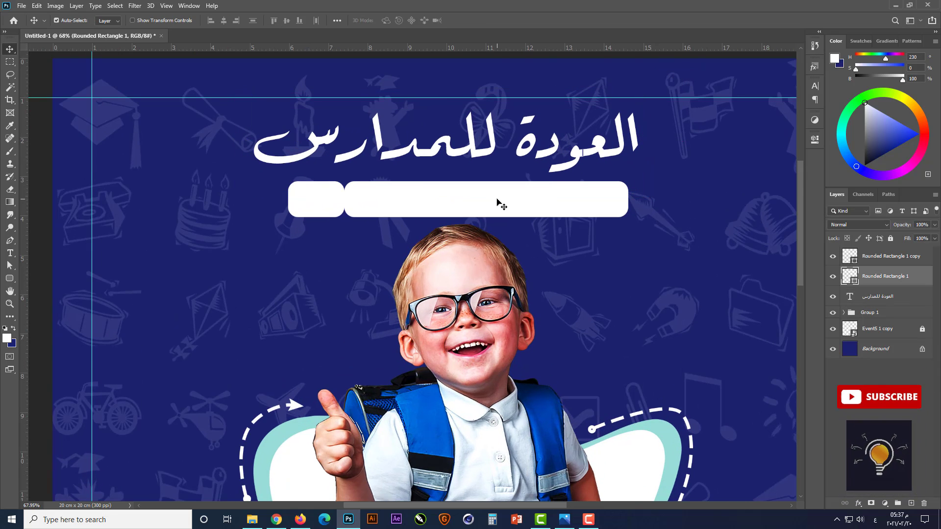
key("ctrl+t")
left_click_drag(628, 199, 581, 199)
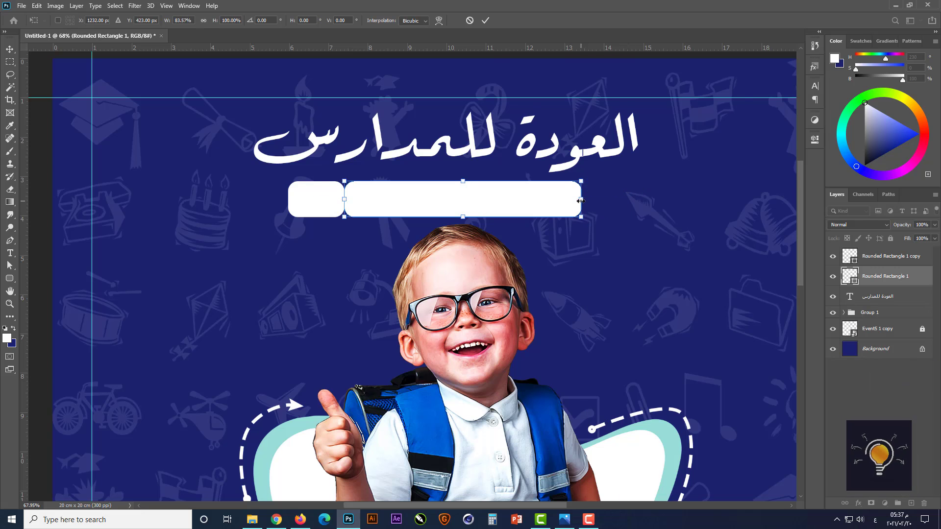
key("Return")
Move both white bars together to the right so they are centered under the title
left_click(324, 202, "shift")
key("ctrl+t")
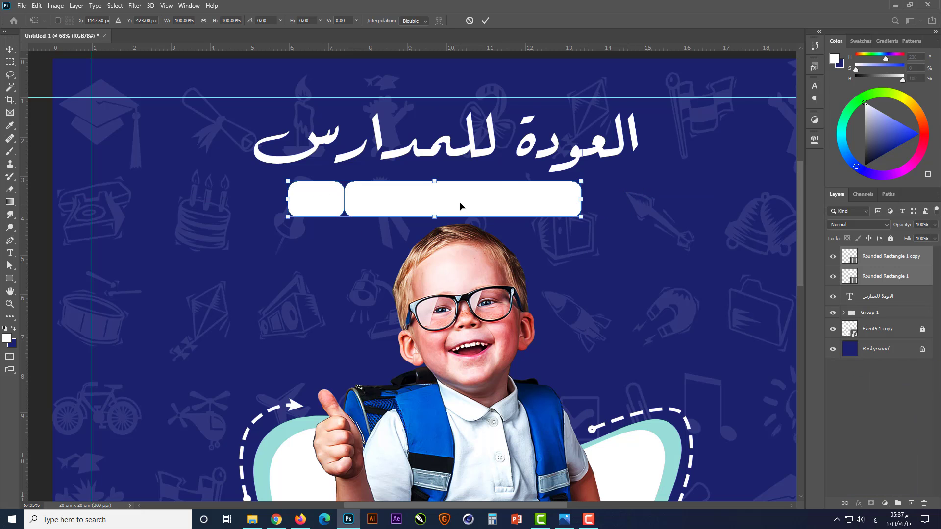
left_click_drag(460, 203, 472, 206)
key("Up")
key("Up")
key("Up")
key("Up")
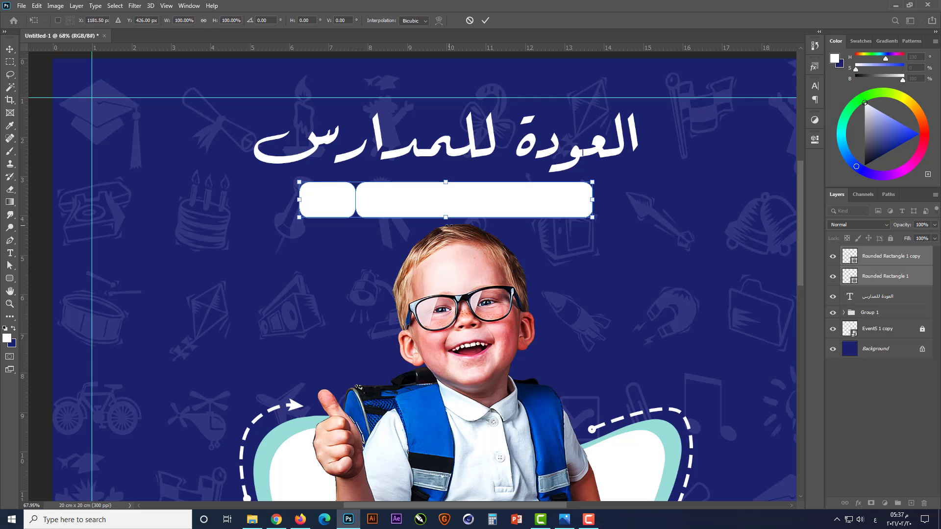
key("Return")
Scale down Group 1 with the boy slightly and center it horizontally on the canvas
key("ctrl+0")
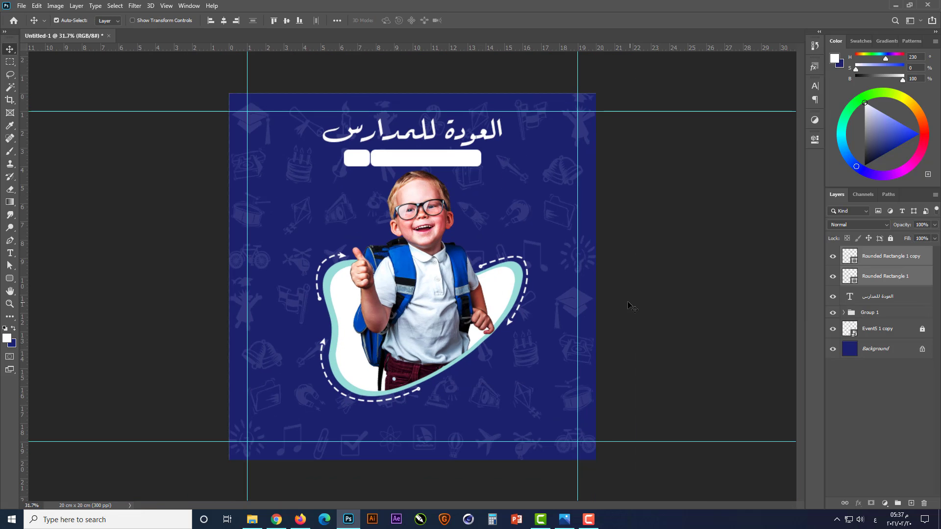
left_click(863, 314)
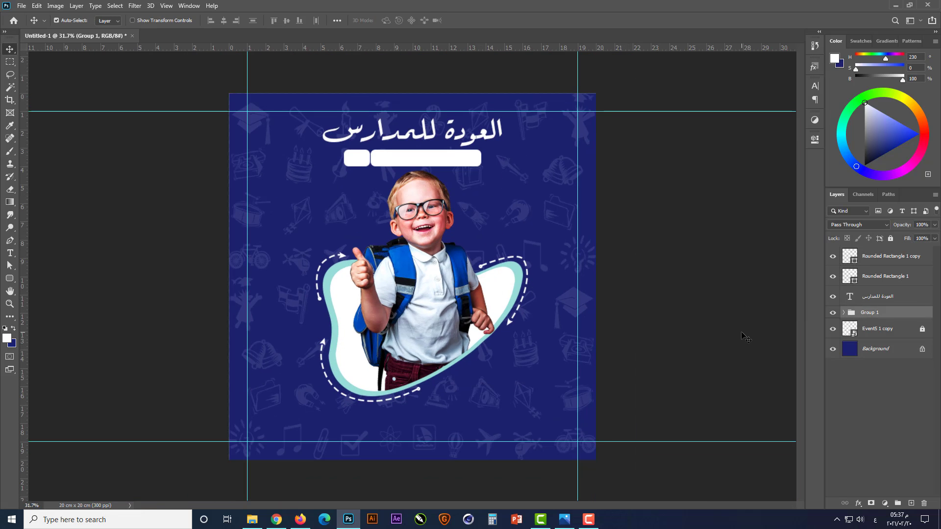
key("ctrl+t")
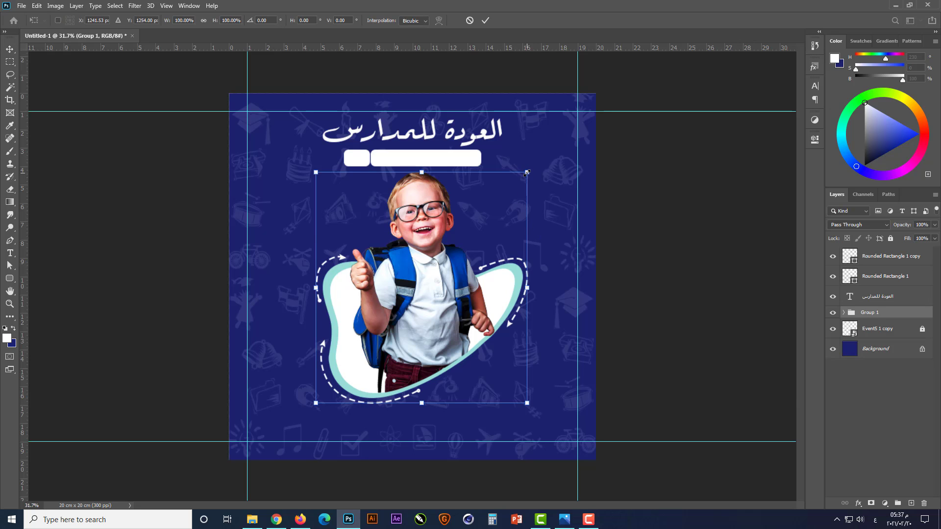
left_click_drag(526, 173, 523, 179)
key("Return")
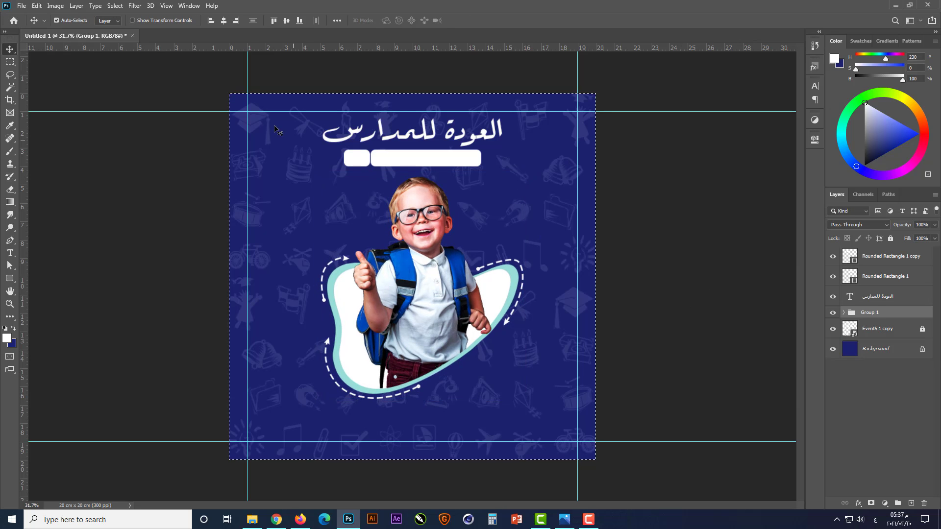
left_click_drag(501, 254, 493, 254)
key("ctrl+d")
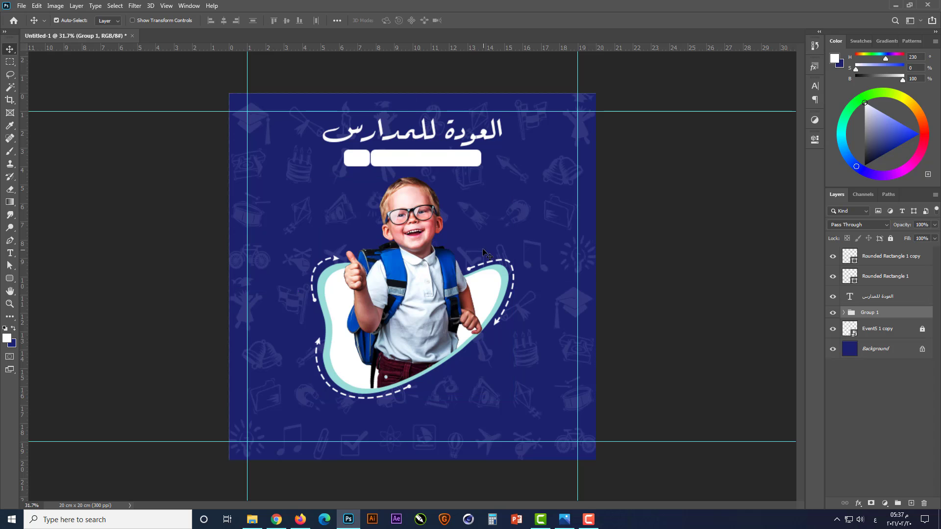
Nudge both white bars slightly down and enlarge them together by about 10% around their center
scroll(410, 150, "up", 8)
left_click(427, 202)
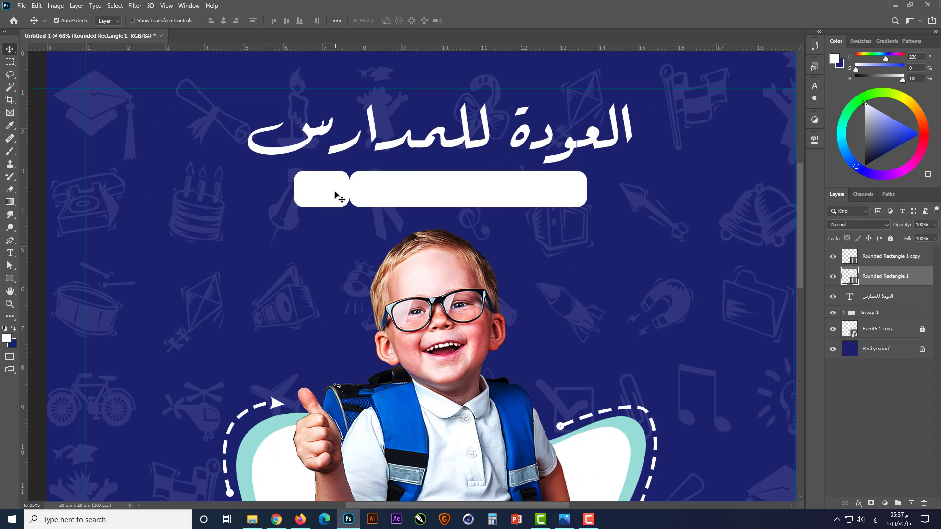
left_click(337, 192, "shift")
left_click_drag(336, 192, 336, 193)
key("ctrl+t")
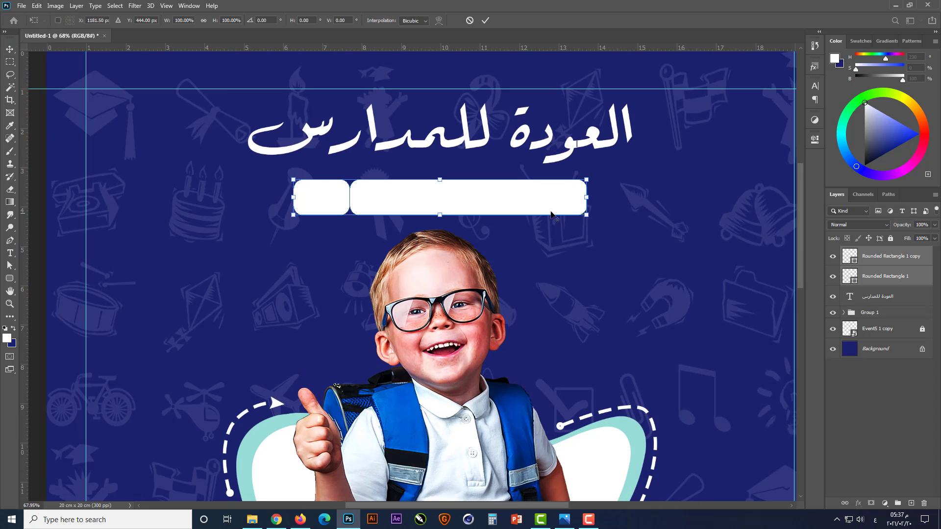
left_click_drag(586, 216, 602, 218)
key("Return")
scroll(577, 247, "down", 3)
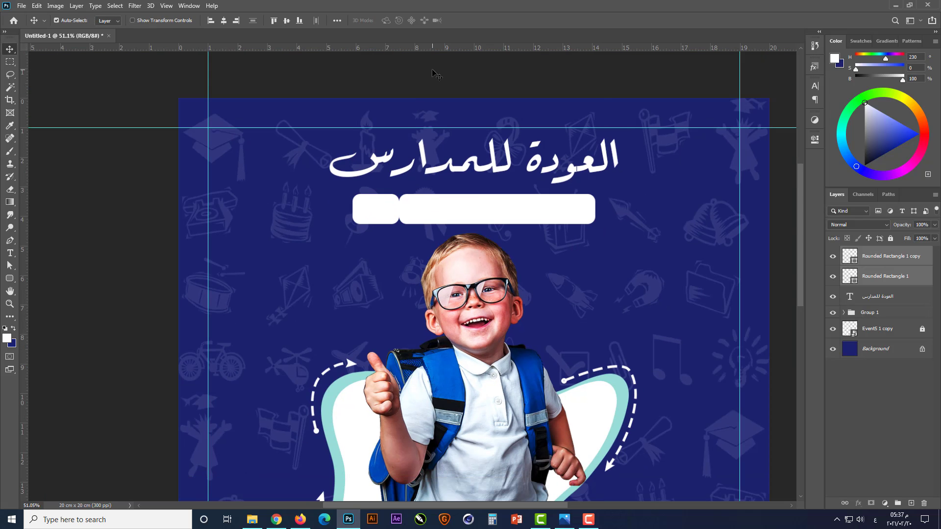
left_click(435, 73)
Copy the color #98DED9 from Color Hunt in Chrome and fill the shorter bar with it in Photoshop
scroll(499, 198, "up", 4)
left_click(503, 203)
left_click(332, 211)
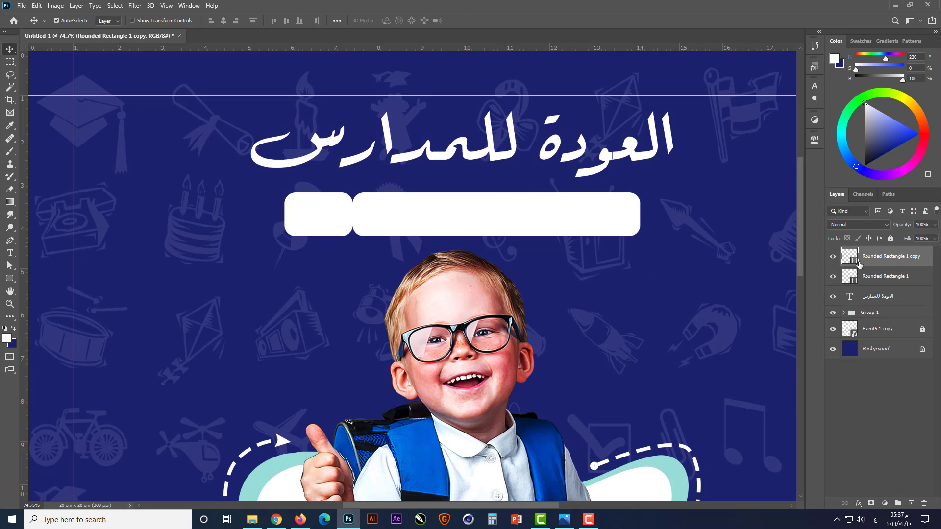
left_click(276, 520)
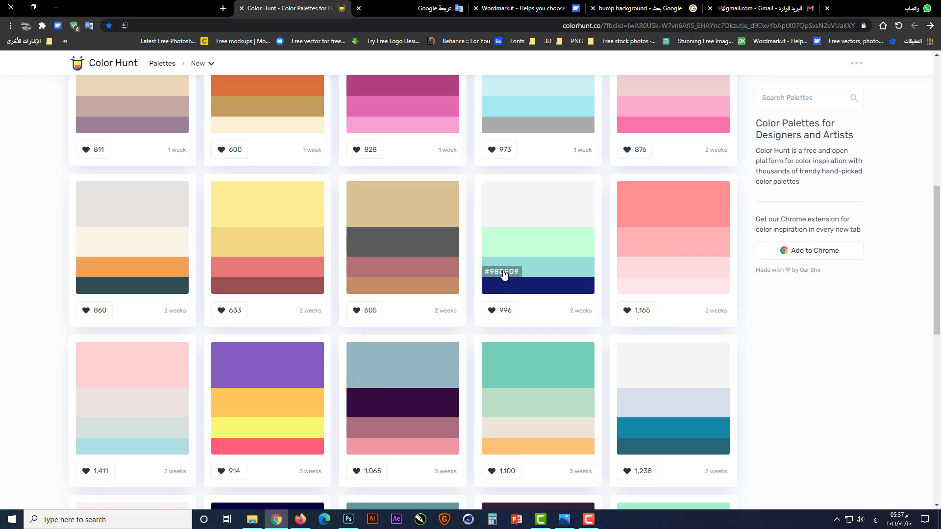
left_click(509, 286)
key("alt+Tab")
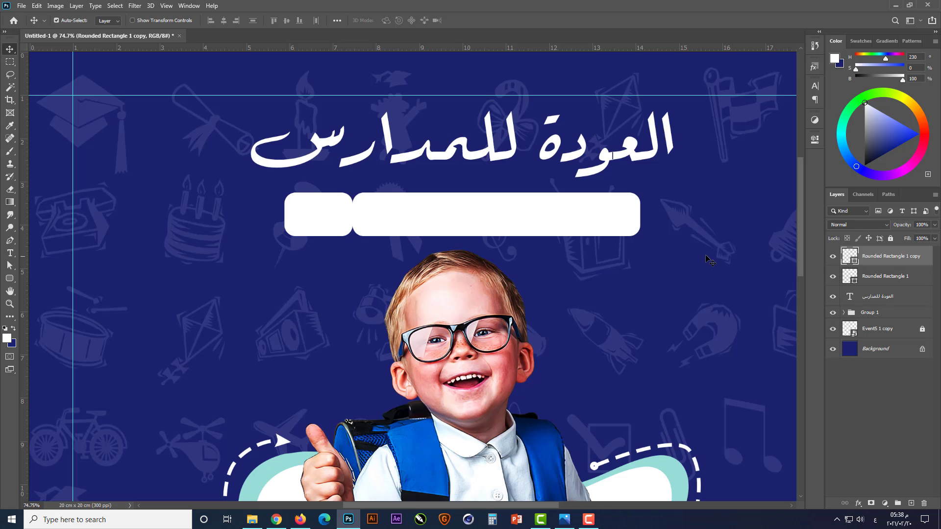
double_click(852, 264)
key("ctrl+v")
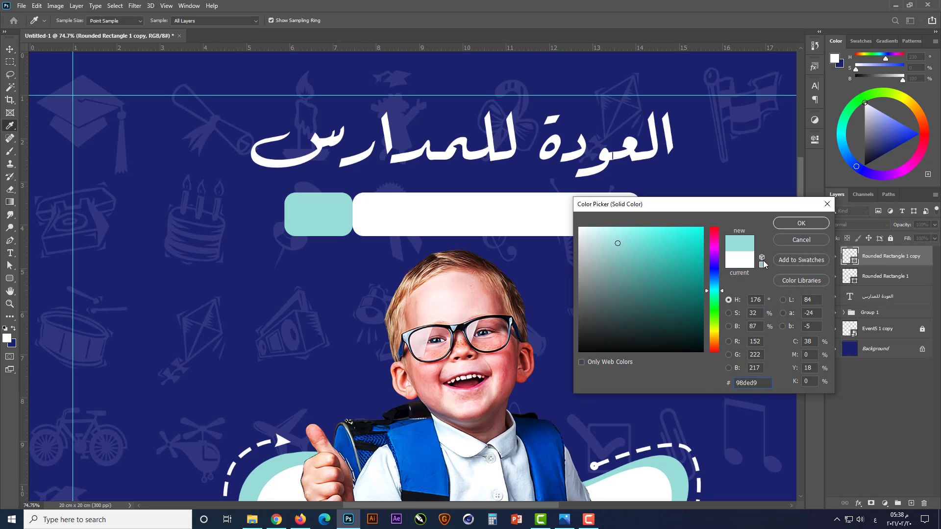
left_click(801, 223)
scroll(607, 326, "down", 5)
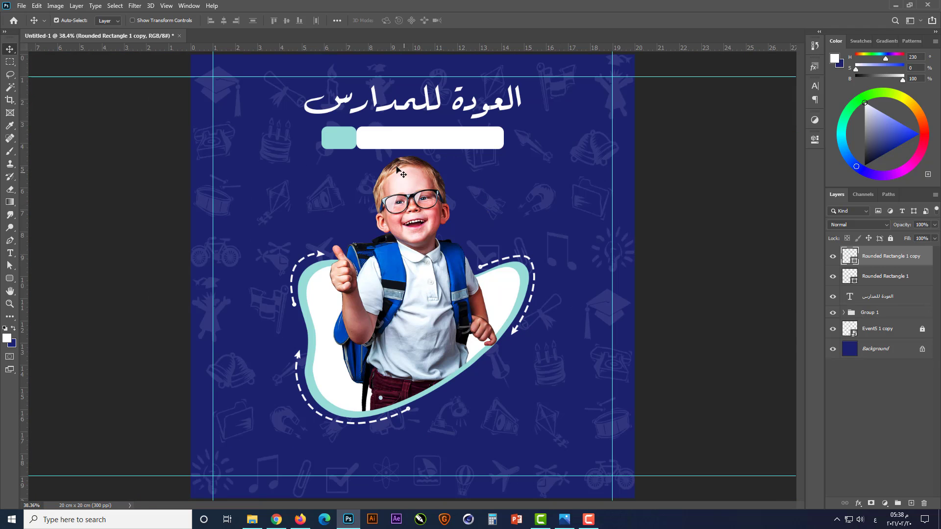
Copy the orange #F0A500 from Color Hunt in Chrome and fill the shorter bar with it in Photoshop
scroll(382, 175, "up", 6)
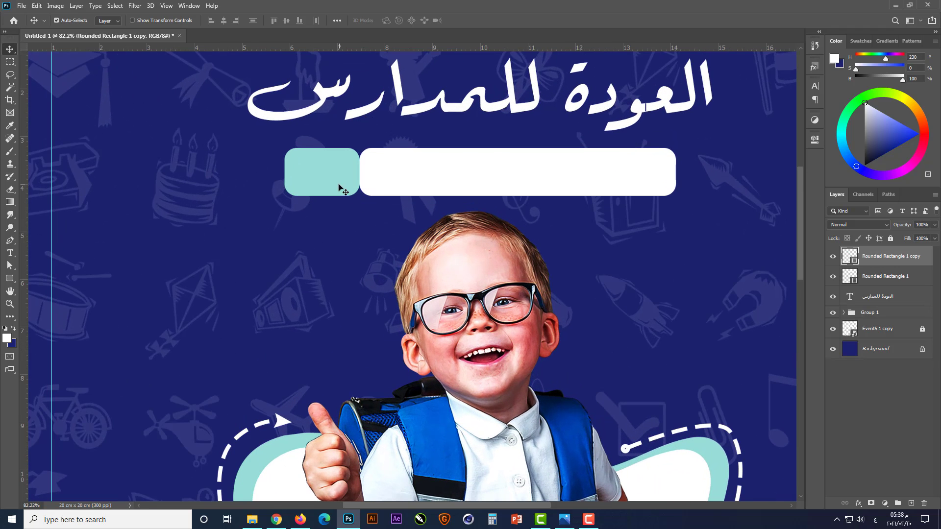
left_click(277, 519)
scroll(380, 382, "up", 5)
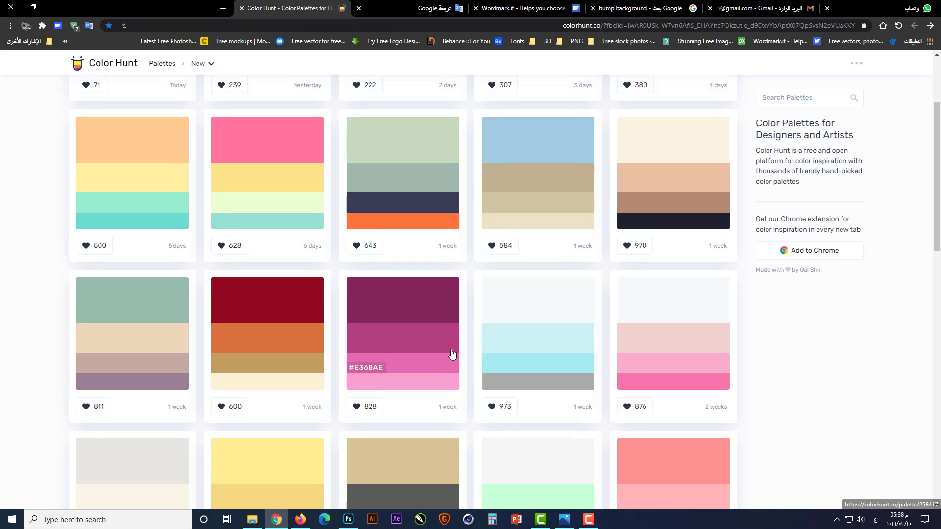
scroll(380, 382, "up", 3)
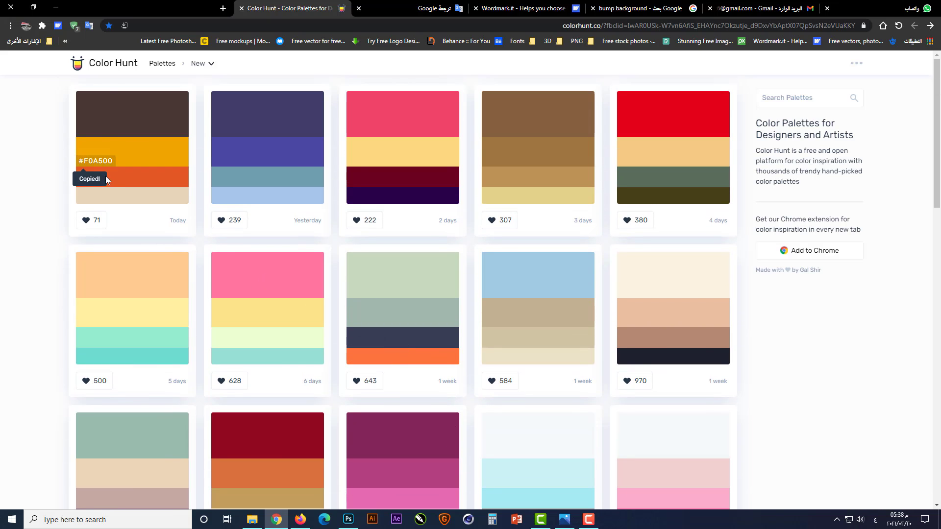
key("alt+Tab")
double_click(855, 260)
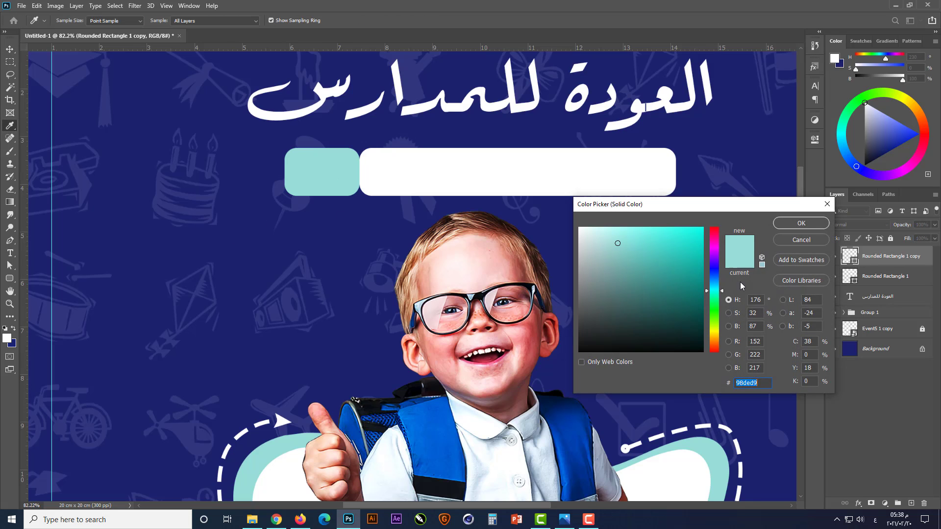
key("ctrl+v")
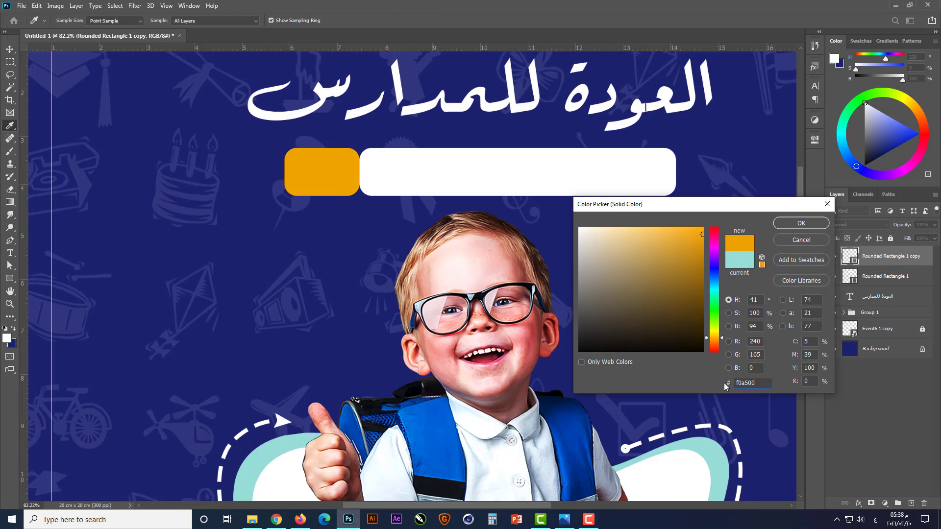
left_click(792, 227)
Recolor the teal outline shape behind the boy with the copied orange f0a500
scroll(475, 160, "down", 8)
scroll(452, 377, "up", 7)
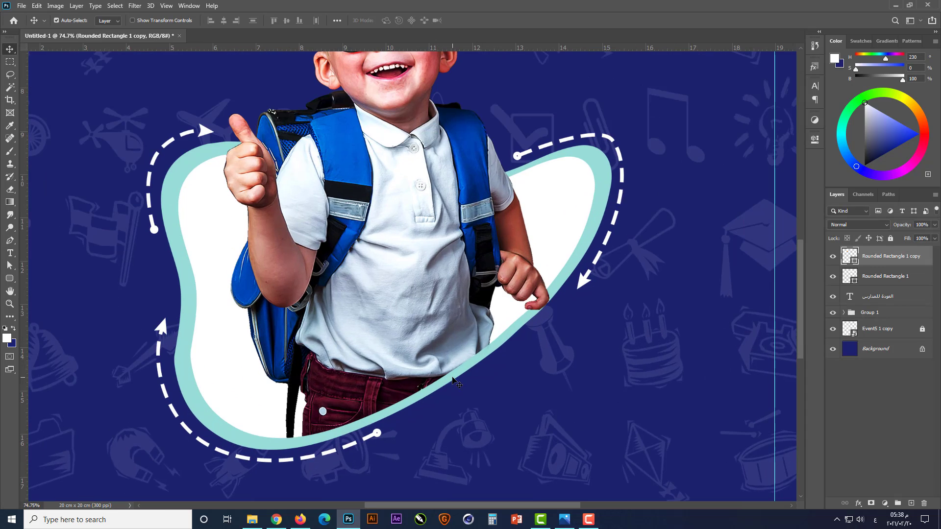
left_click(452, 377)
double_click(856, 485)
key("ctrl+v")
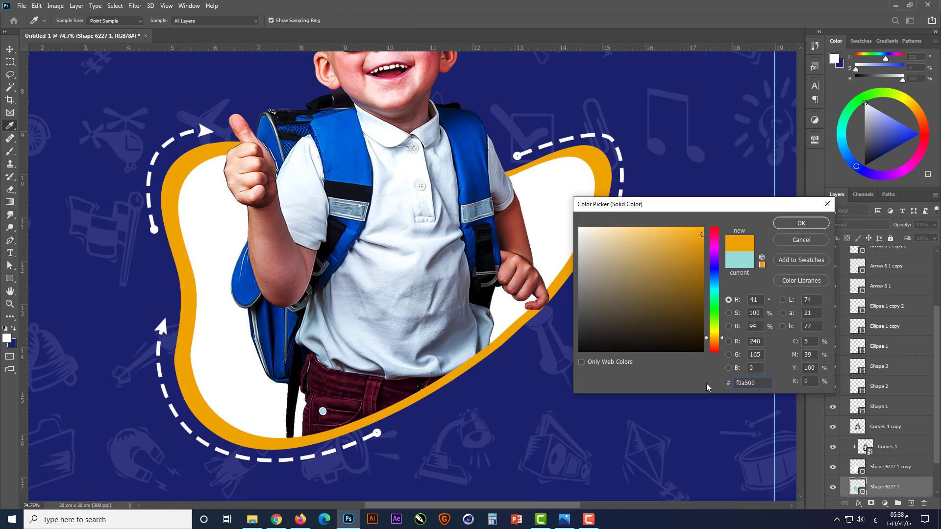
left_click(793, 226)
key("ctrl+0")
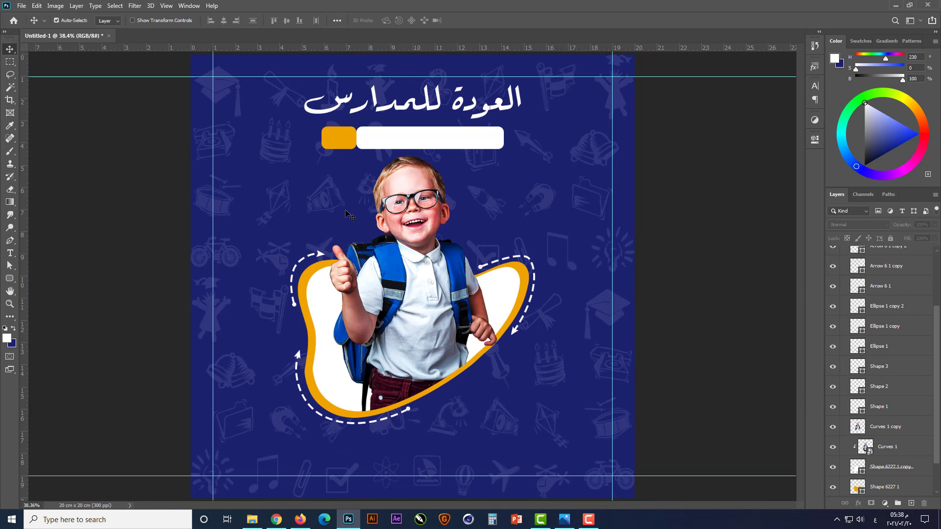
Duplicate the title a little below the original and replace the copy's text with "القبول مفتوح"
scroll(346, 115, "up", 5)
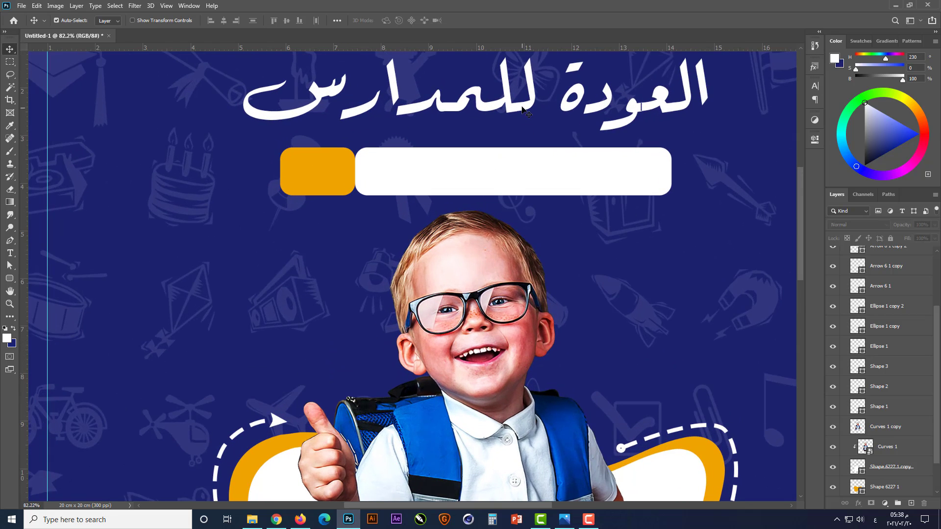
left_click_drag(528, 114, 523, 159)
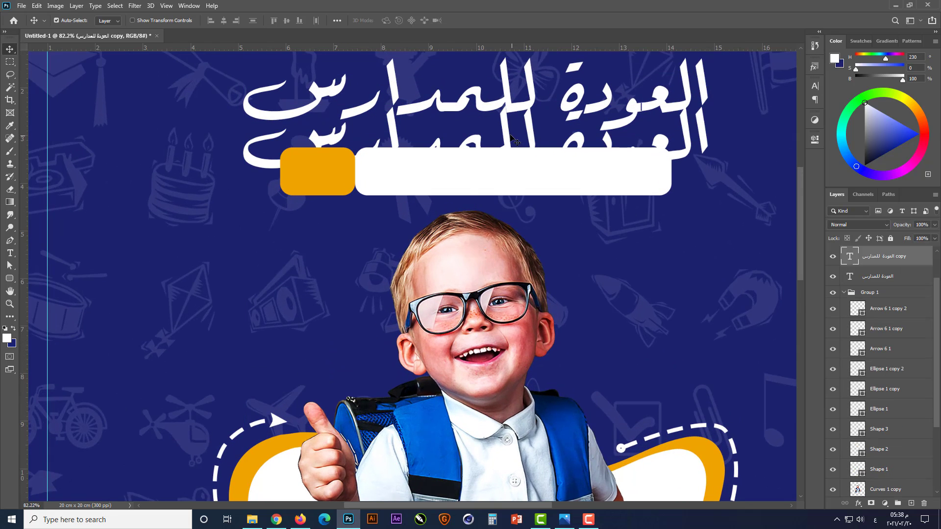
key("Return")
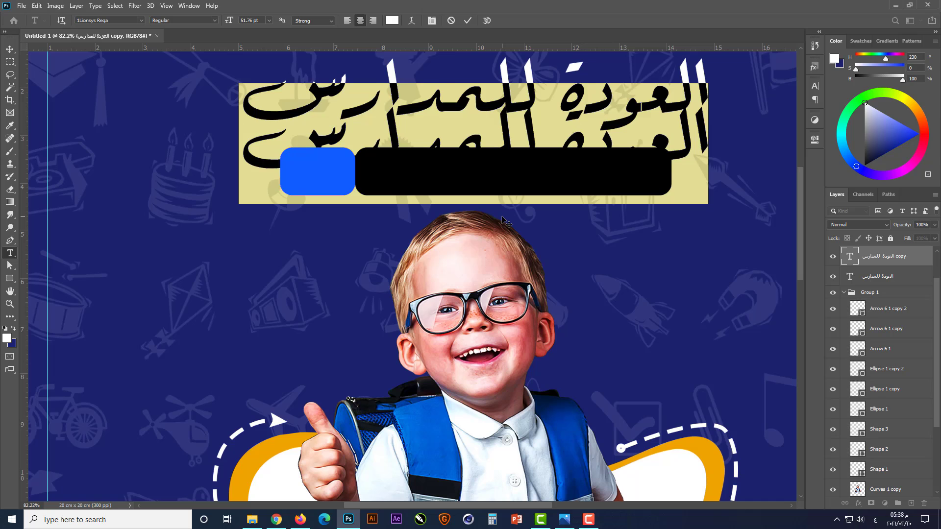
key("BackSpace")
type("الفصل ")
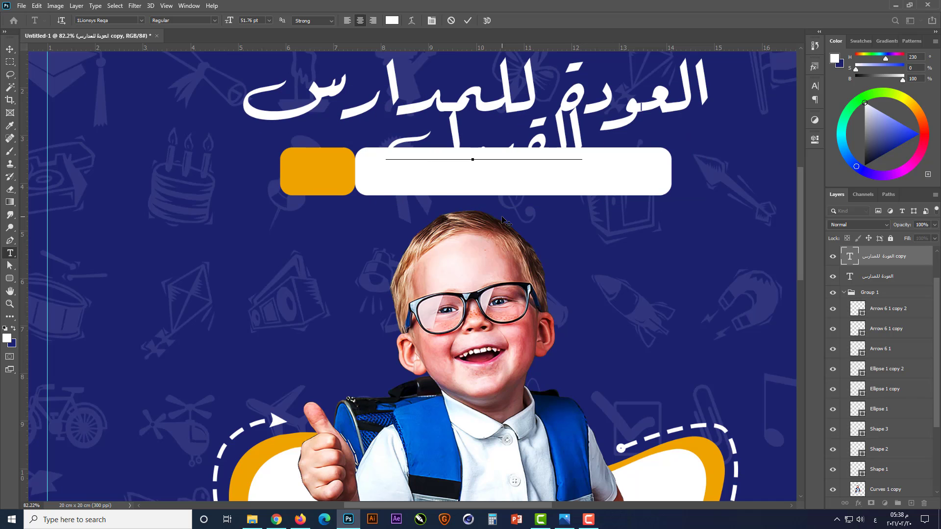
type("صيفي")
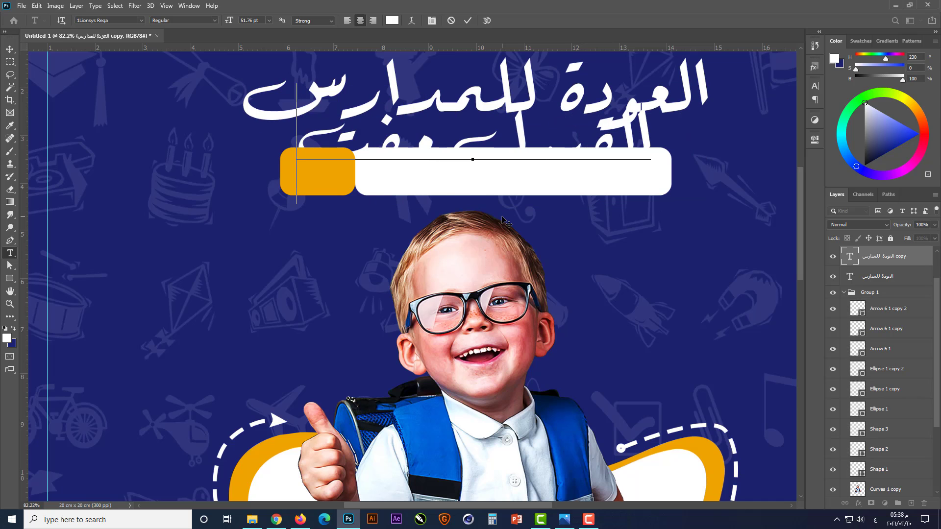
type("ح")
key("ctrl+Return")
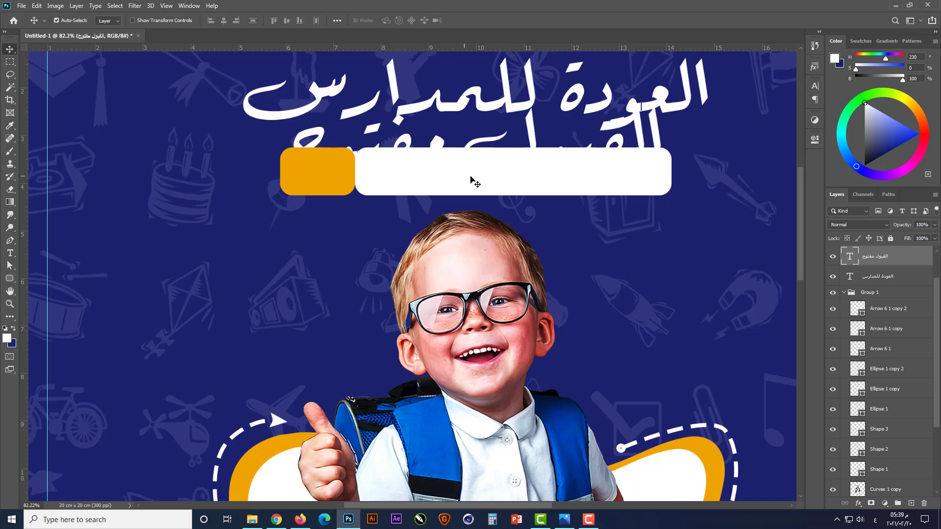
Change the color of the "القبول مفتوح" text to the navy of the background
double_click(850, 257)
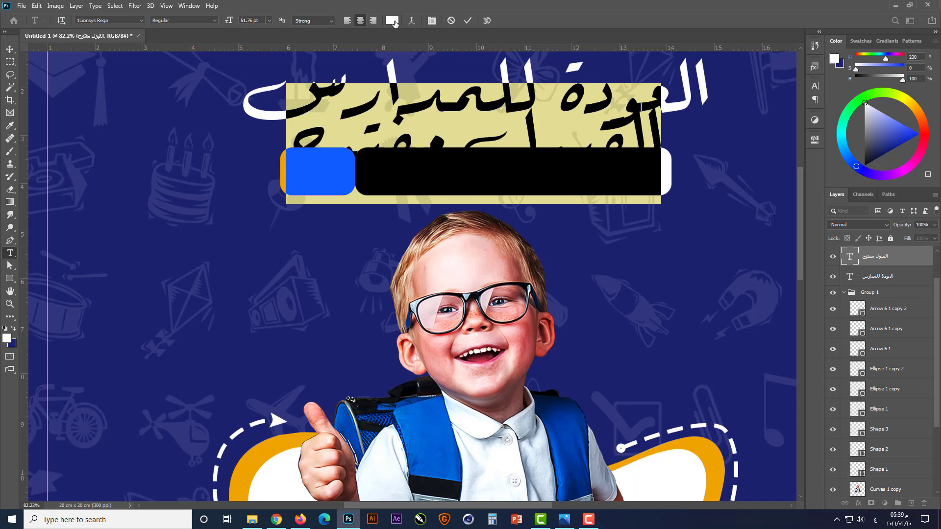
left_click(395, 23)
left_click(765, 138)
left_click(799, 224)
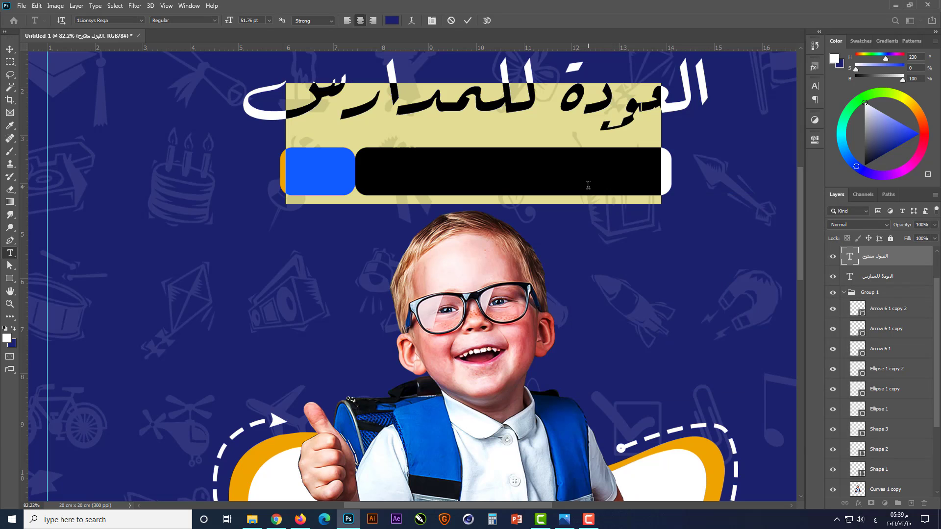
key("ctrl+Return")
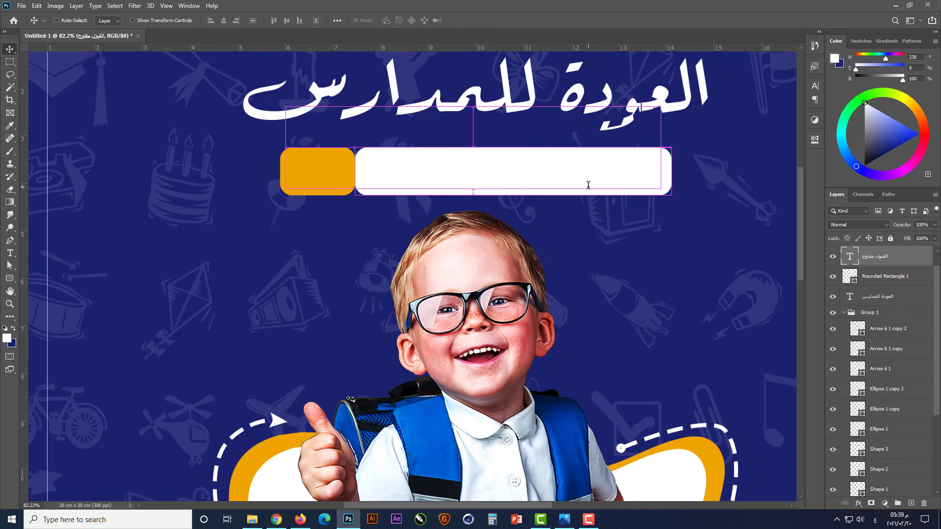
Scale the "القبول مفتوح" text down to about 26 pt and place it inside the white bar
key("t")
scroll(541, 249, "down", 3)
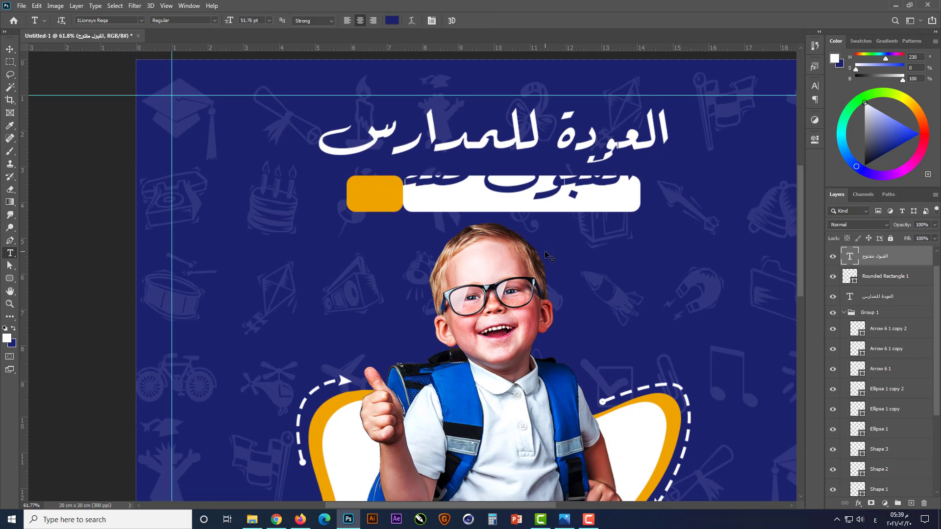
key("ctrl+t")
left_click_drag(632, 128, 562, 150)
left_click_drag(524, 183, 555, 204)
key("Return")
Set the "القبول مفتوح" text to the Cairo font at 18 pt
scroll(531, 198, "up", 5)
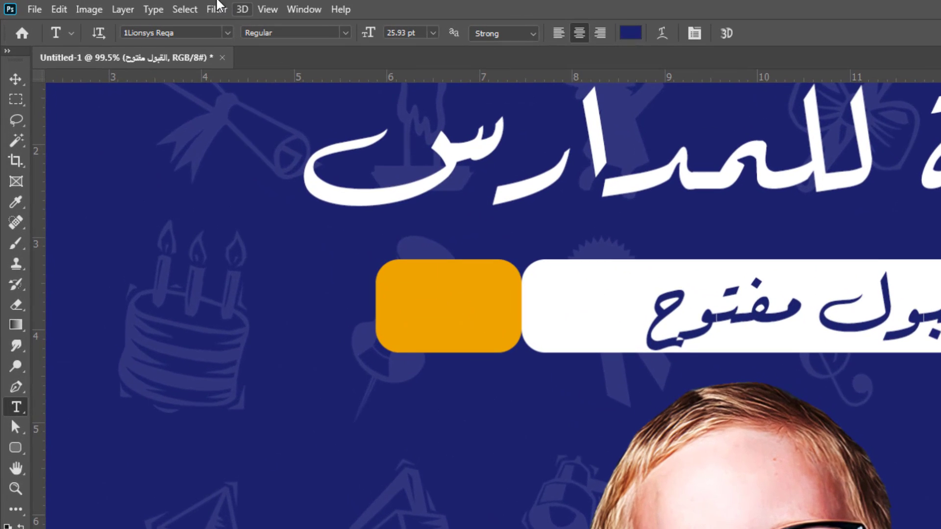
left_click(171, 27)
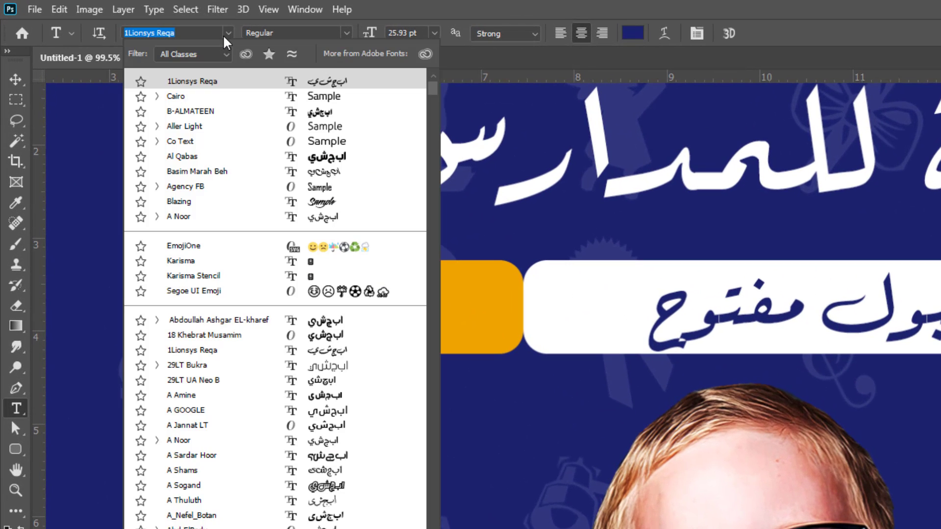
left_click(239, 98)
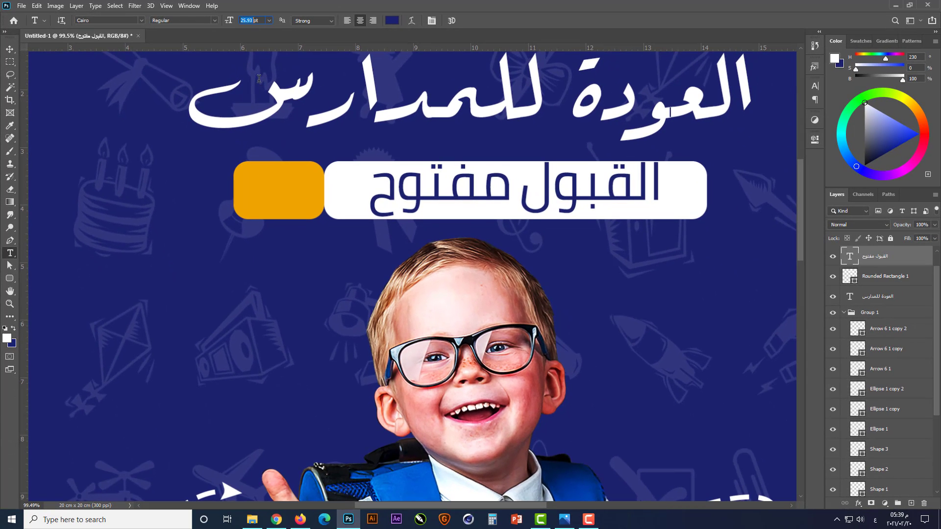
key("Return")
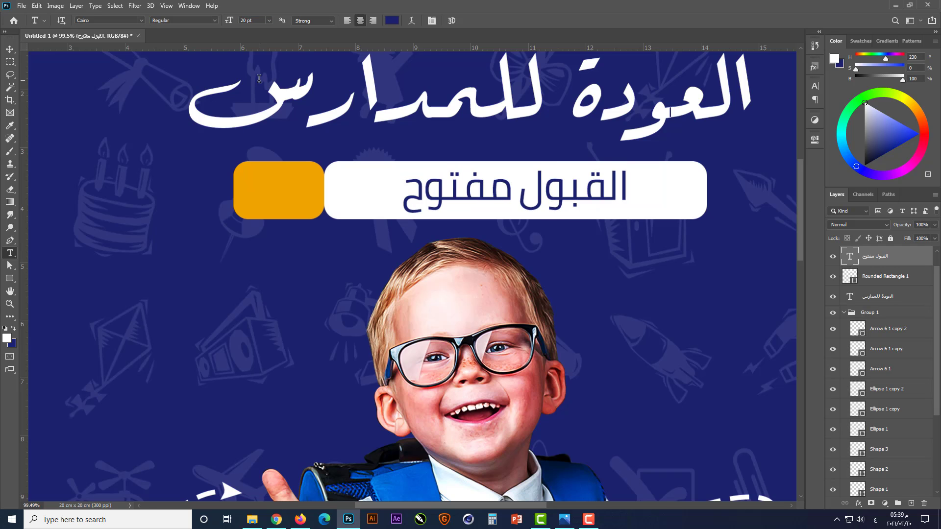
scroll(427, 133, "down", 4)
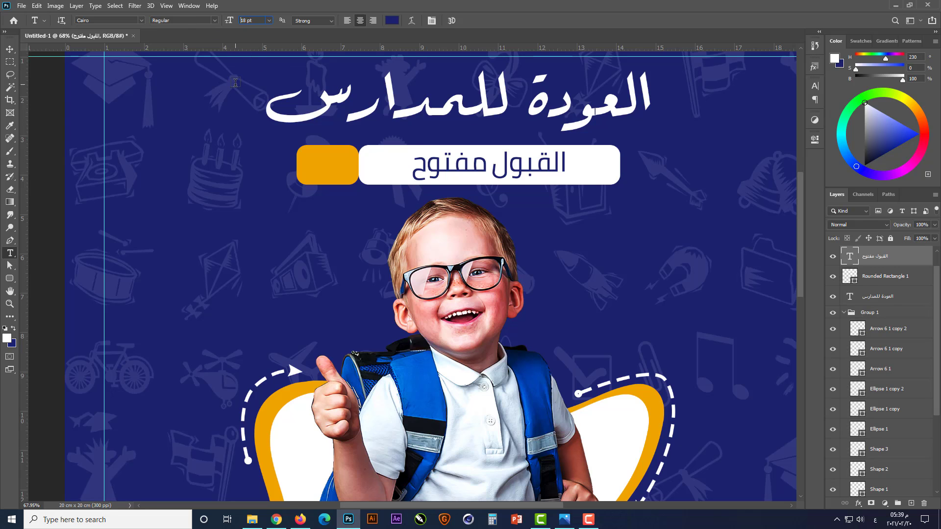
key("Return")
Center the "القبول مفتوح" text horizontally and vertically on the white bar, then clear the layer selection
key("v")
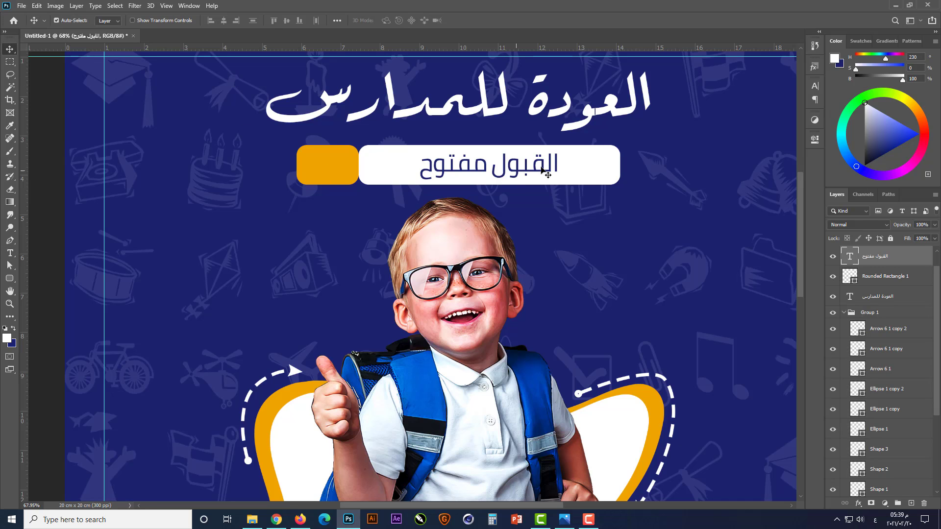
left_click(597, 169)
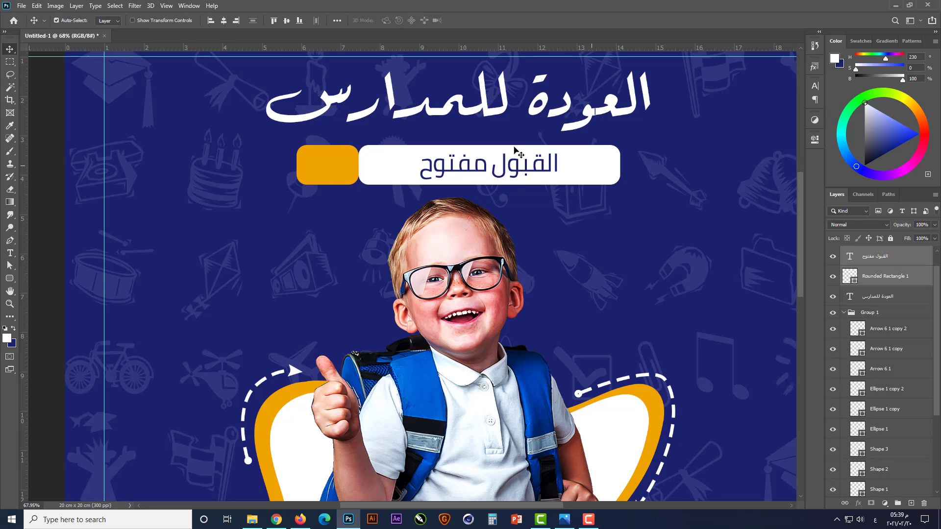
left_click(223, 21)
left_click(287, 21)
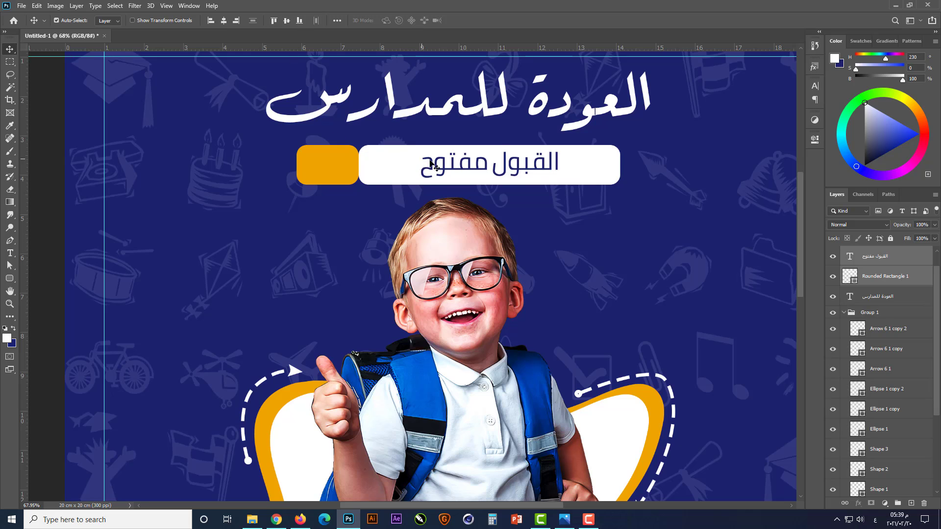
scroll(433, 159, "down", 5)
left_click(86, 225)
scroll(297, 169, "down", 3)
scroll(383, 158, "up", 5)
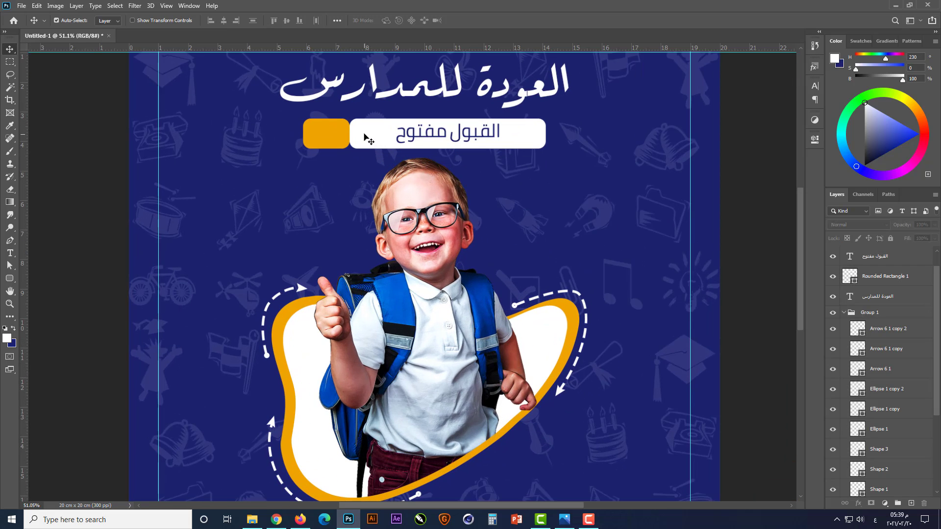
Switch to the Custom Shape tool and choose the solid magnifying glass shape from the shape library
scroll(360, 138, "up", 4)
scroll(254, 168, "down", 2)
right_click(10, 278)
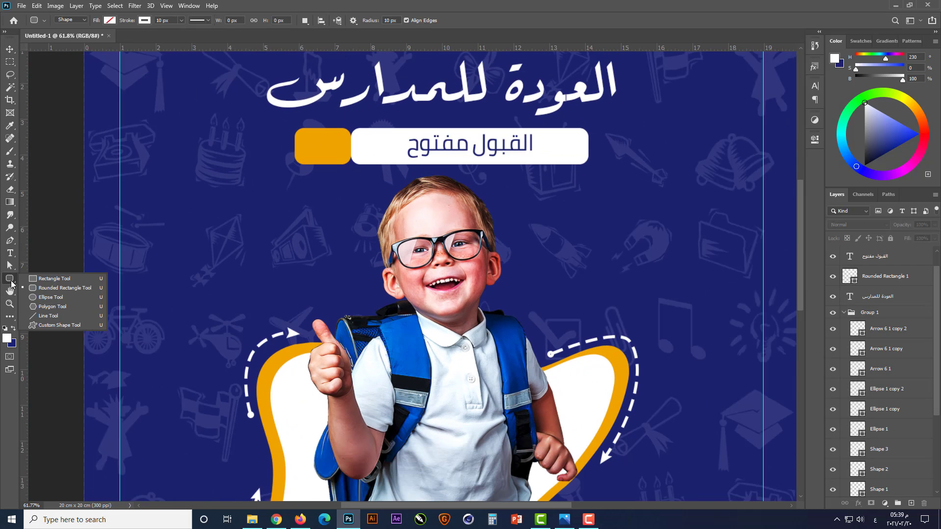
left_click(54, 324)
left_click(397, 21)
scroll(344, 146, "down", 10)
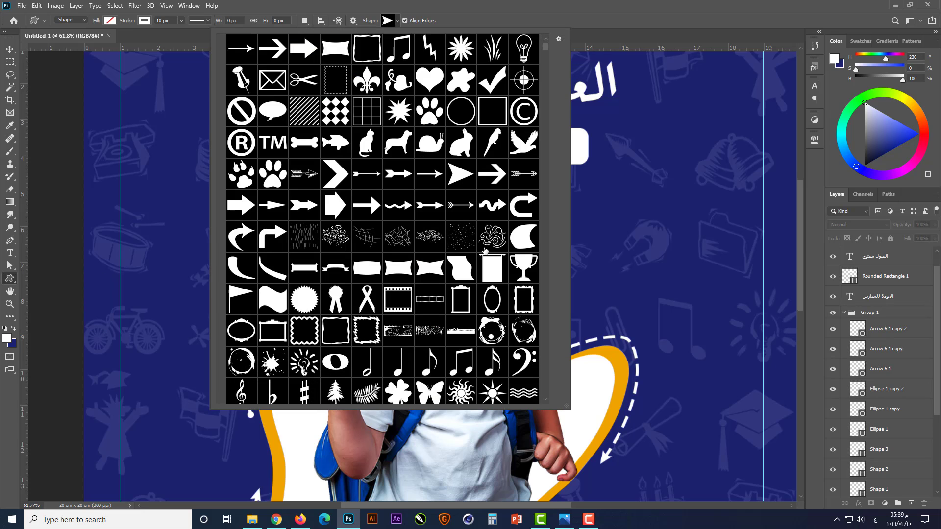
scroll(464, 258, "down", 14)
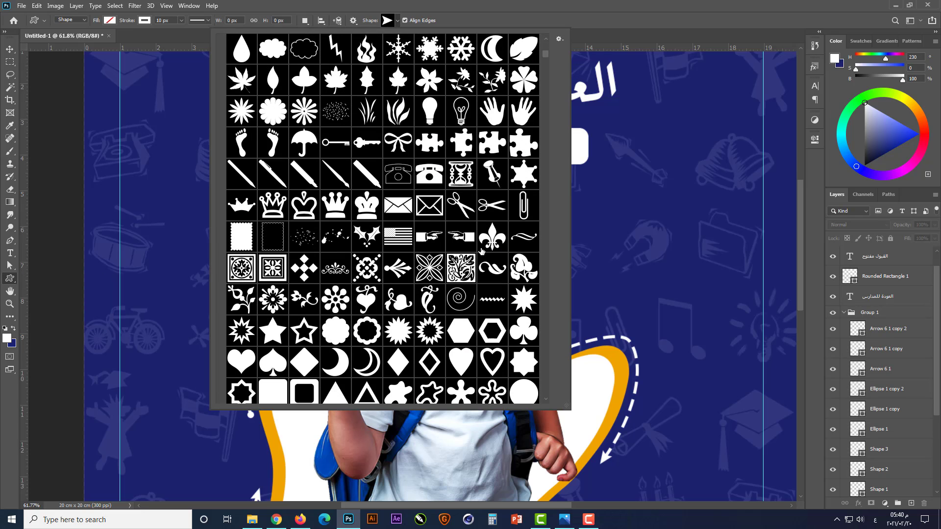
scroll(480, 254, "down", 5)
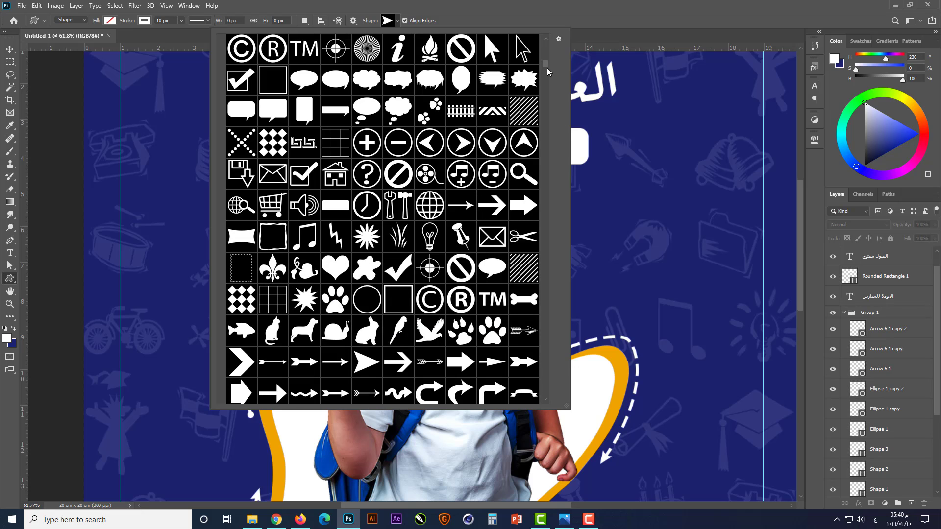
scroll(548, 72, "down", 16)
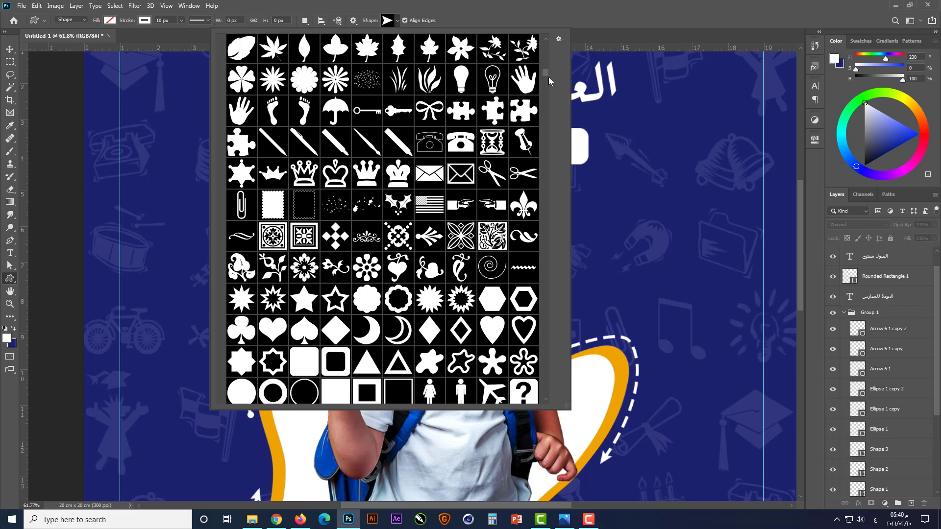
scroll(548, 77, "down", 8)
scroll(549, 79, "down", 2)
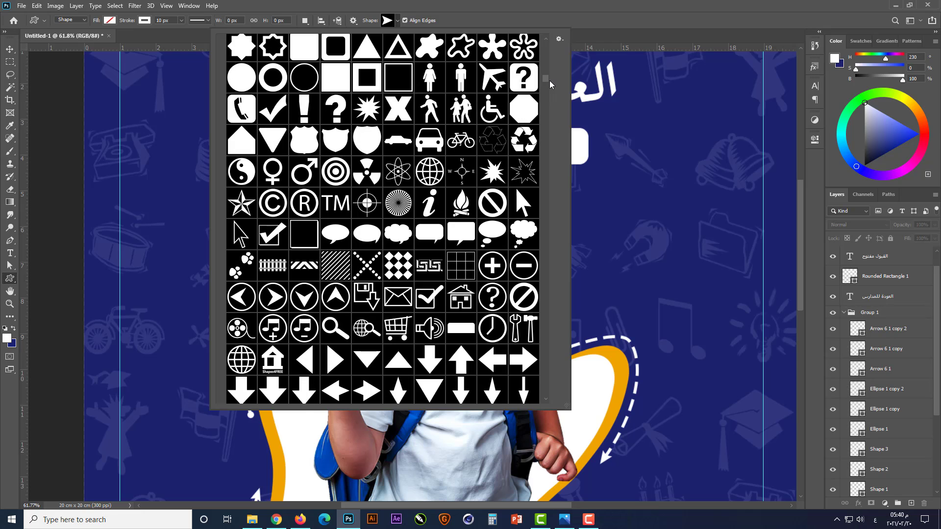
scroll(549, 81, "down", 16)
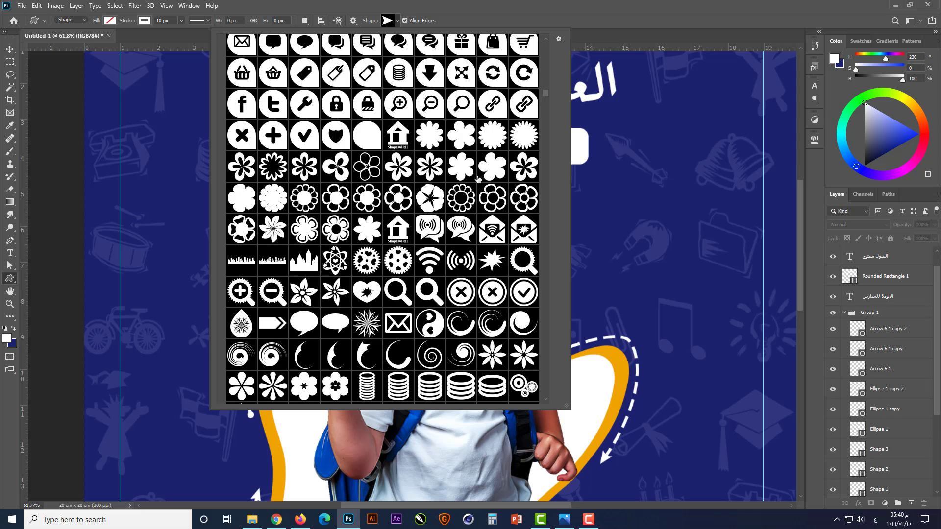
left_click(398, 298)
Place the magnifying glass shape on the orange bar and give it a white fill with no stroke
left_click_drag(589, 226, 319, 152)
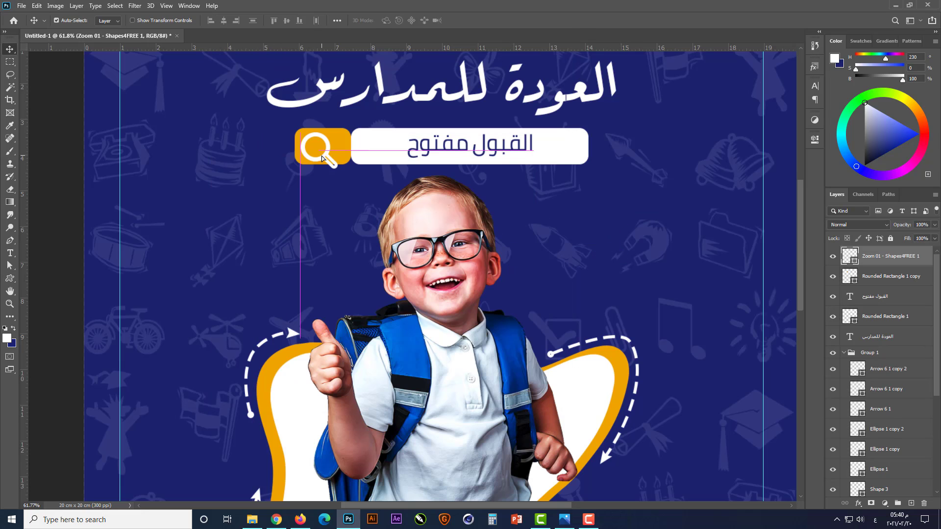
left_click(147, 24)
left_click(86, 39)
left_click(112, 22)
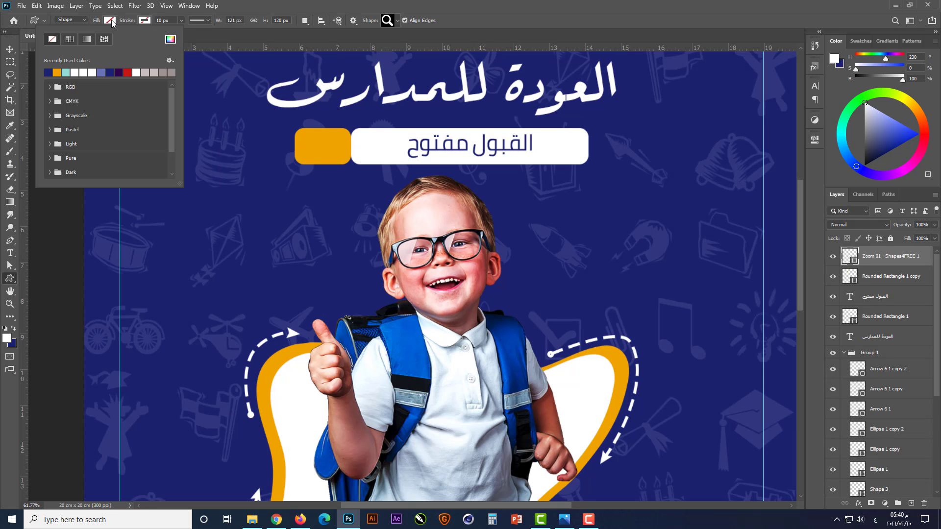
left_click(79, 72)
key("Return")
key("v")
Scale the magnifying glass down to about 79% and center it on the orange bar, then clear the layer selection
scroll(337, 158, "up", 3)
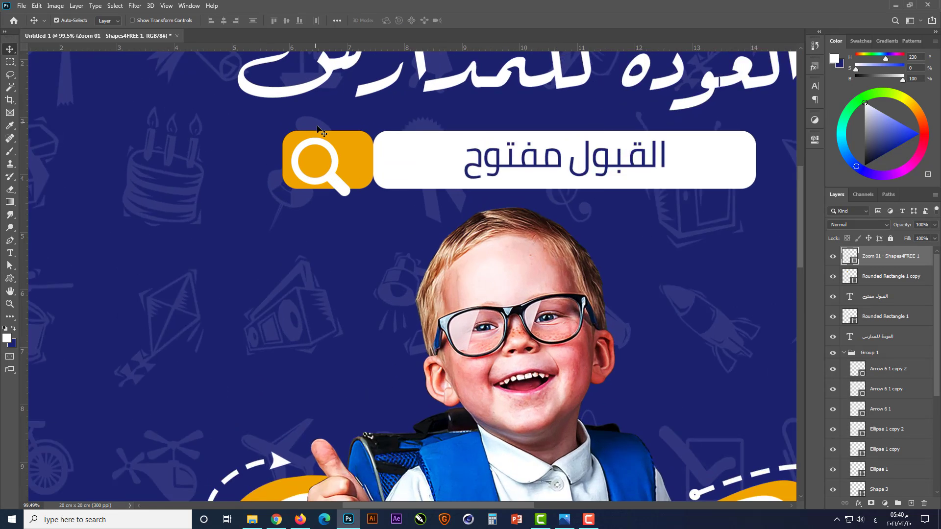
left_click_drag(337, 158, 353, 140)
key("ctrl+t")
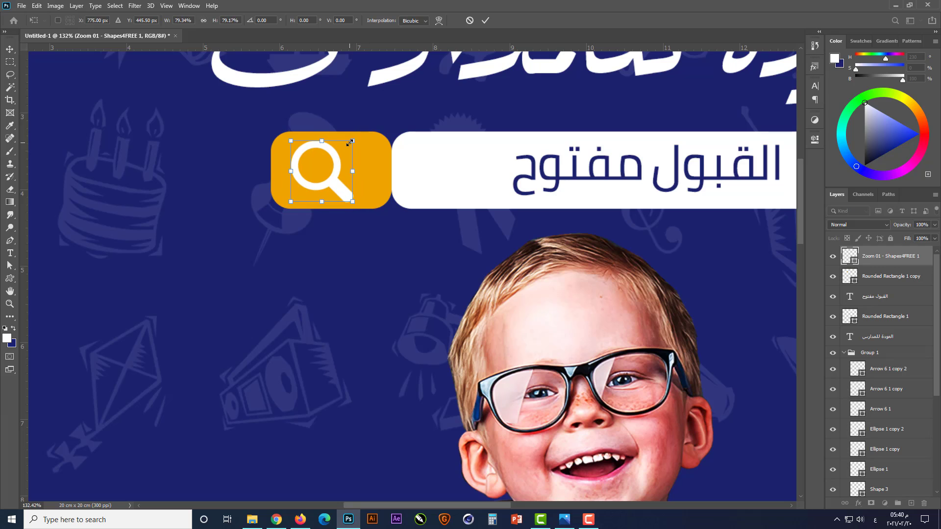
key("Return")
left_click(377, 174, "shift")
scroll(166, 223, "down", 5)
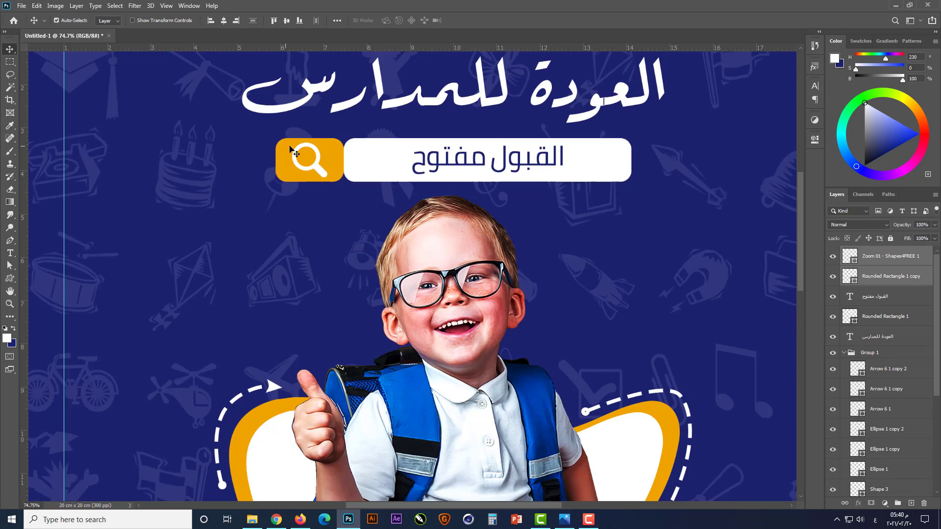
left_click(167, 223)
Duplicate the magnifying glass, both bars and the "القبول مفتوح" caption together, placing the copy directly below the schoolboy image
scroll(394, 236, "up", 3)
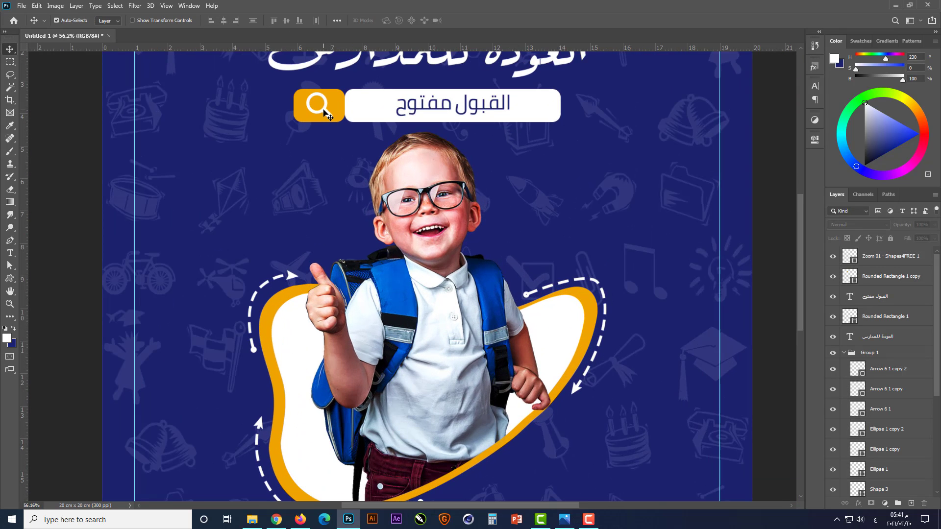
left_click(323, 112)
left_click(338, 116, "shift")
left_click(361, 115, "shift")
left_click(407, 114, "shift")
scroll(407, 114, "down", 2)
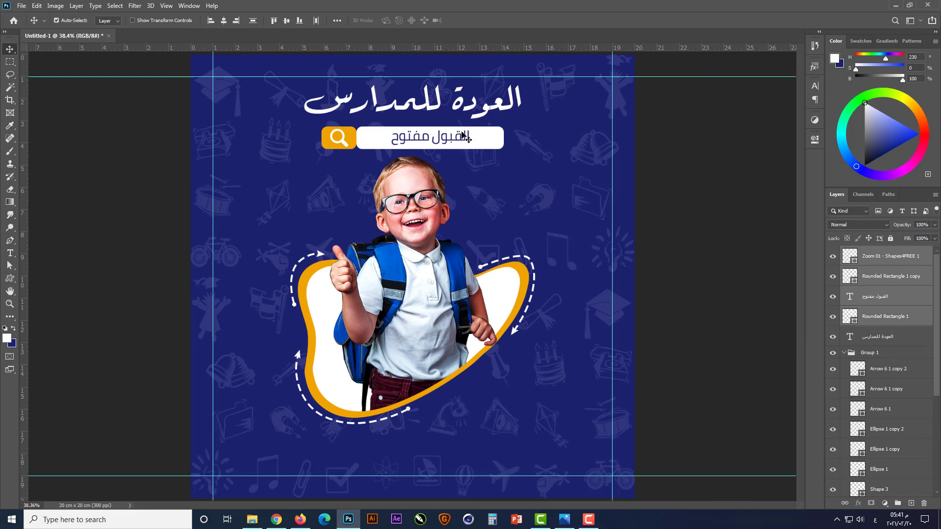
left_click_drag(485, 157, 485, 430)
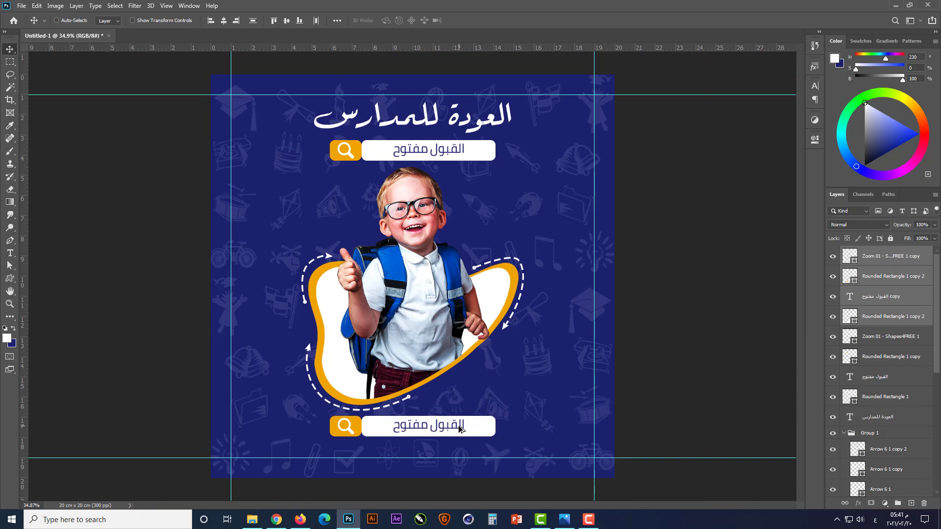
Scale the lower white and orange bars down slightly together around their shared center
scroll(427, 434, "up", 3)
scroll(428, 457, "down", 3)
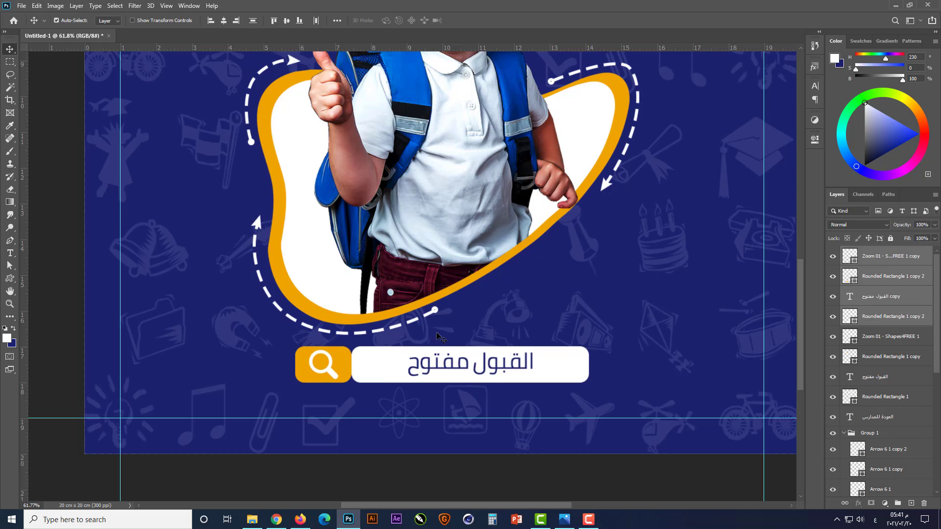
scroll(451, 362, "up", 2)
left_click(564, 329)
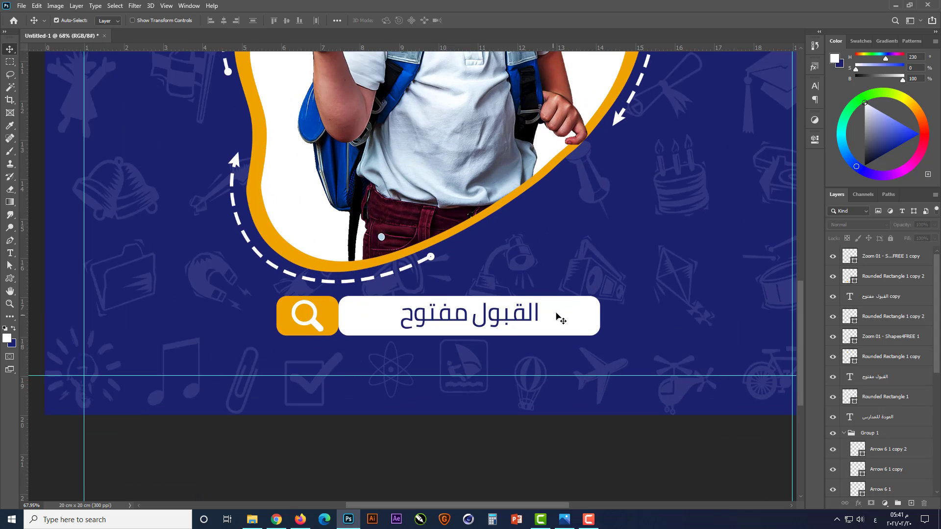
scroll(335, 321, "up", 2)
left_click(336, 308, "shift")
key("ctrl+t")
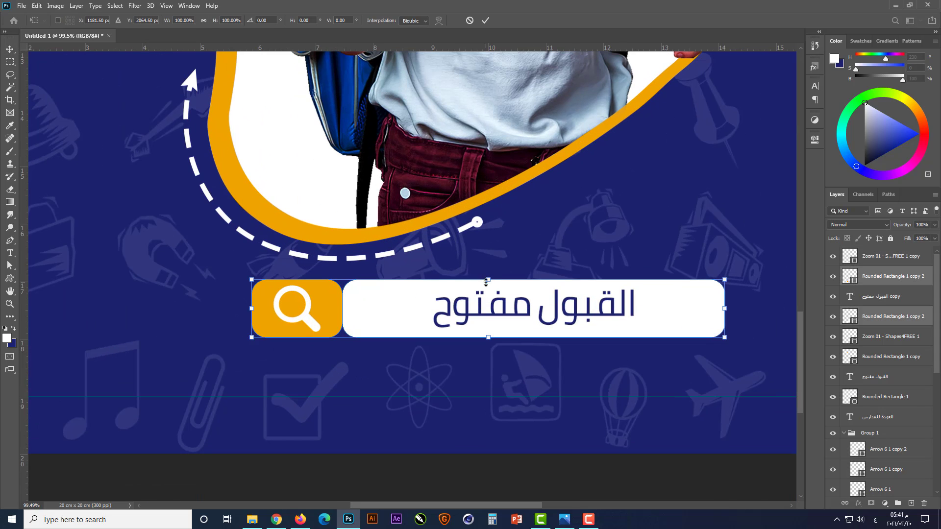
left_click_drag(489, 279, 489, 281)
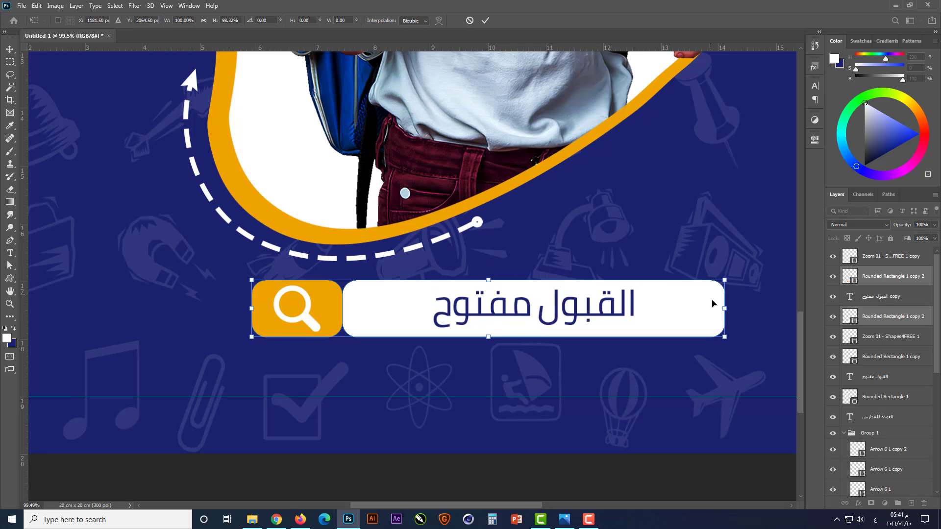
left_click_drag(726, 281, 697, 284)
key("Return")
Delete the lower magnifying glass and replace the lower bar's caption with "سجل الآن" at 15 pt
left_click(310, 321)
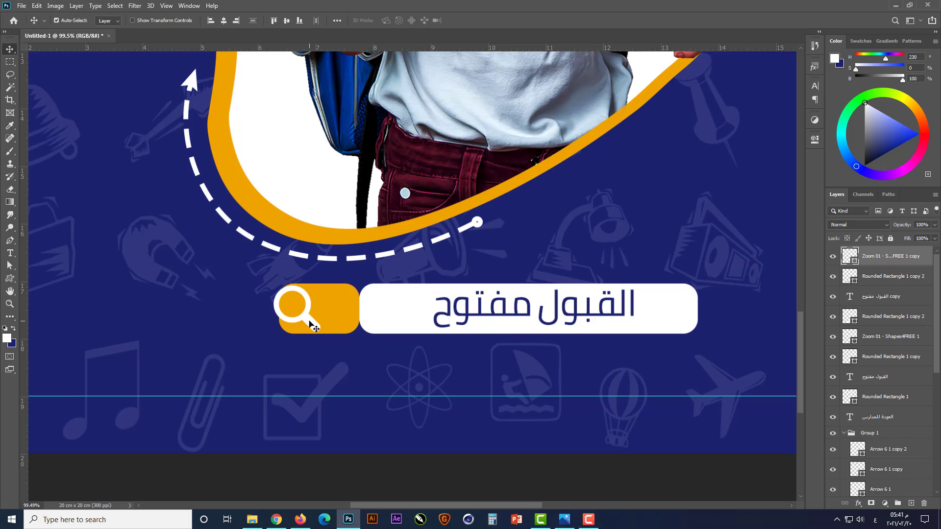
key("Delete")
double_click(500, 317)
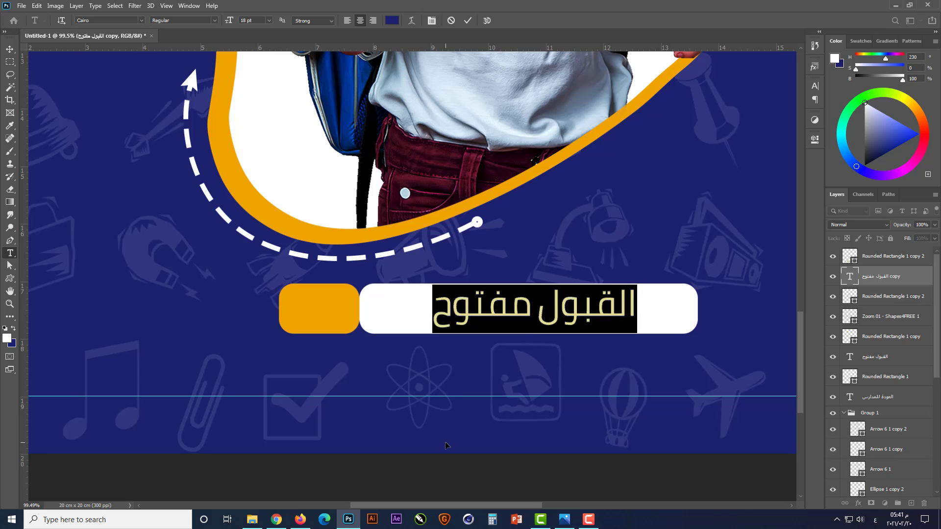
type("سجل الآن")
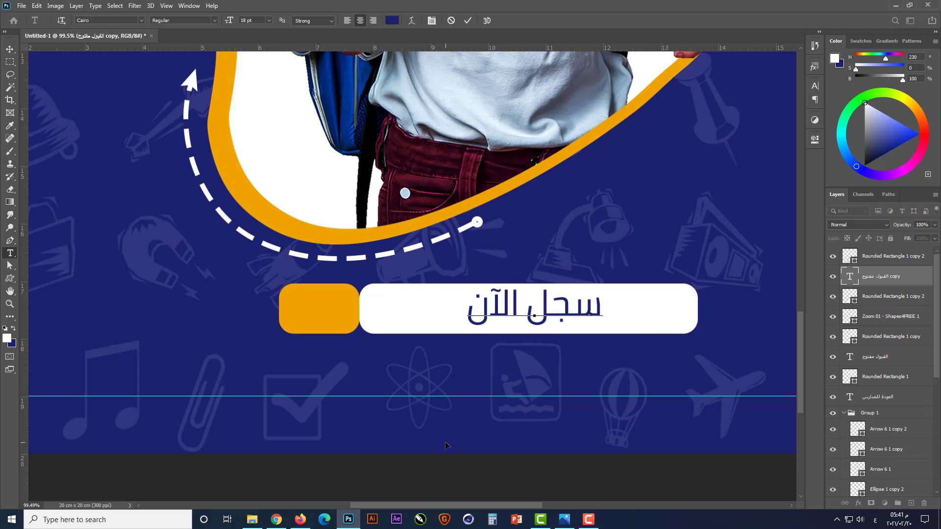
key("ctrl+Return")
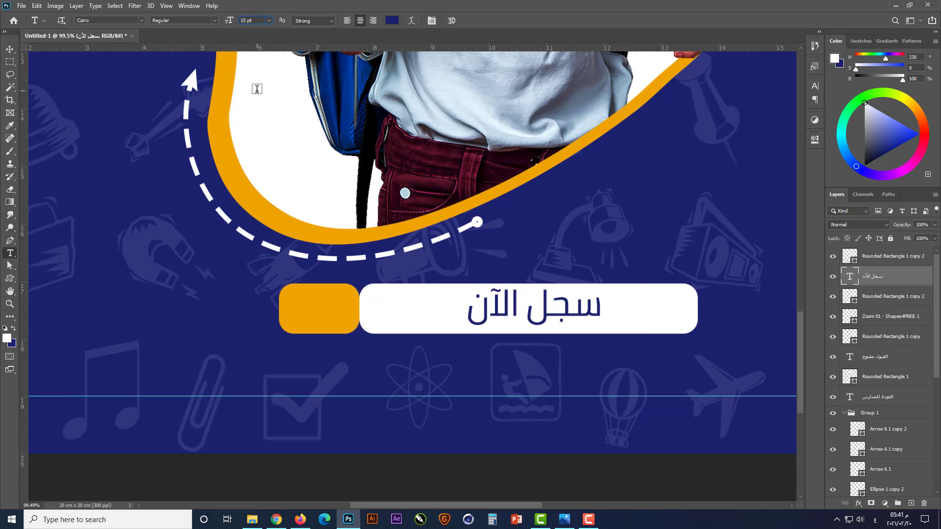
Center the "سجل الآن" text on the lower white bar and clear the layer selection
key("v")
left_click(622, 315, "shift")
left_click(286, 21)
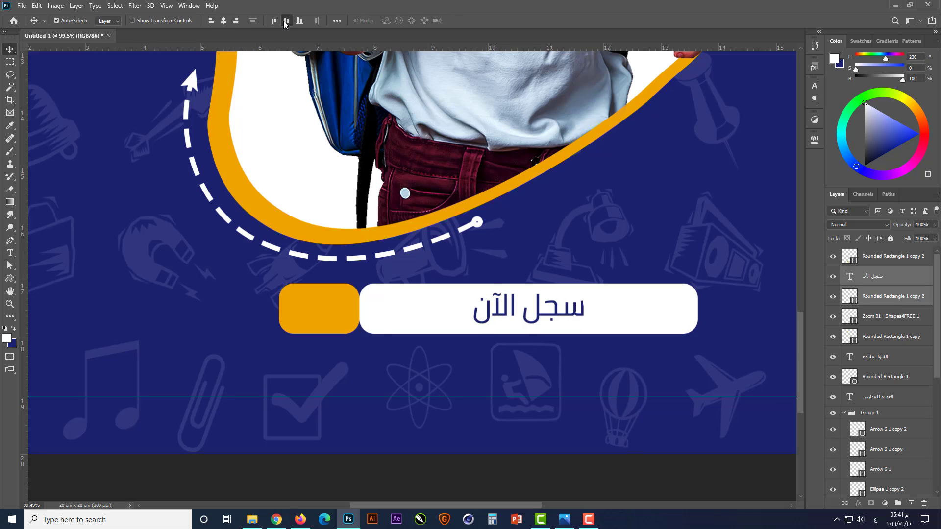
scroll(483, 244, "down", 3)
left_click(466, 431)
Set the "سجل الآن" text to the Bold weight of Cairo
left_click(507, 297)
key("t")
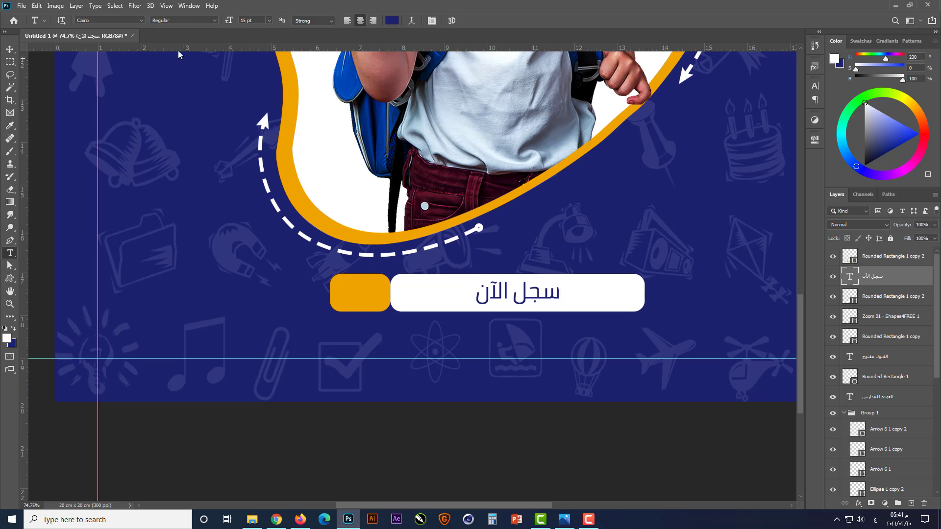
left_click(214, 22)
left_click(181, 40)
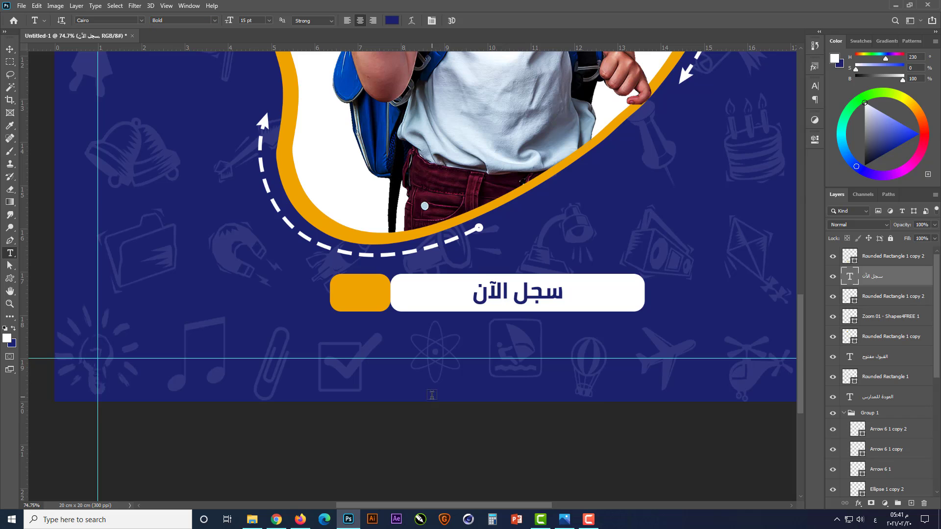
Set the upper "القبول مفتوح" text to Cairo Bold and center it vertically on its white bar
scroll(419, 404, "down", 9)
scroll(414, 151, "up", 8)
left_click(419, 145)
left_click(343, 187)
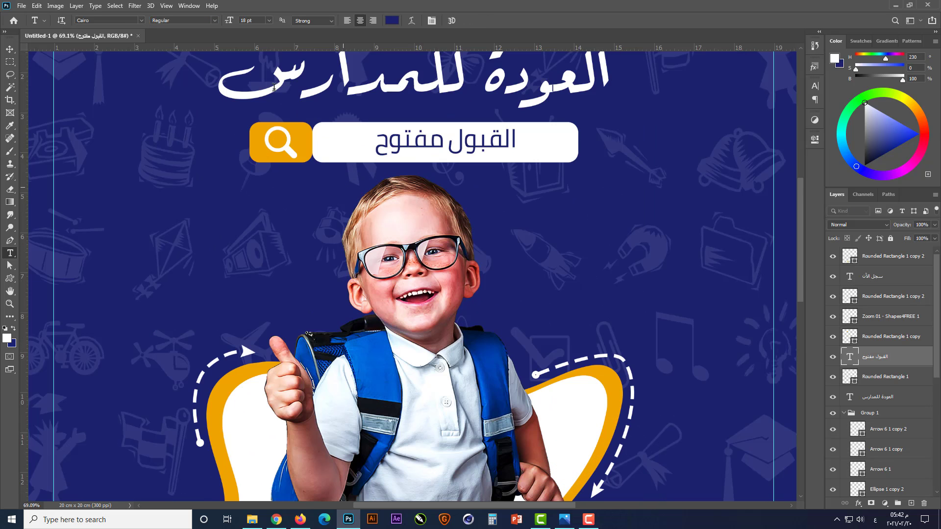
left_click(215, 22)
left_click(181, 39)
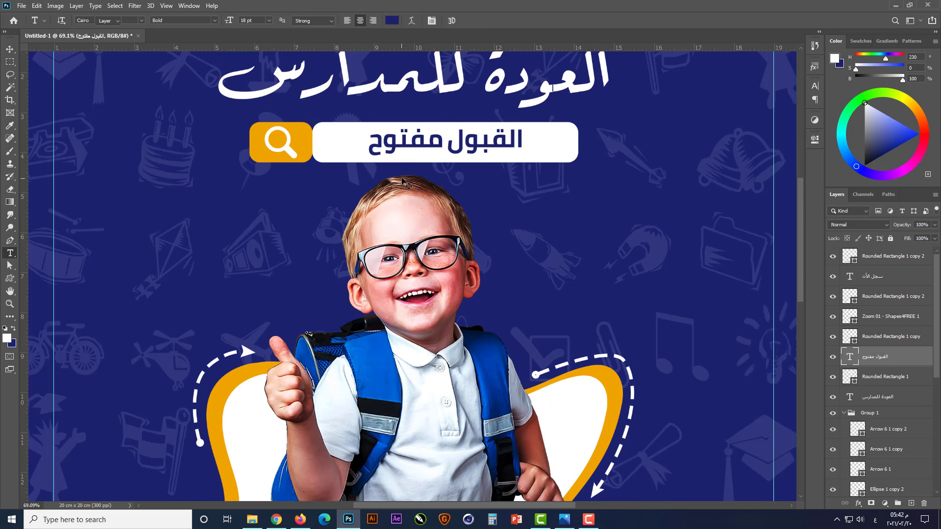
key("v")
left_click(539, 142, "shift")
left_click(287, 21)
scroll(411, 172, "down", 8)
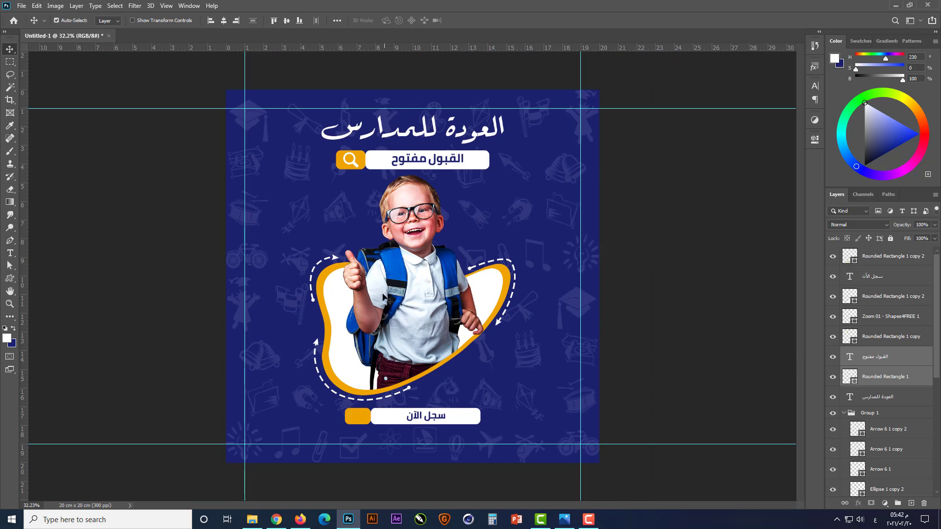
Choose the ticked check box shape from the custom shape library for the lower orange bar
scroll(410, 434, "up", 14)
left_click(222, 398)
scroll(222, 403, "down", 2)
left_click(10, 277)
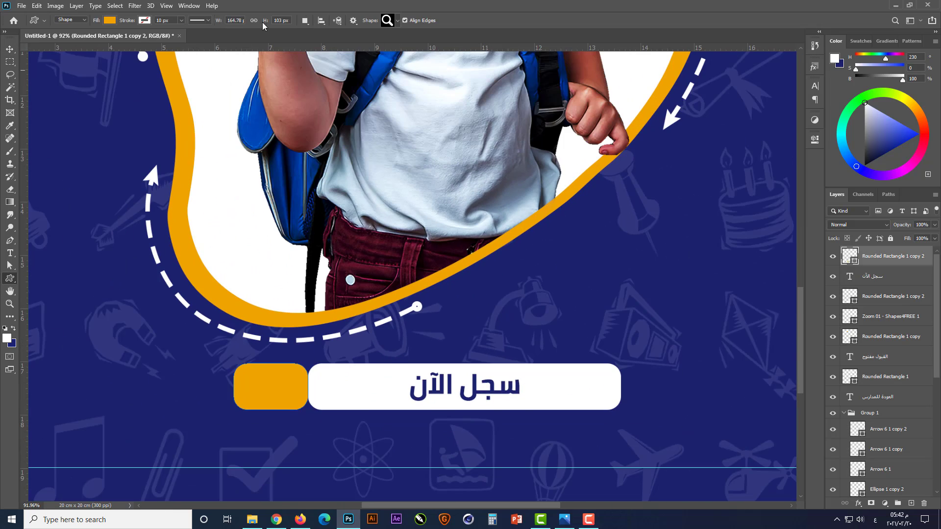
left_click(398, 21)
scroll(447, 315, "up", 10)
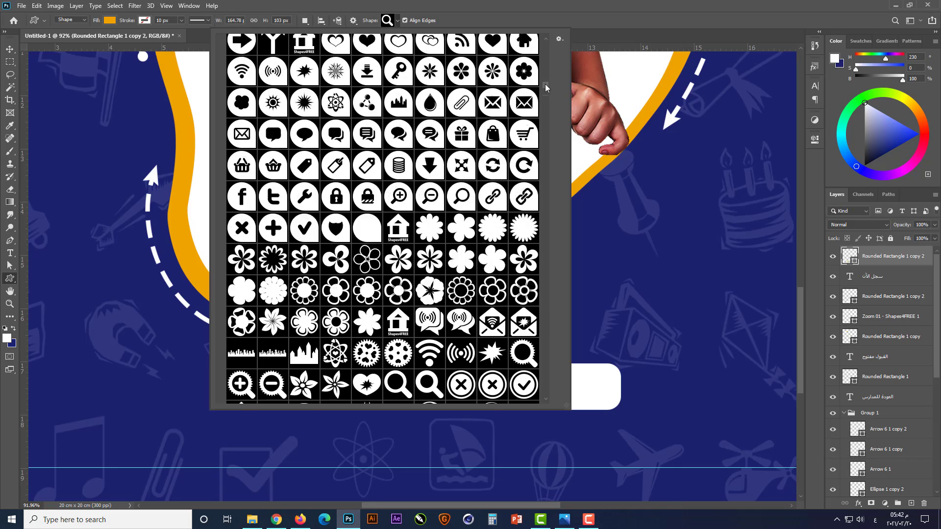
left_click(430, 127)
left_click_drag(576, 325, 310, 374)
key("v")
key("ctrl+z")
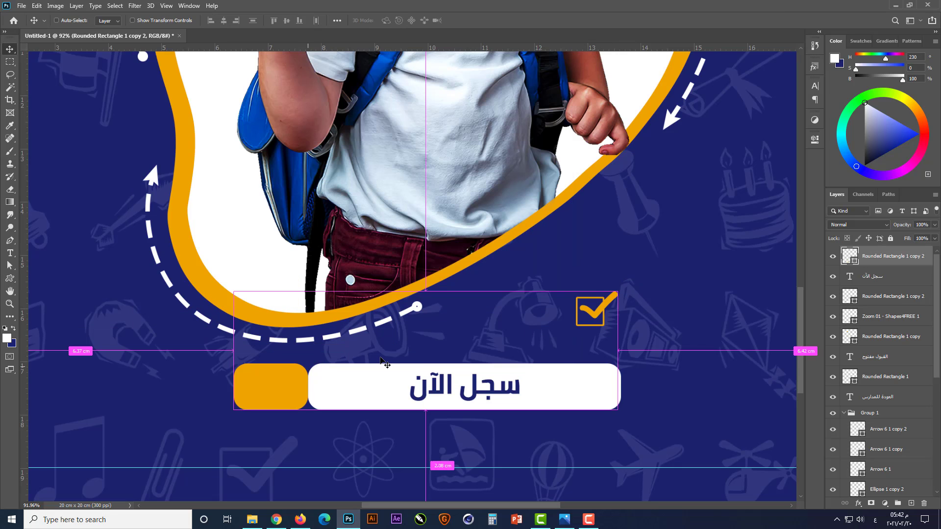
key("ctrl+z")
left_click(346, 363)
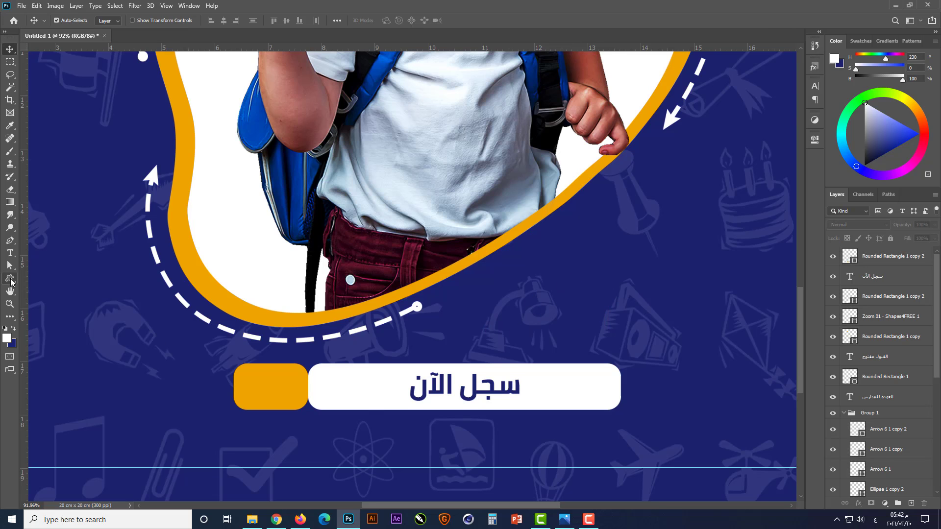
Draw the ticked check box in white, about 90 by 75 px, on the lower orange bar
left_click(10, 279)
scroll(247, 405, "up", 3)
left_click_drag(243, 404, 303, 355)
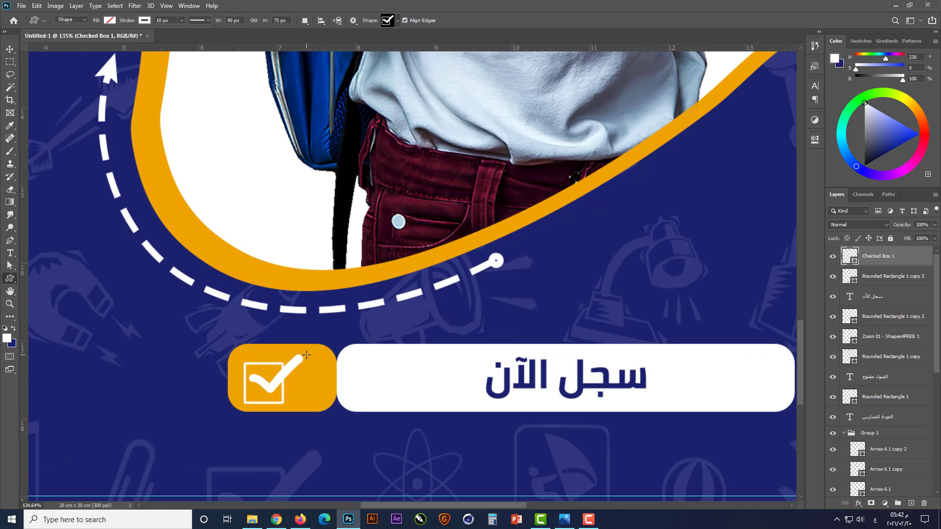
Center the check box icon horizontally and vertically on the lower orange bar
key("v")
left_click(319, 384, "shift")
left_click(223, 20)
left_click(286, 20)
scroll(387, 305, "down", 3)
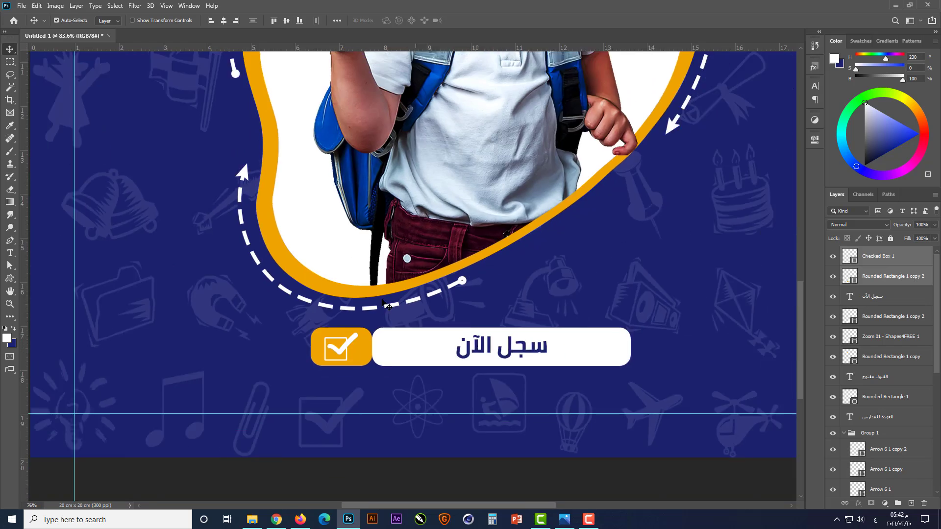
Draw the custom globe shape, 107 by 107 px with a white outline, where the lower horizontal and left vertical guides meet
scroll(383, 304, "down", 4)
left_click(399, 447)
key("ctrl+0")
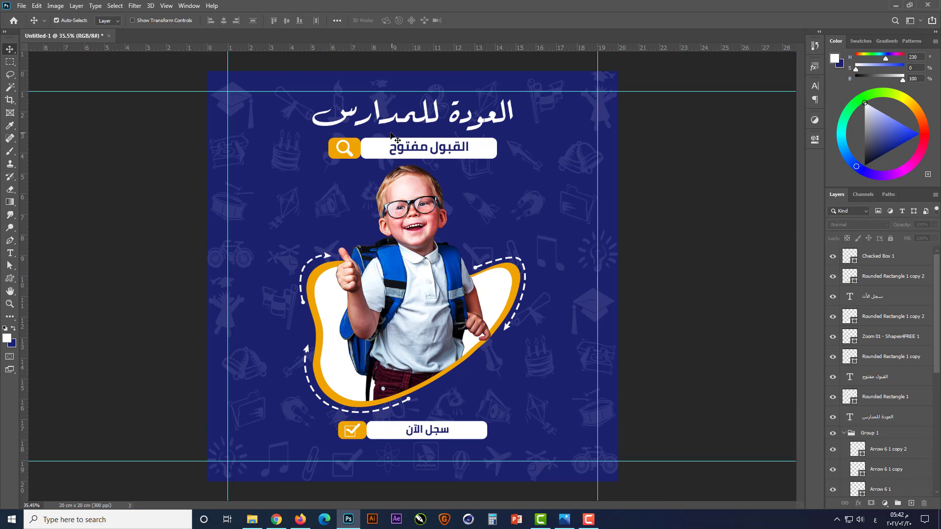
scroll(361, 139, "up", 4)
scroll(537, 201, "down", 3)
key("ctrl+0")
scroll(228, 471, "up", 5)
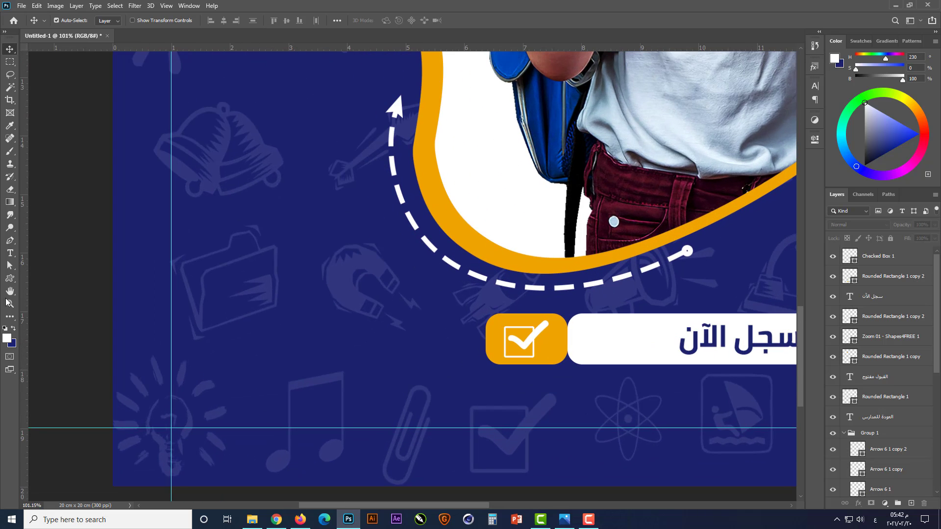
left_click(10, 278)
left_click(392, 20)
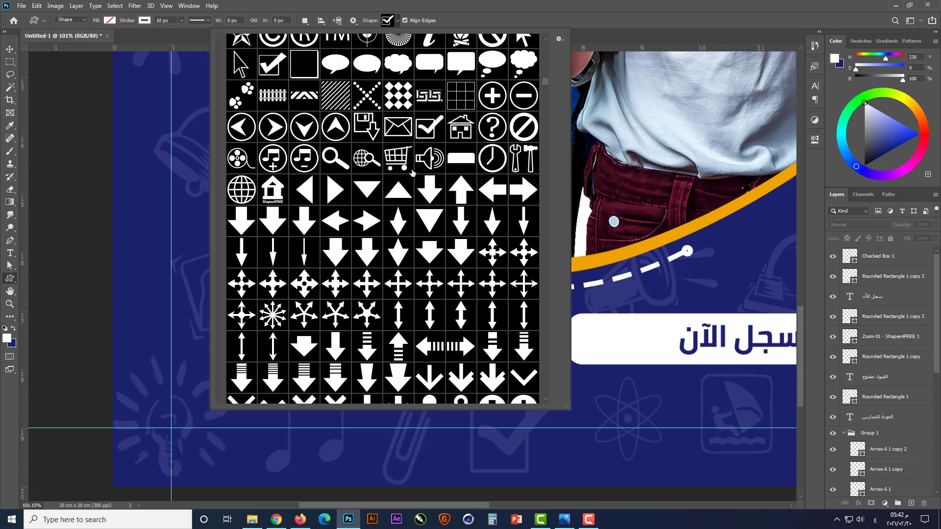
scroll(254, 233, "up", 2)
left_click(251, 236)
left_click_drag(171, 427, 224, 376)
scroll(262, 354, "down", 1)
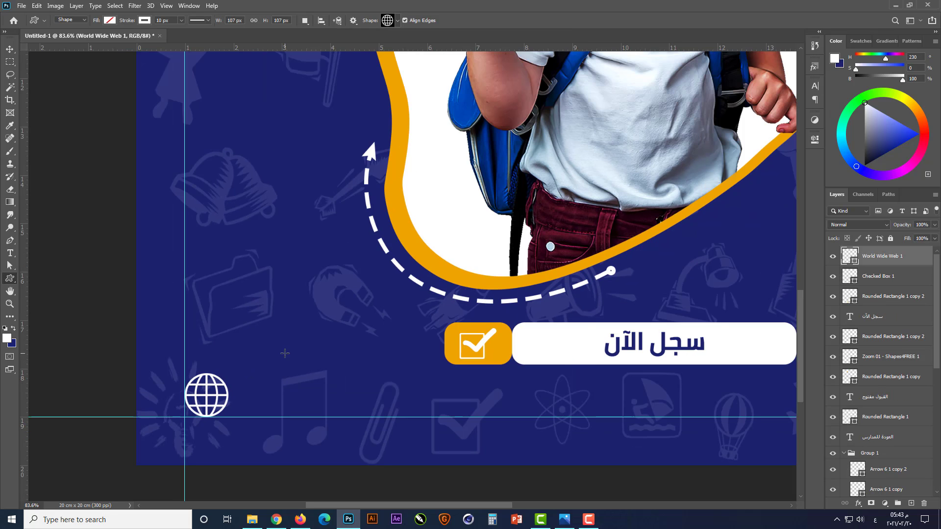
Try to recolor the globe with the orange f0a500 sampled from the check box bar
scroll(299, 414, "up", 2)
double_click(852, 260)
left_click(505, 325)
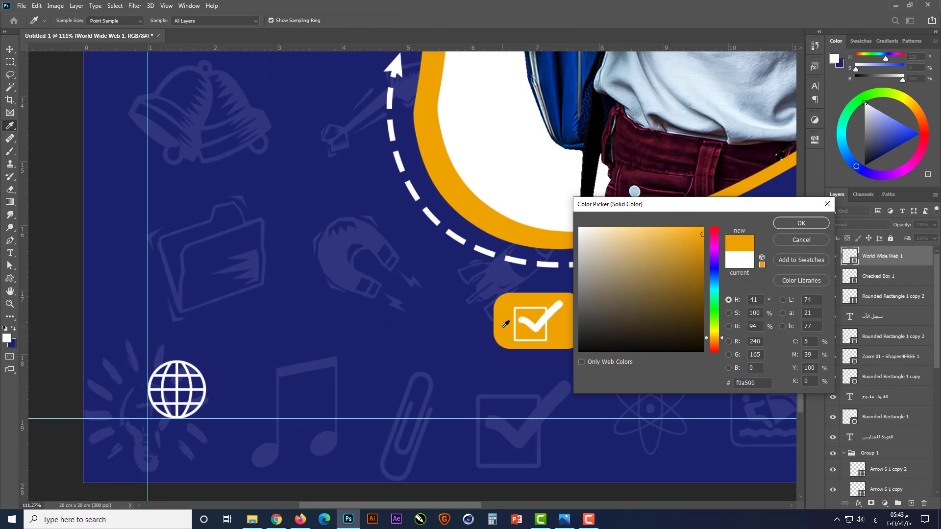
left_click(809, 225)
scroll(313, 370, "down", 2)
left_click(287, 469)
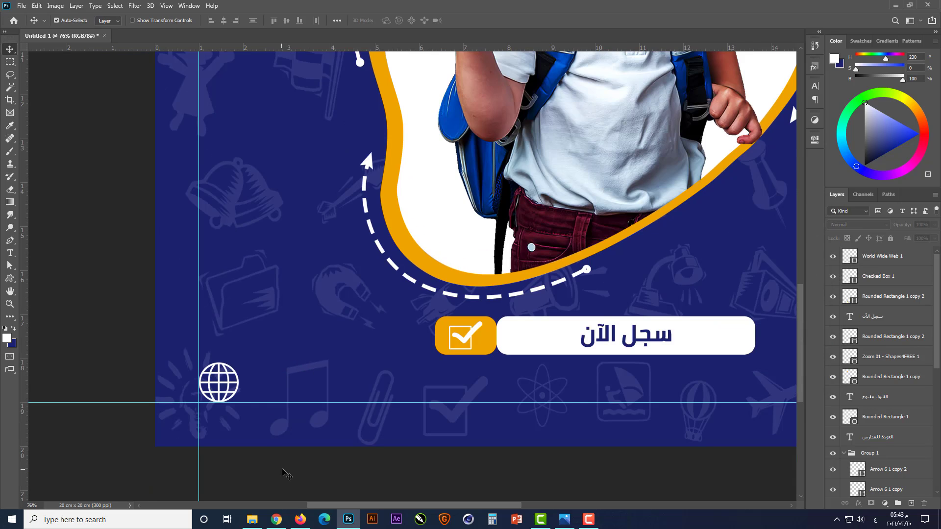
Remove the globe icon's stroke and fill it with the recently used orange
scroll(233, 386, "up", 2)
left_click(228, 377)
key("u")
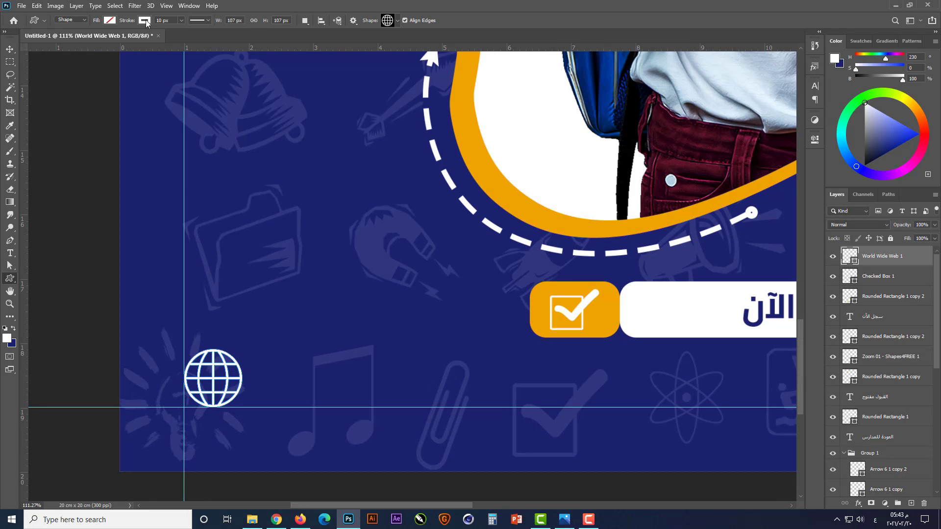
left_click(142, 20)
left_click(84, 39)
left_click(108, 20)
left_click(48, 72)
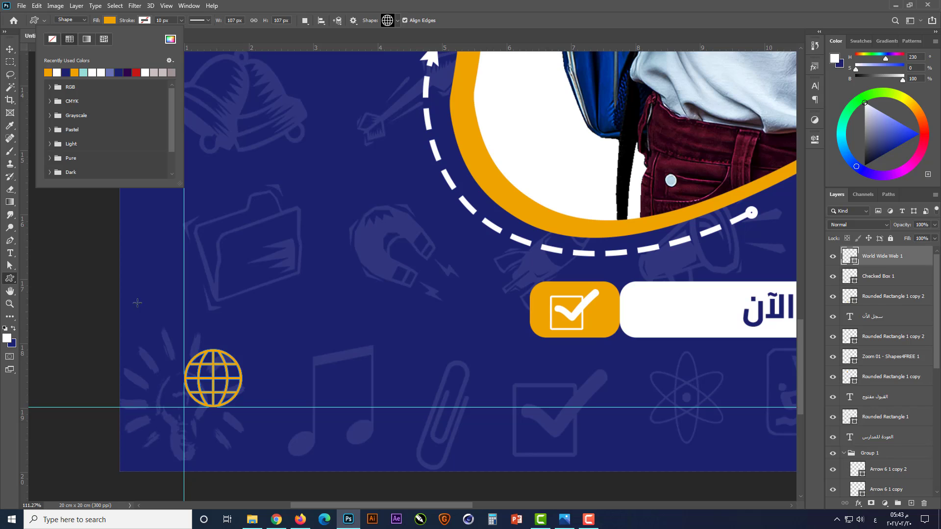
left_click(136, 313)
Duplicate the lower "سجل الآن" text to the right of the globe icon
scroll(382, 379, "down", 2)
key("v")
scroll(364, 364, "down", 1)
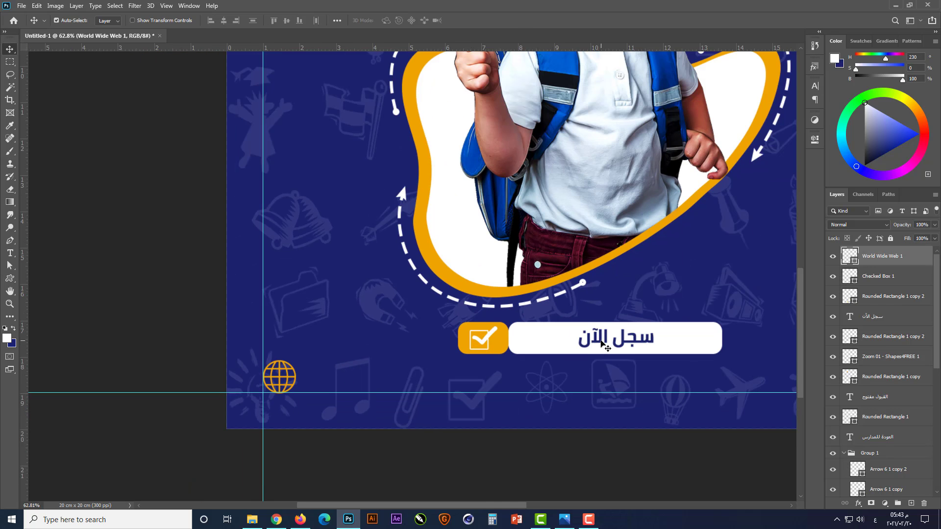
left_click_drag(602, 344, 349, 376)
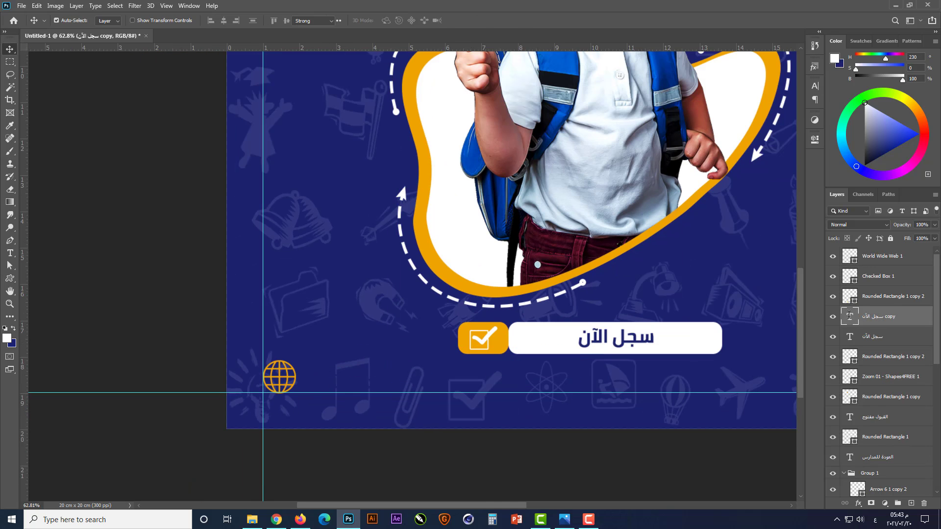
Set the duplicated text's color to white, with all CMYK values at 0
double_click(849, 316)
left_click(395, 22)
type("0")
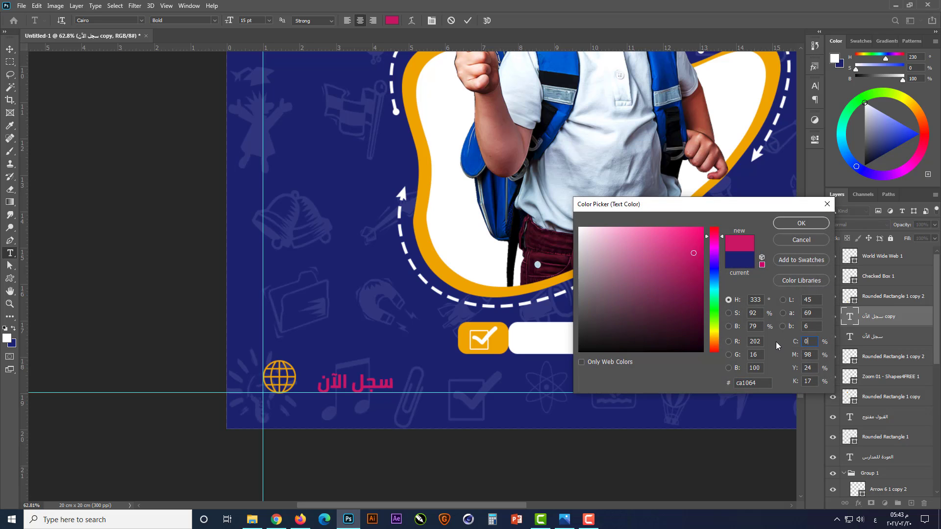
key("Tab")
type("0")
key("Tab")
type("0")
key("Tab")
type("0")
key("Return")
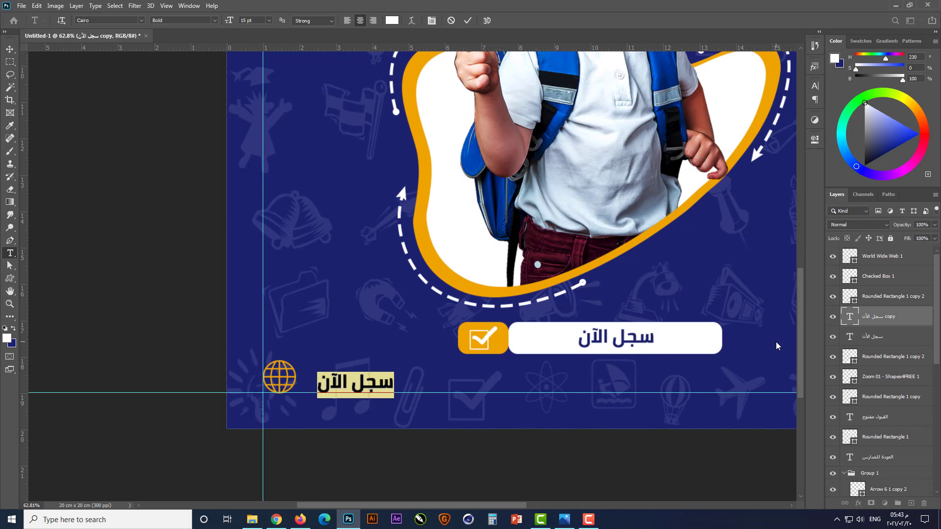
key("ctrl+h")
type("www.")
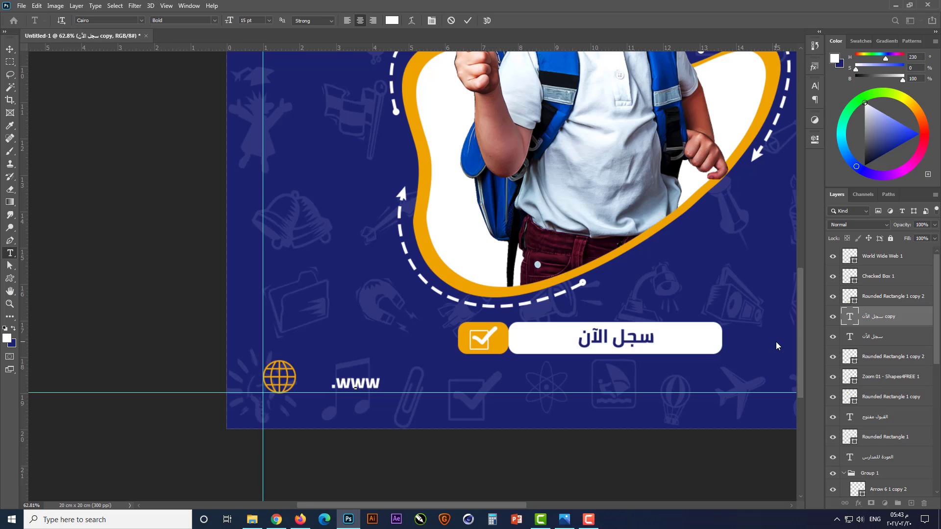
type("webs")
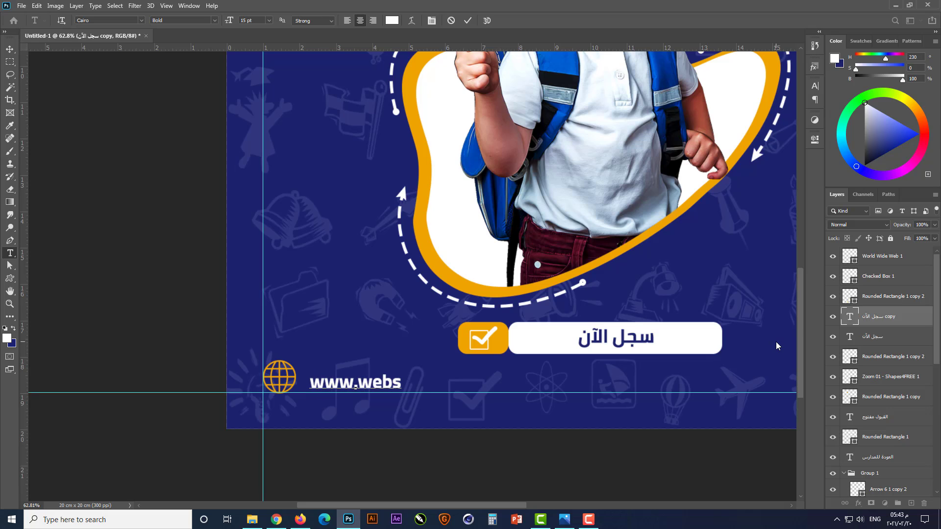
type("it.com")
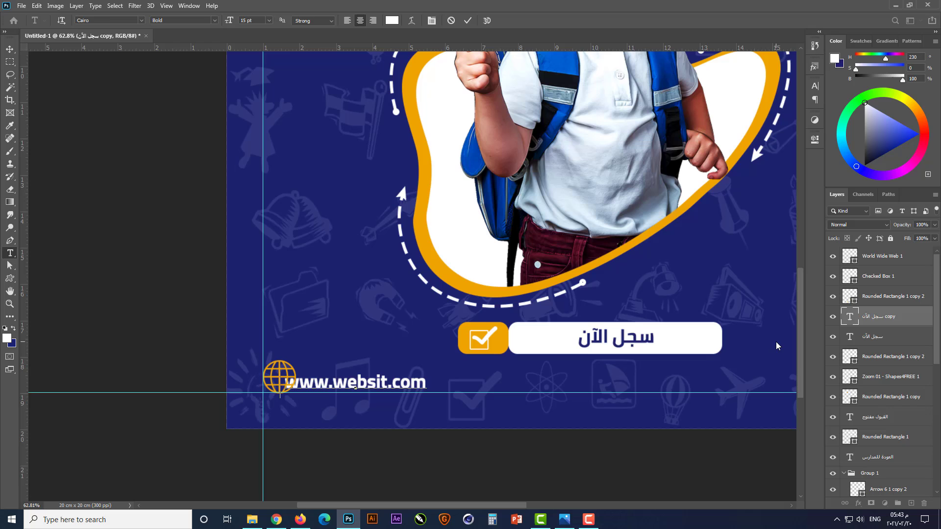
key("ctrl+Return")
Move the website text just right of the globe icon and align the vertical centers of both
scroll(353, 409, "up", 3)
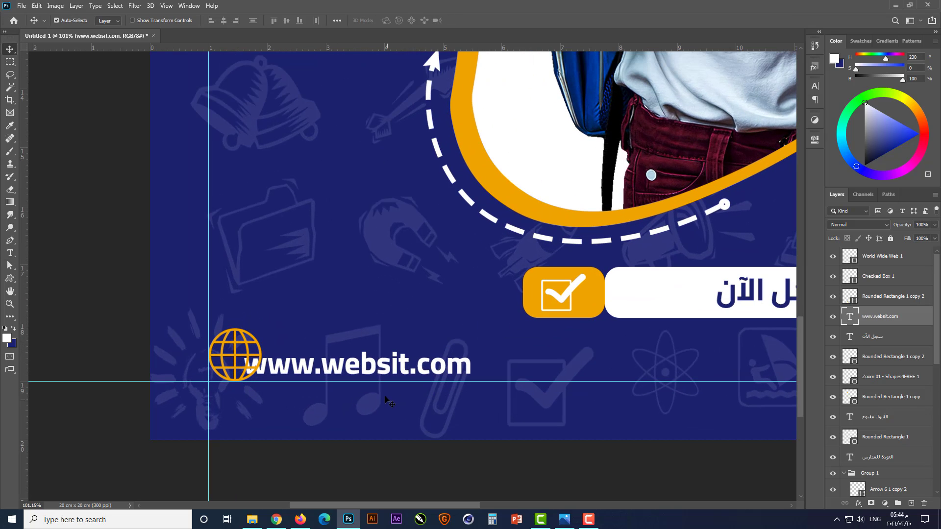
left_click_drag(387, 370, 417, 357)
scroll(268, 417, "down", 7)
scroll(268, 416, "up", 2)
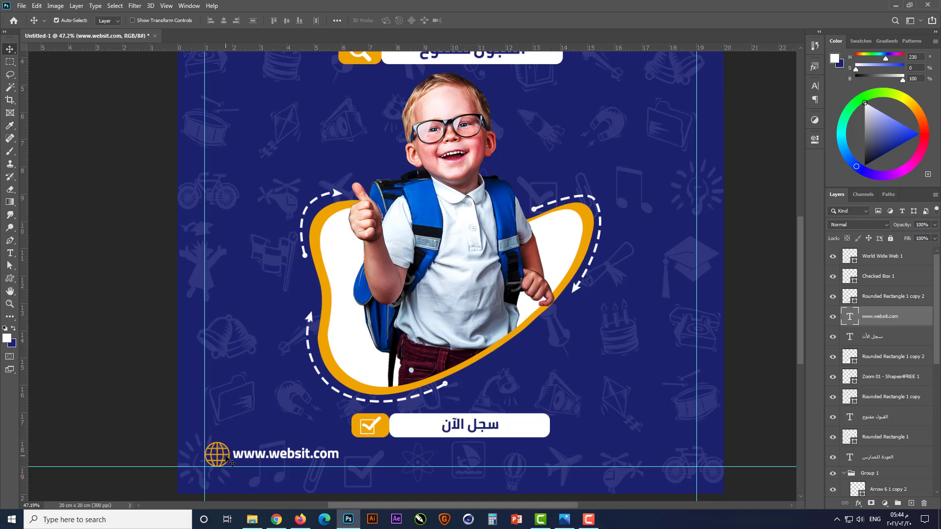
left_click(224, 459, "shift")
left_click(286, 20)
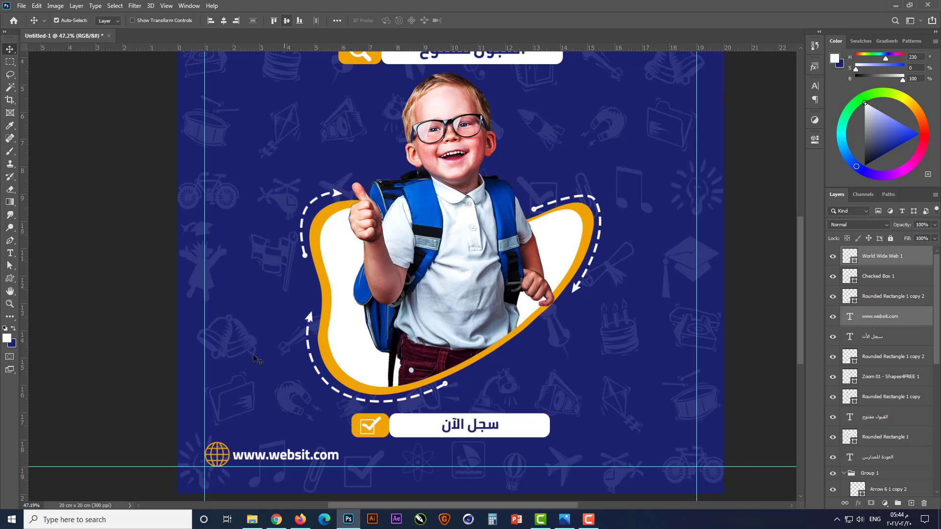
left_click(156, 417)
Choose the phone handset in a rounded square from the custom shape library
scroll(167, 426, "up", 3)
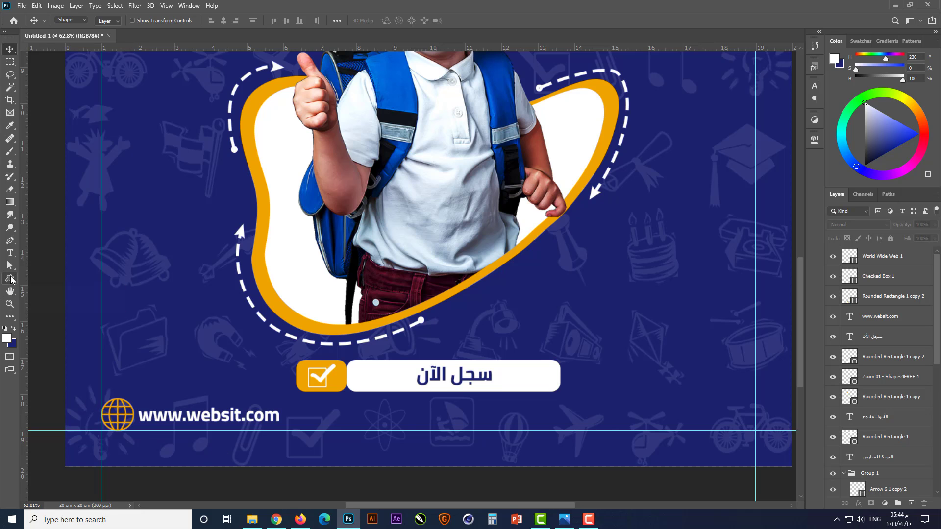
left_click(10, 278)
scroll(184, 237, "up", 3)
left_click(398, 21)
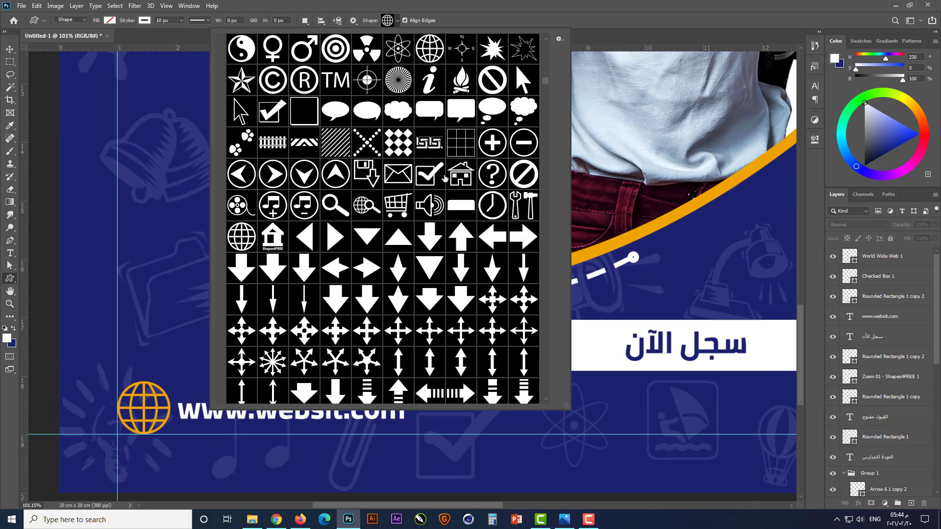
scroll(445, 179, "up", 8)
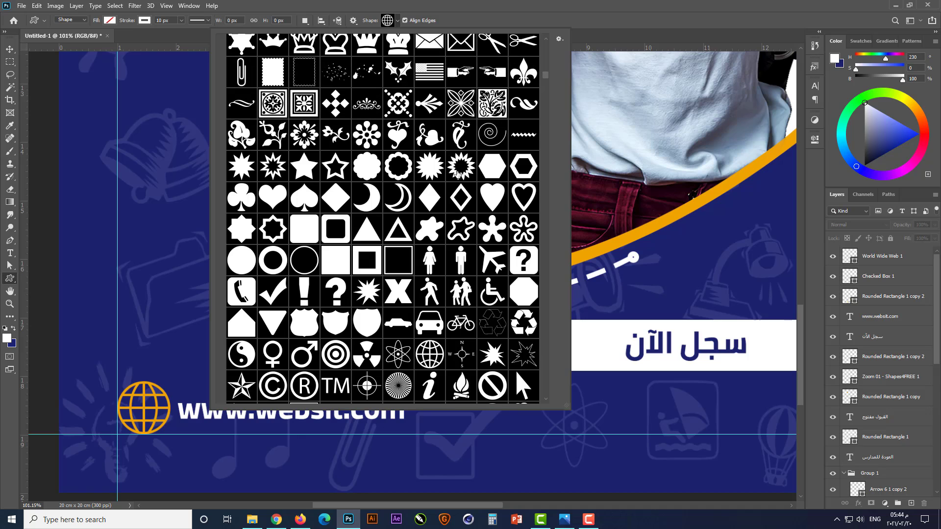
scroll(543, 68, "up", 8)
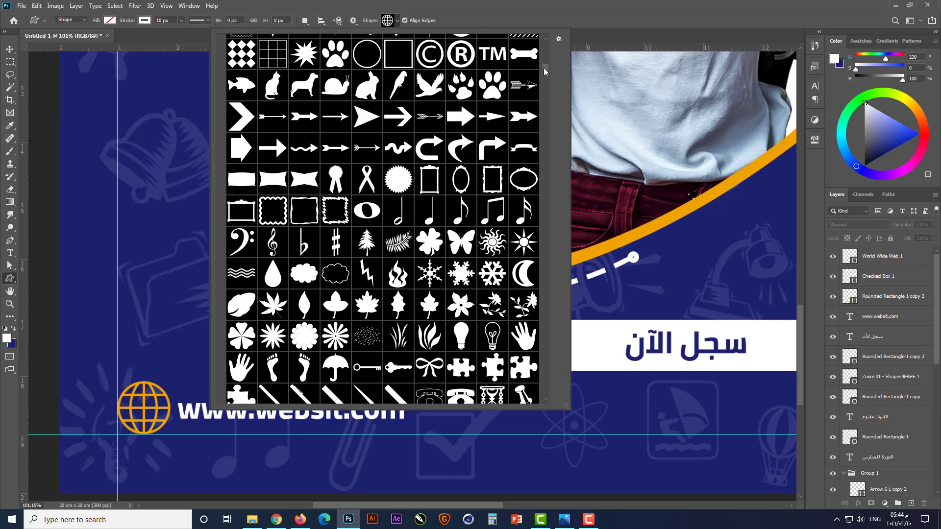
scroll(542, 67, "up", 7)
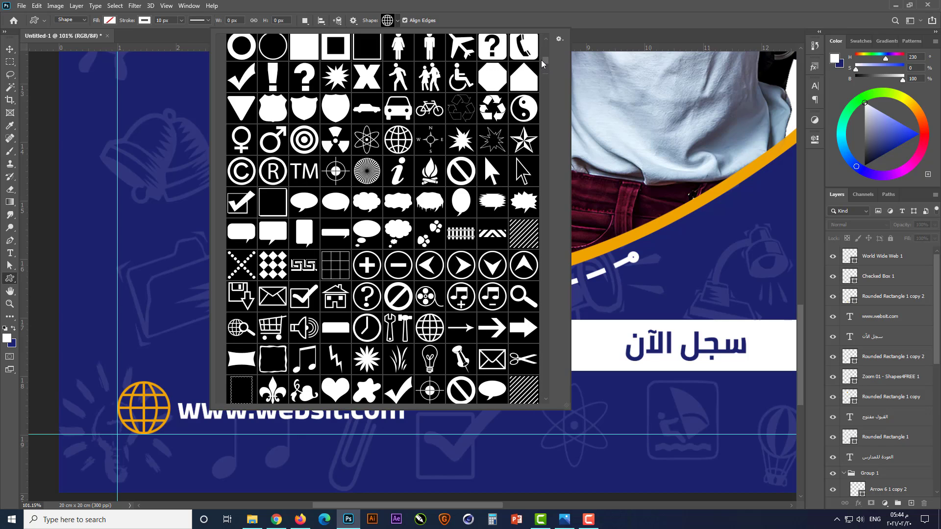
left_click_drag(543, 64, 543, 62)
left_click(520, 158)
Draw the phone icon about 92 px square on the lower guide, with no stroke and an orange fill
left_click_drag(469, 434, 514, 389)
left_click(146, 20)
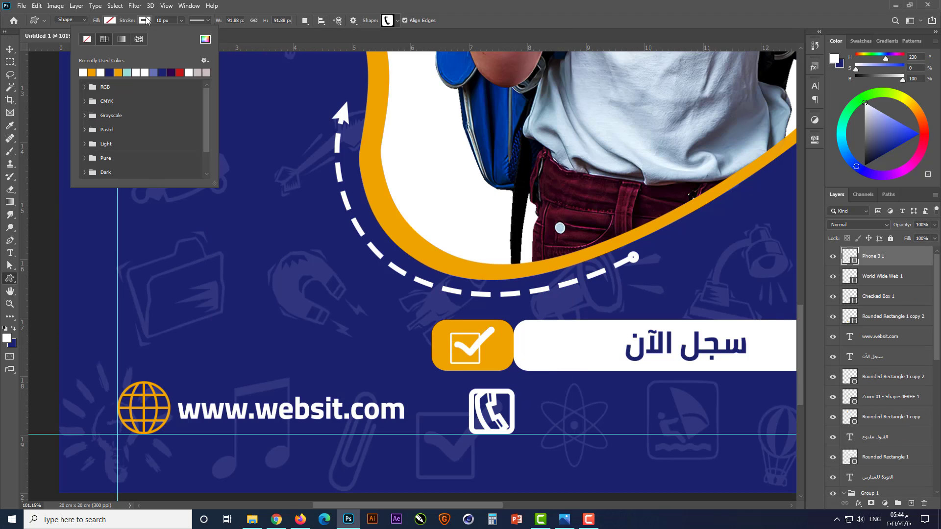
left_click(87, 41)
left_click(110, 21)
left_click(57, 72)
key("Return")
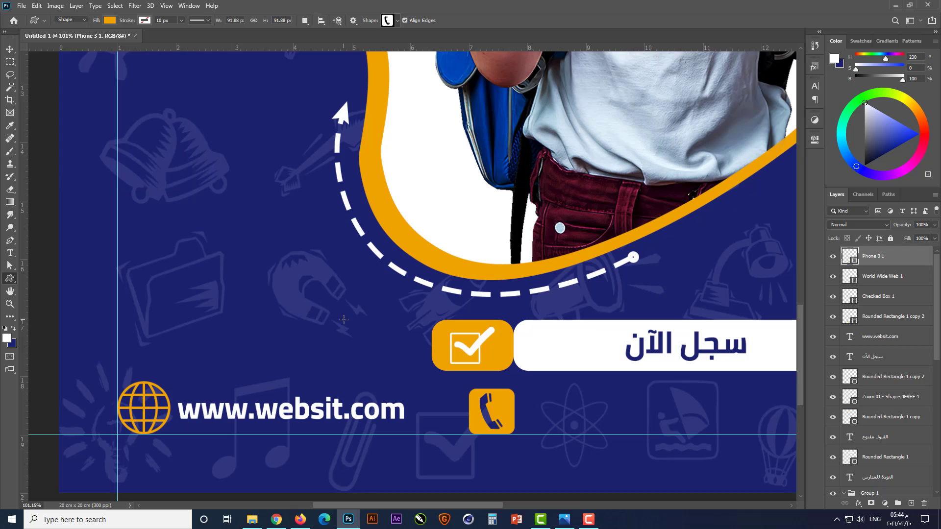
Move the phone icon about 5.75 cm right along the lower guide and duplicate the website text beside it
key("v")
scroll(326, 368, "down", 4)
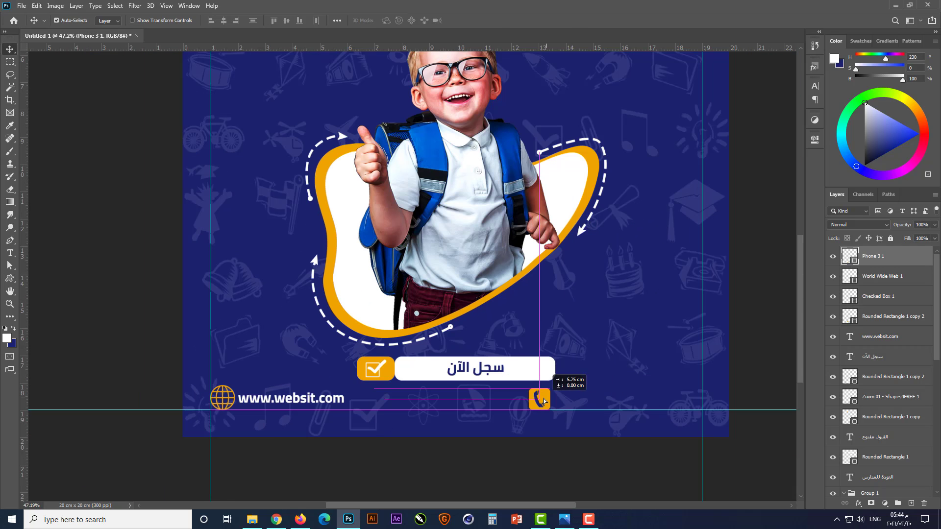
left_click_drag(331, 405, 651, 404)
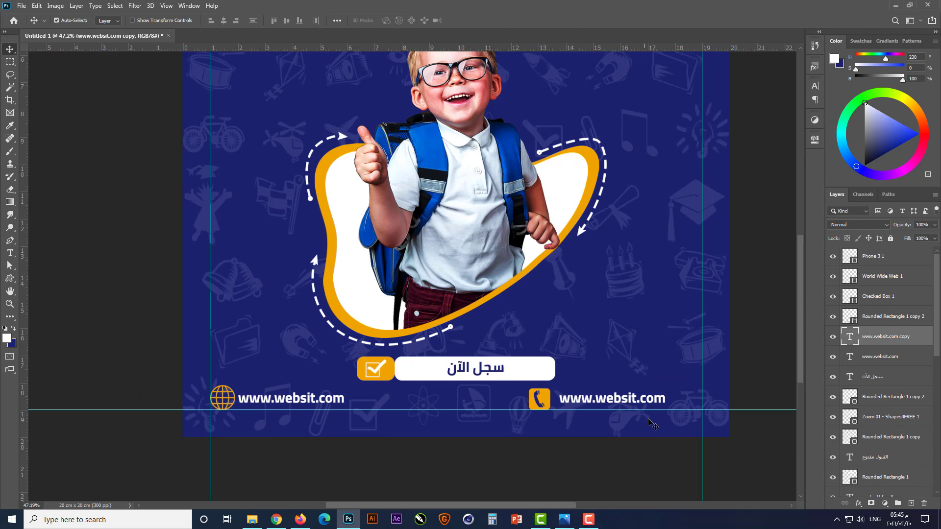
Replace the duplicated website text beside the phone icon with the contact phone number
scroll(644, 402, "up", 2)
double_click(640, 391)
key("BackSpace")
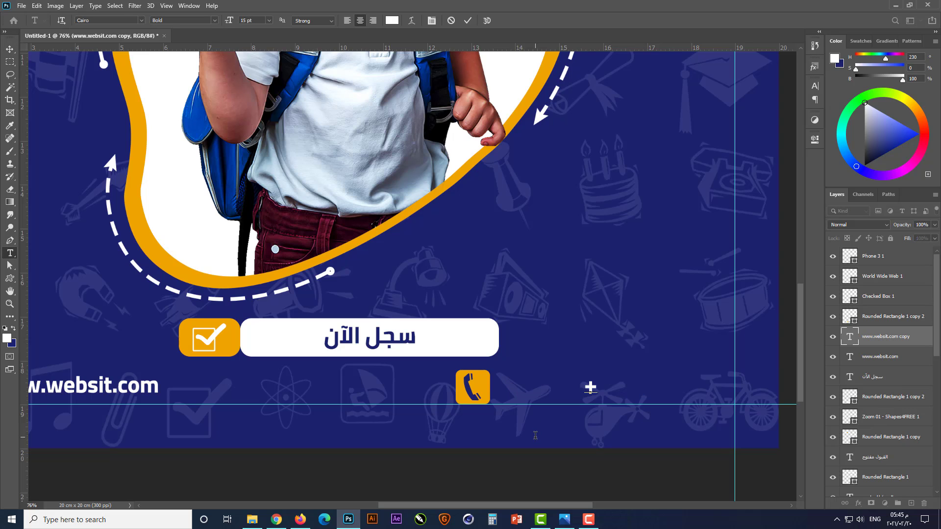
type("+012")
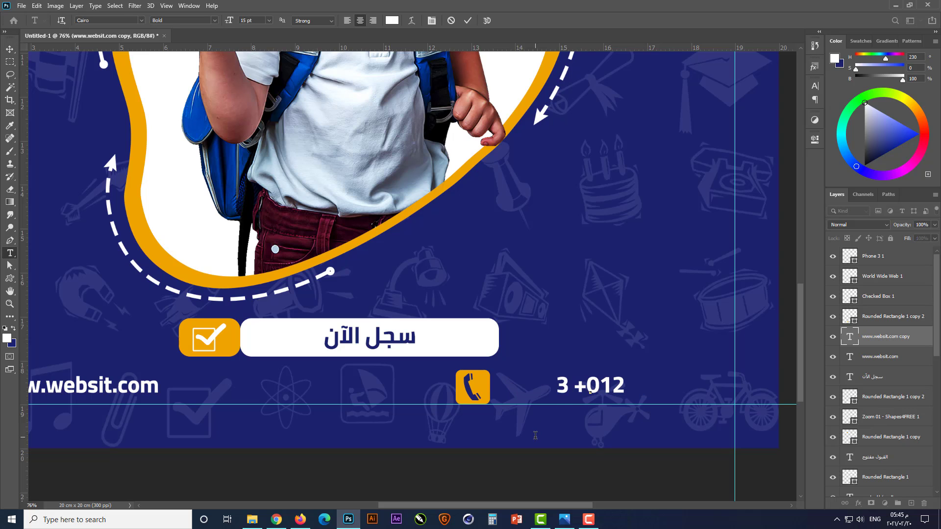
type(" 345 67")
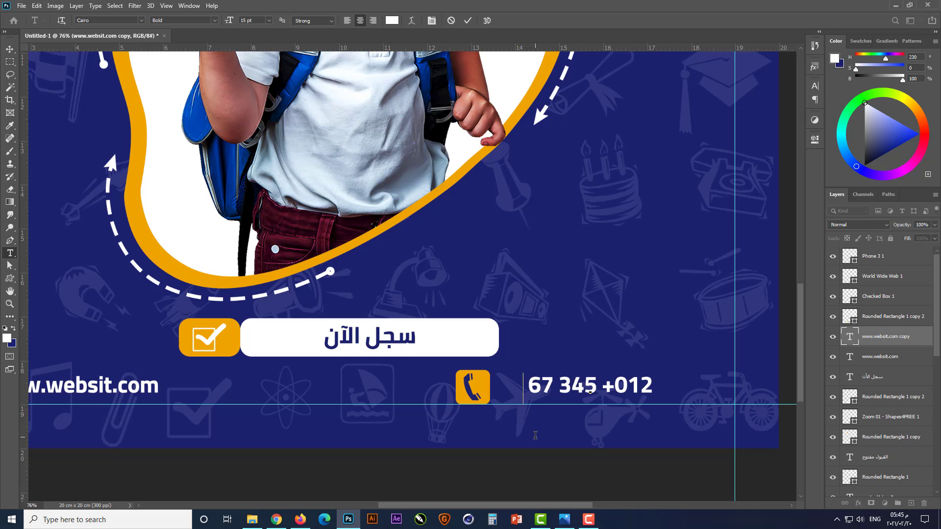
type("89")
key("ctrl+Return")
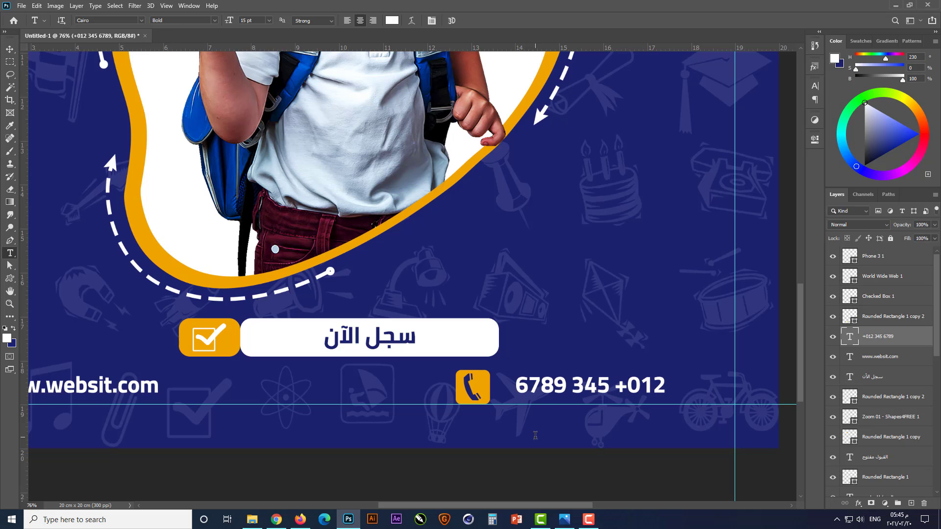
Set the phone number text's paragraph direction to left-to-right
left_click(815, 99)
left_click(707, 154)
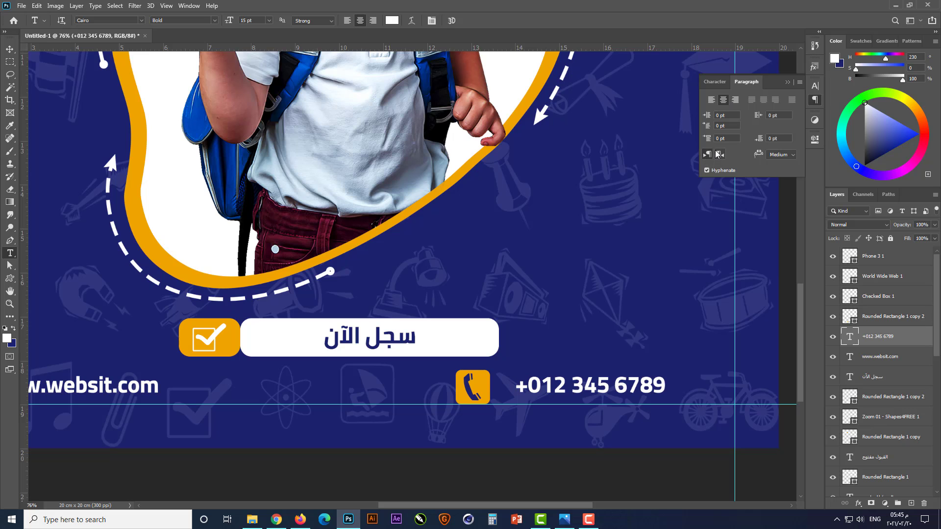
left_click(724, 82)
key("v")
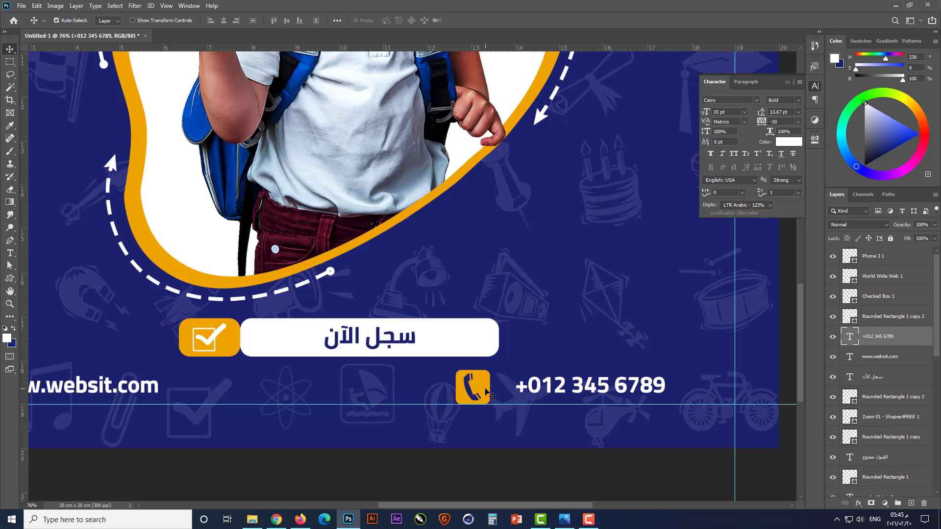
Align the vertical centers of the phone number text and the phone icon
left_click(476, 391, "shift")
left_click(287, 21)
left_click(505, 470)
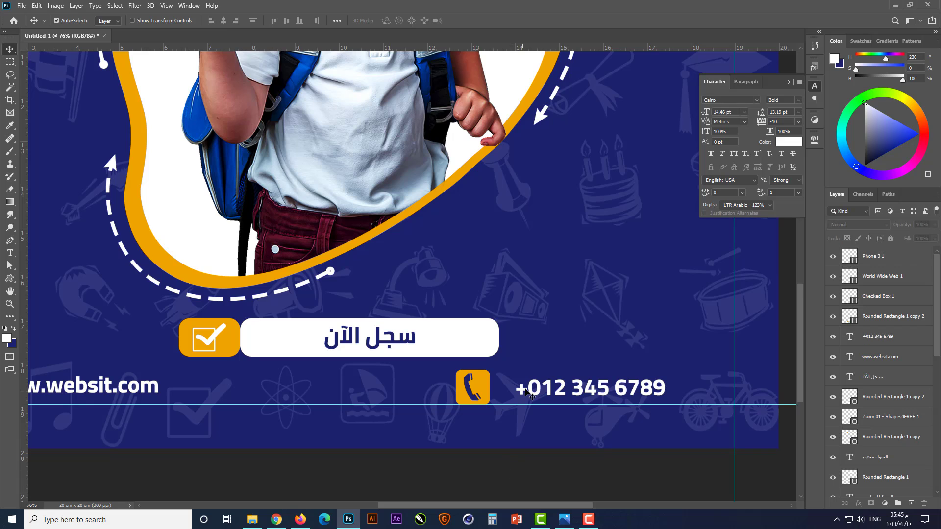
Move the phone number against the right vertical guide and place the phone icon just left of it
left_click_drag(528, 390, 619, 390)
left_click(489, 390)
left_click(509, 391, "shift")
key("ctrl+t")
key("Return")
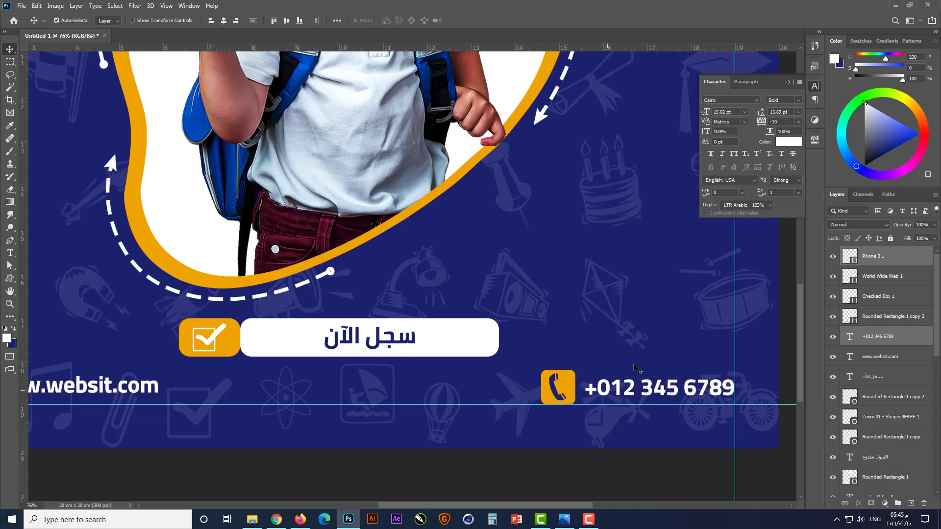
Add a Drop Shadow effect to the white blob shape behind the boy
left_click(787, 83)
key("ctrl+0")
left_click(675, 300)
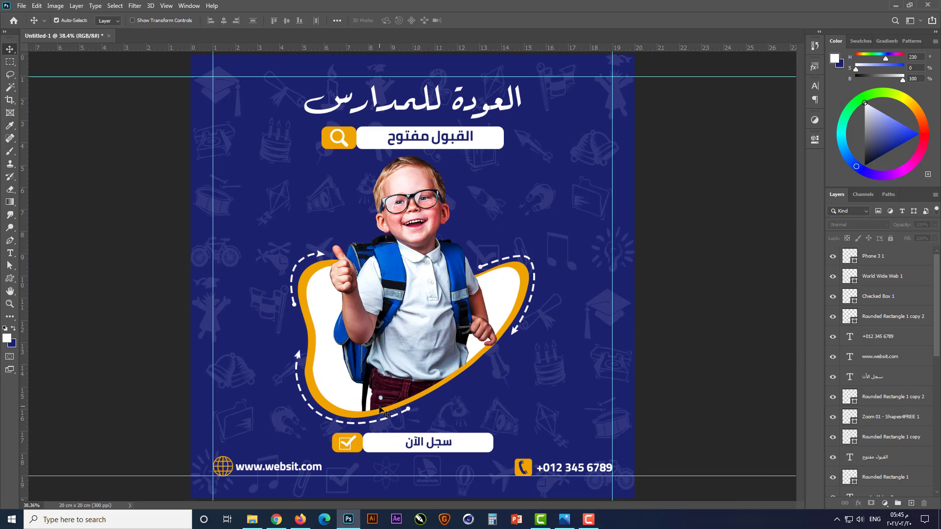
scroll(380, 407, "up", 7)
scroll(379, 343, "down", 4)
scroll(306, 387, "up", 6)
left_click(321, 321)
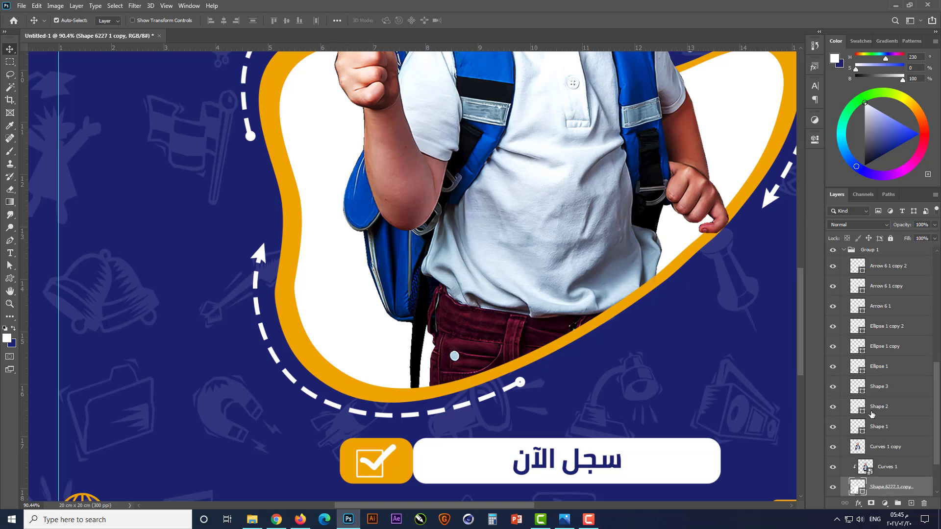
scroll(882, 432, "down", 3)
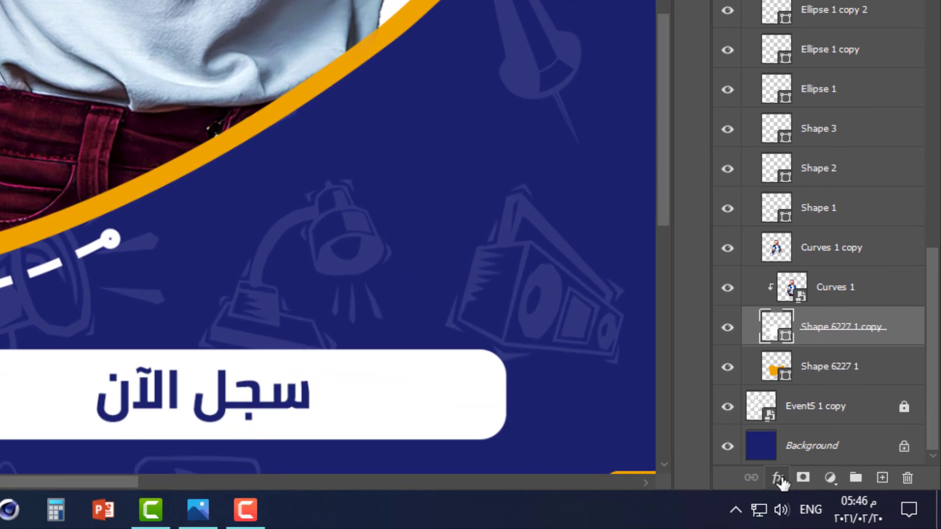
left_click(858, 503)
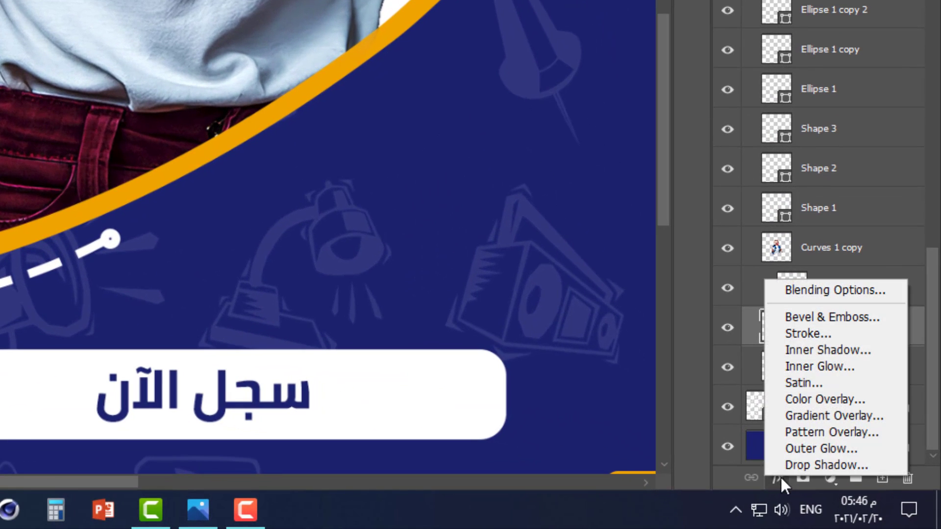
left_click(821, 462)
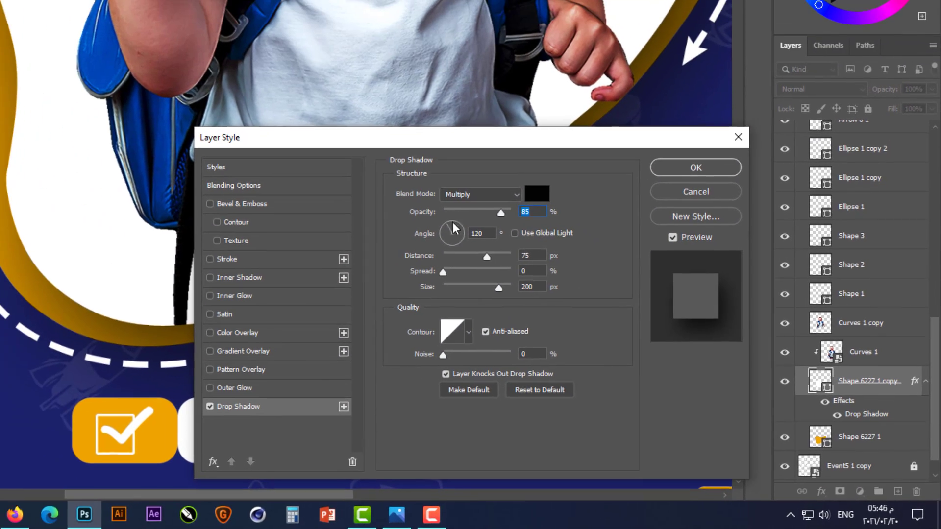
Set the white shape's drop shadow to a size of 50 px and a distance of 15 px
left_click_drag(422, 43, 322, 121)
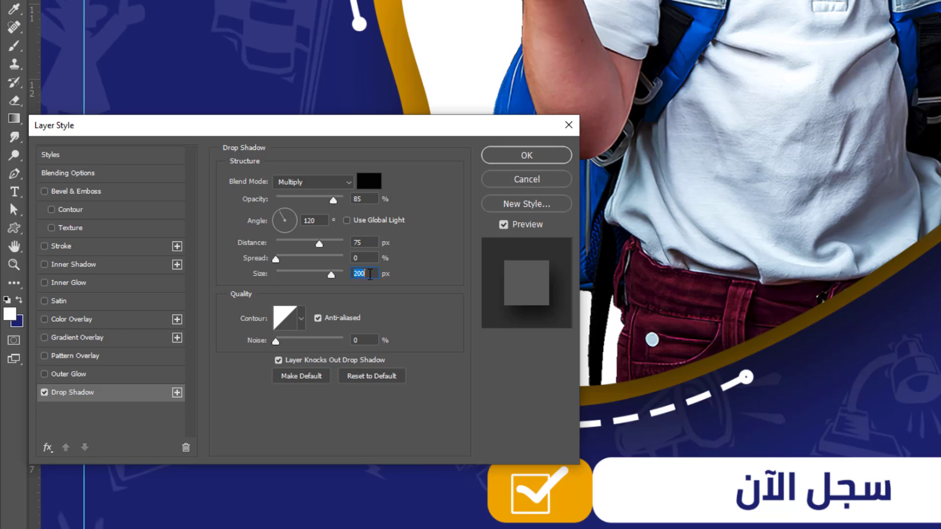
type("50")
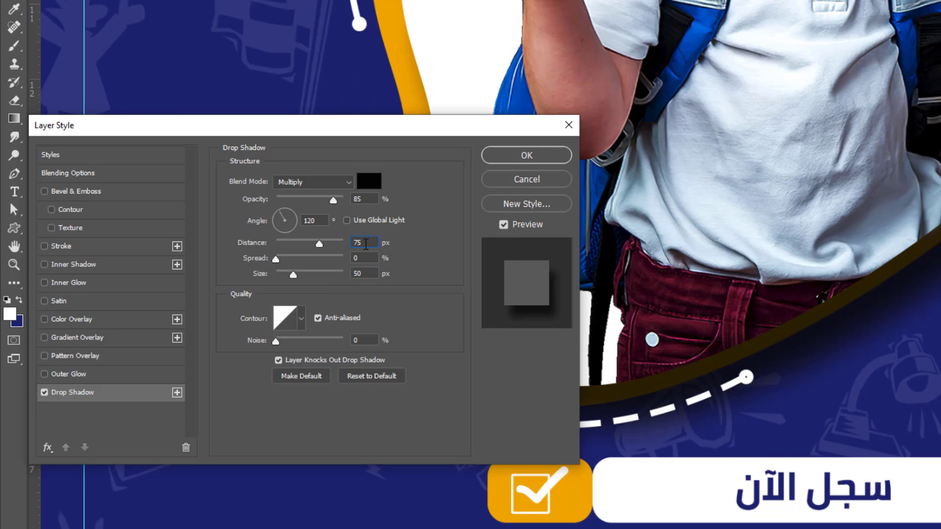
double_click(366, 243)
type("15")
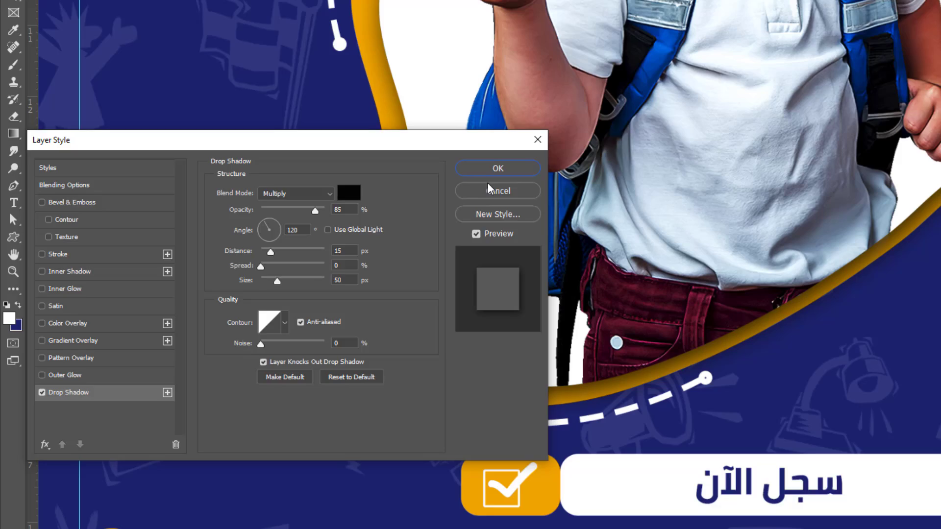
left_click(526, 154)
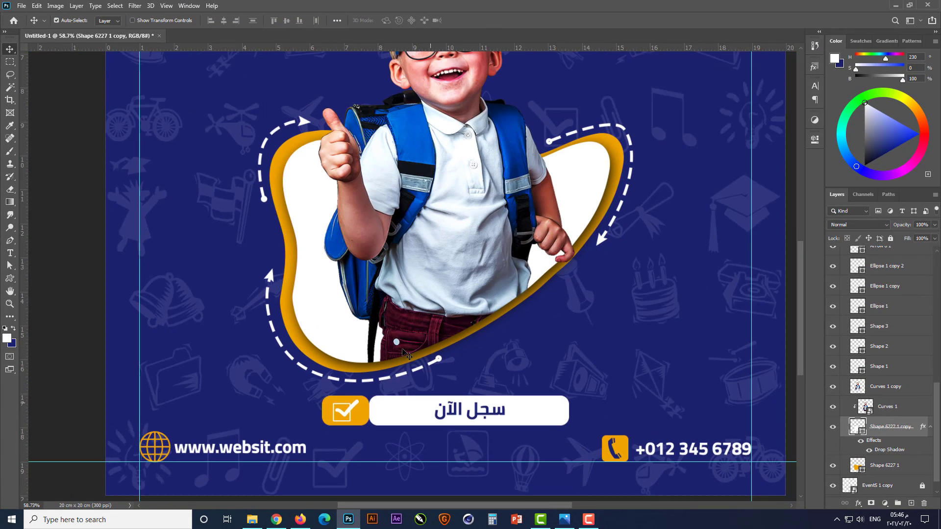
Copy the white shape's layer style and paste it onto the orange shape beneath it
scroll(406, 351, "down", 1)
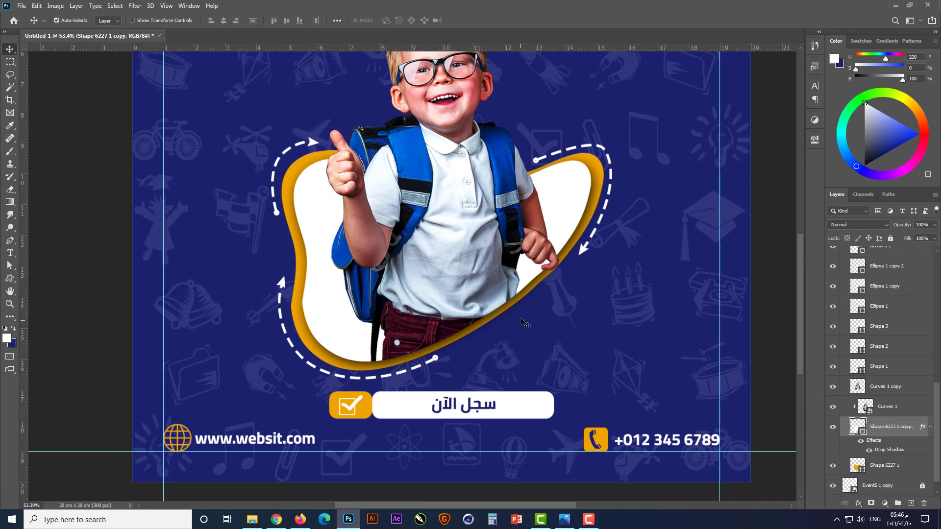
right_click(894, 428)
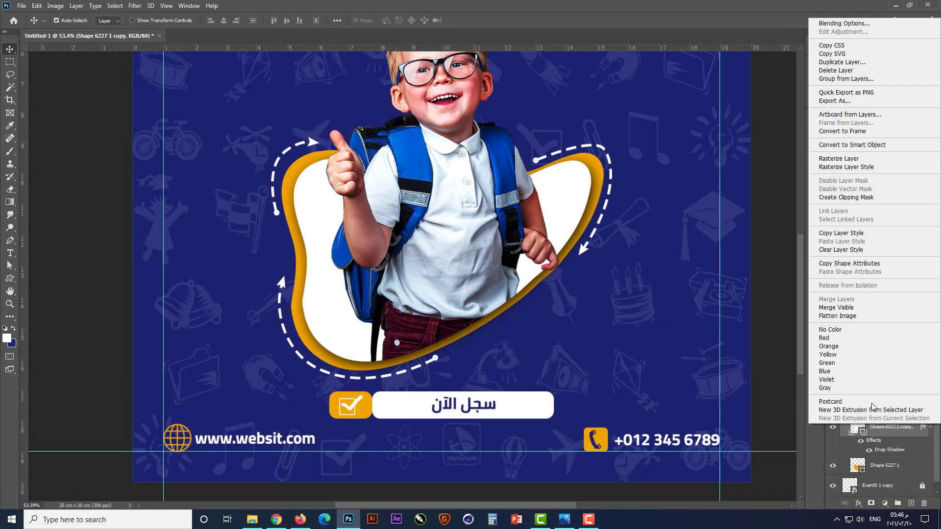
left_click(841, 233)
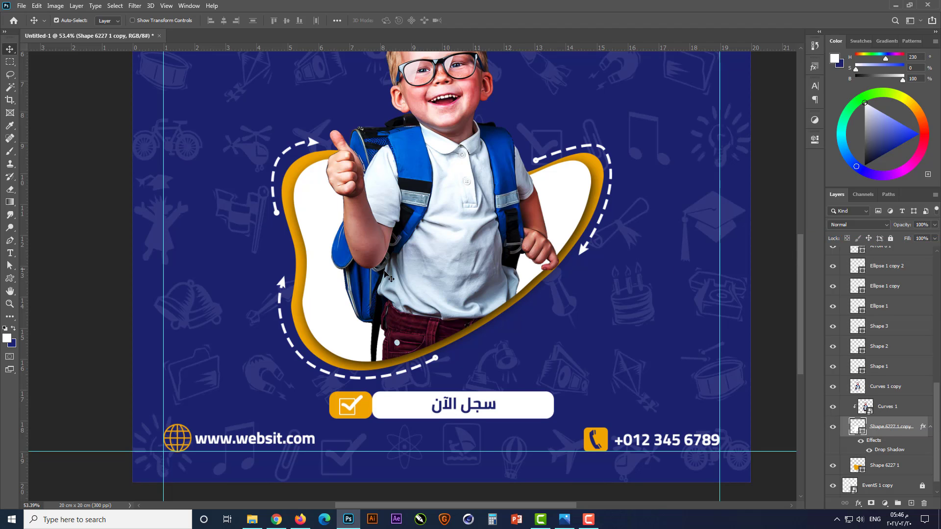
left_click(296, 318)
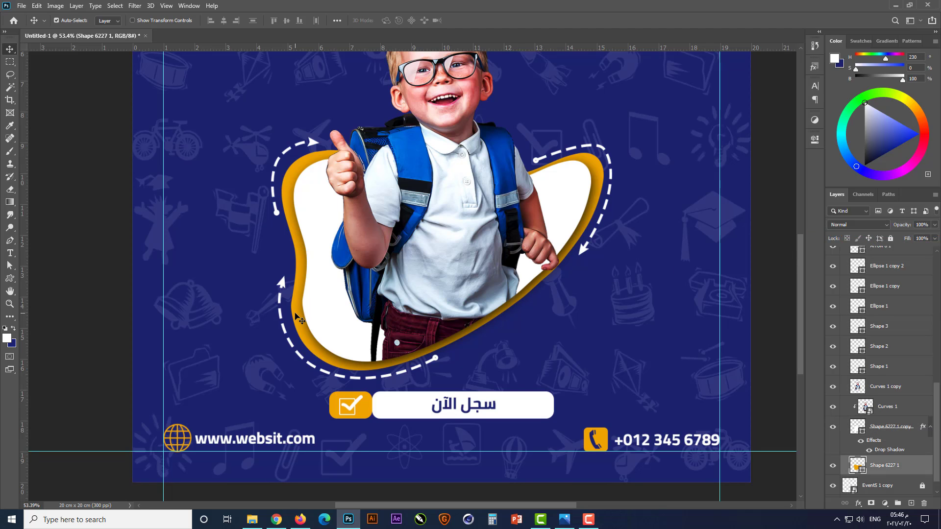
right_click(894, 467)
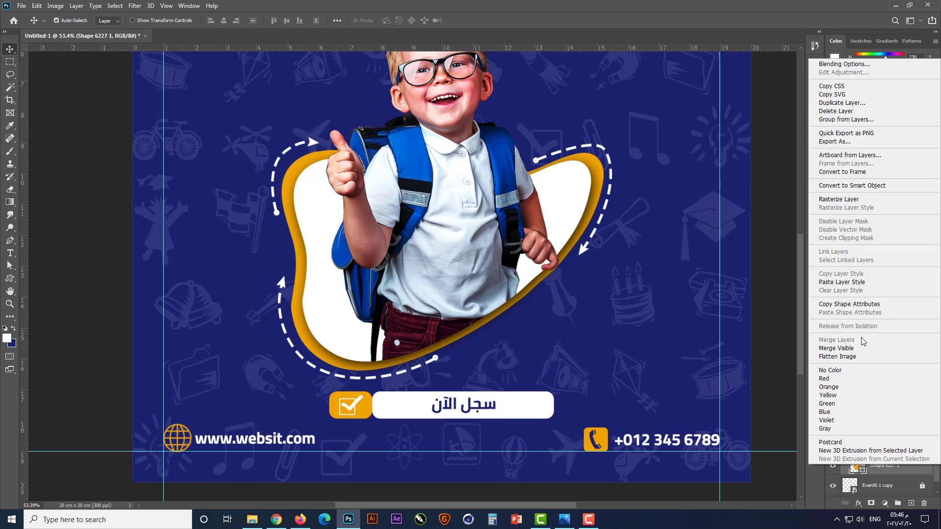
left_click(864, 281)
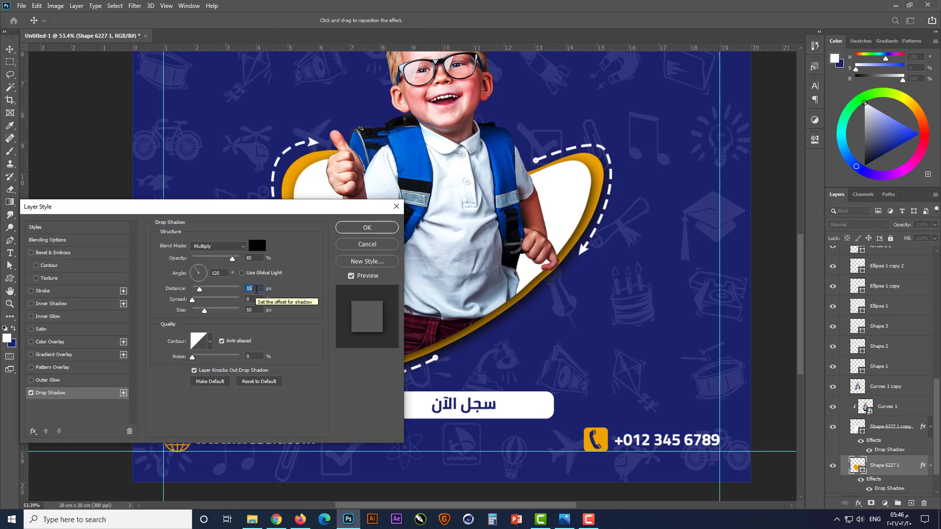
Set the orange shape's drop shadow distance to 20 px and deselect the layer
type("25")
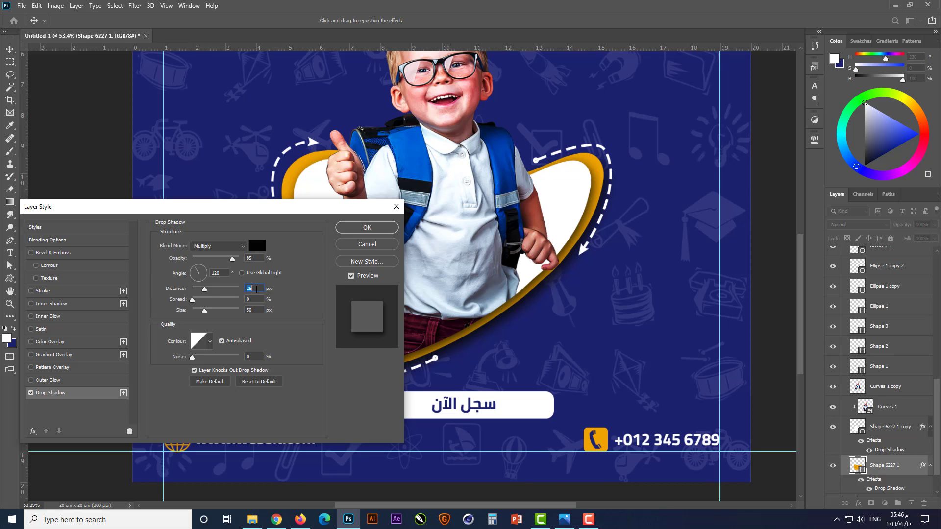
type("20")
key("Return")
key("ctrl+0")
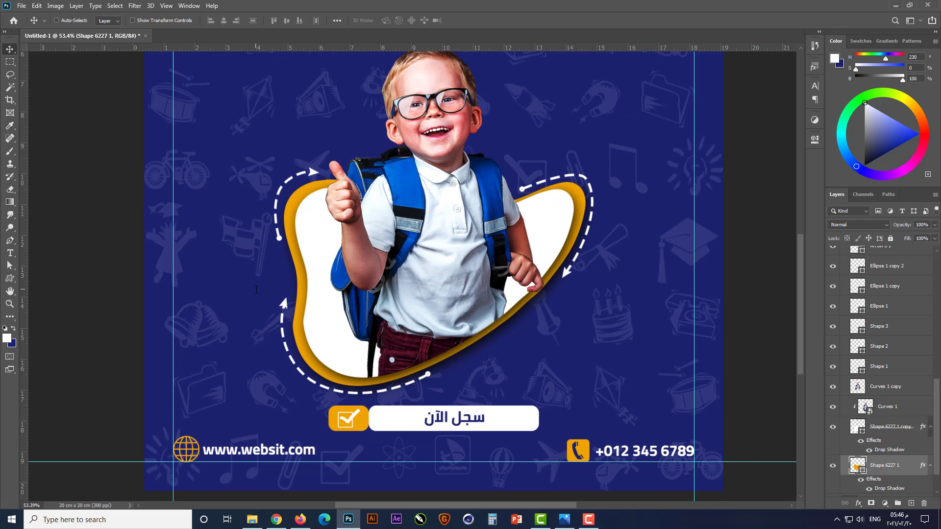
left_click(679, 299, "ctrl")
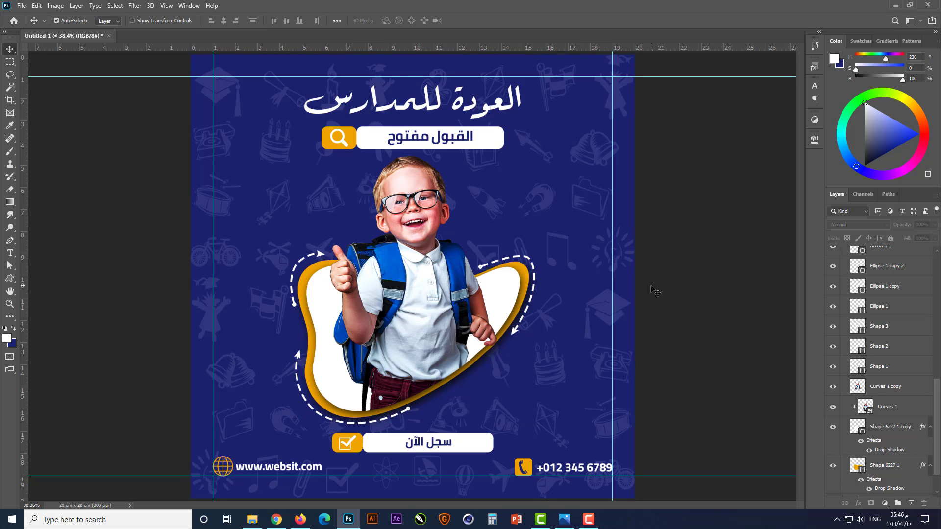
Add a Drop Shadow effect to the white magnifier icon in the upper caption bar
scroll(316, 87, "up", 5)
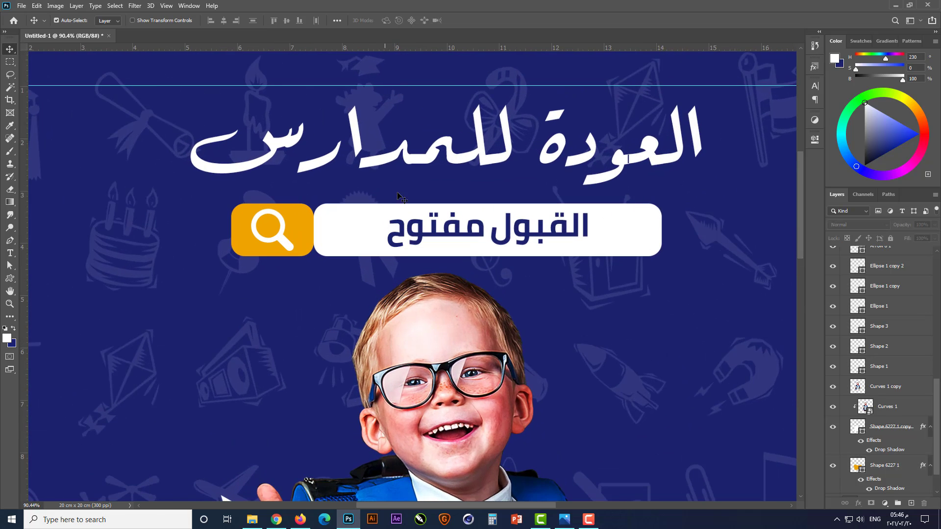
scroll(236, 138, "up", 1)
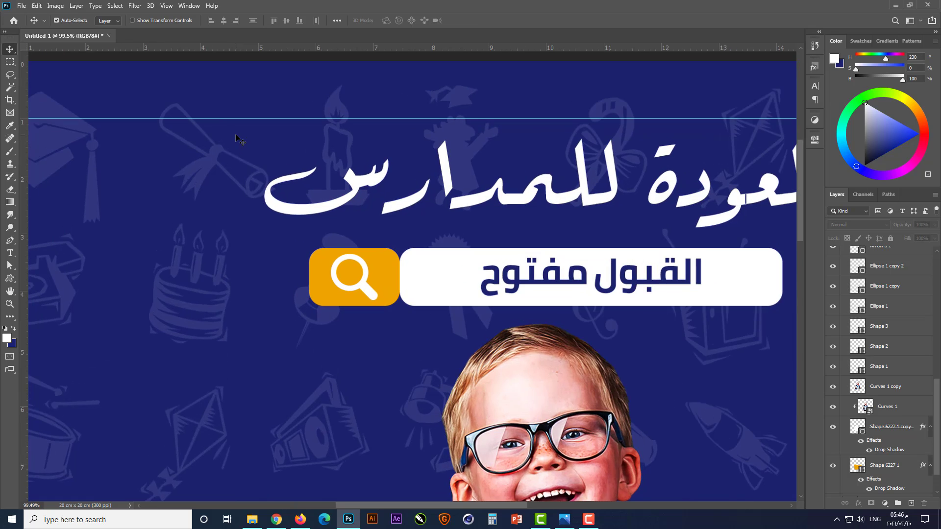
scroll(295, 150, "down", 1)
scroll(365, 108, "down", 2)
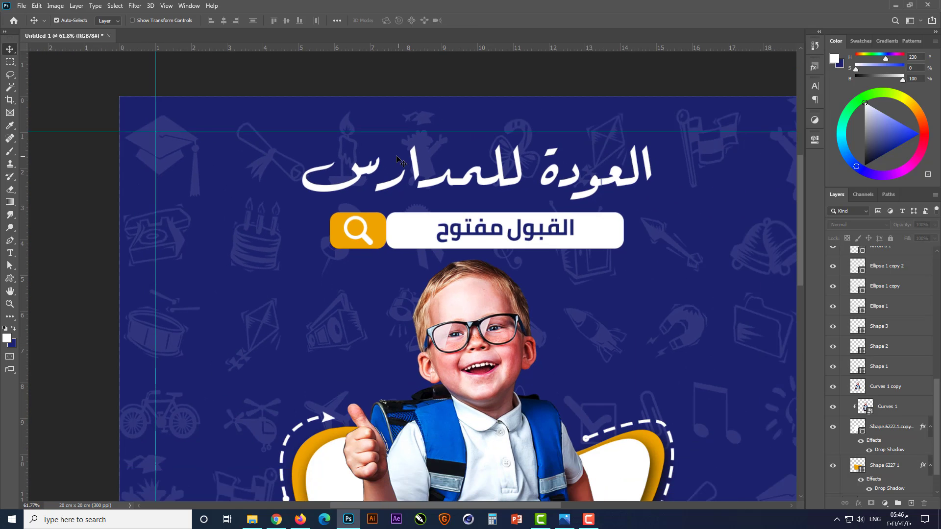
scroll(292, 149, "up", 2)
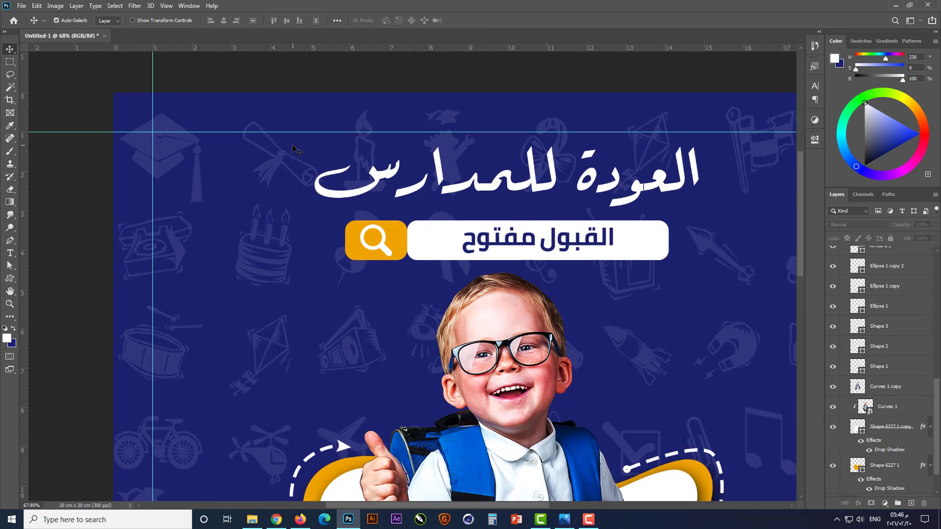
scroll(395, 260, "up", 2)
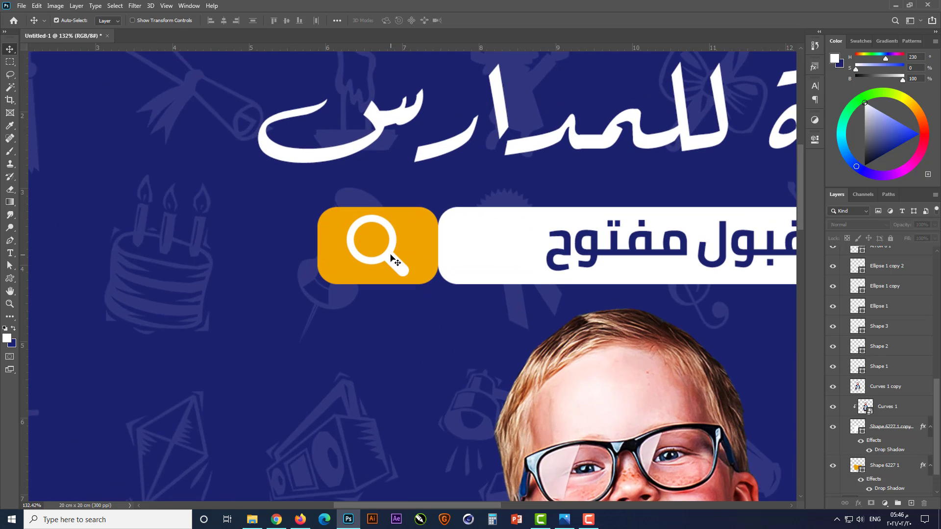
left_click(395, 259)
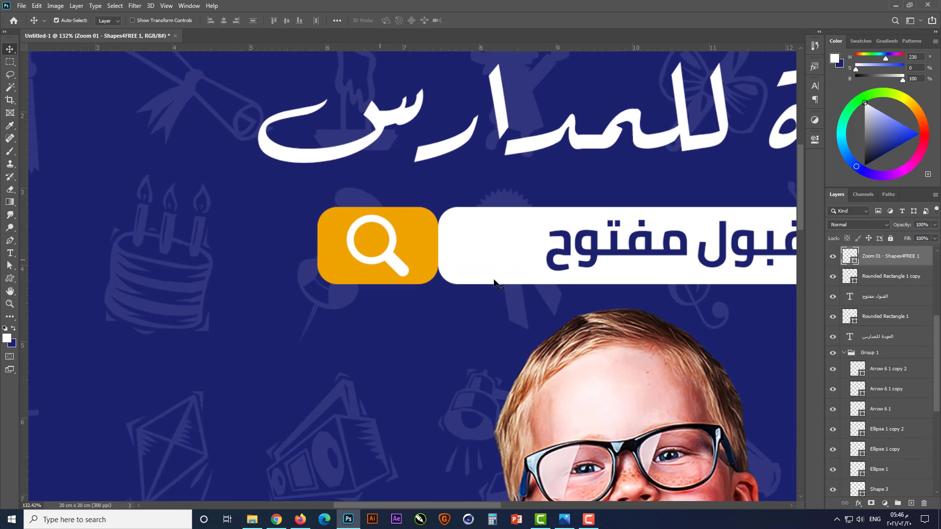
left_click(860, 503)
left_click(866, 495)
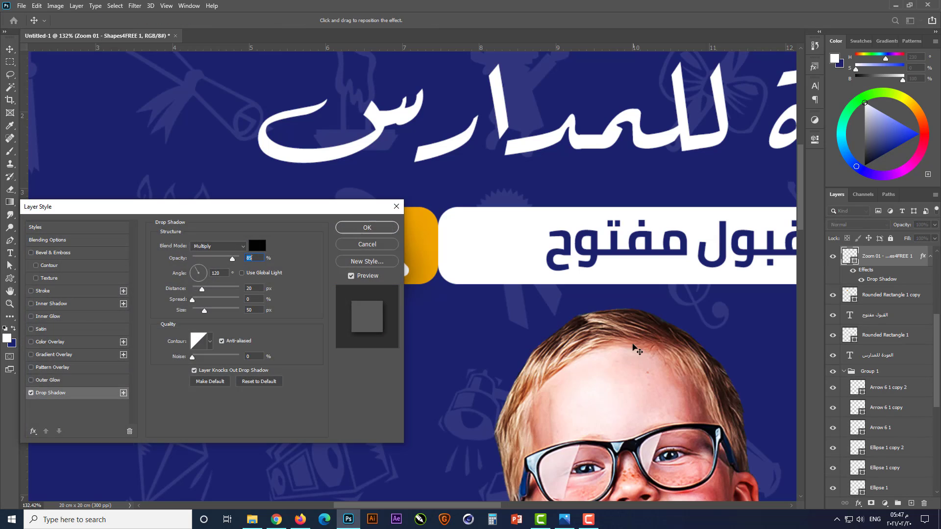
Reduce the magnifier icon's drop shadow to a size of 5 px and a distance of 6 px
left_click_drag(347, 207, 554, 304)
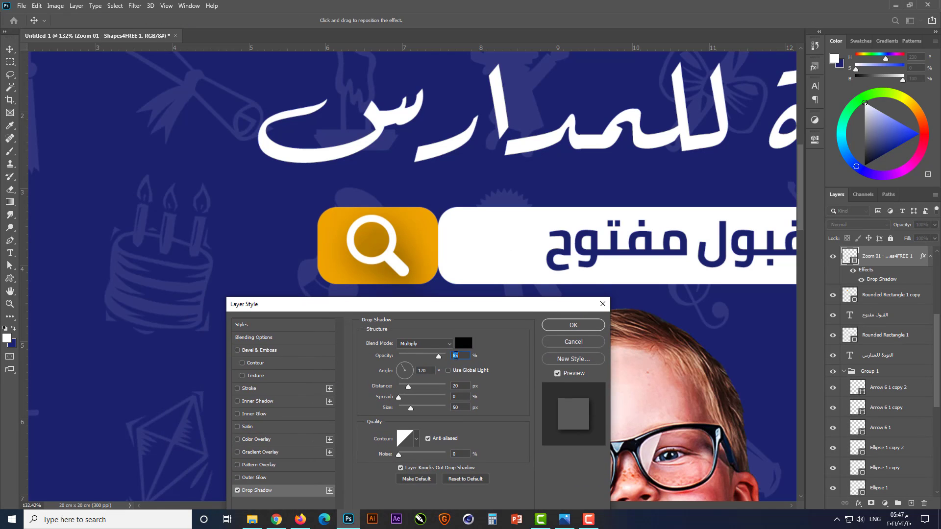
type("10")
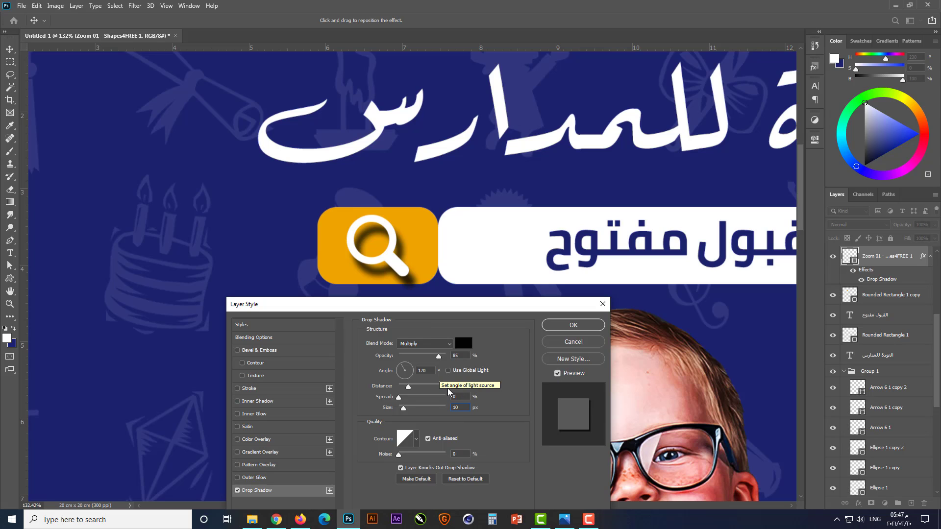
key("Down")
key("Down")
key("Down")
key("Down")
key("Down")
key("Down")
key("Down")
key("Down")
key("Down")
key("Down")
key("Down")
key("Down")
key("Down")
key("Down")
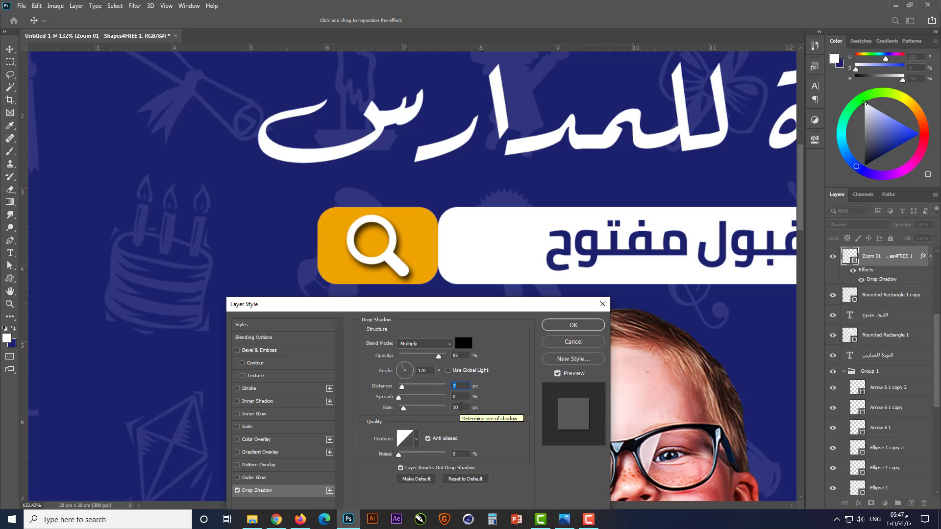
type("5")
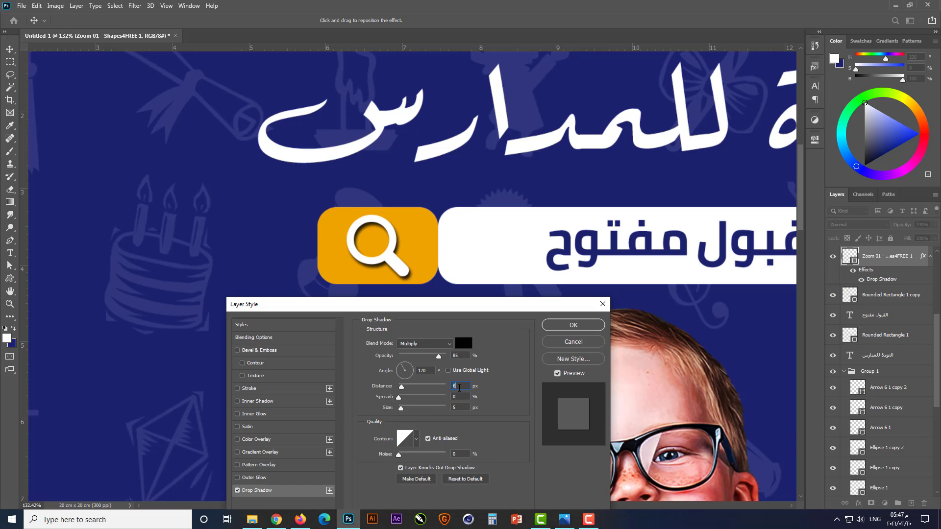
left_click(571, 325)
Copy the magnifier icon's layer style and paste it onto the checkbox icon in the lower caption bar
right_click(887, 263)
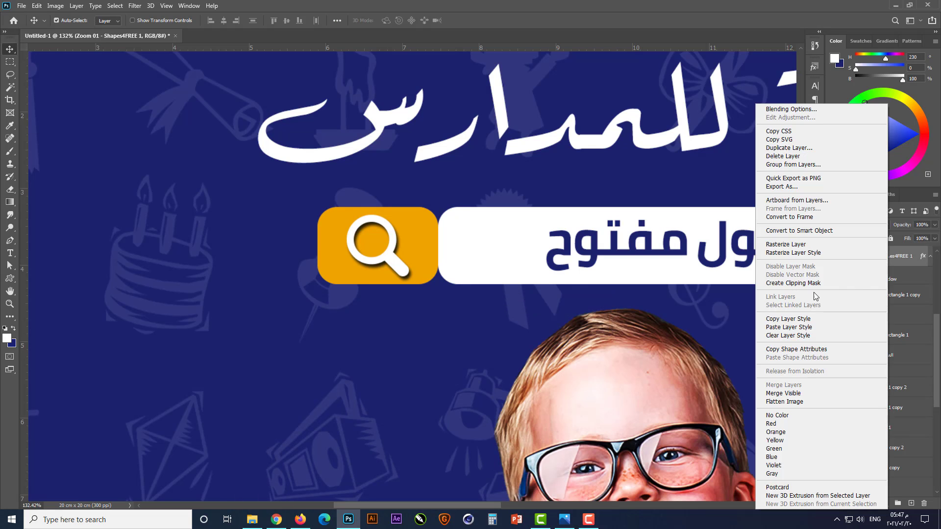
left_click(788, 319)
scroll(493, 70, "down", 10)
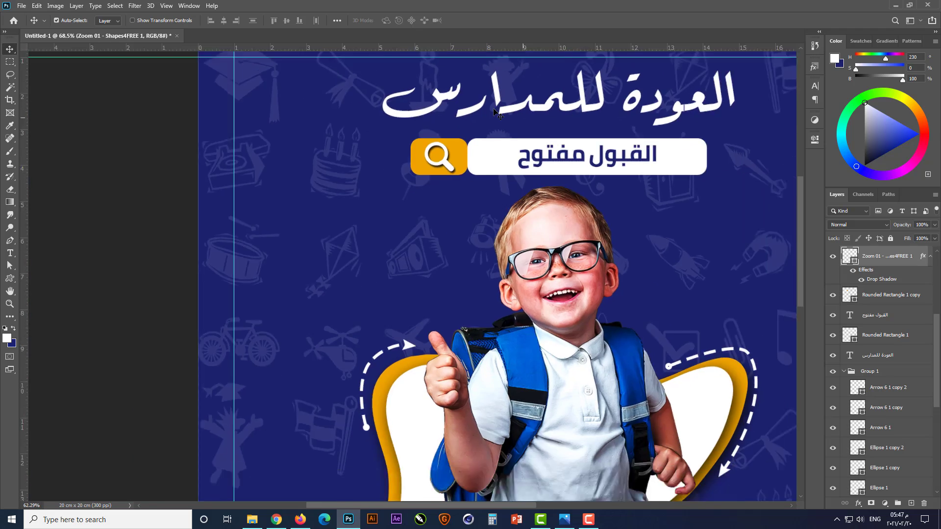
scroll(360, 410, "up", 10)
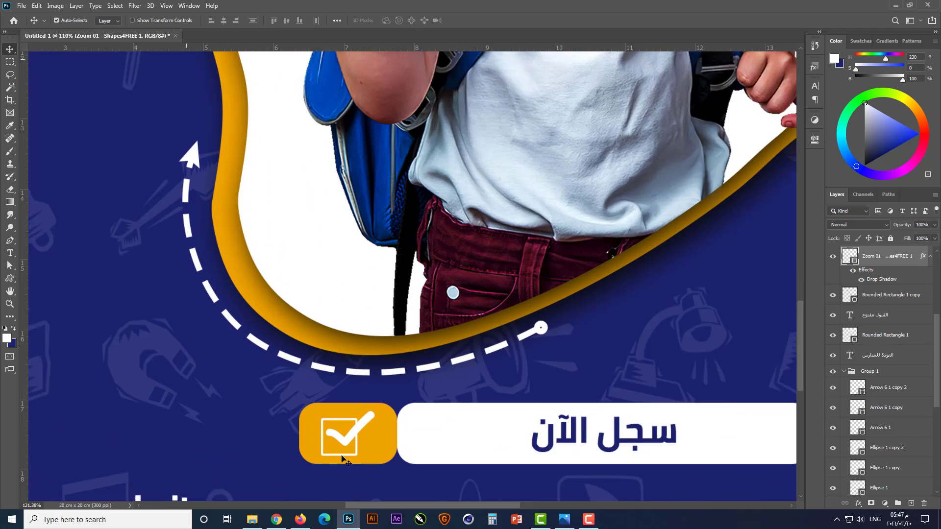
left_click(367, 414)
right_click(890, 263)
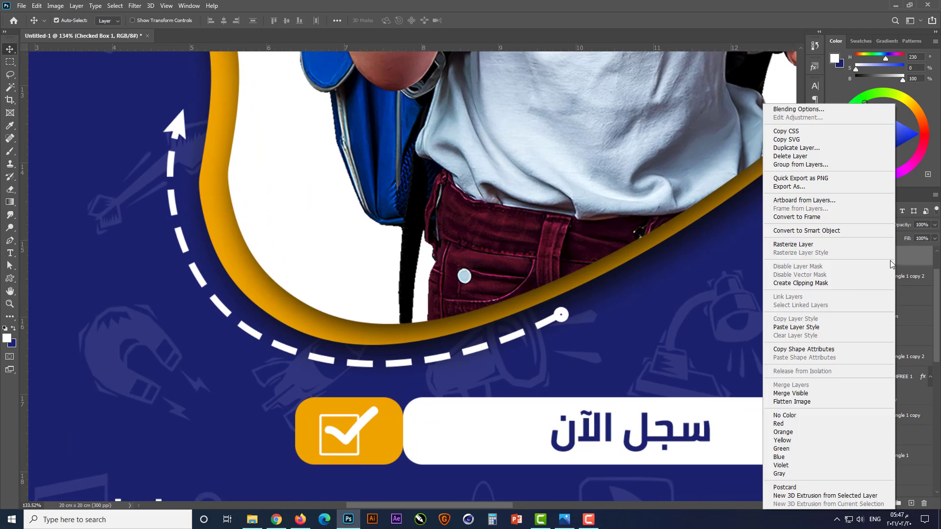
left_click(806, 328)
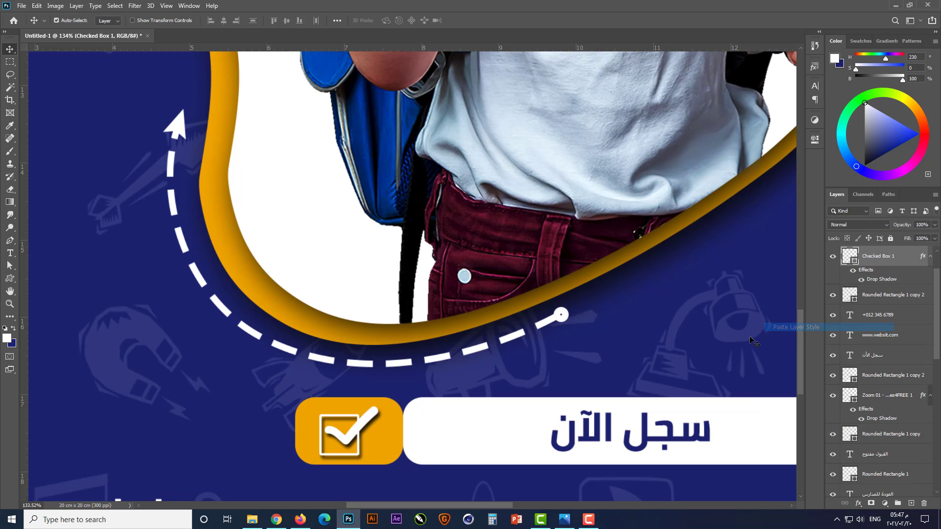
scroll(461, 378, "down", 8)
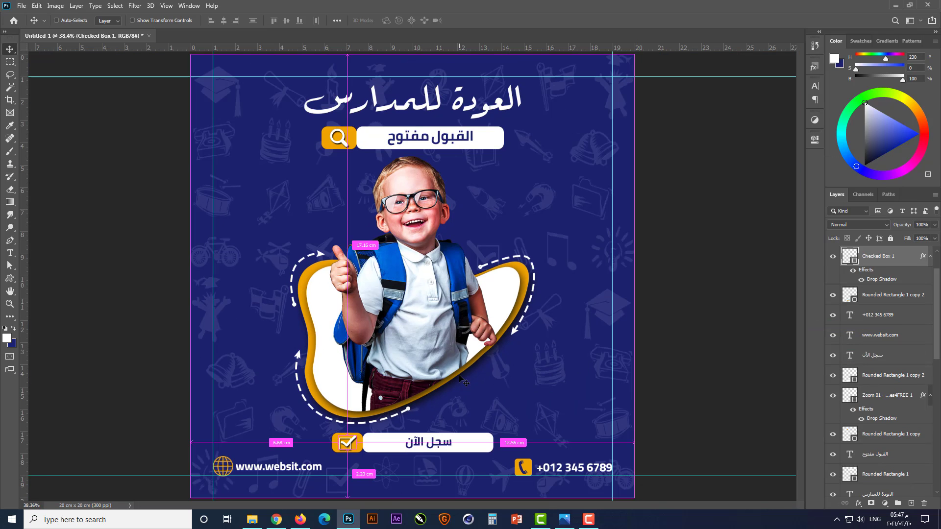
Draw a teardrop custom shape about 59 by 103 px on the background beside the upper caption bar
left_click(689, 410, "ctrl")
scroll(371, 114, "up", 5)
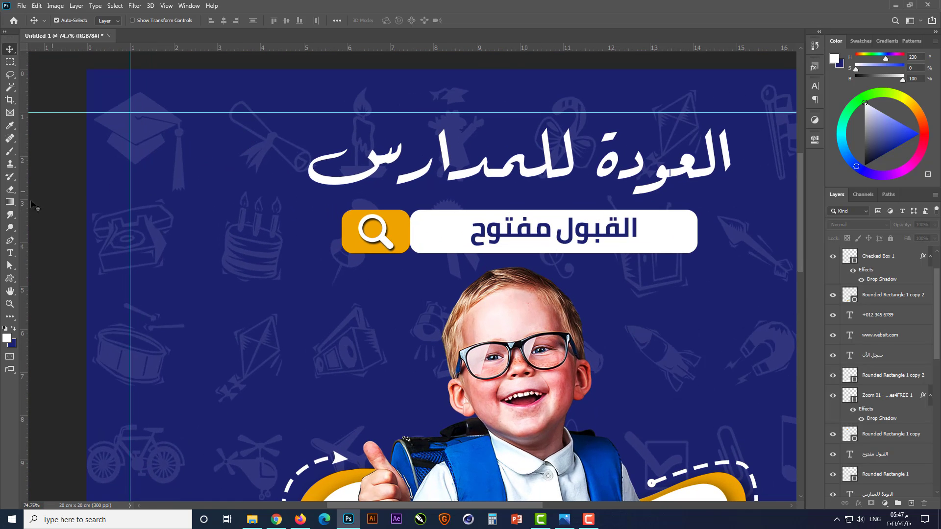
left_click(9, 280)
left_click(398, 21)
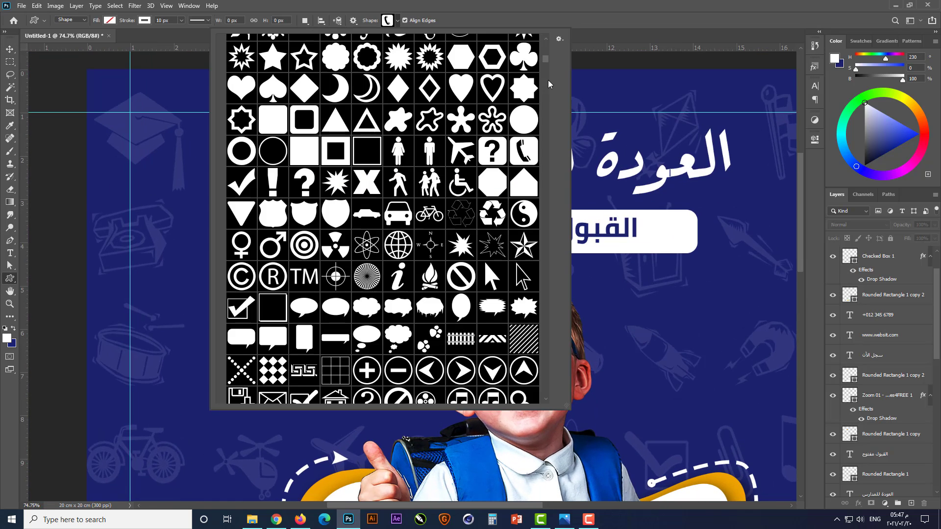
left_click_drag(545, 60, 545, 400)
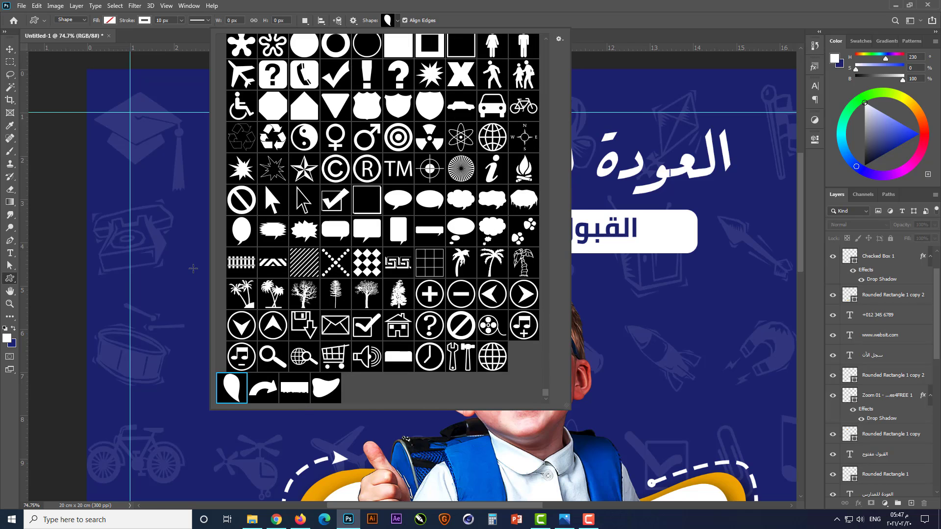
left_click_drag(193, 268, 214, 231)
Give the teardrop shape an orange fill and no stroke
left_click(110, 20)
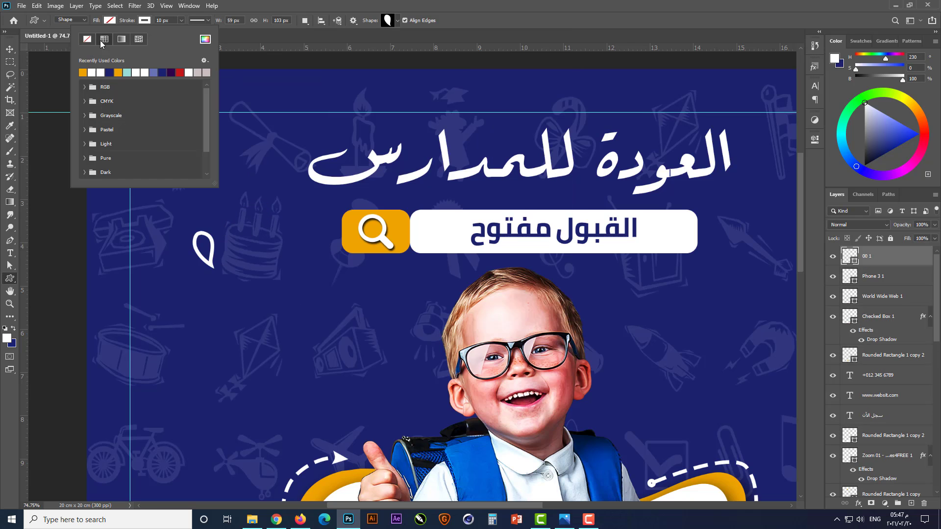
left_click(108, 22)
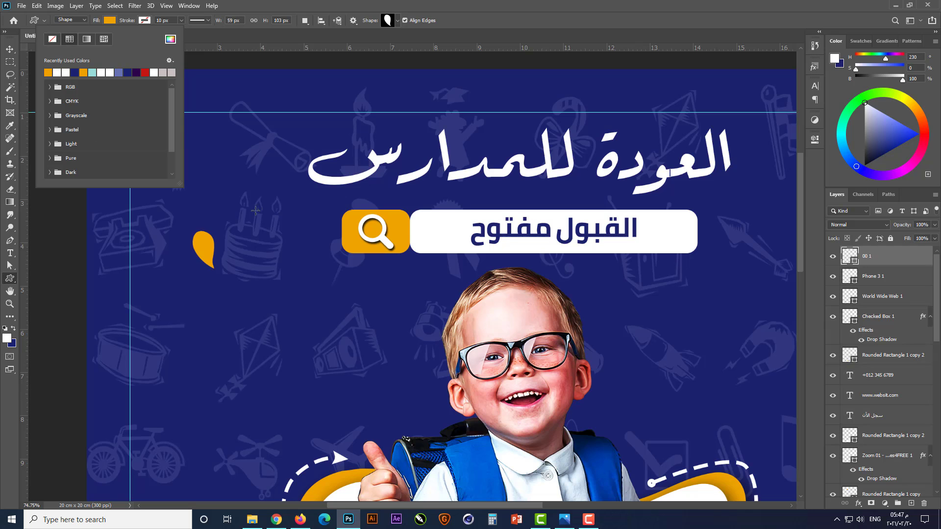
key("Escape")
Move the orange teardrop above the final letter of the Arabic title and rotate it clockwise to lean right
key("v")
scroll(284, 184, "up", 2)
left_click_drag(171, 274, 313, 143)
scroll(339, 101, "up", 4)
scroll(312, 143, "up", 3)
left_click_drag(318, 154, 351, 151)
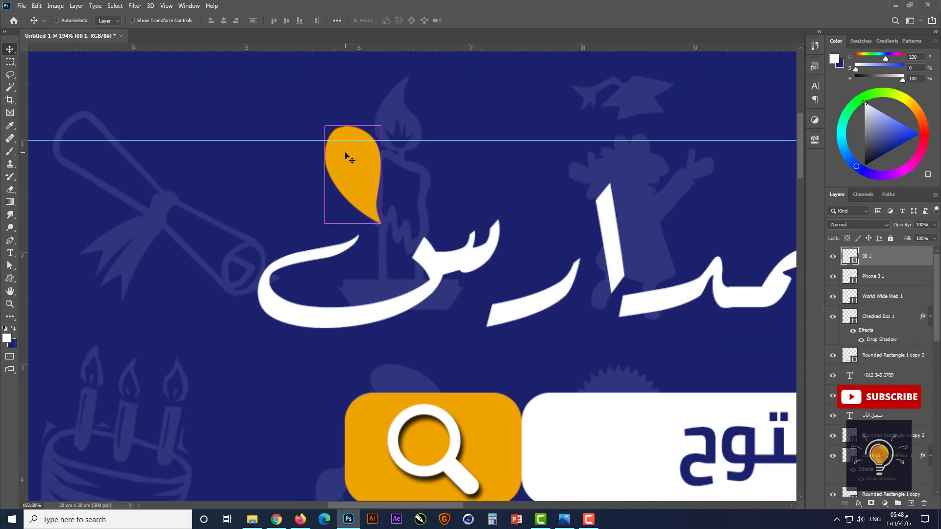
key("ctrl+t")
left_click_drag(395, 131, 422, 181)
left_click_drag(361, 178, 336, 185)
key("Return")
Duplicate the teardrop and rotate the copy counterclockwise into a mirrored petal on the left of the original
key("ctrl+alt+t")
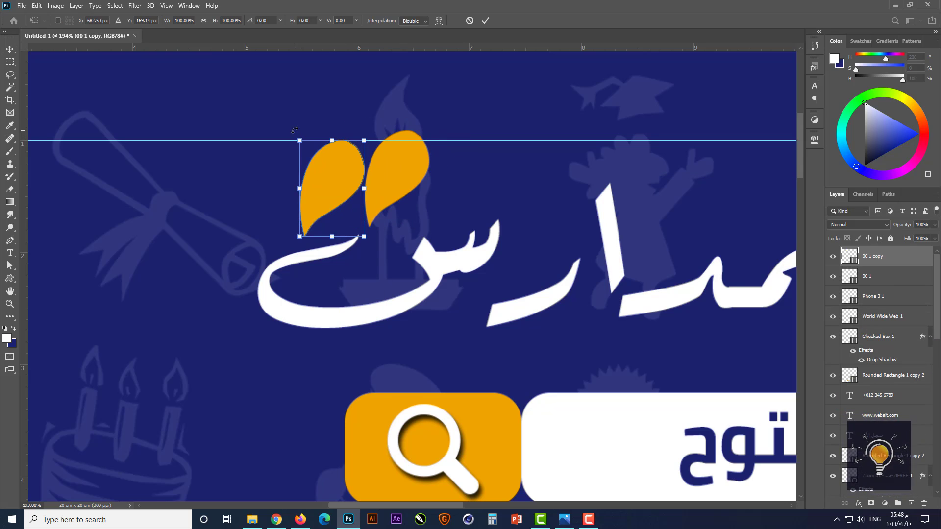
left_click_drag(294, 130, 221, 182)
mouse_move(332, 195)
left_mouse_down()
mouse_move(354, 167)
mouse_move(336, 184)
left_mouse_up()
key("Return")
Select both petals and scale them down together to about 73%
left_click(390, 178, "ctrl+shift")
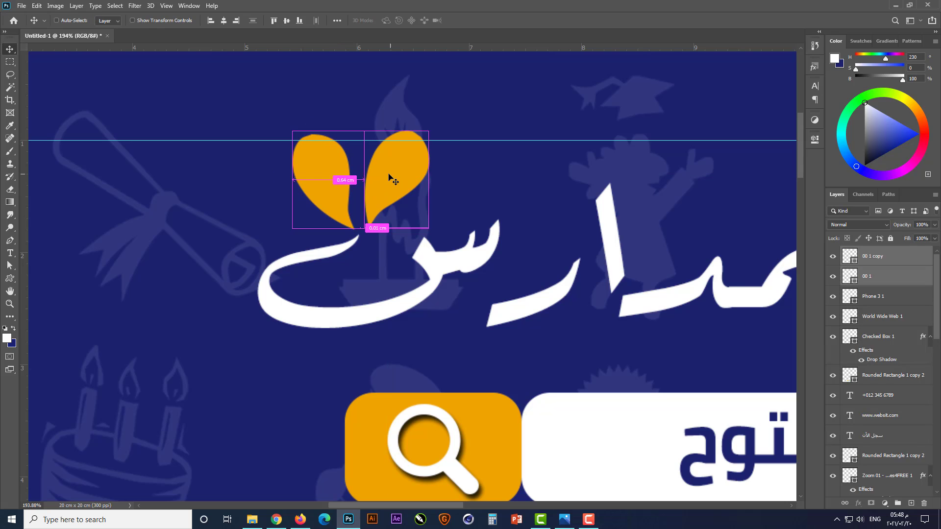
key("ctrl+t")
left_click_drag(428, 131, 411, 145)
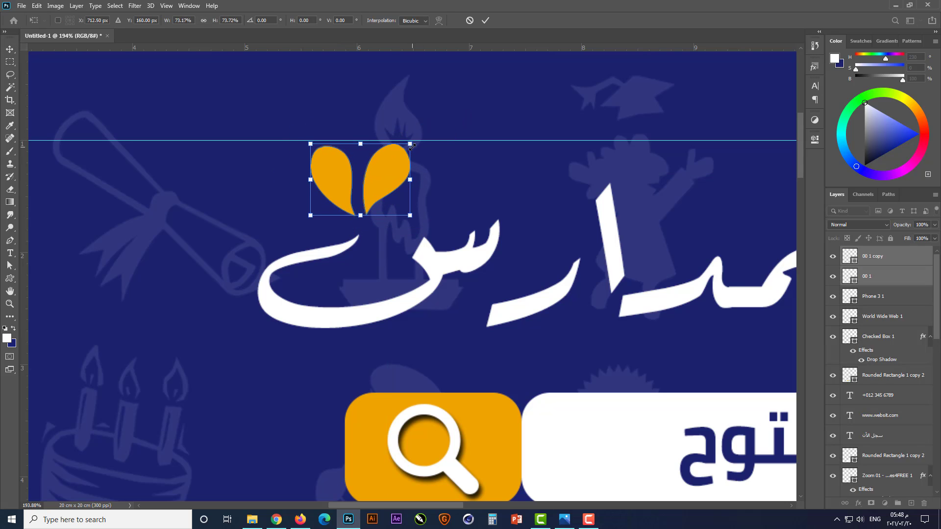
key("Return")
Enlarge the left petal and adjust its placement so its tip meets the title's final letter
left_click(323, 175)
key("ctrl+t")
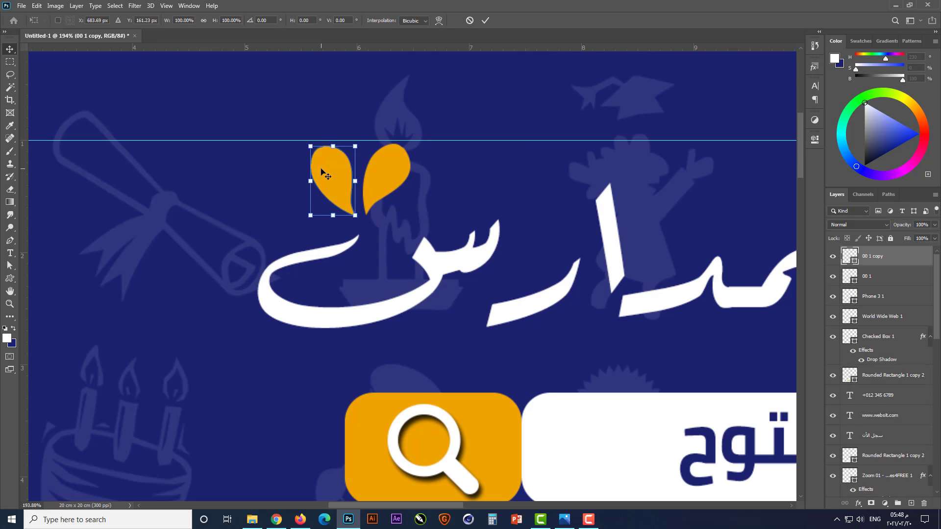
left_click_drag(355, 215, 362, 226)
key("Return")
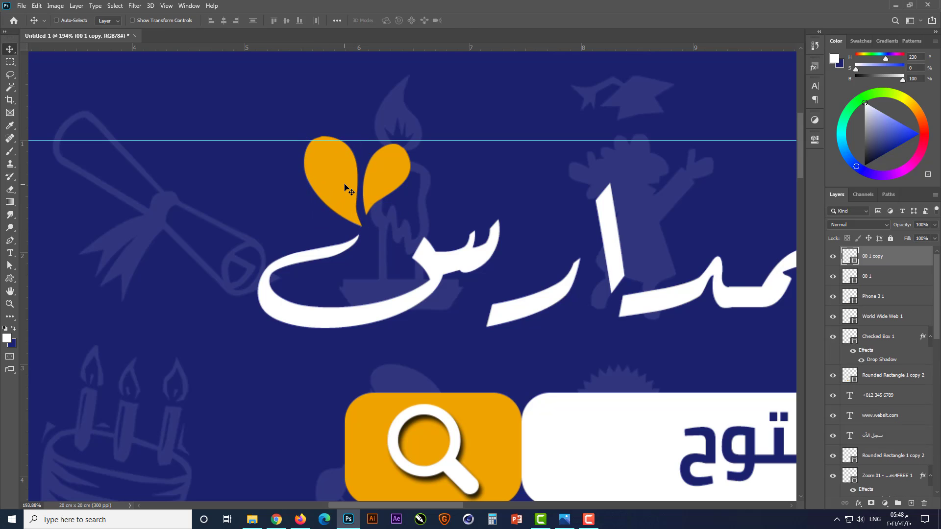
key("ctrl+t")
key("Return")
Tilt the right petal slightly further clockwise and set it a little lower beside the large petal
left_click(378, 191)
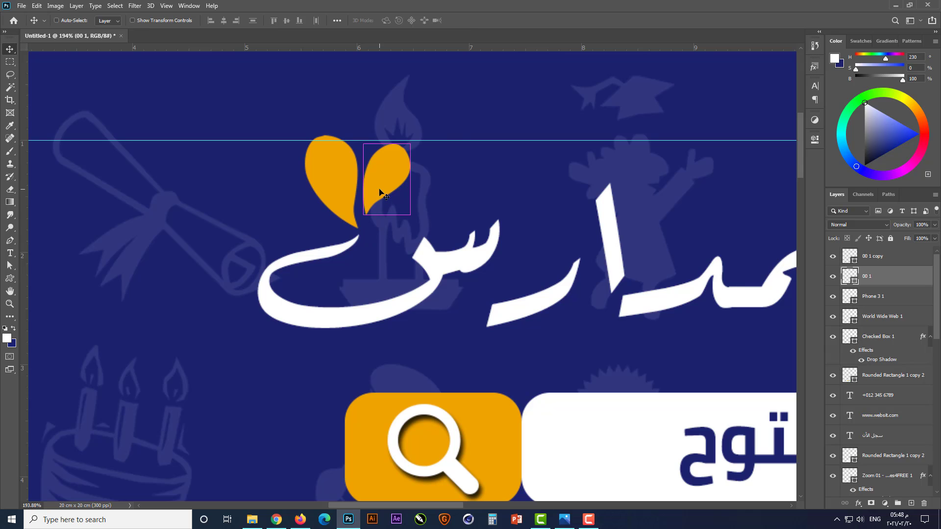
key("ctrl+t")
left_click_drag(427, 140, 433, 147)
Duplicate the right petal to the left of the large one and rotate the copy about -107° to fan outward
left_click_drag(393, 177, 292, 200)
key("Return")
key("ctrl+t")
left_click_drag(321, 163, 220, 147)
left_click_drag(282, 214, 286, 219)
left_click_drag(250, 185, 246, 195)
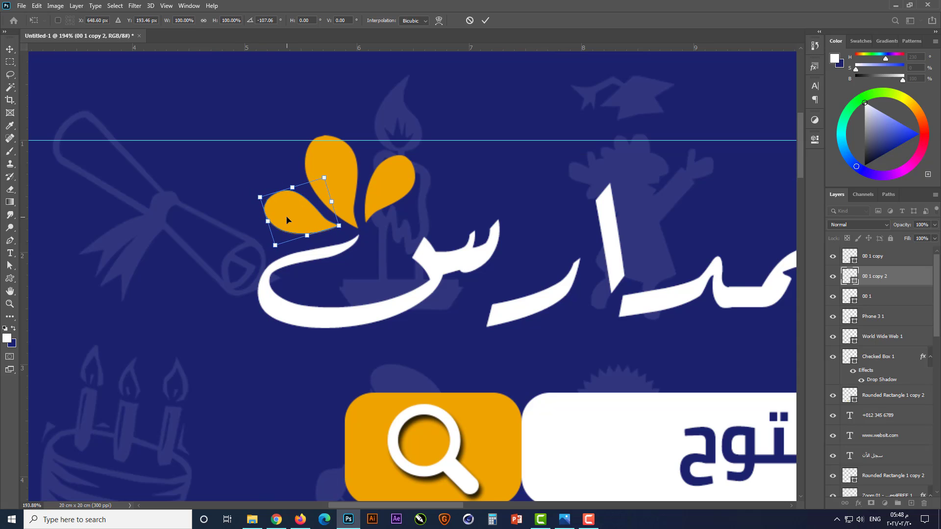
left_click_drag(288, 220, 286, 223)
key("Return")
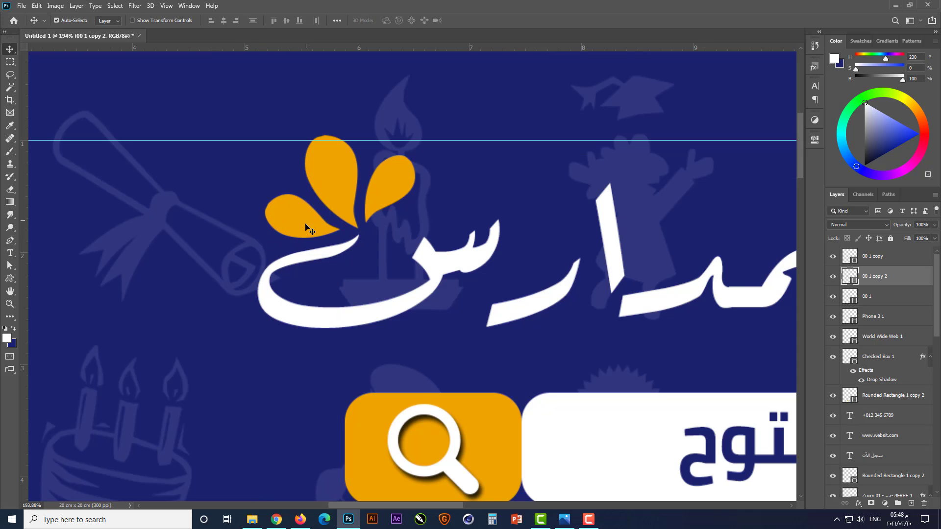
Select all three petals, rotate them together about 10.5° clockwise, and reposition them over the title's final letter
left_click(337, 178, "shift")
left_click(394, 187, "shift")
key("ctrl+t")
left_click_drag(435, 128, 449, 147)
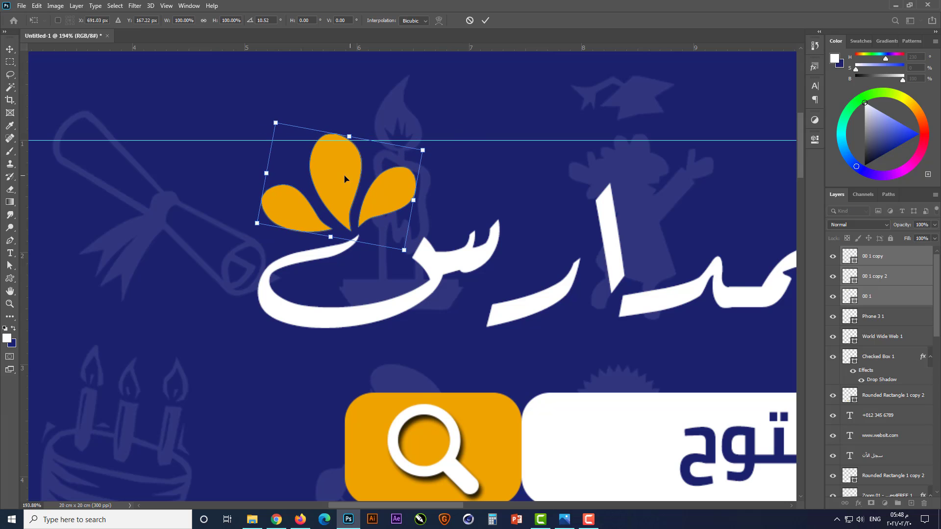
left_click_drag(344, 176, 354, 176)
key("Return")
key("ctrl+0")
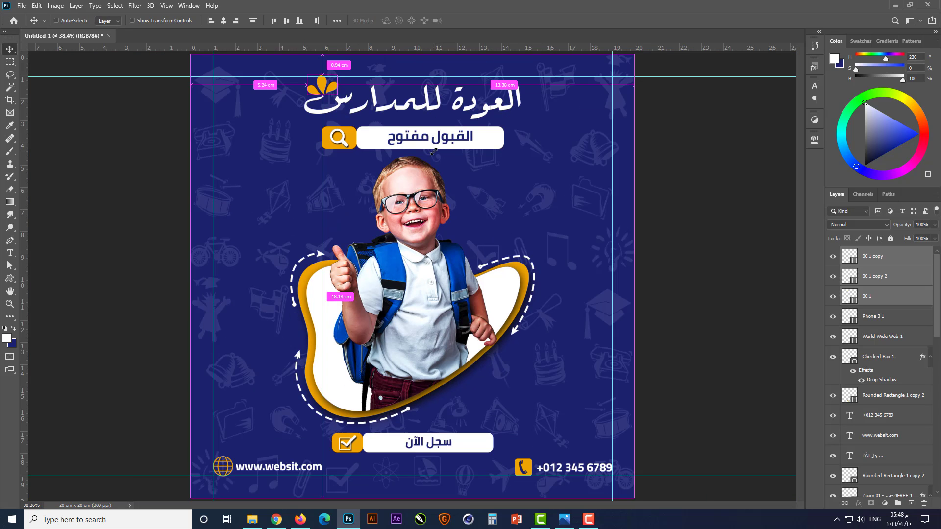
left_click(589, 191)
Recolour the large middle petal white (#ffffff) and deselect it
scroll(327, 122, "up", 13)
left_click(327, 122)
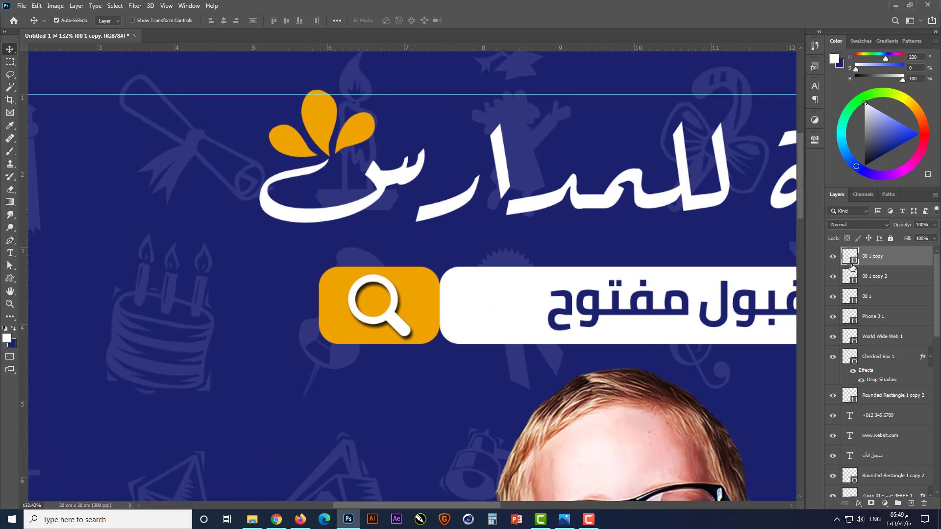
double_click(850, 258)
key("Tab")
type("0")
key("Tab")
type("0")
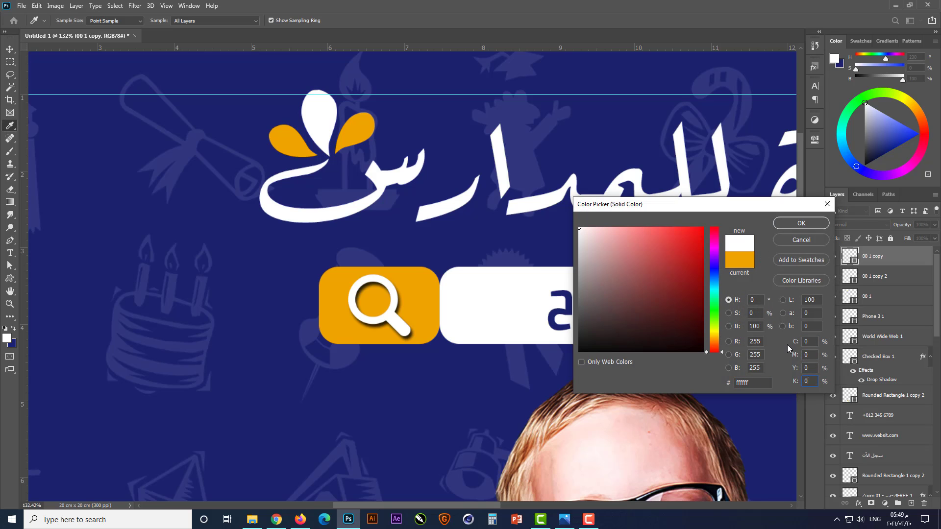
key("Return")
key("ctrl+0")
left_click(707, 275)
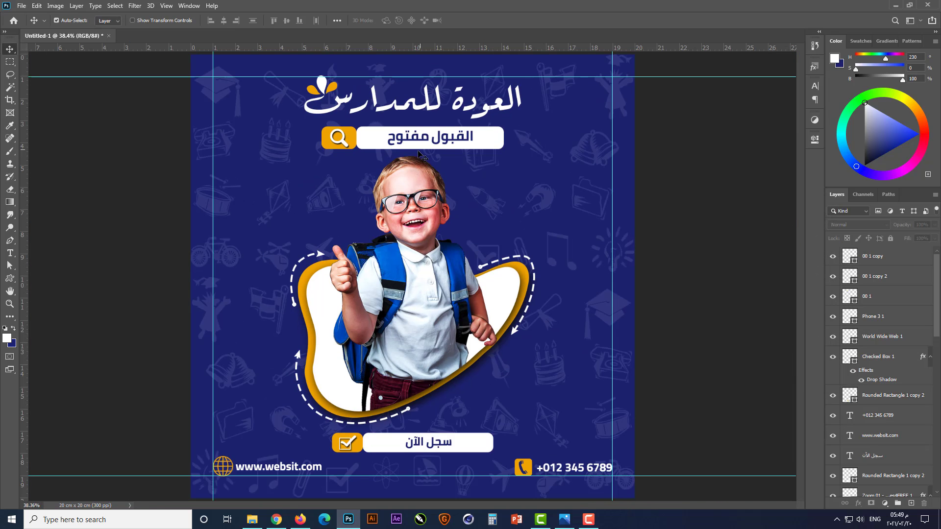
Draw a castle custom shape about 192 by 194 px on the background left of the boy
scroll(419, 155, "up", 5)
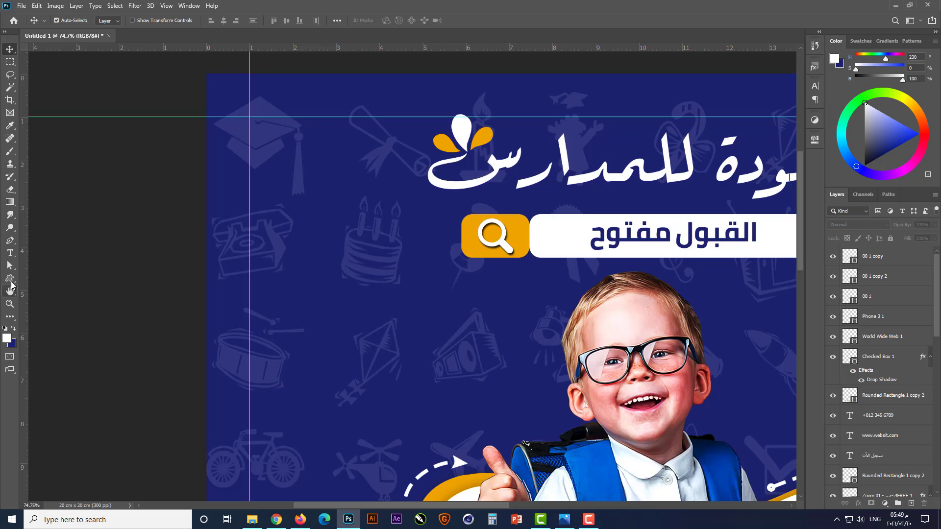
left_click(10, 278)
left_click(397, 20)
left_click_drag(544, 393, 560, 137)
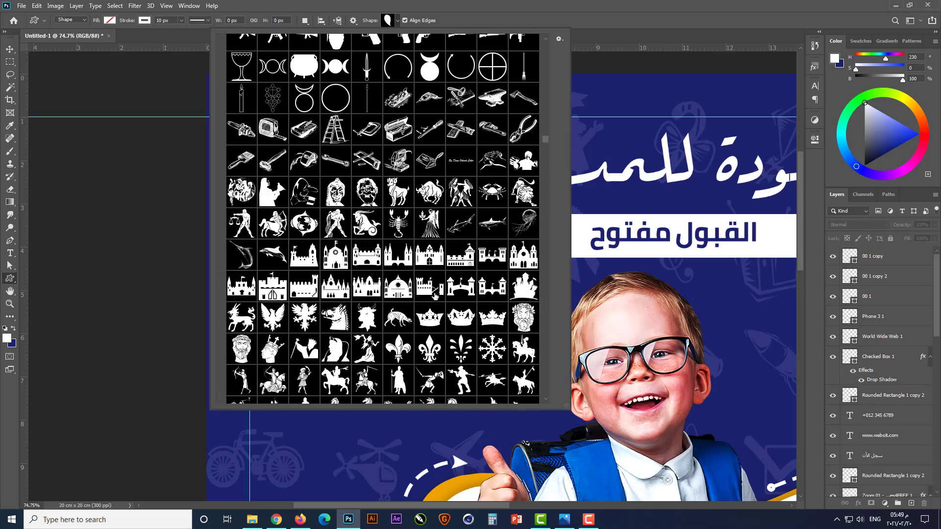
mouse_move(299, 426)
left_mouse_down()
mouse_move(432, 338)
mouse_move(347, 360)
mouse_move(368, 355)
left_mouse_up()
Remove the castle shape's stroke and fill it with white
left_click(144, 21)
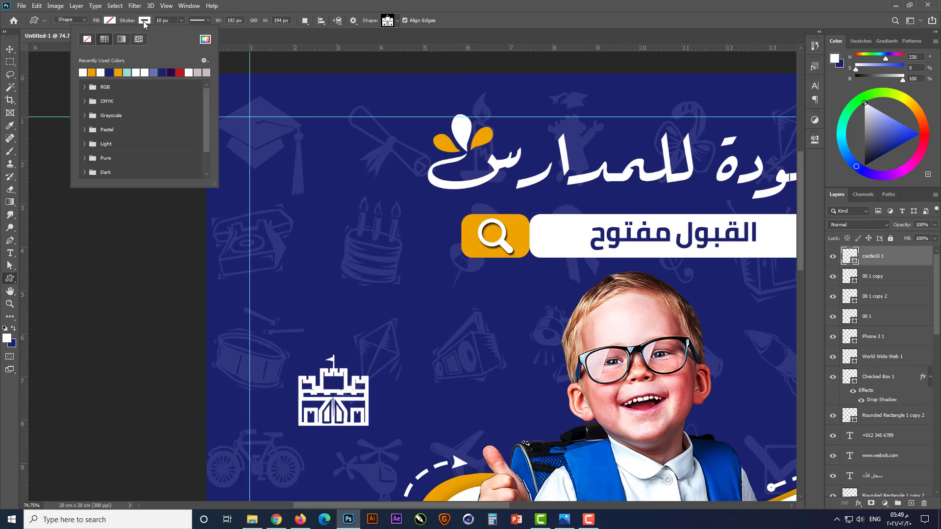
left_click(87, 40)
left_click(110, 21)
left_click(65, 72)
key("Return")
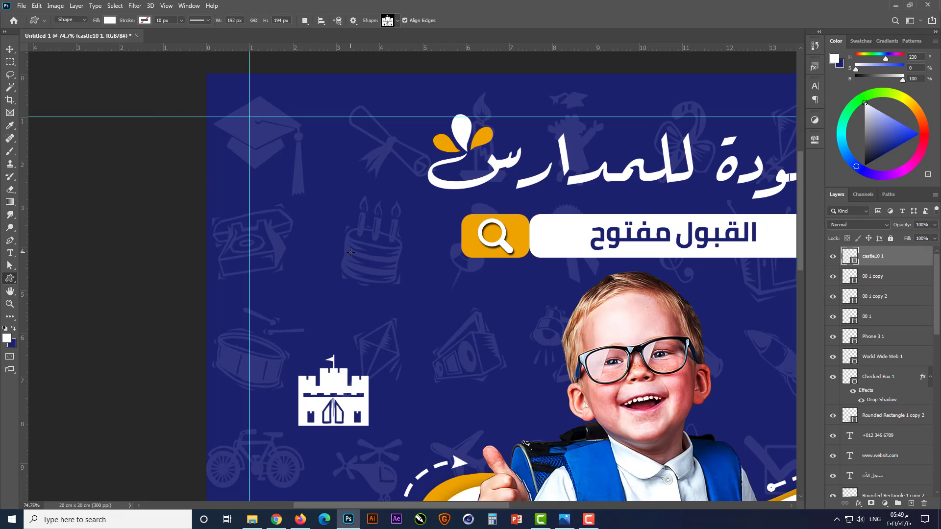
Move the castle to the post's upper-left corner, aligned with the margin guides
key("v")
left_click_drag(337, 392, 344, 237)
scroll(378, 190, "down", 8)
scroll(211, 104, "up", 10)
scroll(263, 169, "up", 1)
scroll(475, 214, "down", 2)
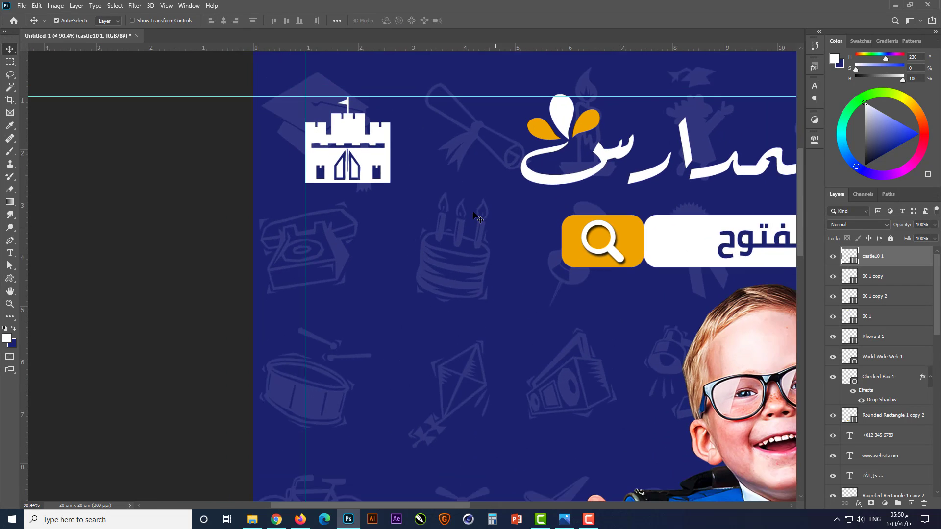
Duplicate the "القبول مفتوح" caption below the castle and colour the copy with the icon bar's orange, #f0a500
left_click(724, 243)
left_click_drag(723, 241, 376, 258)
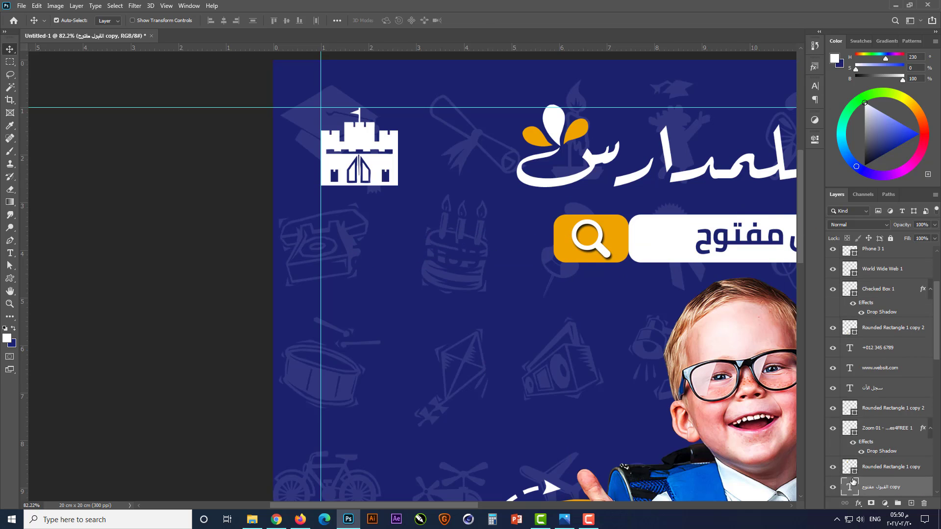
double_click(850, 490)
left_click(392, 22)
left_click(565, 236)
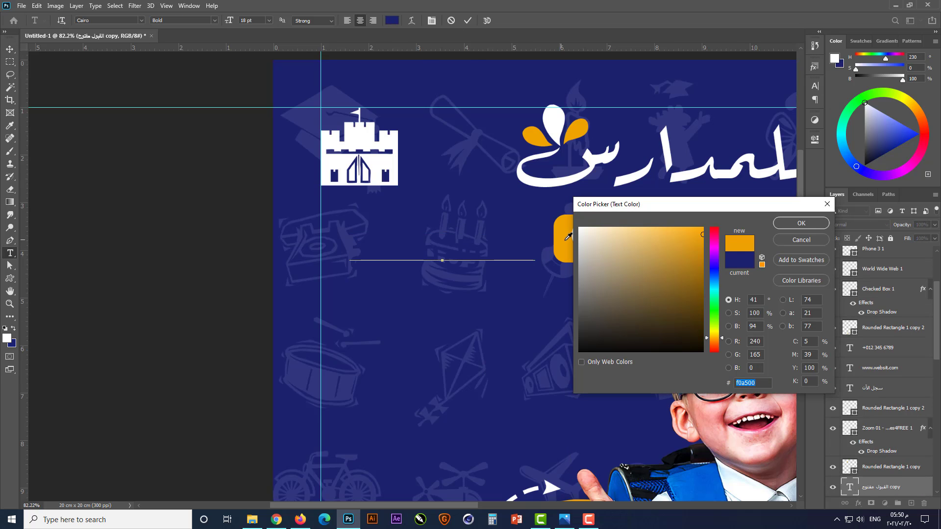
left_click(804, 224)
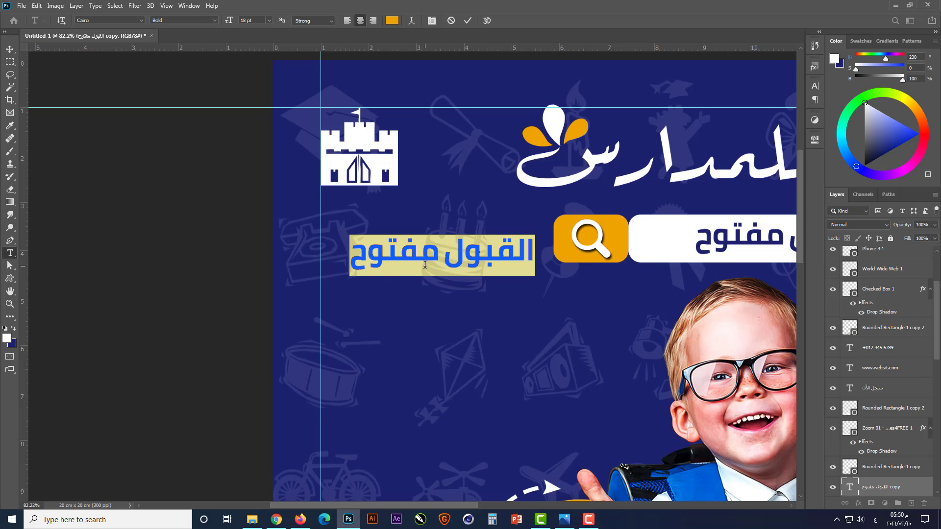
Replace the copied caption's text with "إسم المدرسة" and move it up beneath the castle
type("إسم المدرسة")
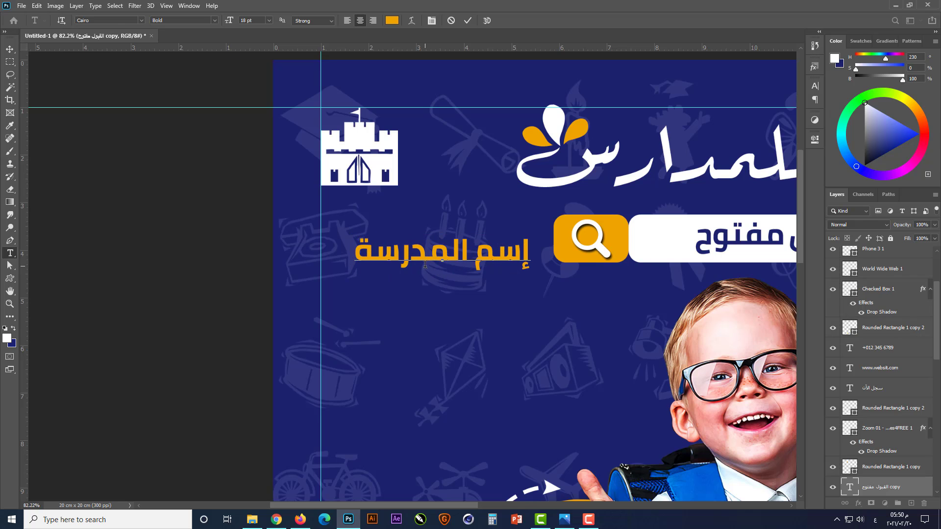
key("ctrl+Return")
left_click_drag(414, 260, 375, 223)
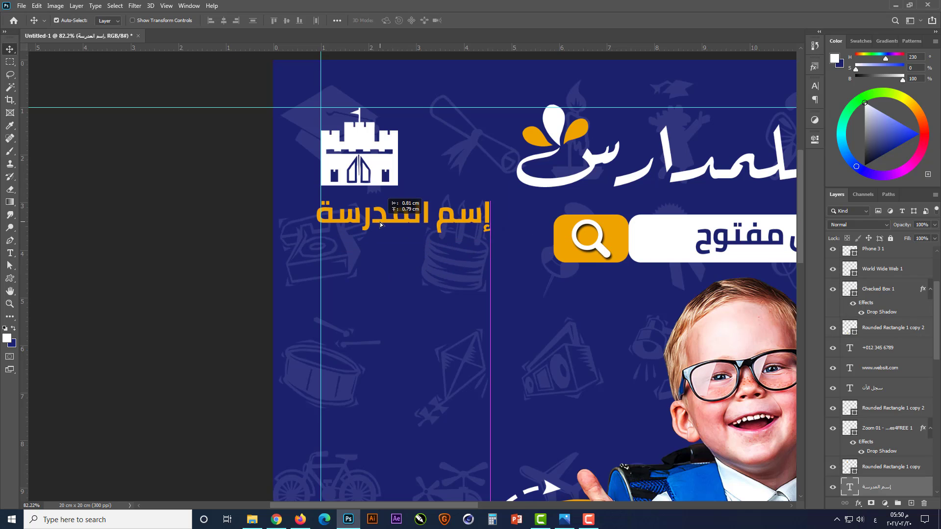
Set the school name text to 13 pt and place it just under the castle against the left margin guide
key("t")
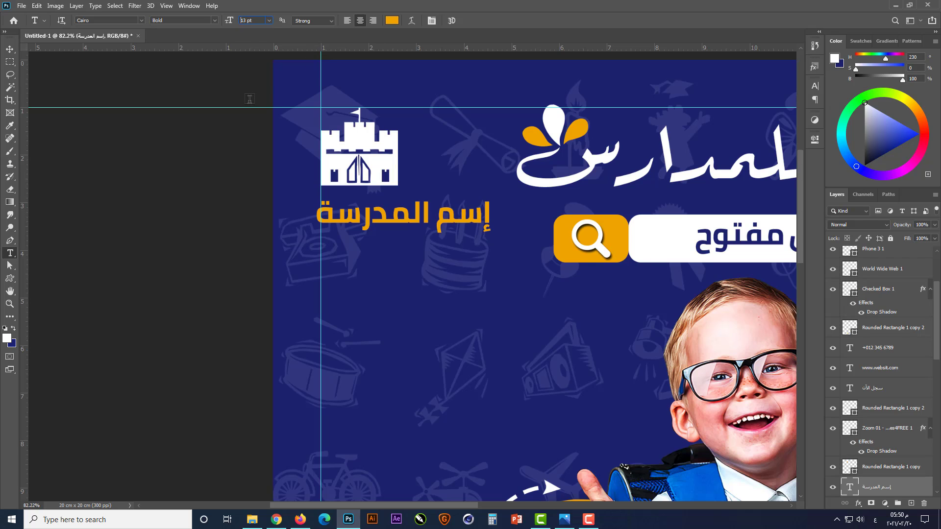
key("Return")
key("v")
left_click_drag(387, 223, 371, 213)
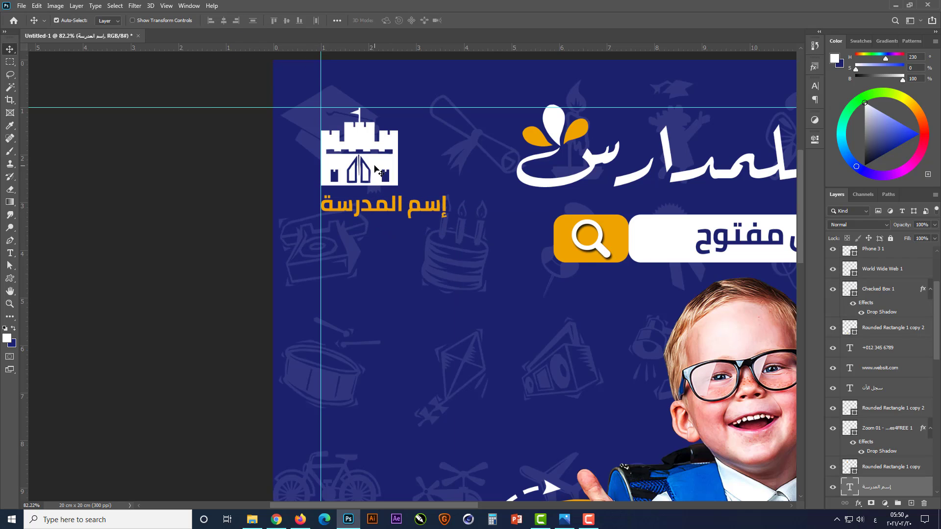
Centre the castle horizontally over the school name, scale both to about 79%, and place them near the corner guides
left_click(225, 21)
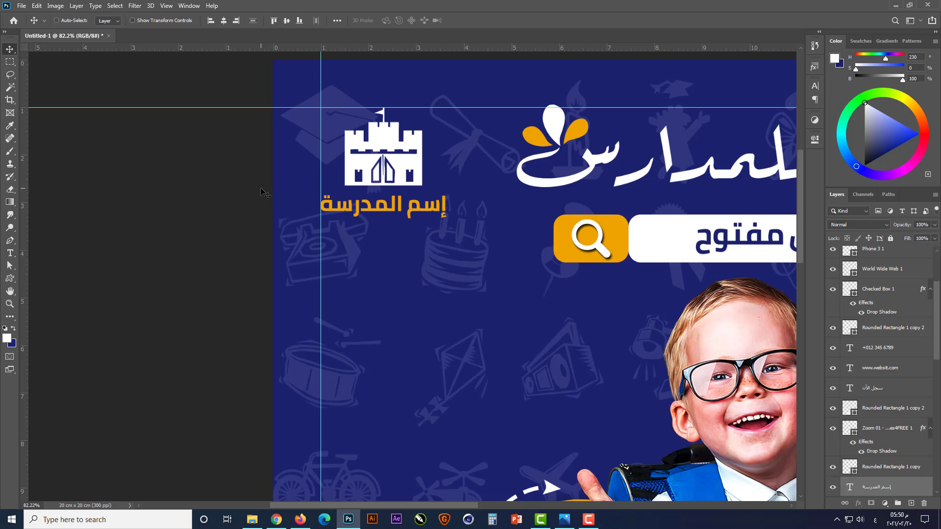
key("ctrl+t")
left_click_drag(446, 107, 432, 119)
left_click_drag(398, 165, 392, 155)
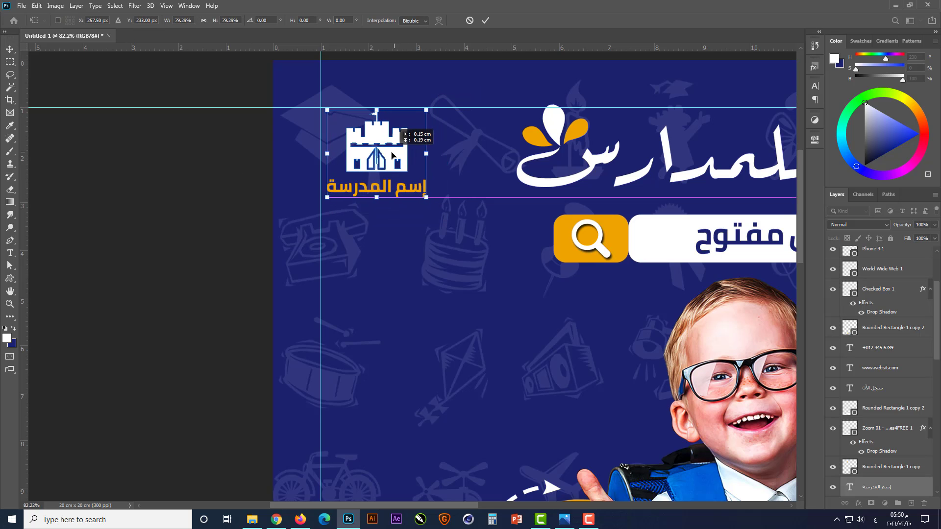
key("Return")
key("ctrl+0")
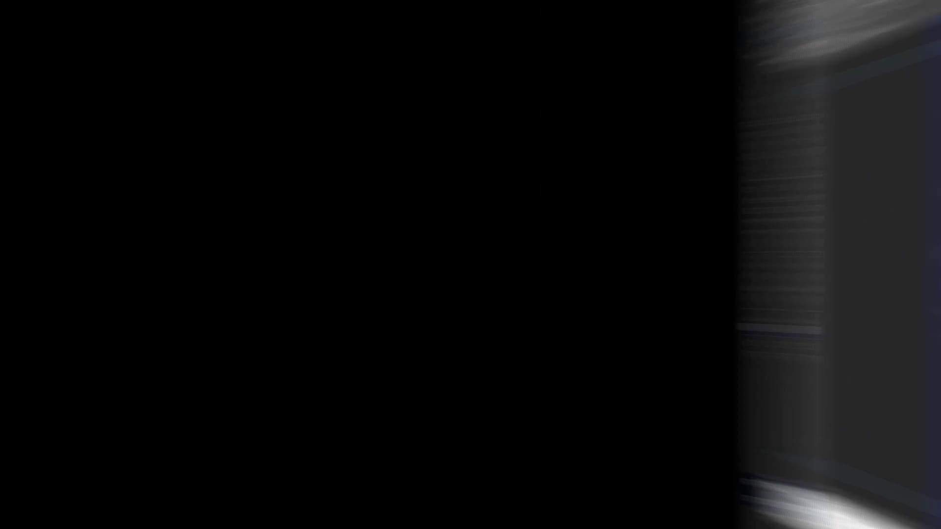